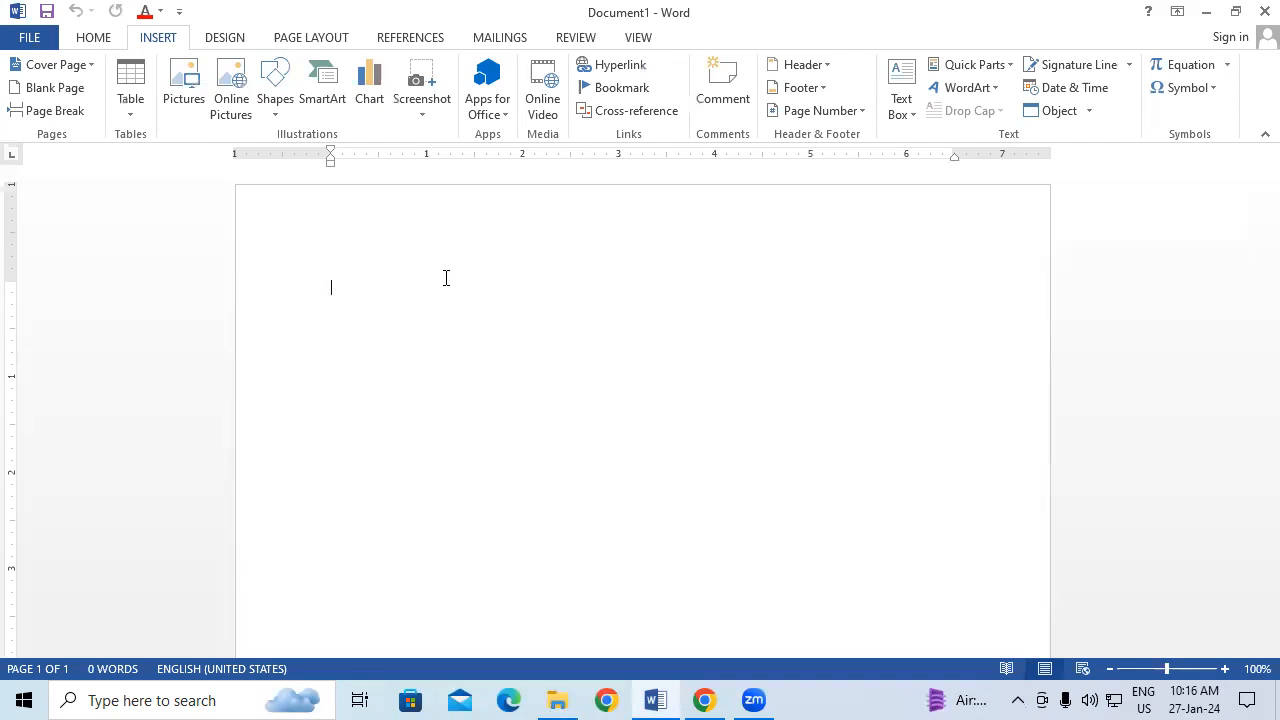
Step: Generate sample paragraphs with =RAND(25) and enlarge all the text by two font sizes
{"action": "type", "text": "=RA"}
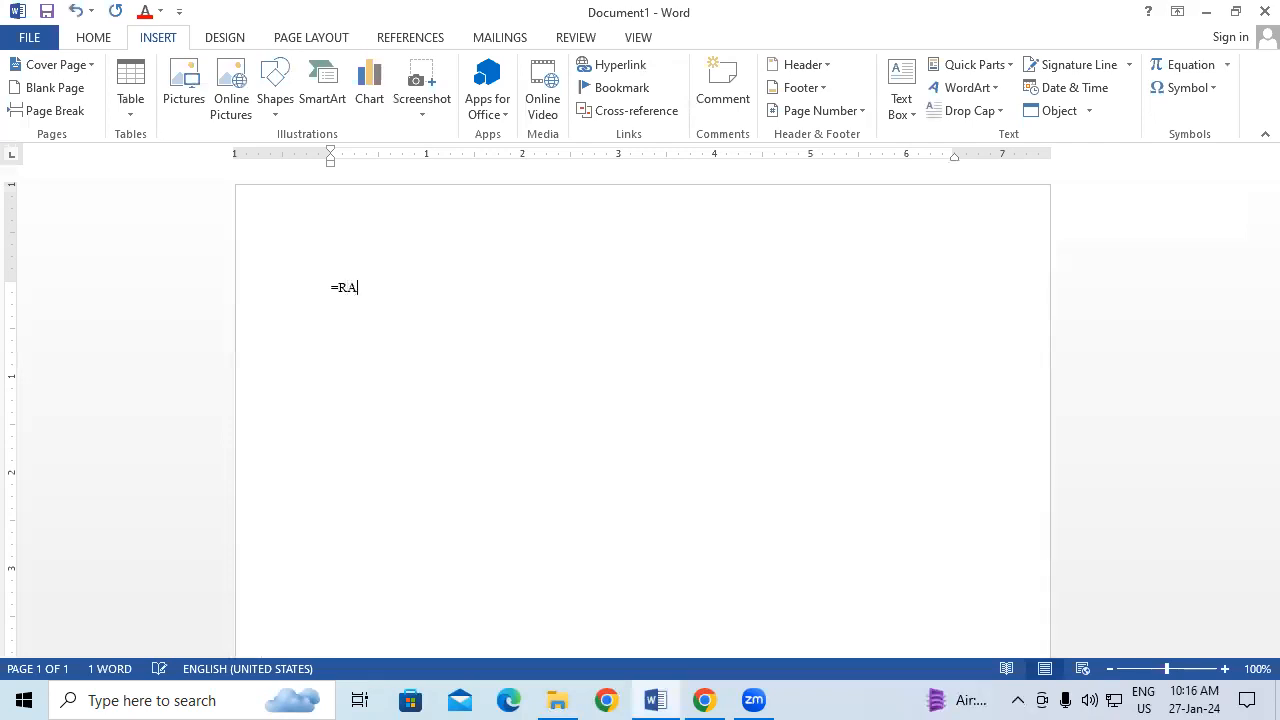
{"action": "type", "text": "ND(25)"}
{"action": "key", "text": "Return"}
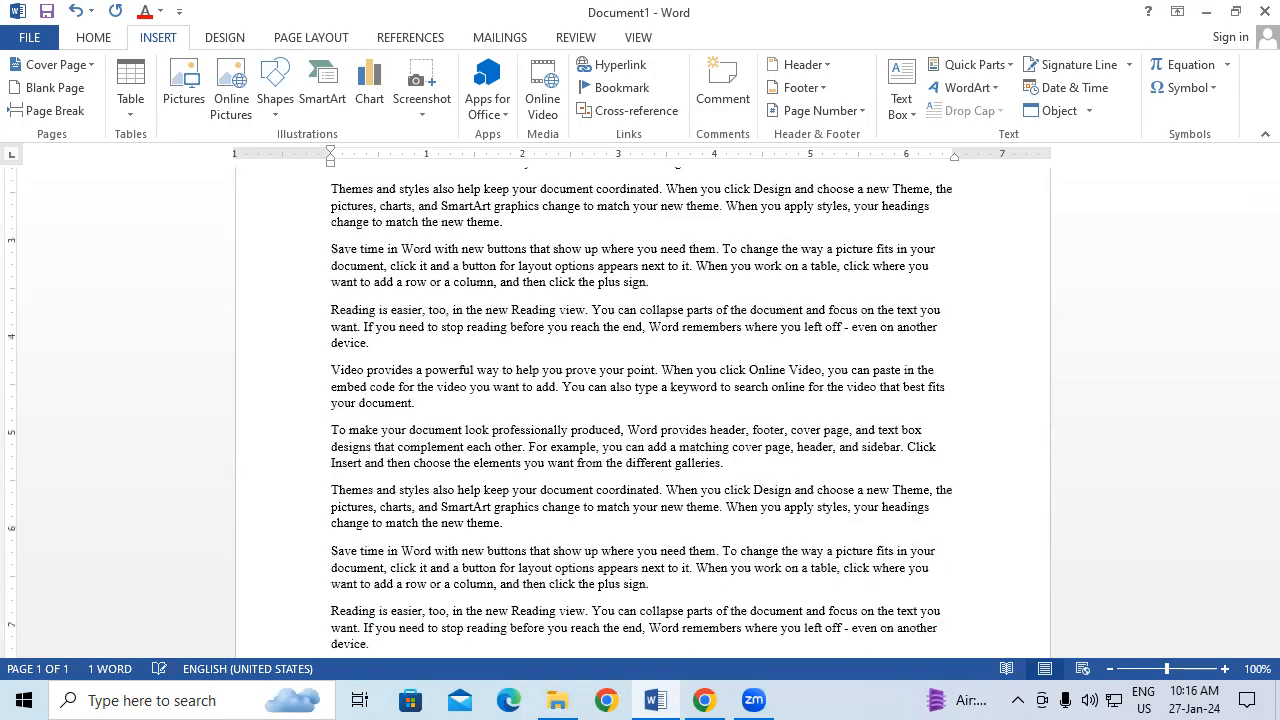
{"action": "key", "text": "ctrl+a"}
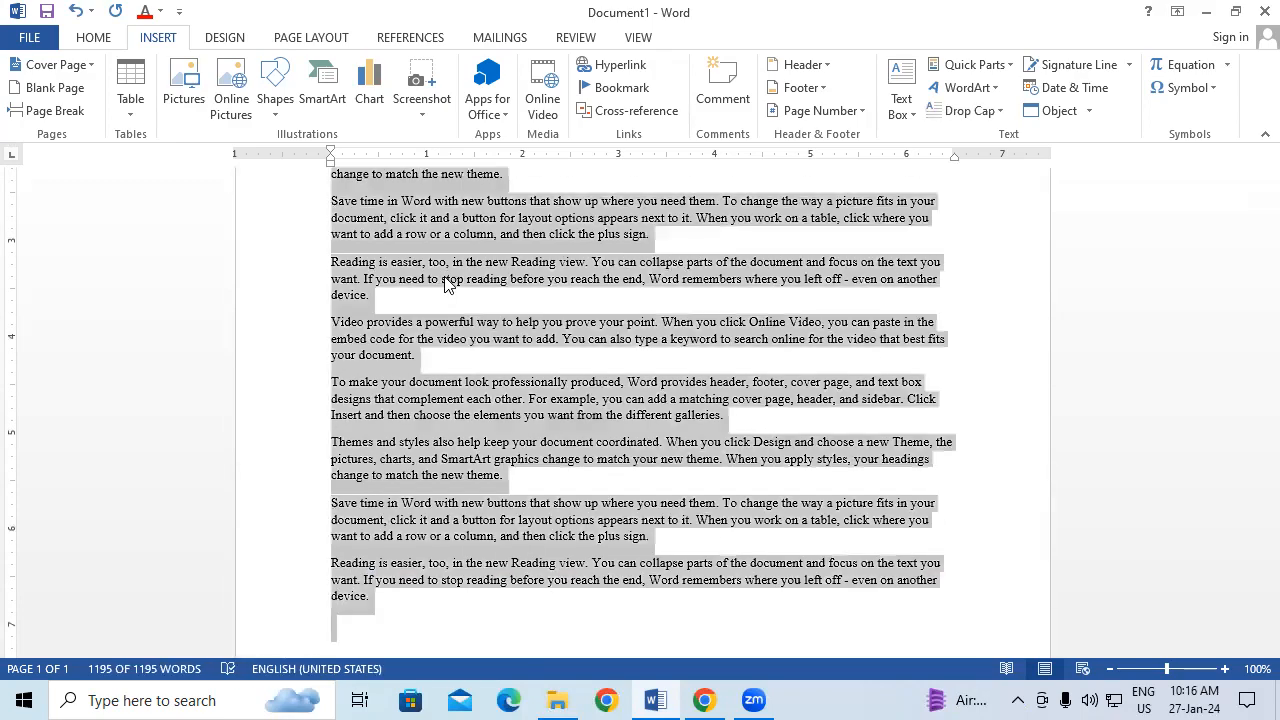
{"action": "key", "text": "ctrl+shift+period"}
{"action": "key", "text": "ctrl+shift+period"}
{"action": "key", "text": "ctrl+shift+period"}
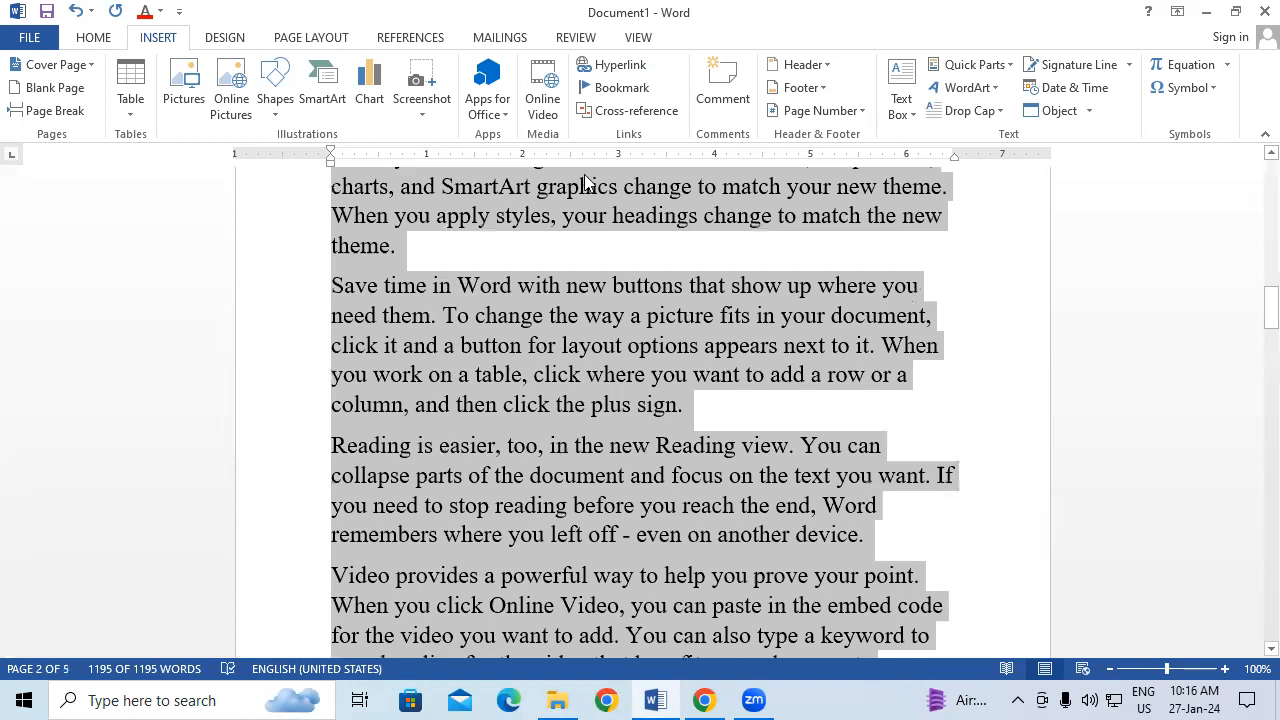
{"action": "key", "text": "ctrl+shift+period"}
Step: Add empty lines after the paragraph ending in 'galleries.'
{"action": "scroll", "coordinate": [754, 318], "scroll_direction": "up", "scroll_amount": 5}
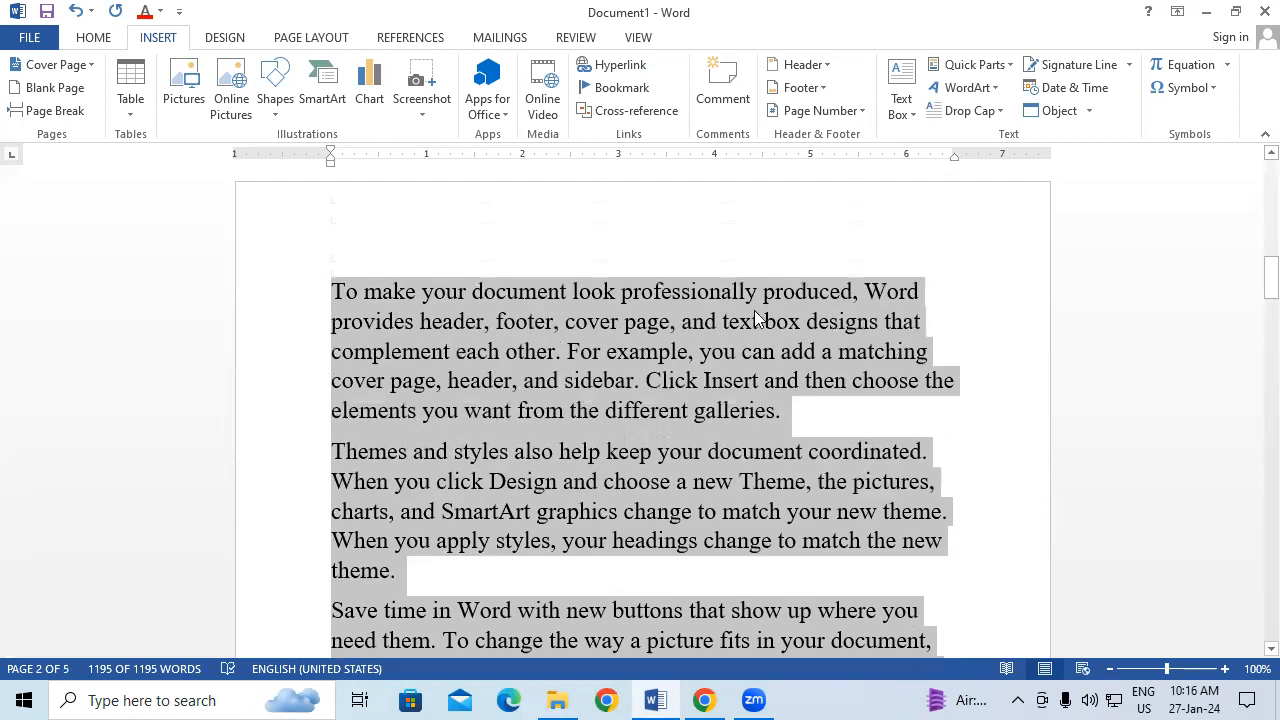
{"action": "left_click_drag", "start_coordinate": [1270, 252], "coordinate": [840, 218]}
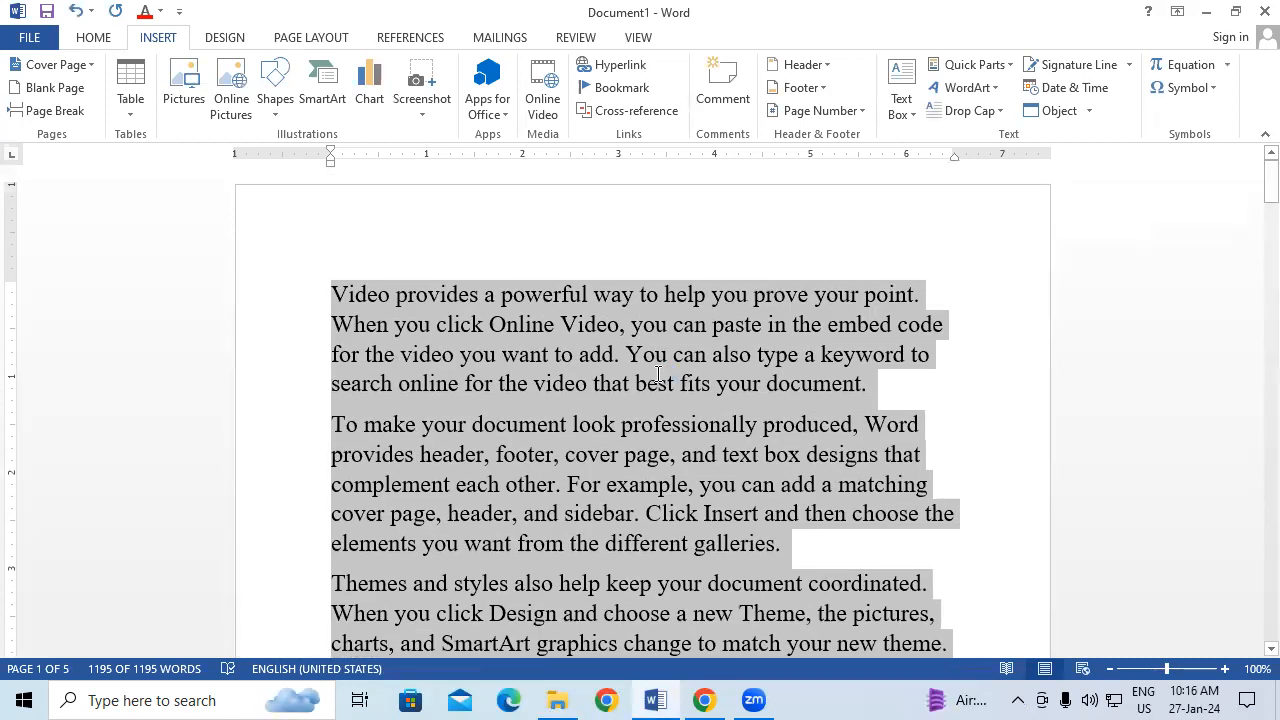
{"action": "left_click", "coordinate": [658, 376]}
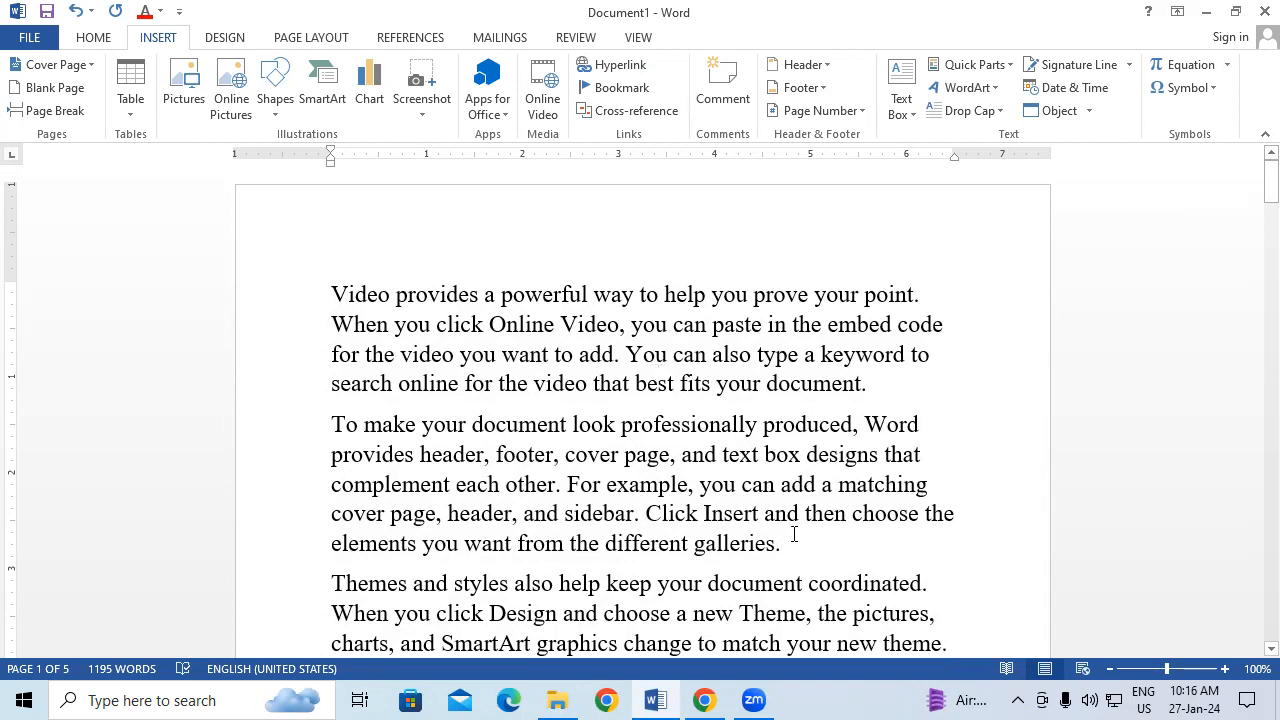
{"action": "key", "text": "Return"}
{"action": "key", "text": "Return"}
{"action": "key", "text": "Return"}
{"action": "key", "text": "Return"}
{"action": "key", "text": "Return"}
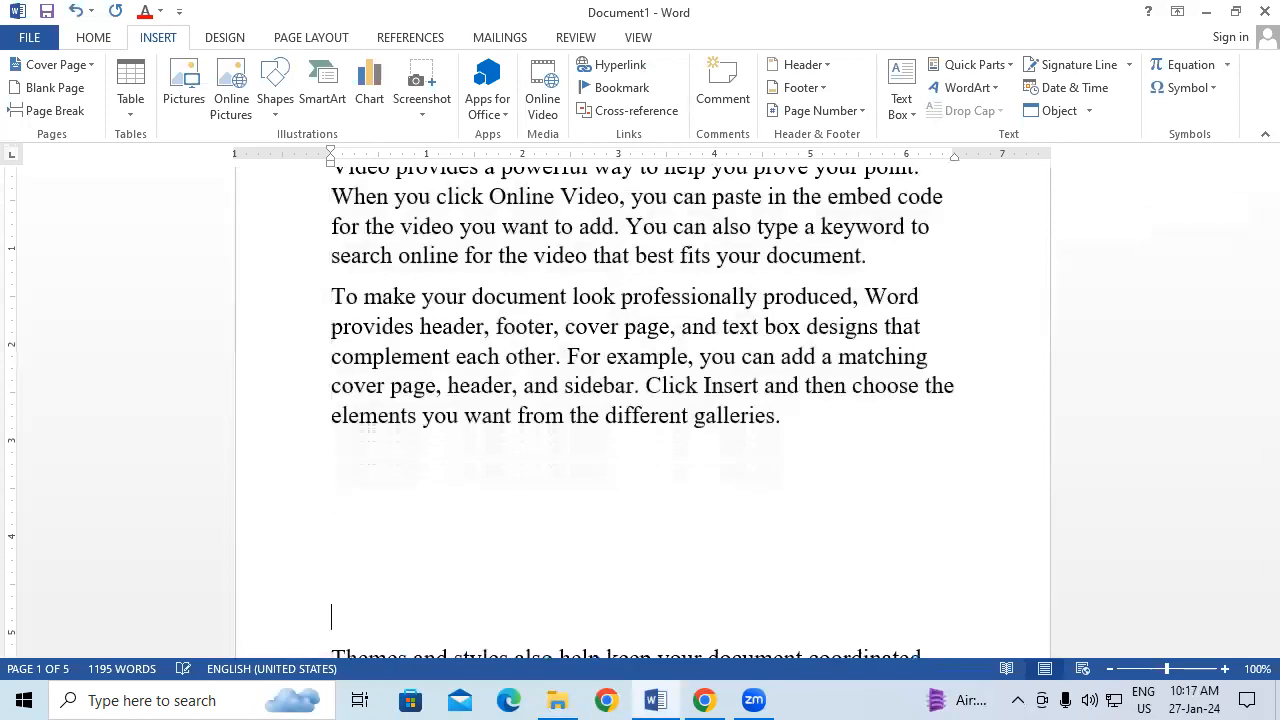
{"action": "scroll", "coordinate": [783, 490], "scroll_direction": "down", "scroll_amount": 1}
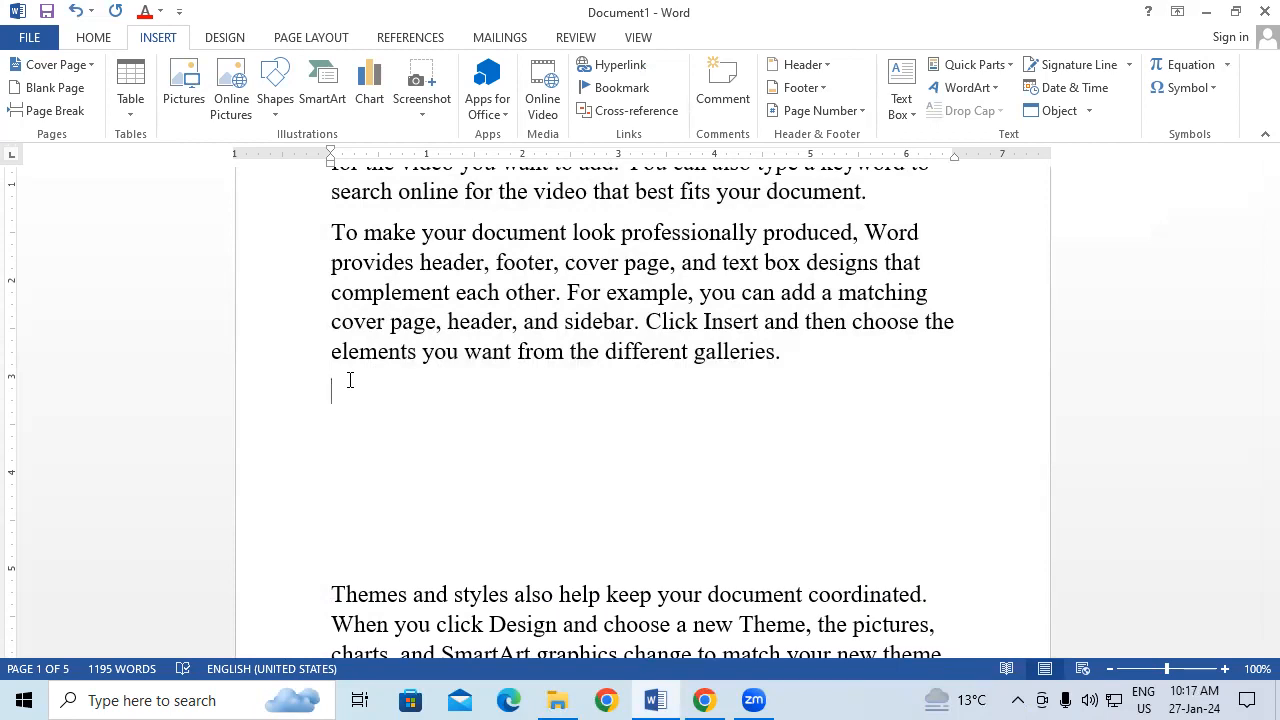
{"action": "left_click_drag", "start_coordinate": [397, 234], "coordinate": [516, 322]}
{"action": "left_click", "coordinate": [431, 471]}
{"action": "left_click", "coordinate": [381, 405]}
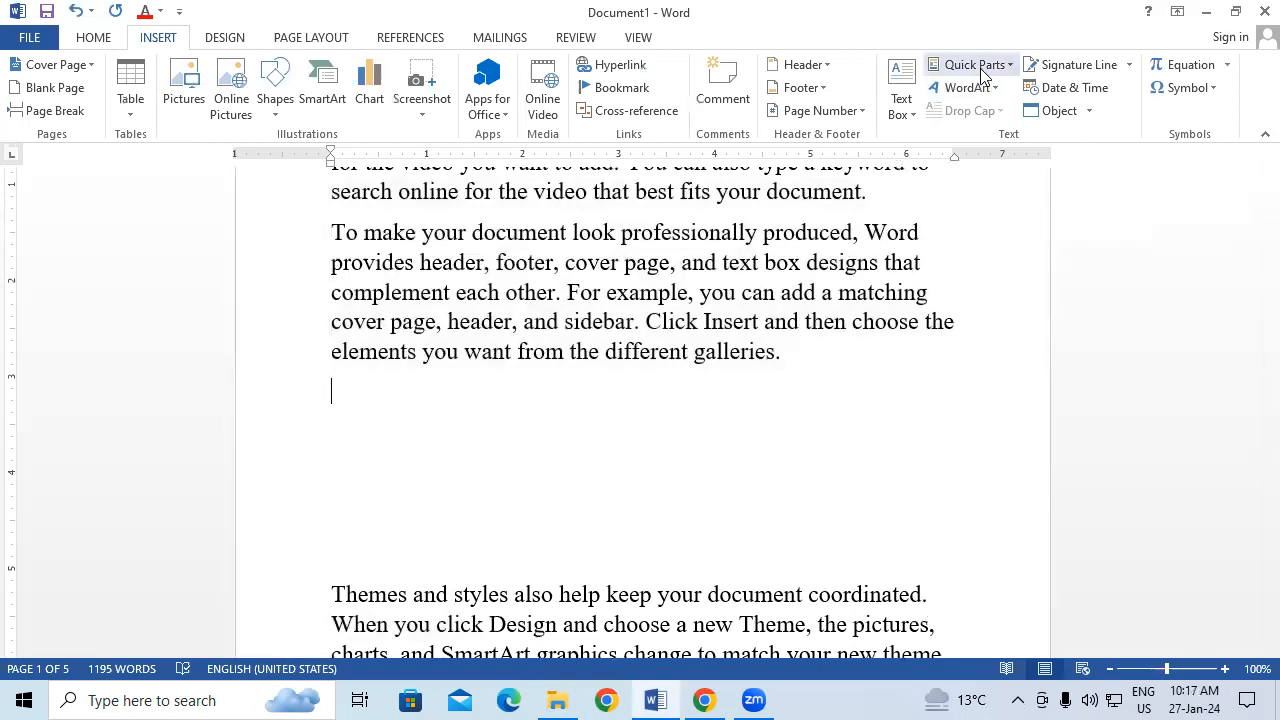
Step: Insert a Simple Text Box and clear its placeholder text
{"action": "left_click", "coordinate": [900, 106]}
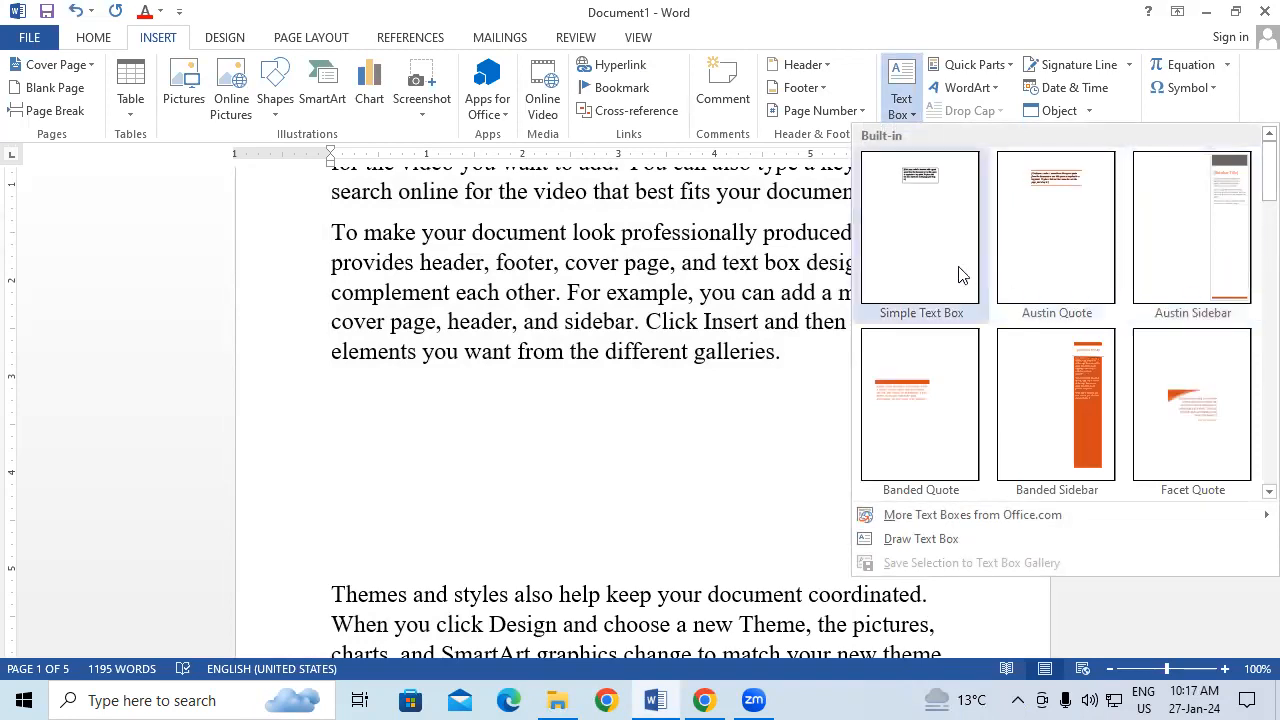
{"action": "left_click", "coordinate": [905, 212]}
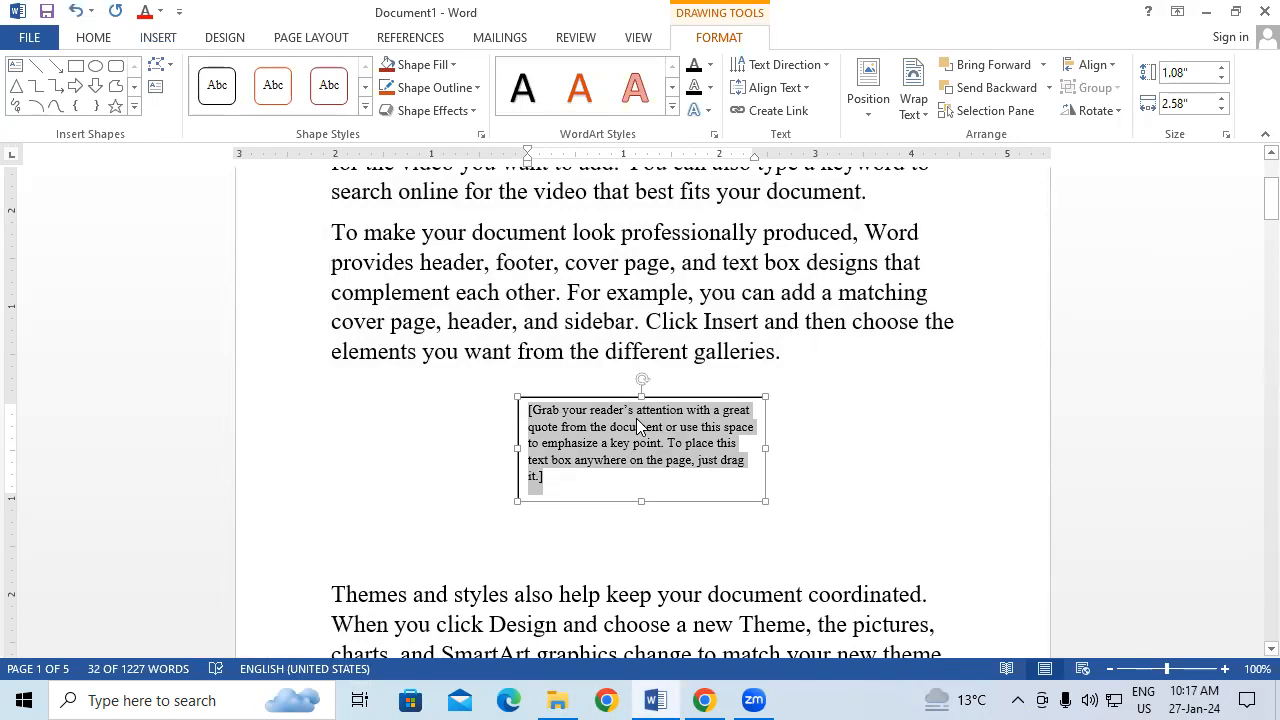
{"action": "key", "text": "Delete"}
Step: Copy the paragraph's first two lines into the text box and widen it
{"action": "left_click_drag", "start_coordinate": [331, 232], "coordinate": [974, 270]}
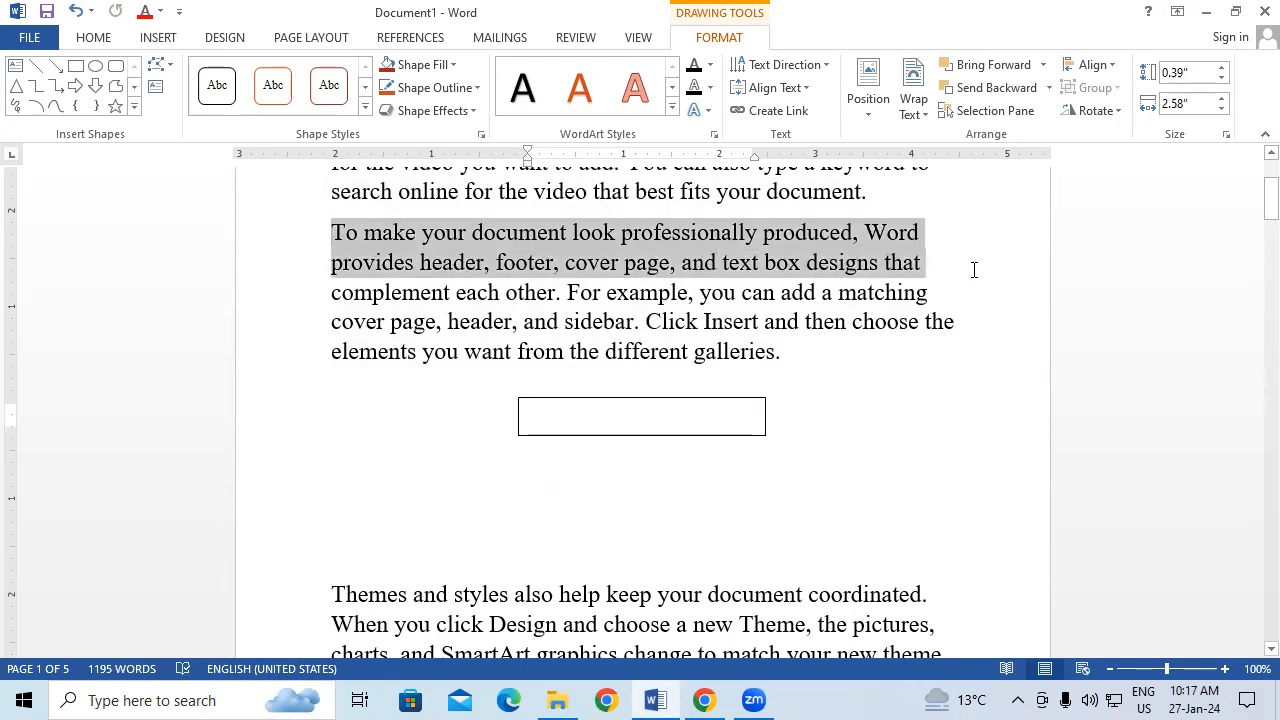
{"action": "right_click", "coordinate": [688, 236]}
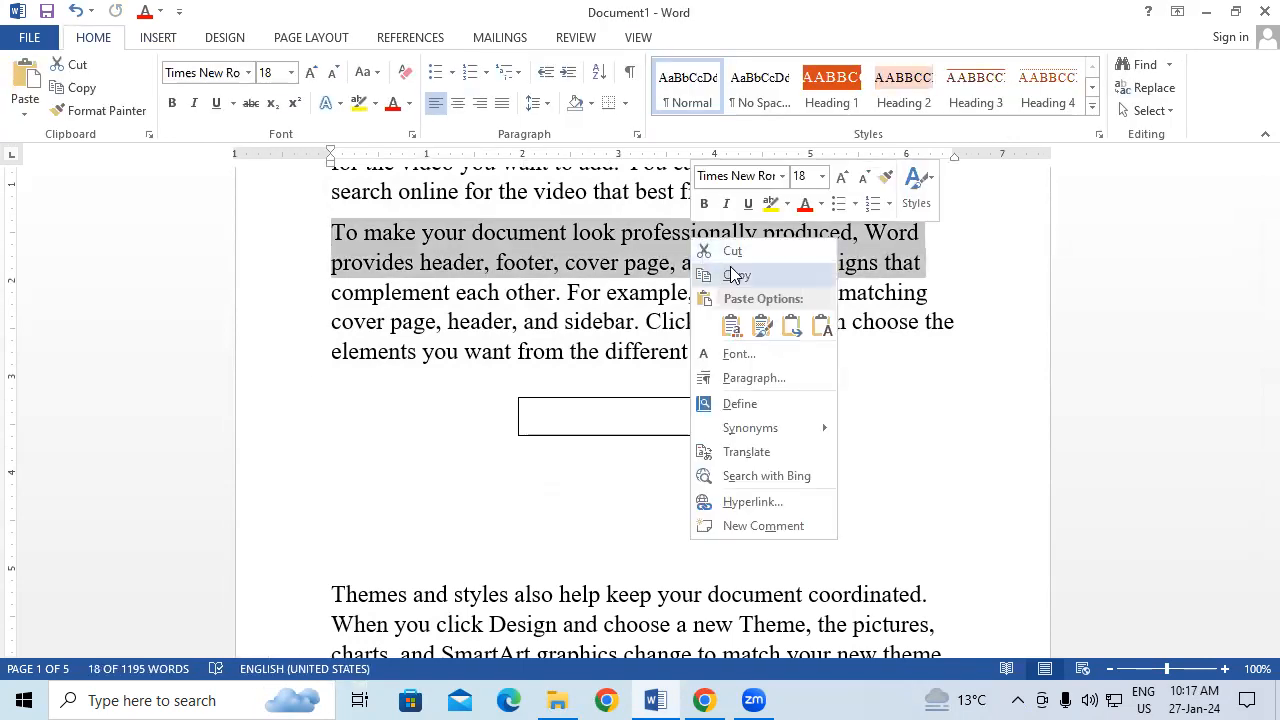
{"action": "left_click", "coordinate": [735, 275]}
{"action": "left_click", "coordinate": [577, 417]}
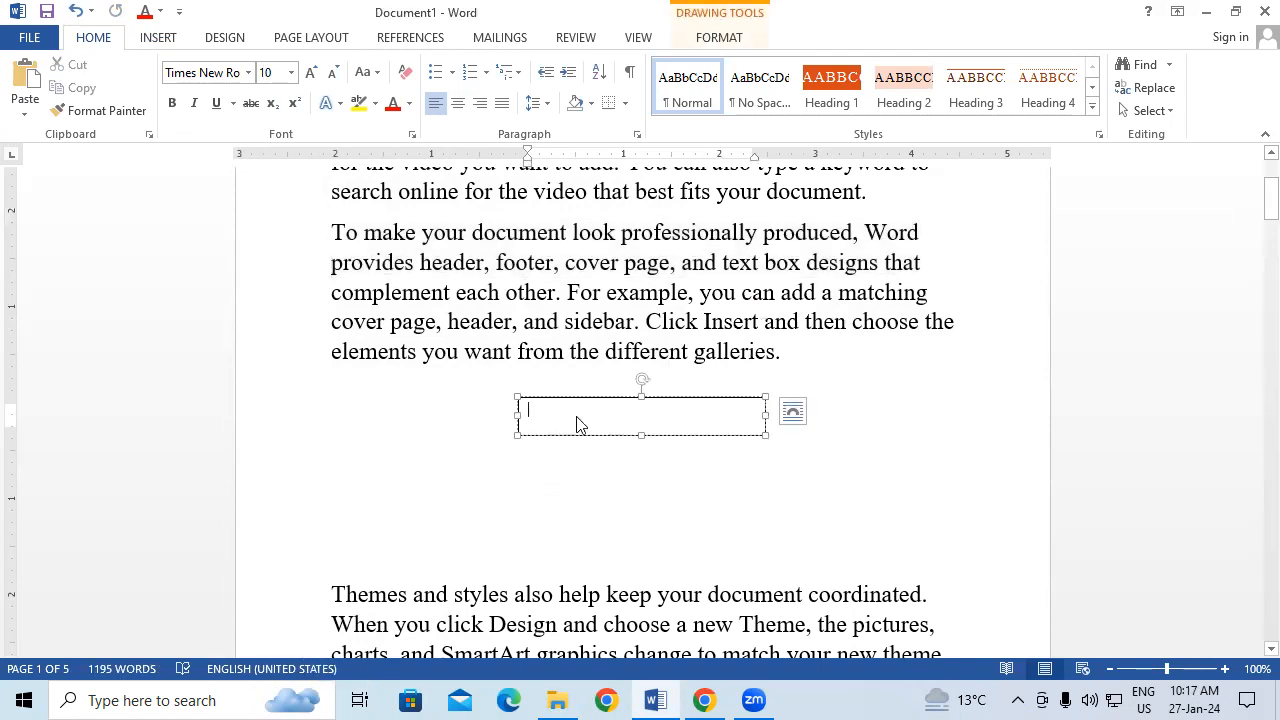
{"action": "key", "text": "ctrl+v"}
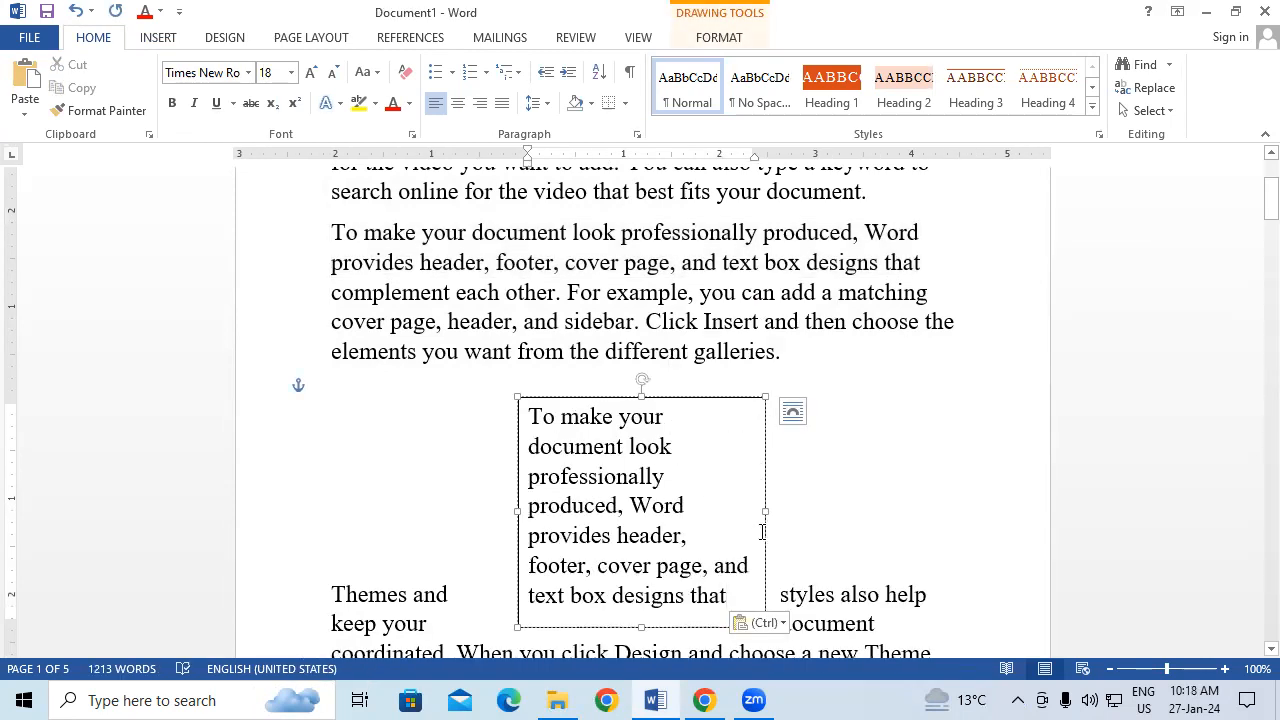
{"action": "left_click_drag", "start_coordinate": [764, 510], "coordinate": [822, 506]}
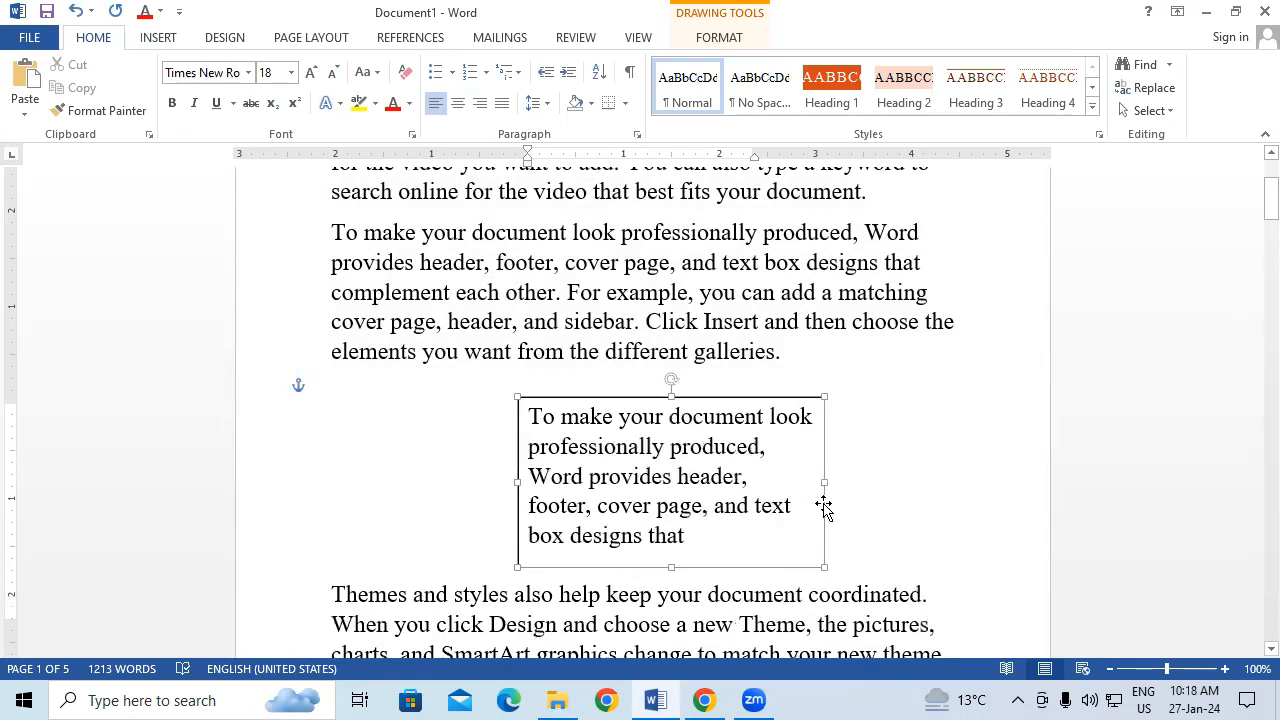
Step: Fill the text box with yellow using Shape Fill
{"action": "left_click", "coordinate": [728, 40]}
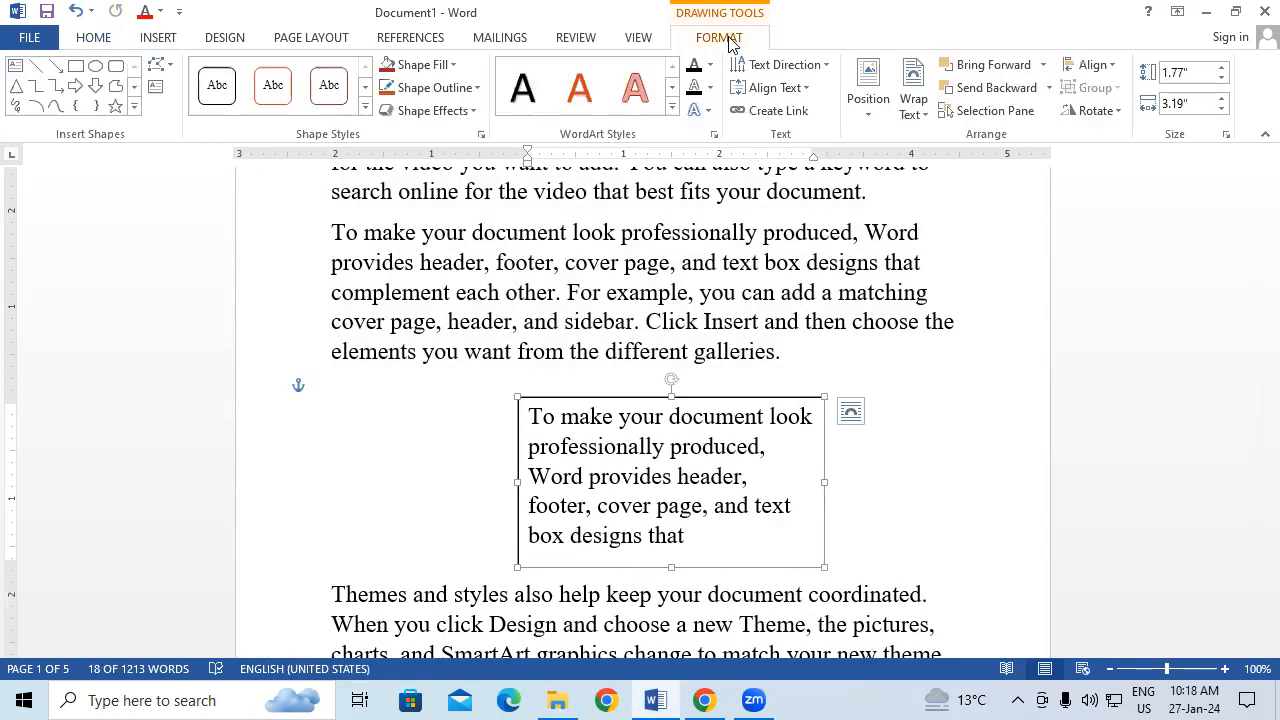
{"action": "left_click", "coordinate": [432, 66]}
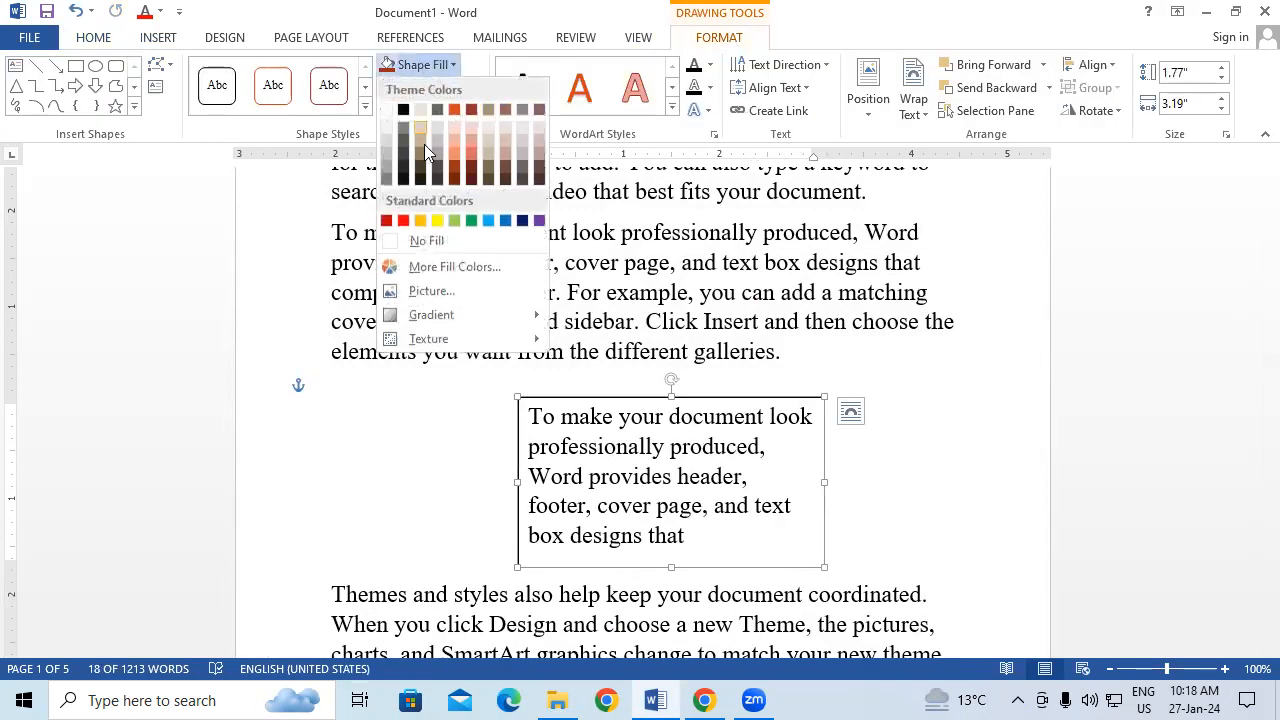
{"action": "left_click", "coordinate": [436, 222]}
{"action": "left_click", "coordinate": [894, 291]}
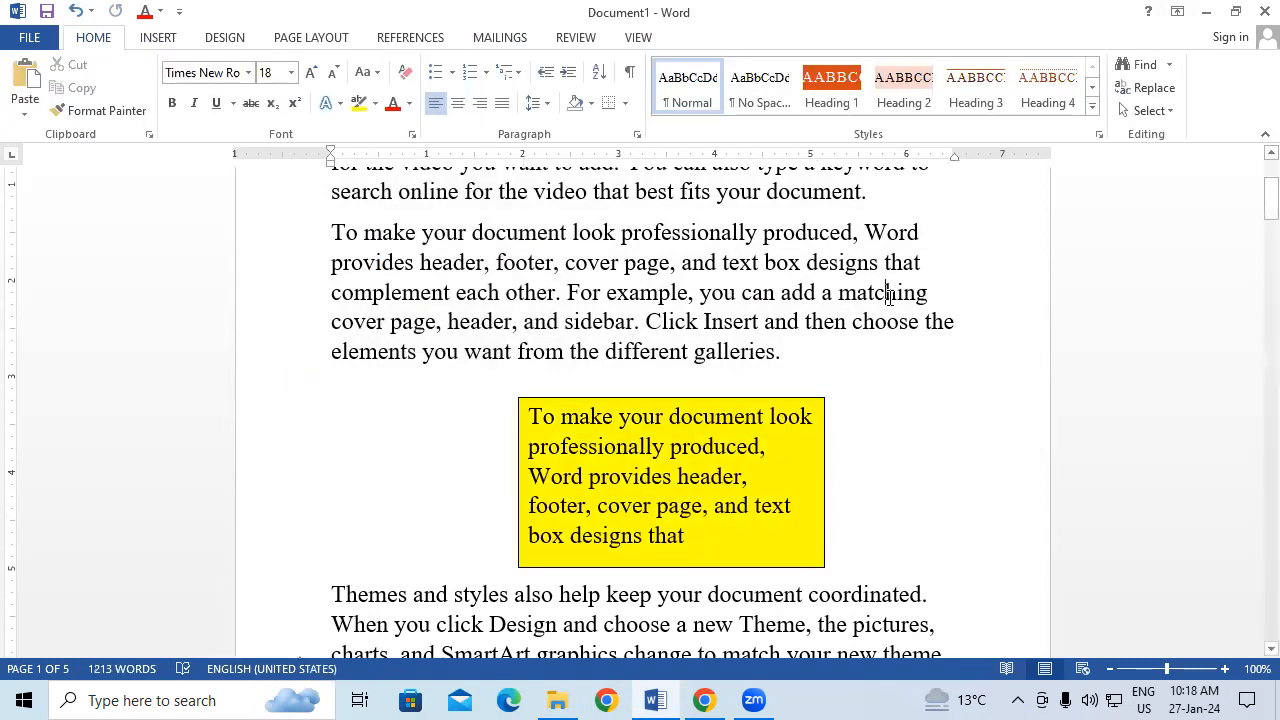
Step: Move the yellow text box slightly to the left
{"action": "scroll", "coordinate": [890, 297], "scroll_direction": "down", "scroll_amount": 1}
{"action": "scroll", "coordinate": [889, 294], "scroll_direction": "up", "scroll_amount": 1}
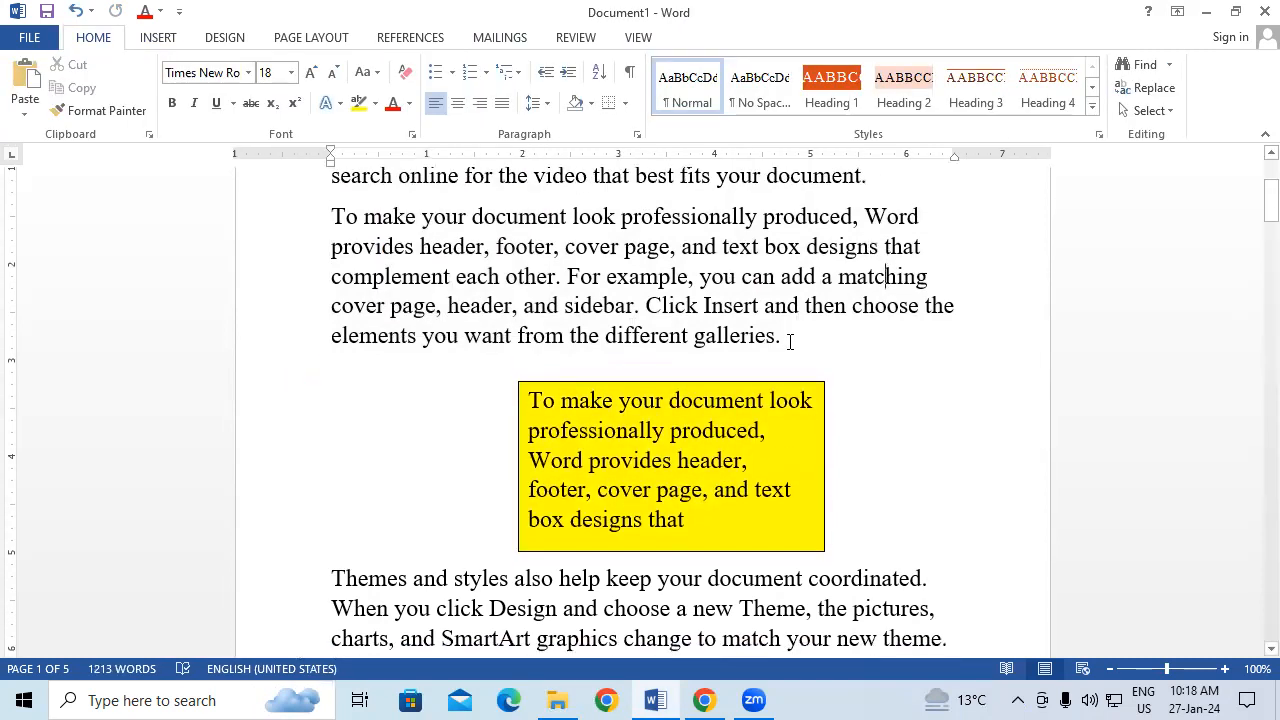
{"action": "left_click", "coordinate": [775, 383]}
{"action": "left_click_drag", "start_coordinate": [774, 380], "coordinate": [701, 369]}
{"action": "left_click", "coordinate": [850, 366]}
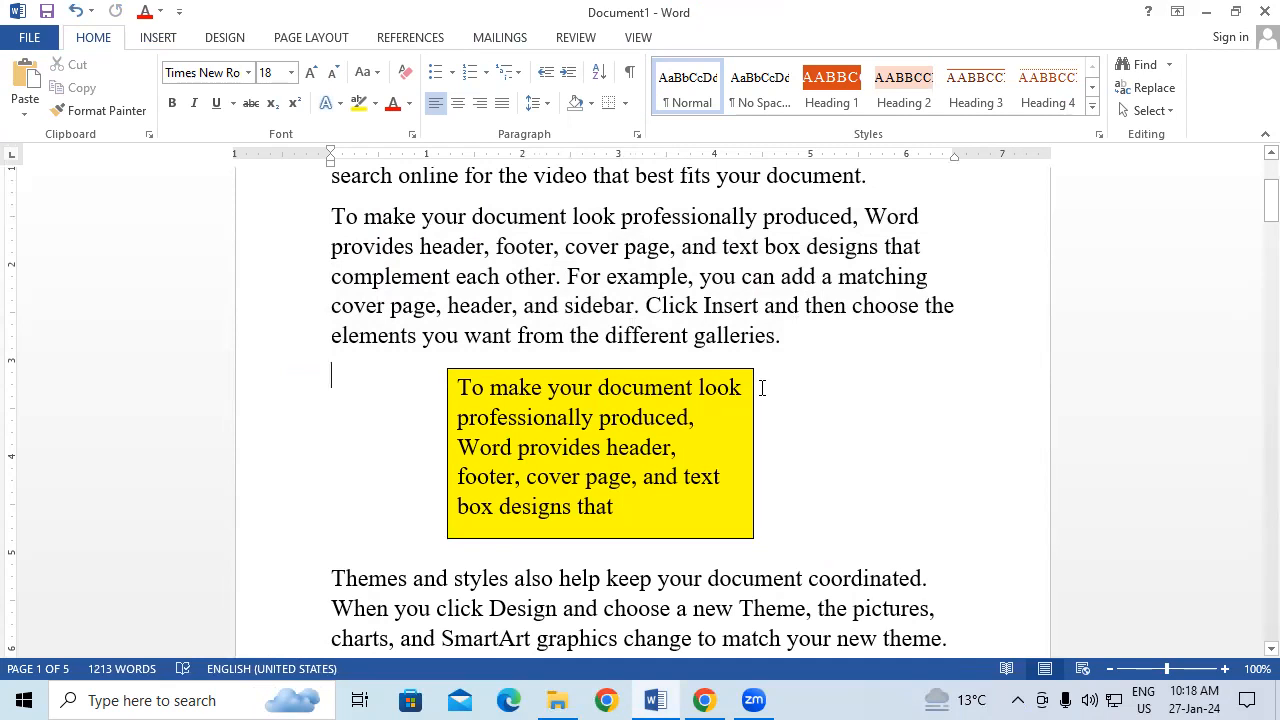
{"action": "left_click_drag", "start_coordinate": [470, 246], "coordinate": [684, 276]}
{"action": "left_click_drag", "start_coordinate": [457, 417], "coordinate": [603, 448]}
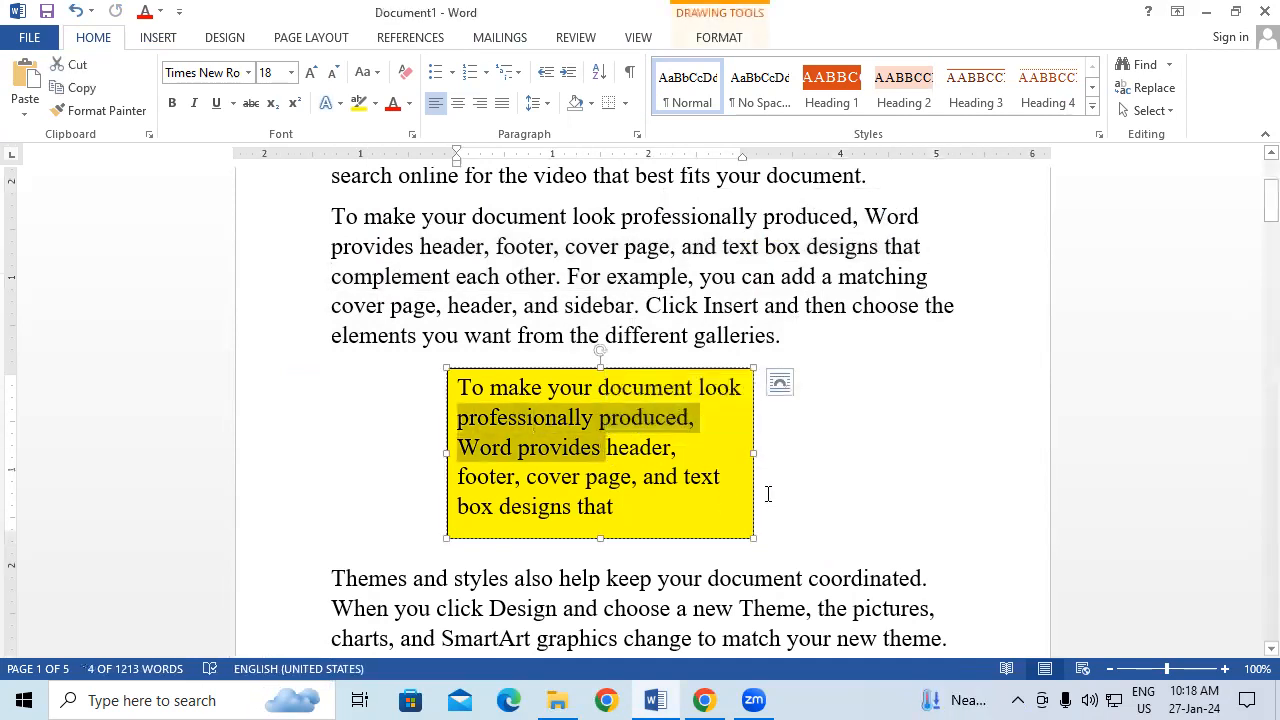
{"action": "left_click", "coordinate": [962, 456]}
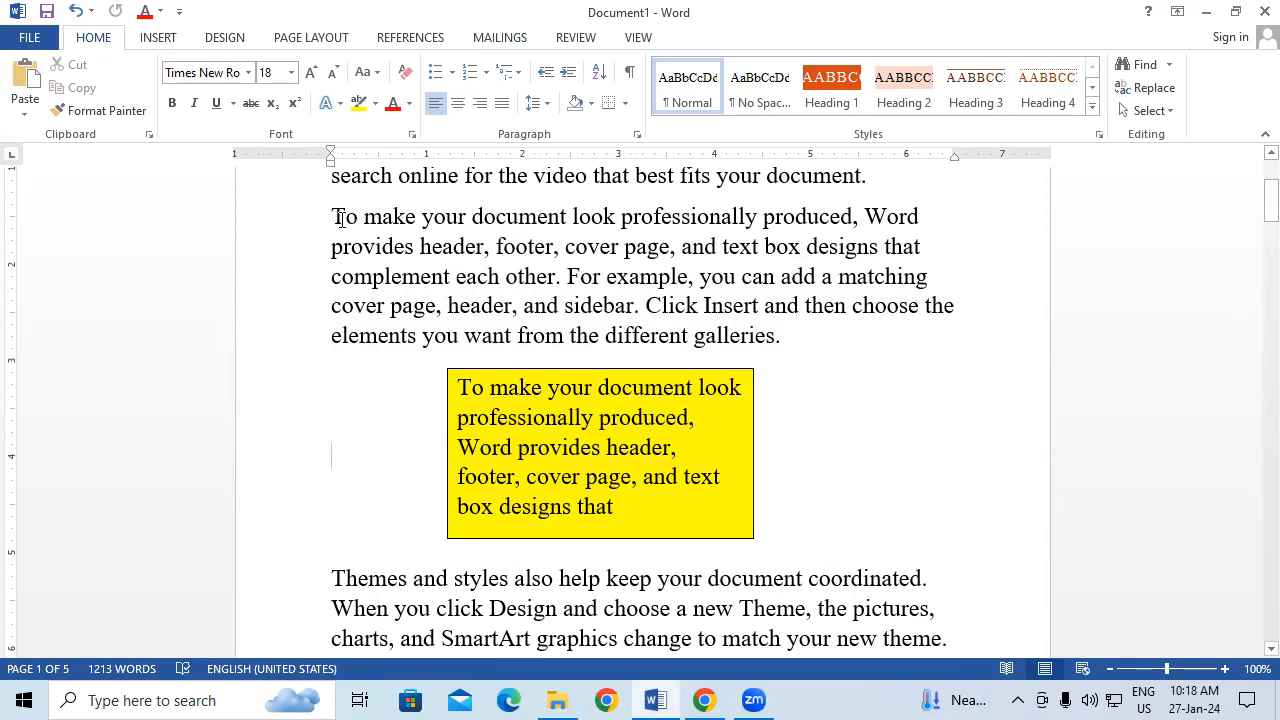
Step: Move the yellow text box to the left side of the 'Video provides' paragraph
{"action": "left_click_drag", "start_coordinate": [331, 214], "coordinate": [783, 287]}
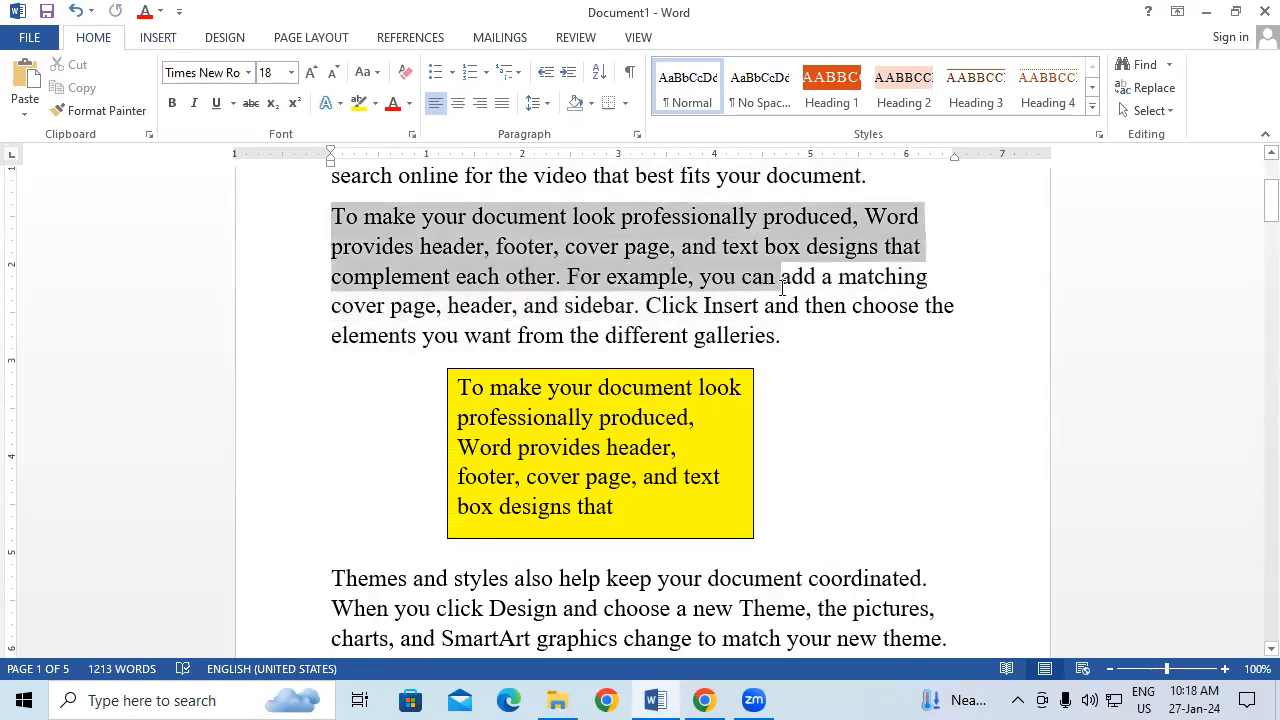
{"action": "left_click", "coordinate": [808, 397]}
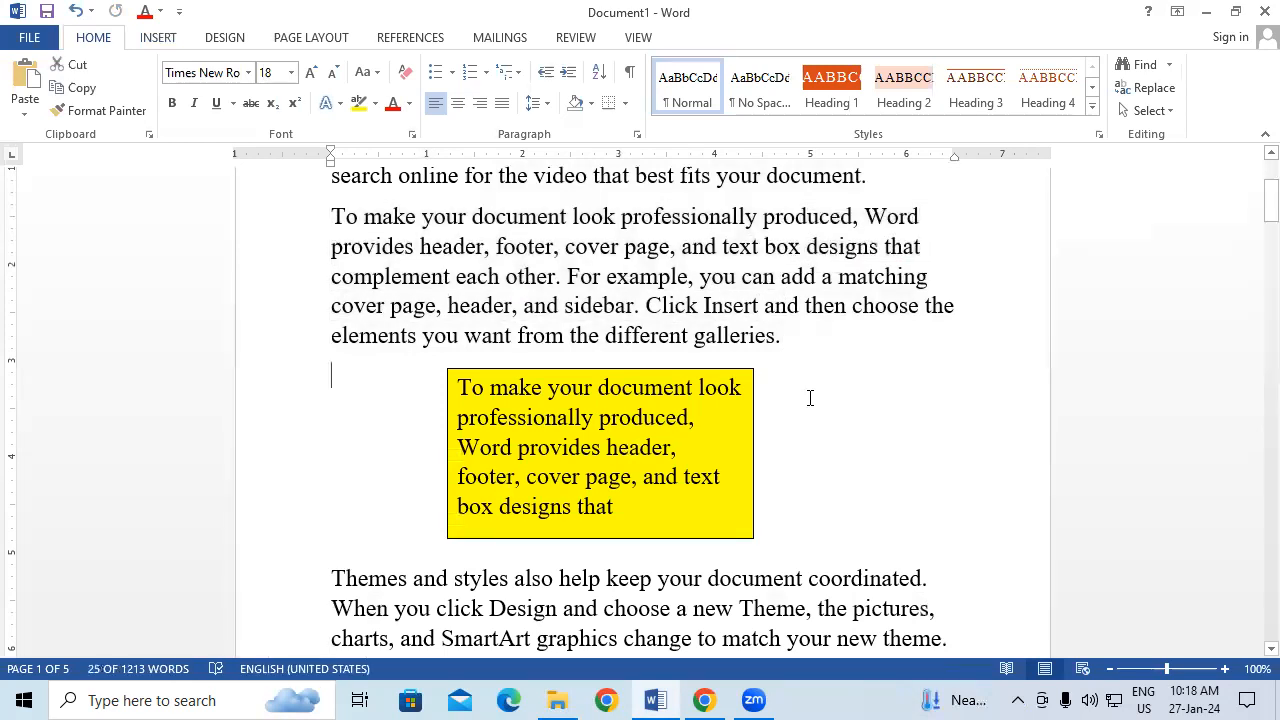
{"action": "left_click", "coordinate": [472, 392]}
{"action": "left_click_drag", "start_coordinate": [458, 389], "coordinate": [624, 512]}
{"action": "key", "text": "super+c"}
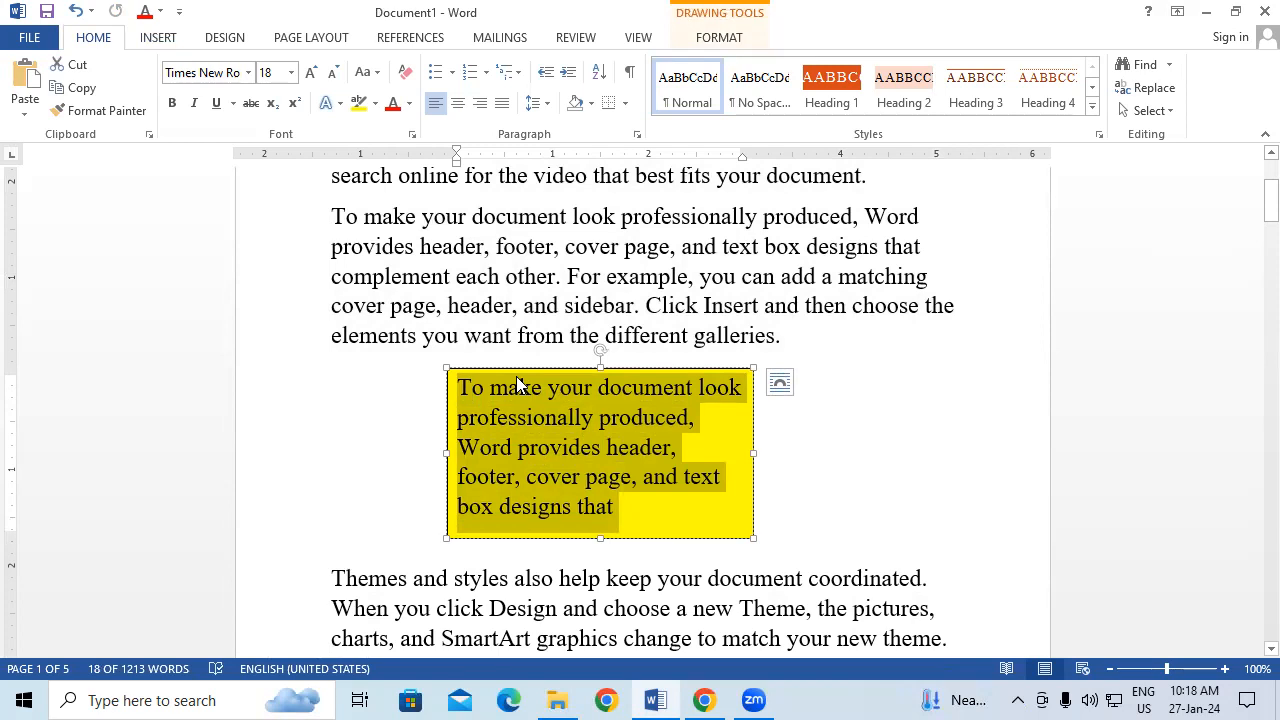
{"action": "left_click", "coordinate": [878, 447]}
{"action": "left_click", "coordinate": [658, 360]}
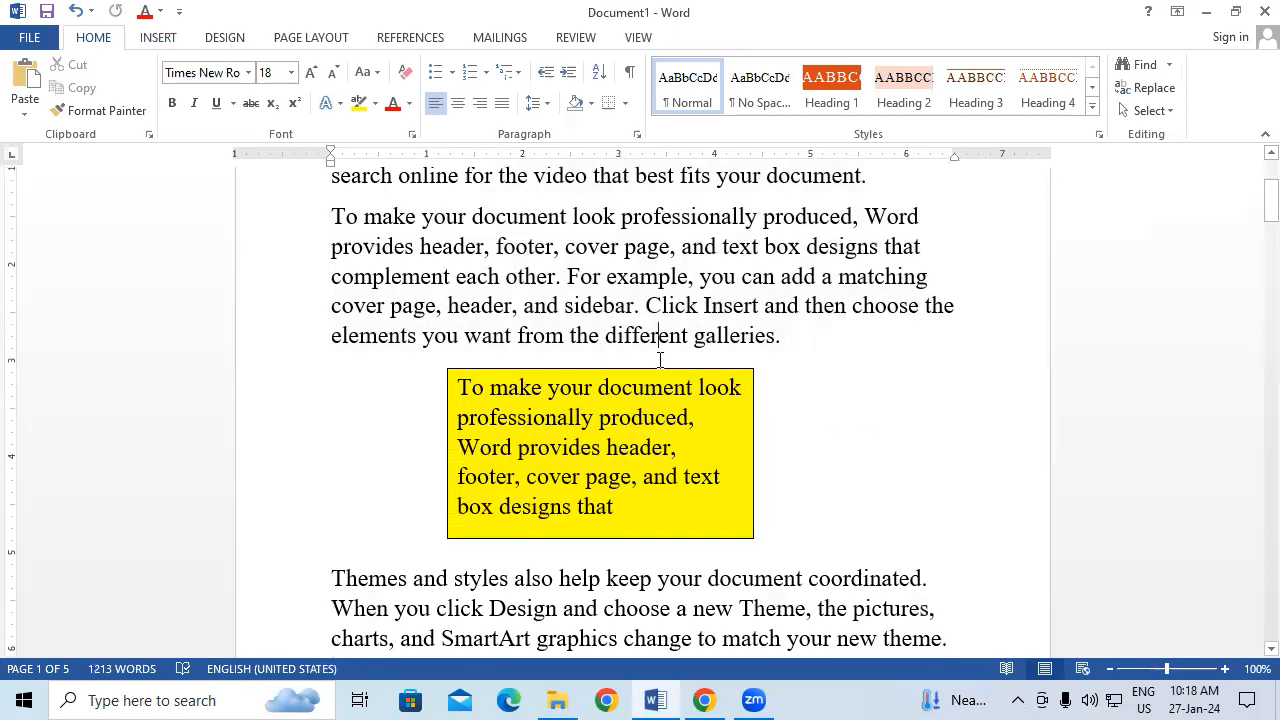
{"action": "left_click", "coordinate": [686, 368]}
{"action": "mouse_move", "coordinate": [689, 352]}
{"action": "left_mouse_down"}
{"action": "mouse_move", "coordinate": [665, 190]}
{"action": "mouse_move", "coordinate": [730, 92]}
{"action": "mouse_move", "coordinate": [957, 240]}
{"action": "mouse_move", "coordinate": [850, 392]}
{"action": "mouse_move", "coordinate": [617, 294]}
{"action": "mouse_move", "coordinate": [595, 246]}
{"action": "mouse_move", "coordinate": [695, 254]}
{"action": "mouse_move", "coordinate": [705, 288]}
{"action": "left_mouse_up"}
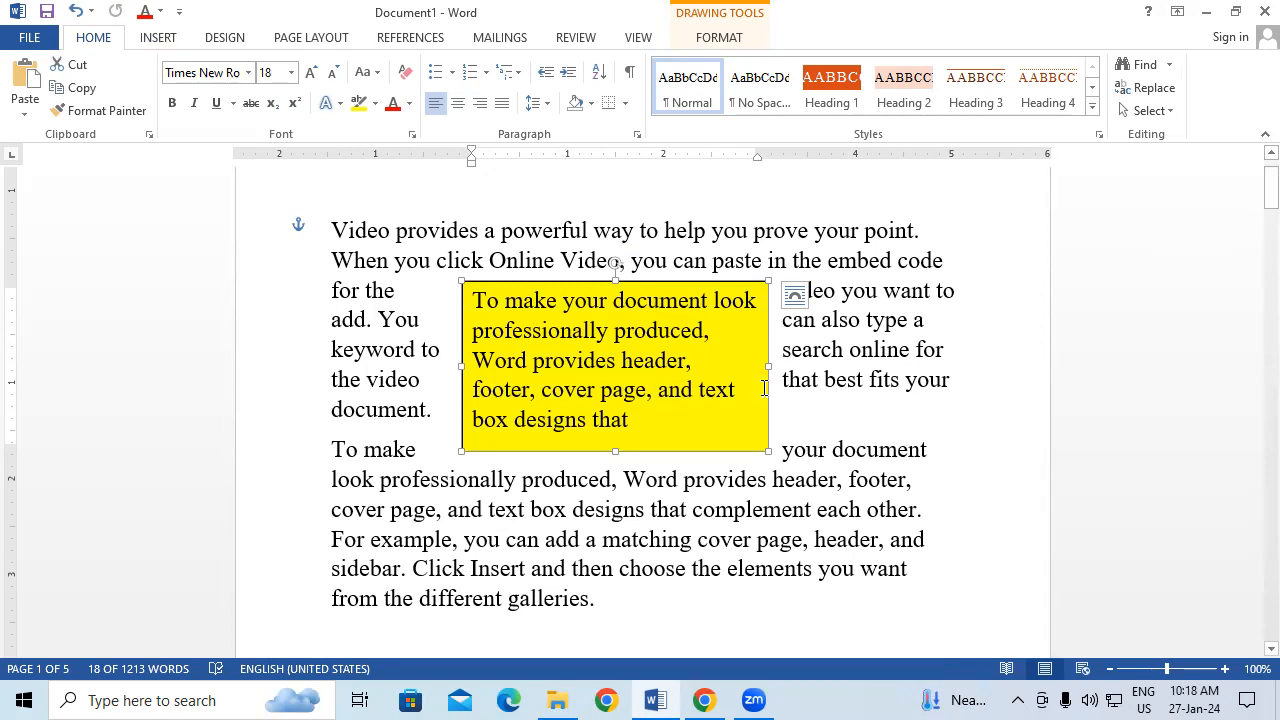
{"action": "left_click_drag", "start_coordinate": [766, 411], "coordinate": [657, 345]}
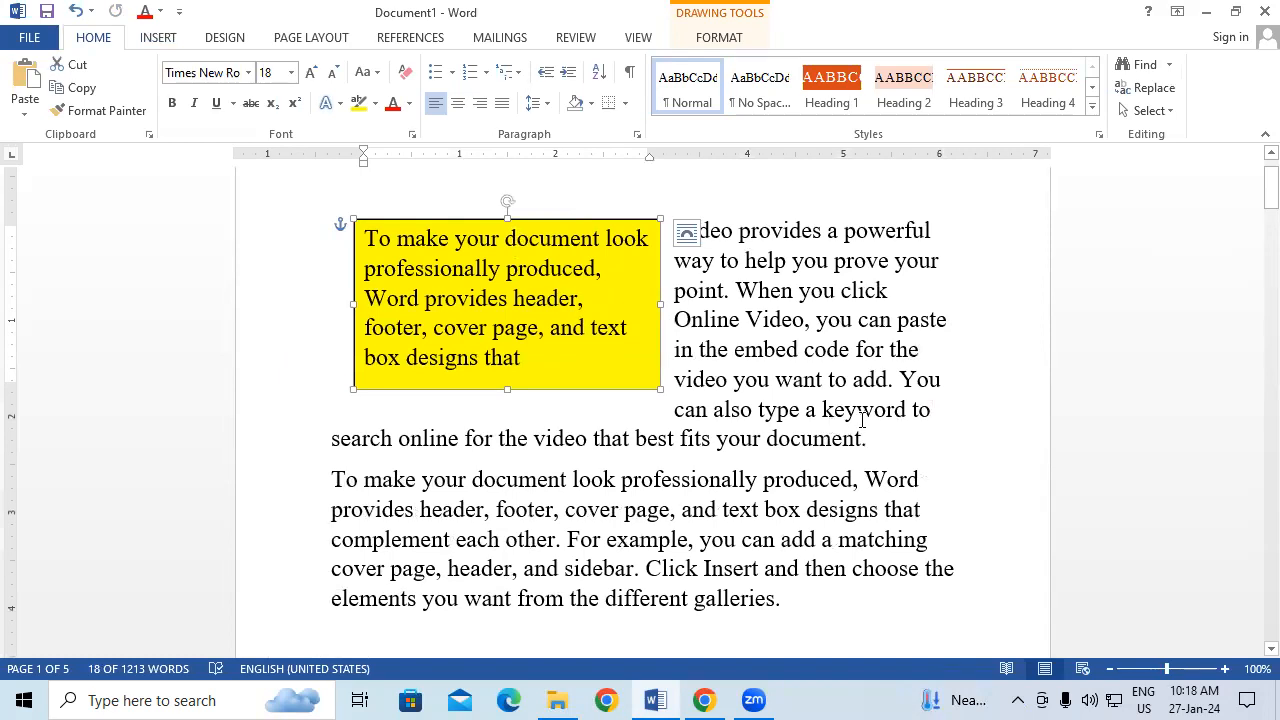
Step: Add empty lines after 'document.' at the end of that paragraph
{"action": "left_click", "coordinate": [880, 437]}
{"action": "key", "text": "Return"}
{"action": "key", "text": "Return"}
{"action": "key", "text": "Return"}
{"action": "key", "text": "Return"}
{"action": "key", "text": "Return"}
{"action": "key", "text": "Return"}
{"action": "key", "text": "Return"}
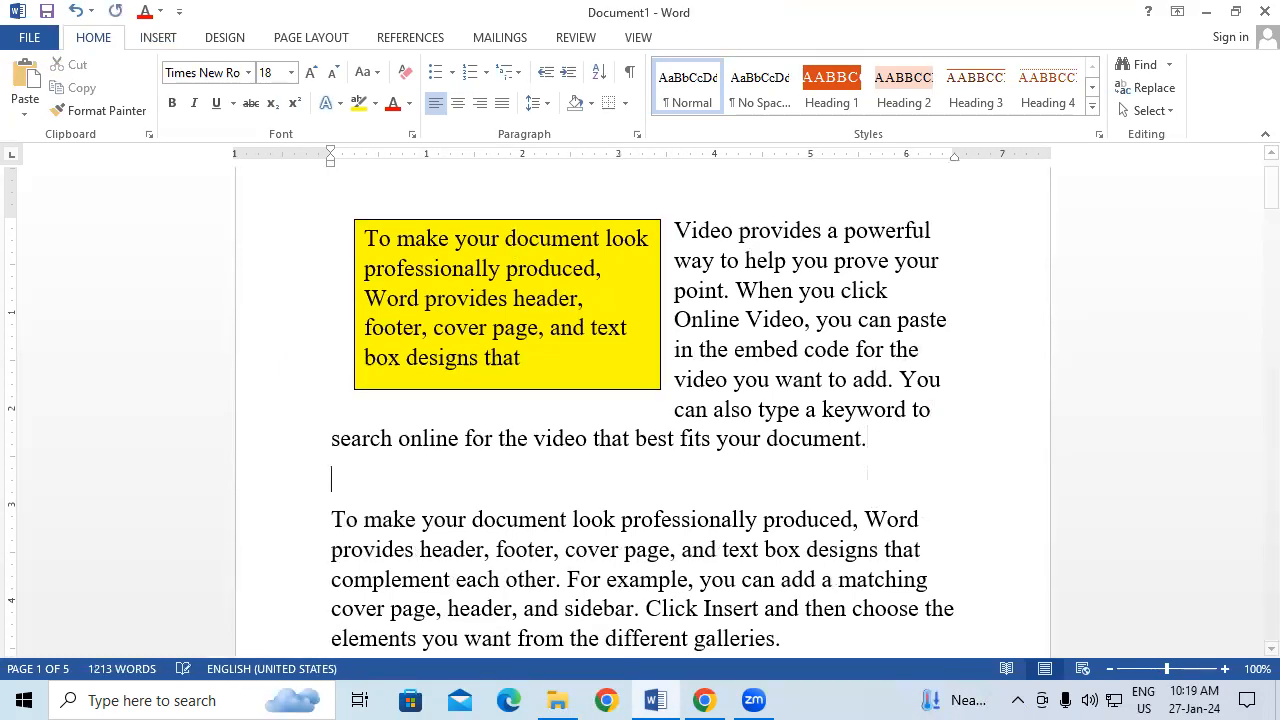
{"action": "key", "text": "Return"}
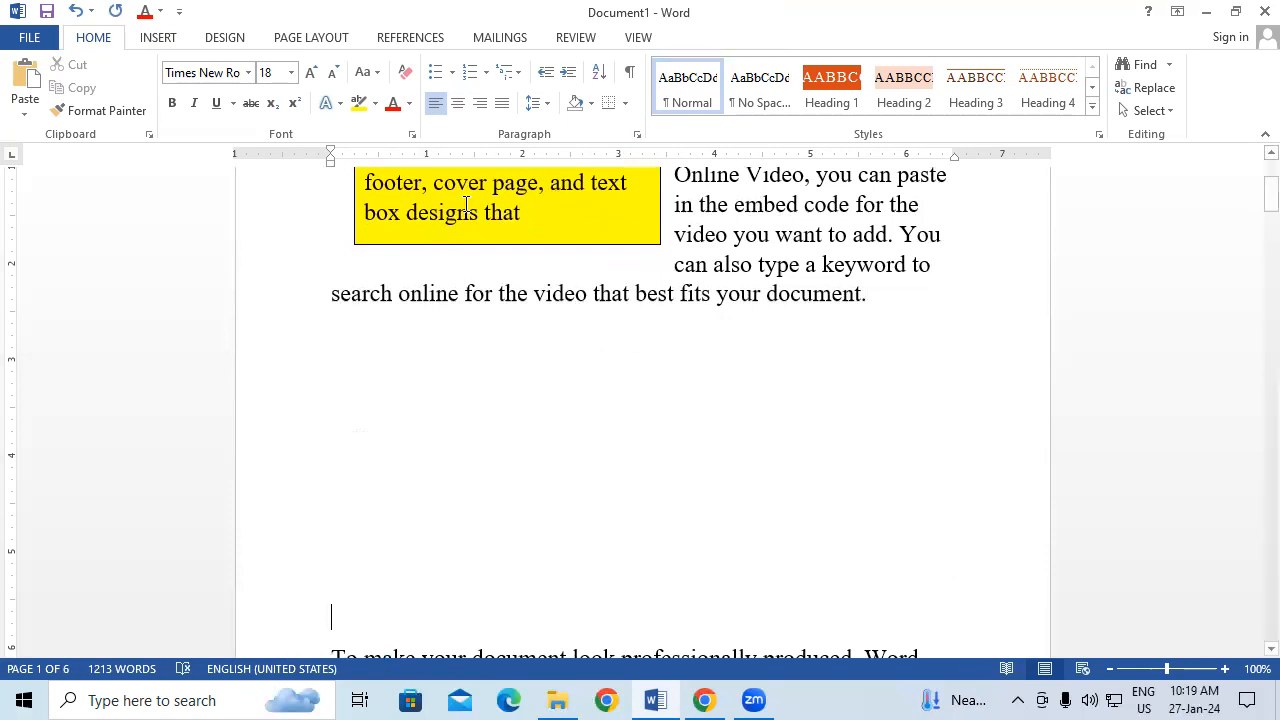
Step: Draw a custom text box below the paragraph, paste the copied text, and shrink it to fit
{"action": "left_click", "coordinate": [160, 40]}
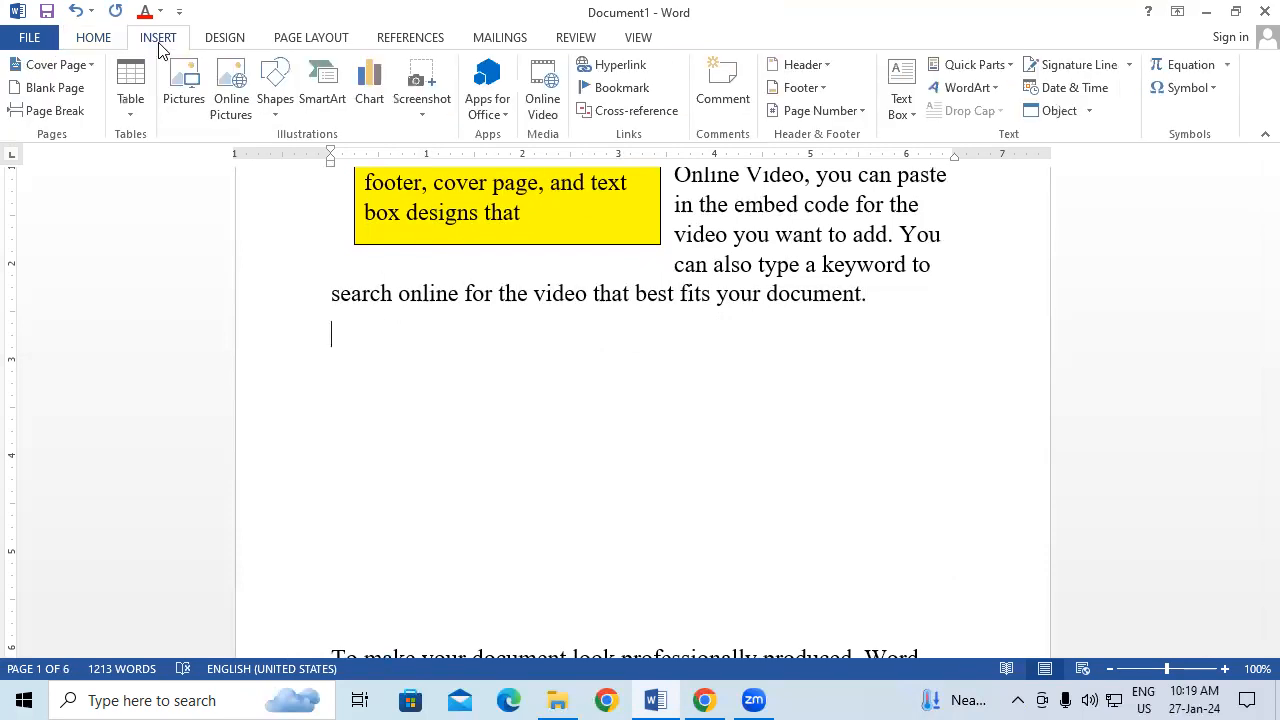
{"action": "left_click", "coordinate": [902, 96]}
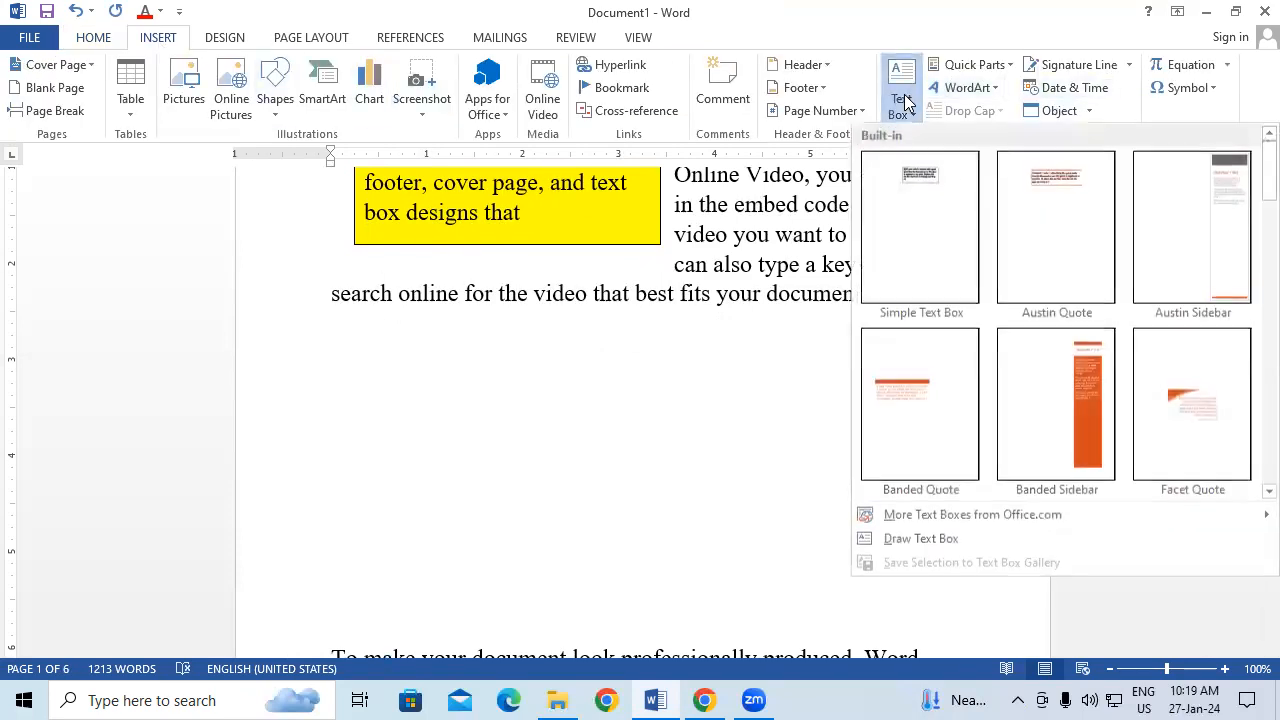
{"action": "left_click", "coordinate": [930, 538]}
{"action": "mouse_move", "coordinate": [315, 358]}
{"action": "left_mouse_down"}
{"action": "mouse_move", "coordinate": [554, 471]}
{"action": "mouse_move", "coordinate": [944, 572]}
{"action": "left_mouse_up"}
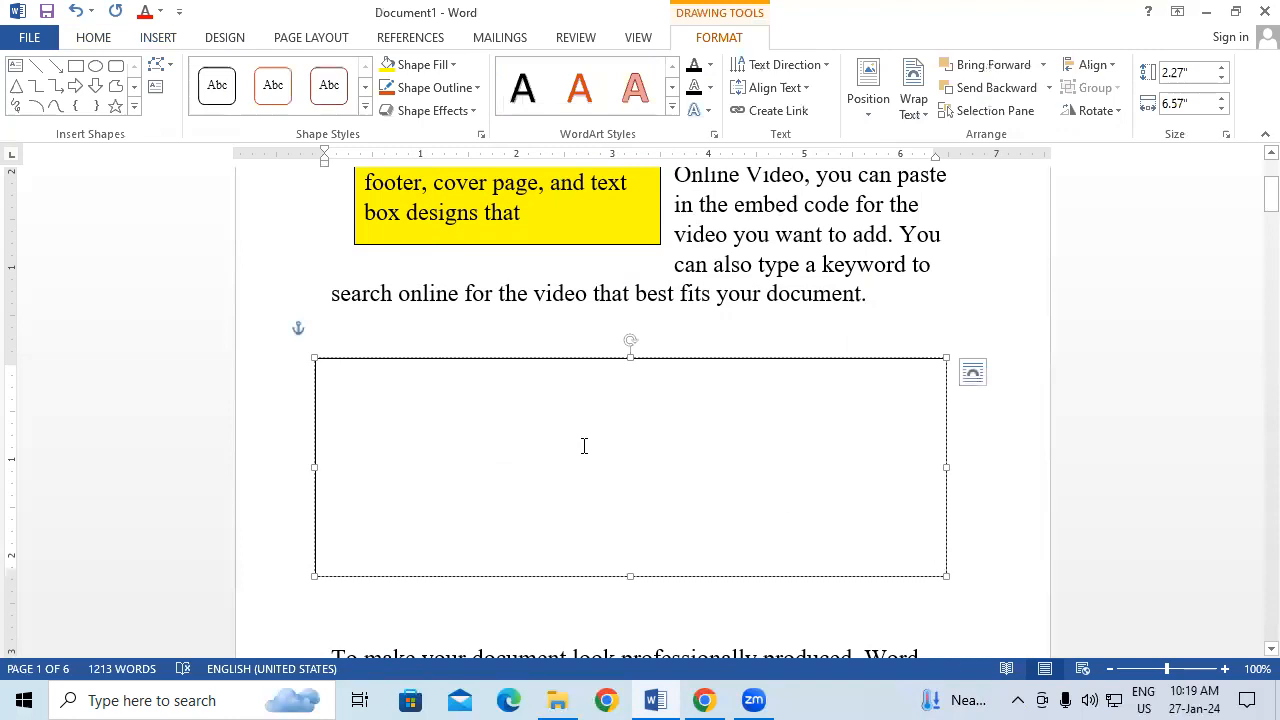
{"action": "scroll", "coordinate": [730, 458], "scroll_direction": "up", "scroll_amount": 1}
{"action": "scroll", "coordinate": [718, 450], "scroll_direction": "up", "scroll_amount": 1}
{"action": "scroll", "coordinate": [600, 430], "scroll_direction": "down", "scroll_amount": 1}
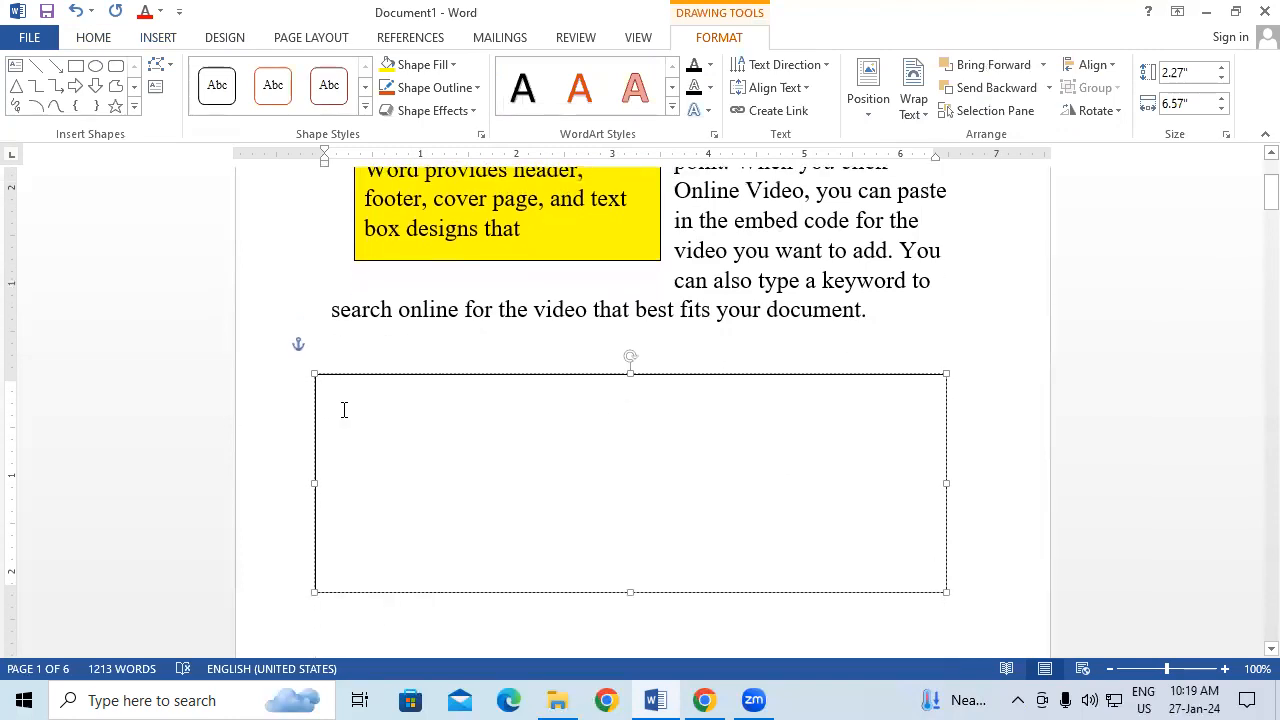
{"action": "right_click", "coordinate": [343, 402]}
{"action": "left_click", "coordinate": [389, 197]}
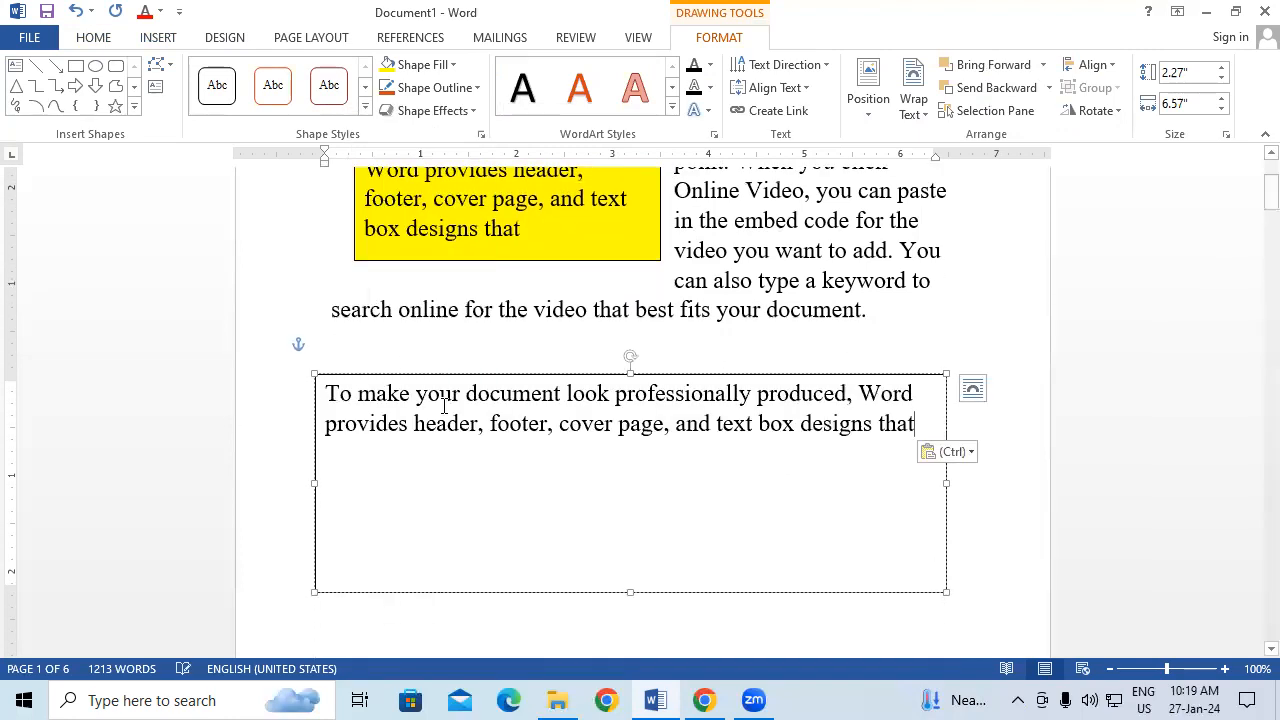
{"action": "left_click_drag", "start_coordinate": [946, 588], "coordinate": [902, 481]}
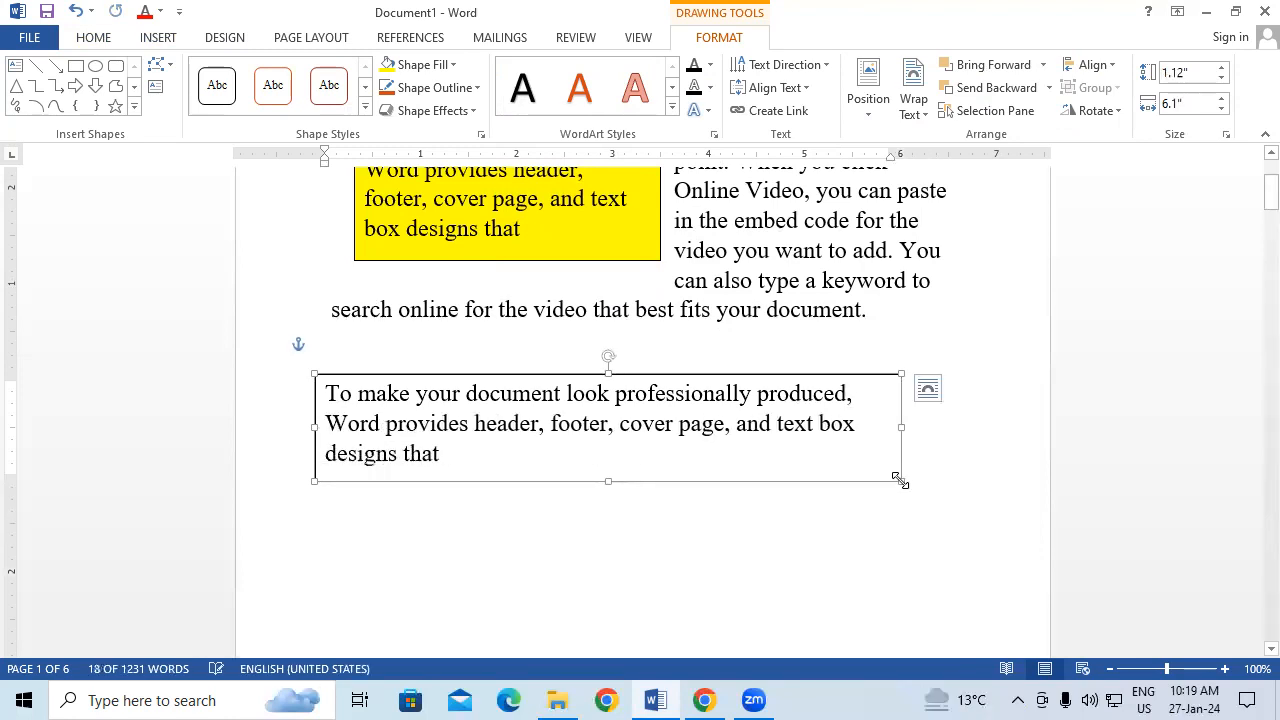
Step: Give the box a black fill and white text, and place it just below the paragraph
{"action": "left_click", "coordinate": [405, 66]}
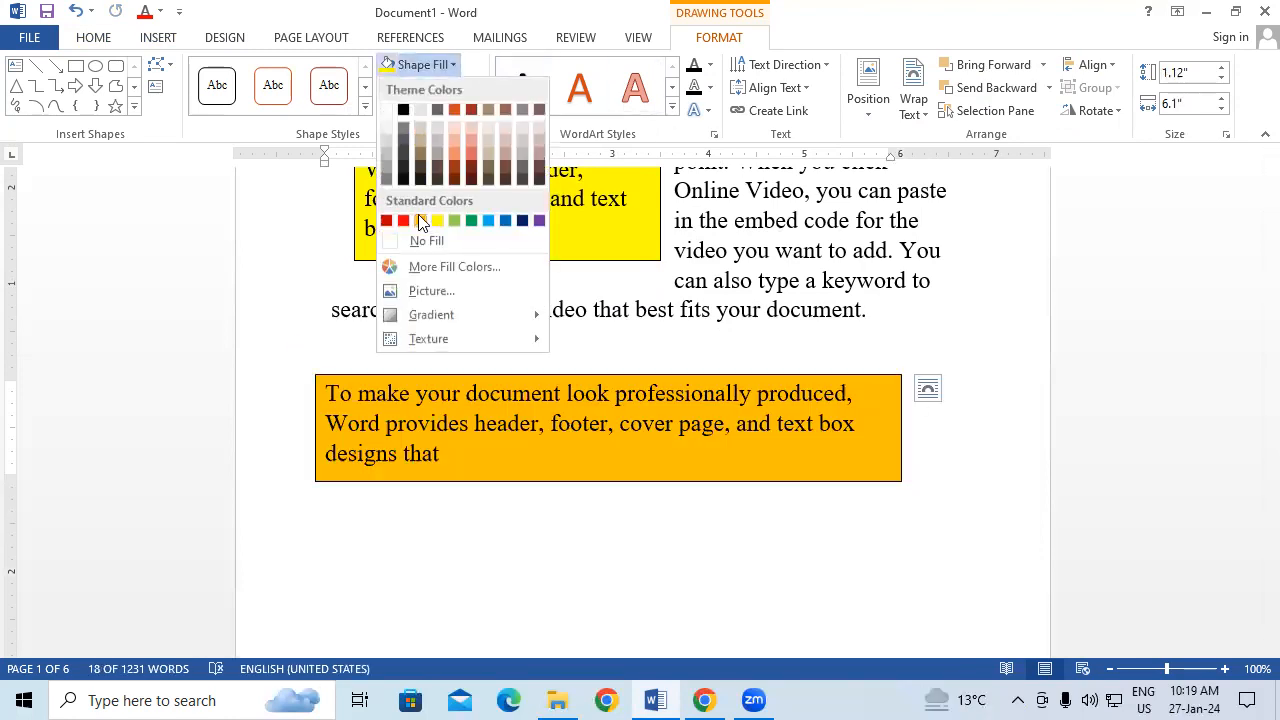
{"action": "left_click", "coordinate": [405, 113]}
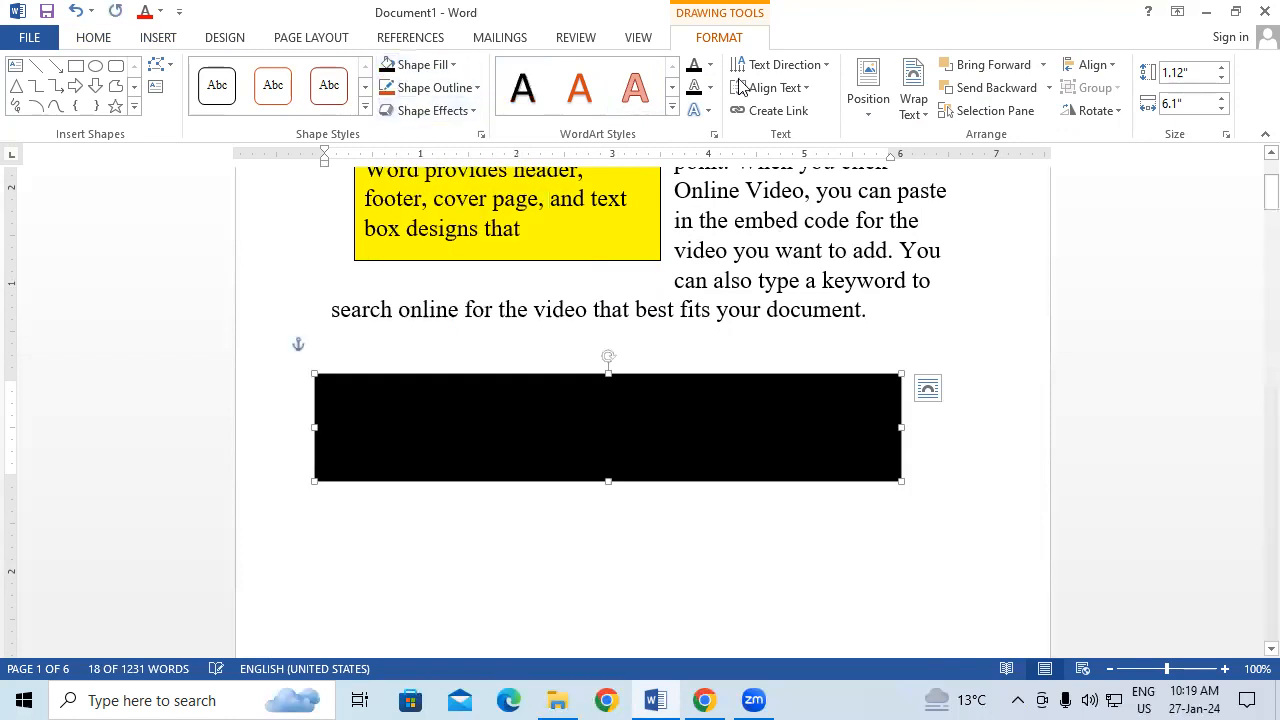
{"action": "left_click", "coordinate": [709, 66]}
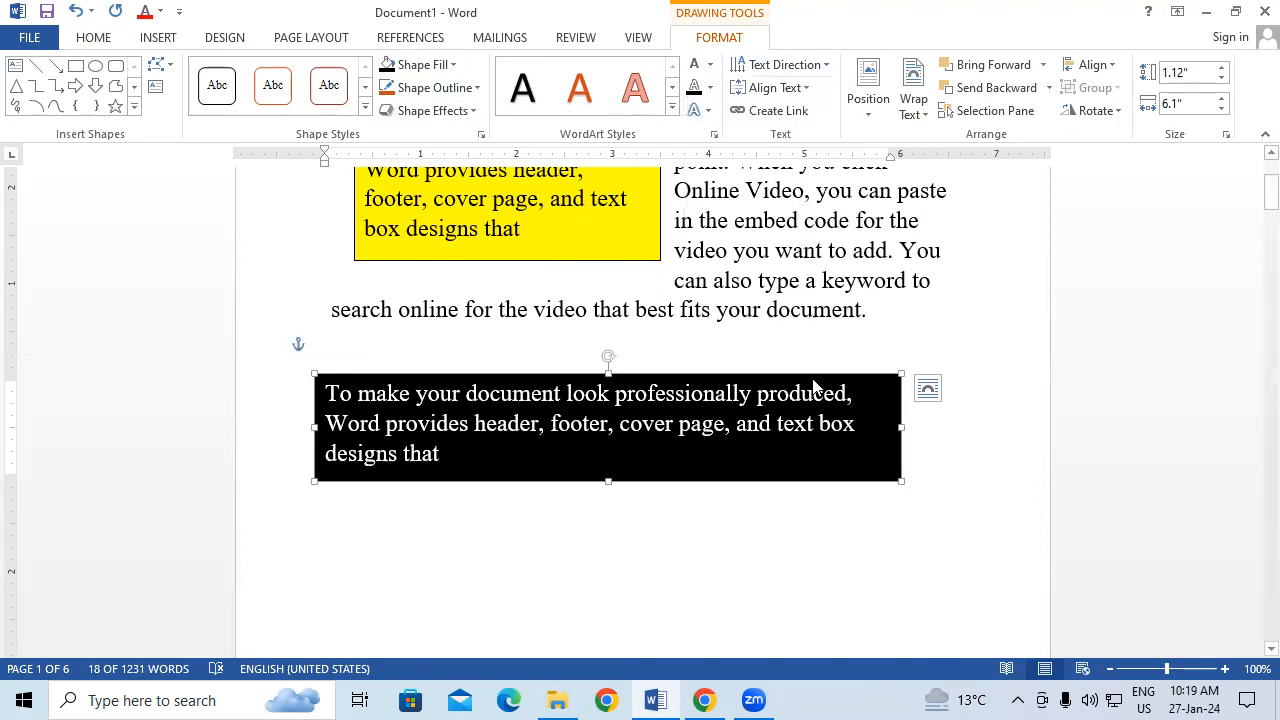
{"action": "left_click_drag", "start_coordinate": [814, 374], "coordinate": [861, 474]}
{"action": "left_click_drag", "start_coordinate": [767, 395], "coordinate": [866, 353]}
{"action": "left_click", "coordinate": [684, 510]}
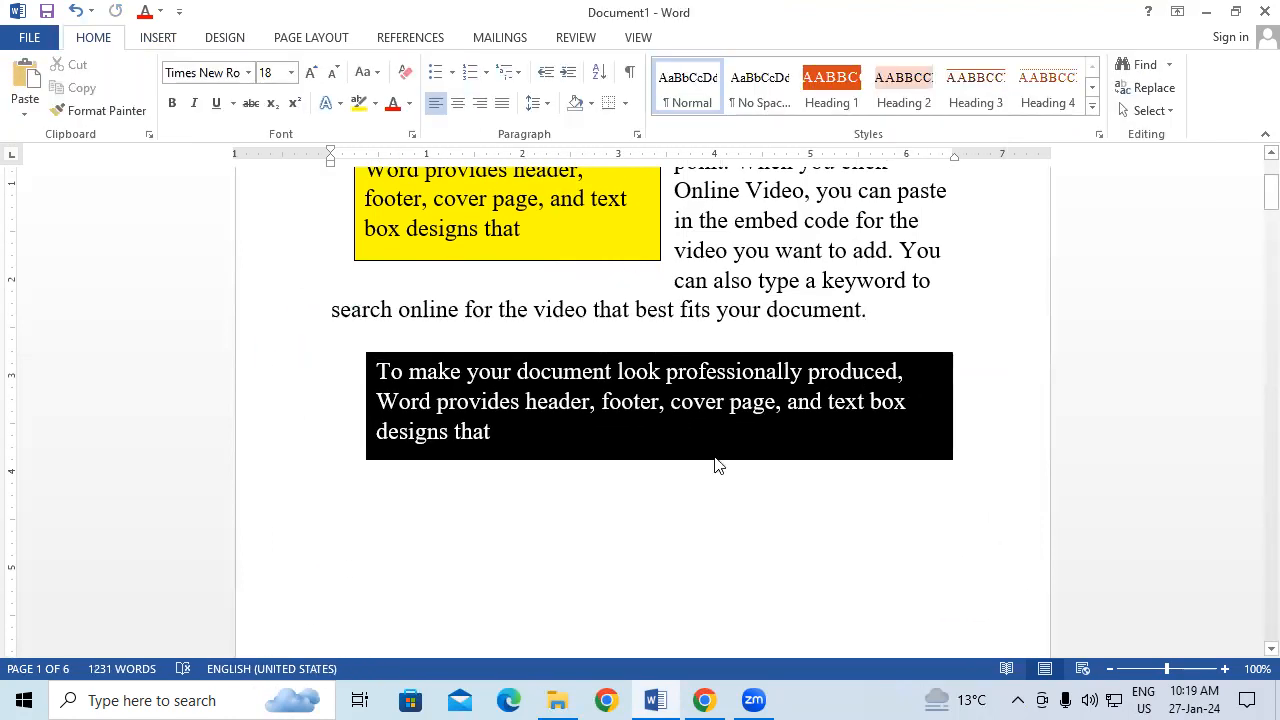
{"action": "scroll", "coordinate": [729, 451], "scroll_direction": "up", "scroll_amount": 5}
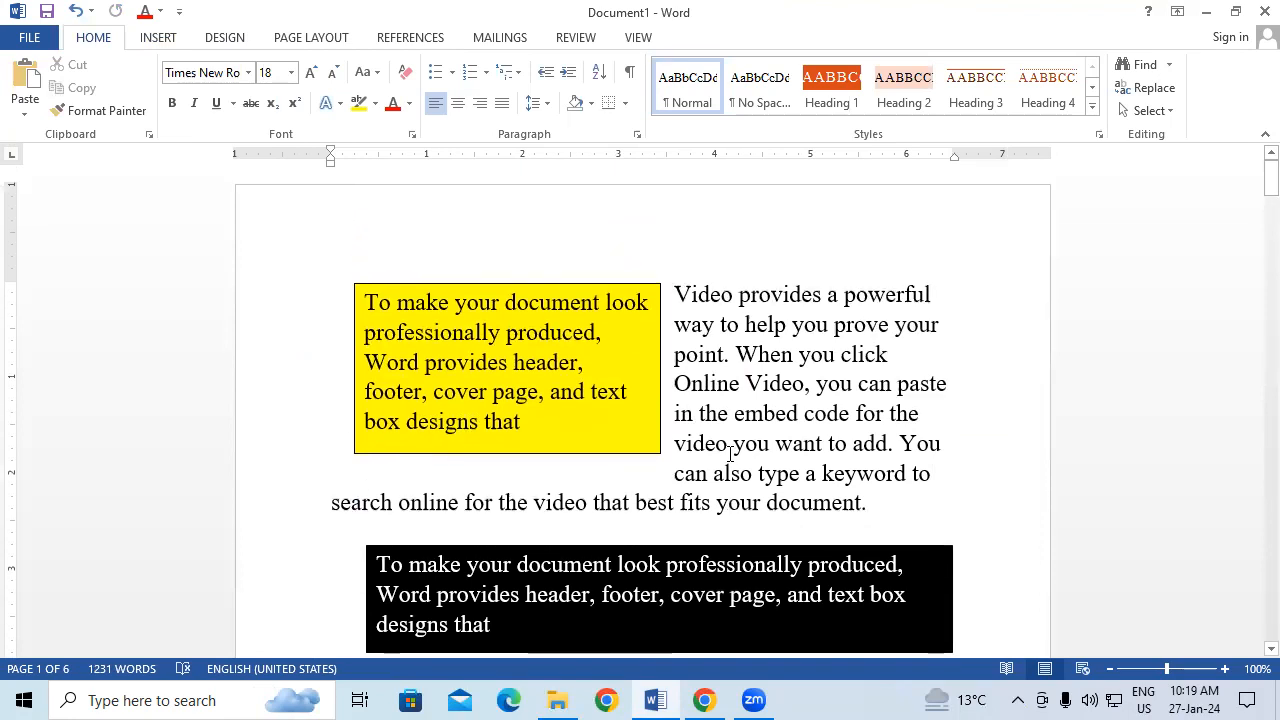
Step: Move the yellow text box down into the paragraph
{"action": "scroll", "coordinate": [729, 451], "scroll_direction": "down", "scroll_amount": 2}
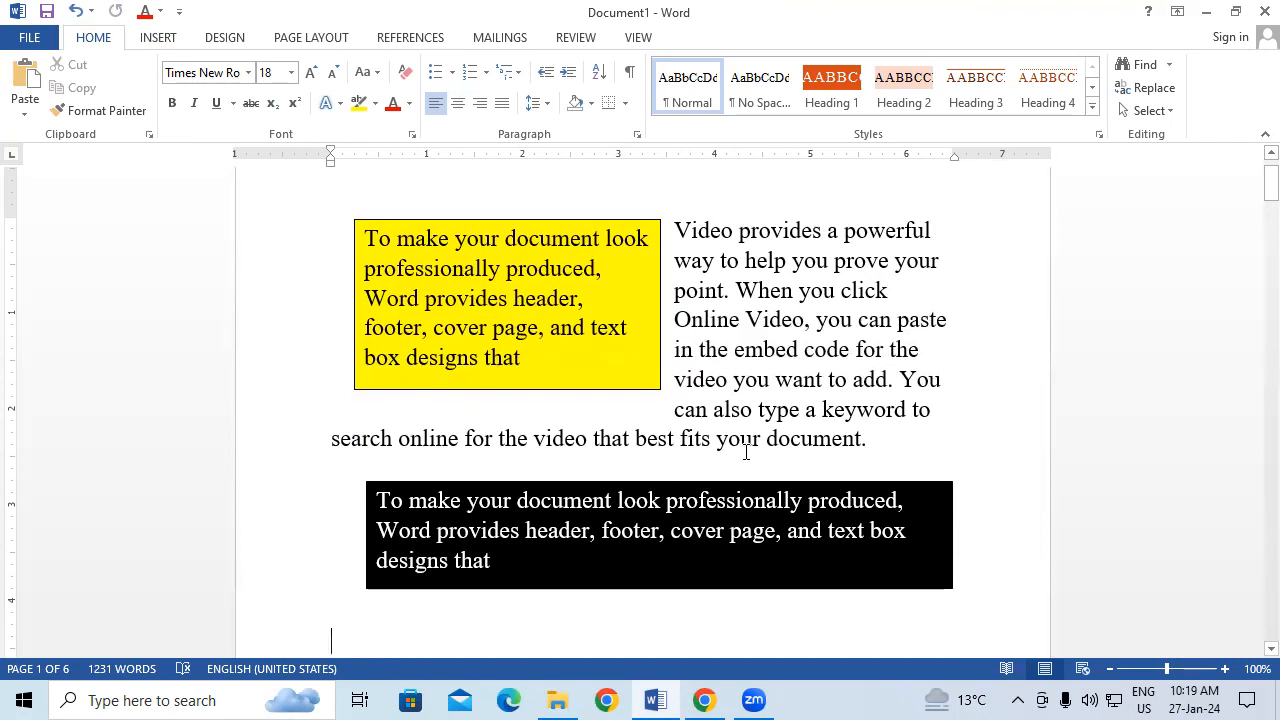
{"action": "left_click", "coordinate": [587, 393]}
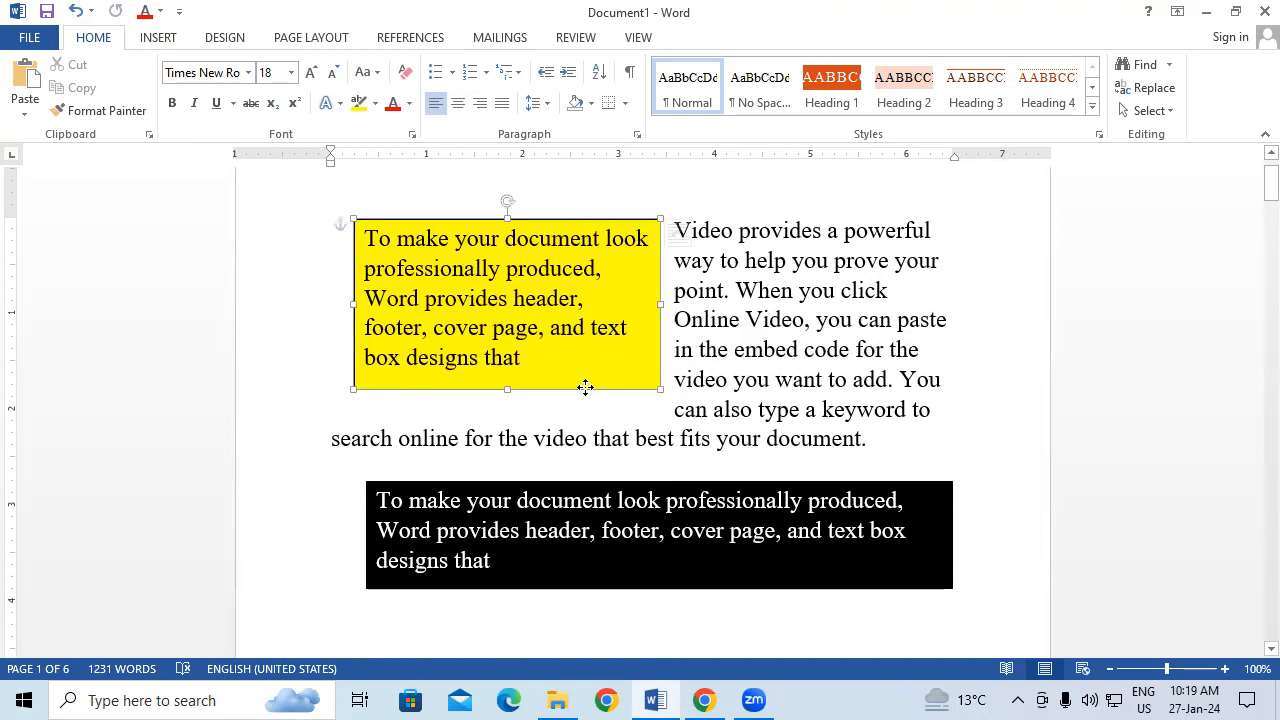
{"action": "mouse_move", "coordinate": [583, 386]}
{"action": "left_mouse_down"}
{"action": "mouse_move", "coordinate": [737, 460]}
{"action": "mouse_move", "coordinate": [774, 434]}
{"action": "mouse_move", "coordinate": [713, 437]}
{"action": "mouse_move", "coordinate": [714, 466]}
{"action": "left_mouse_up"}
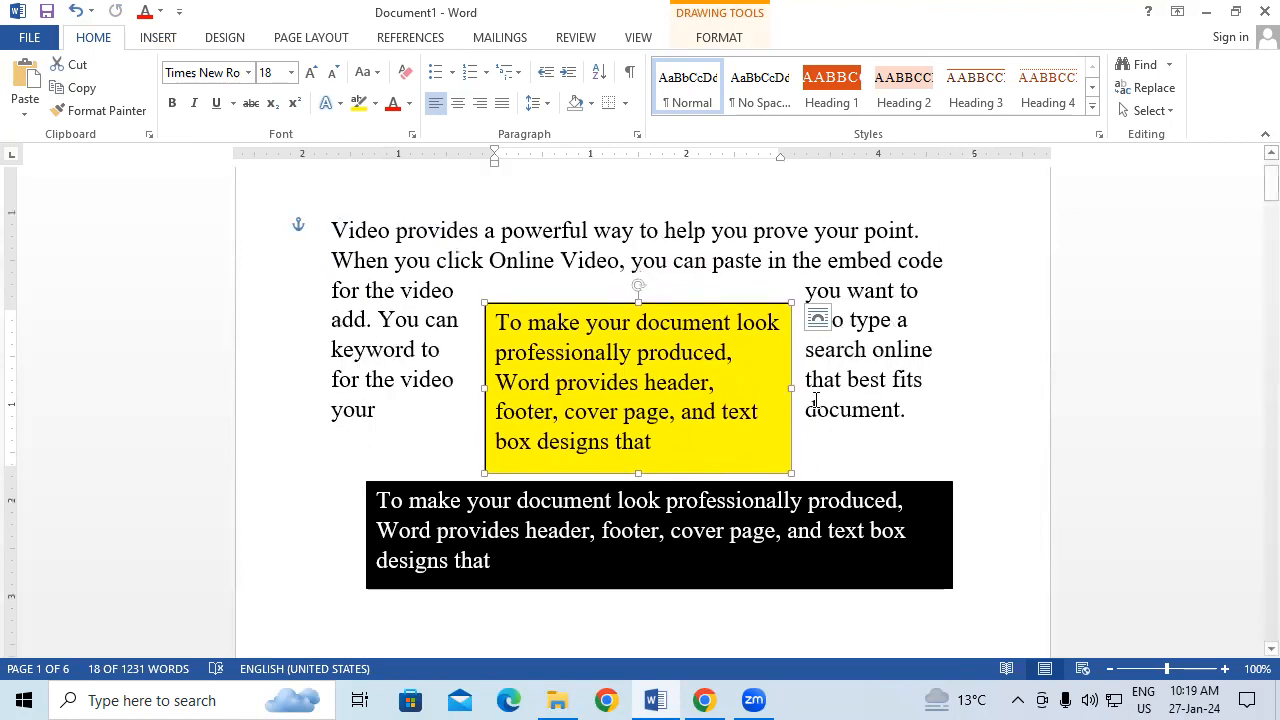
{"action": "left_click", "coordinate": [971, 411]}
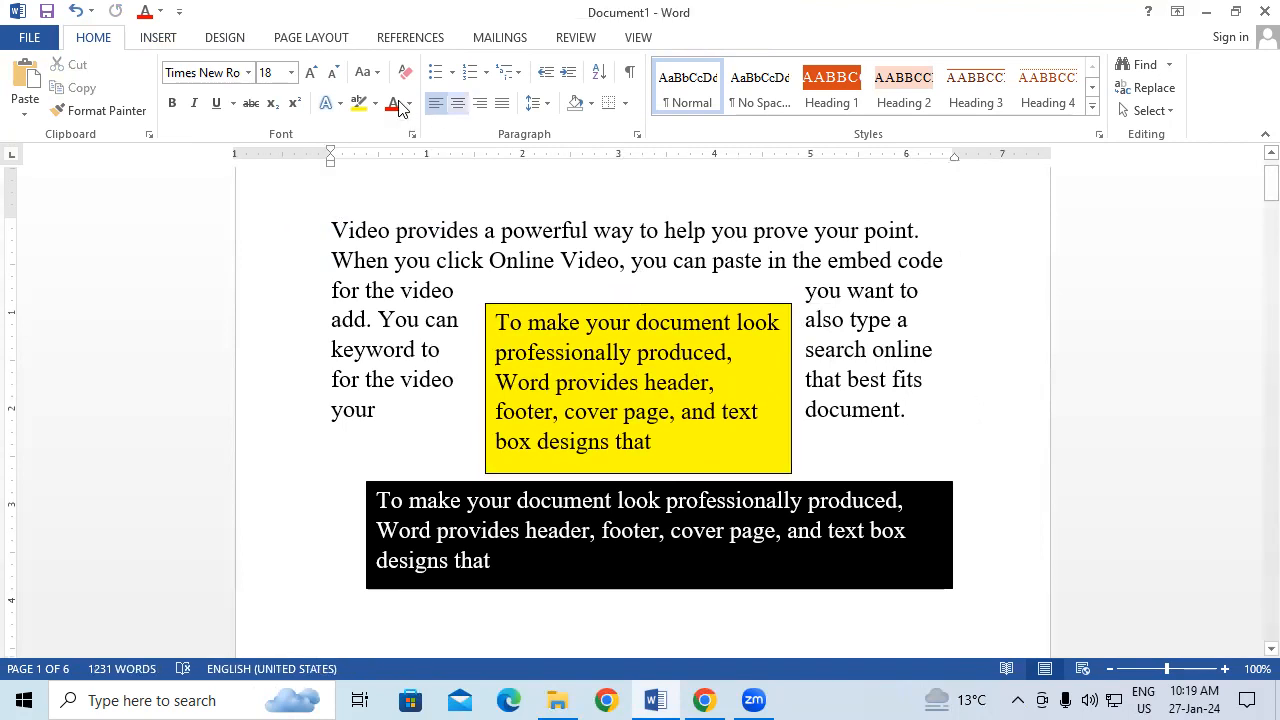
Step: Undo five times with Ctrl+Z until both text boxes are gone and 1195 words remain
{"action": "left_click", "coordinate": [158, 38]}
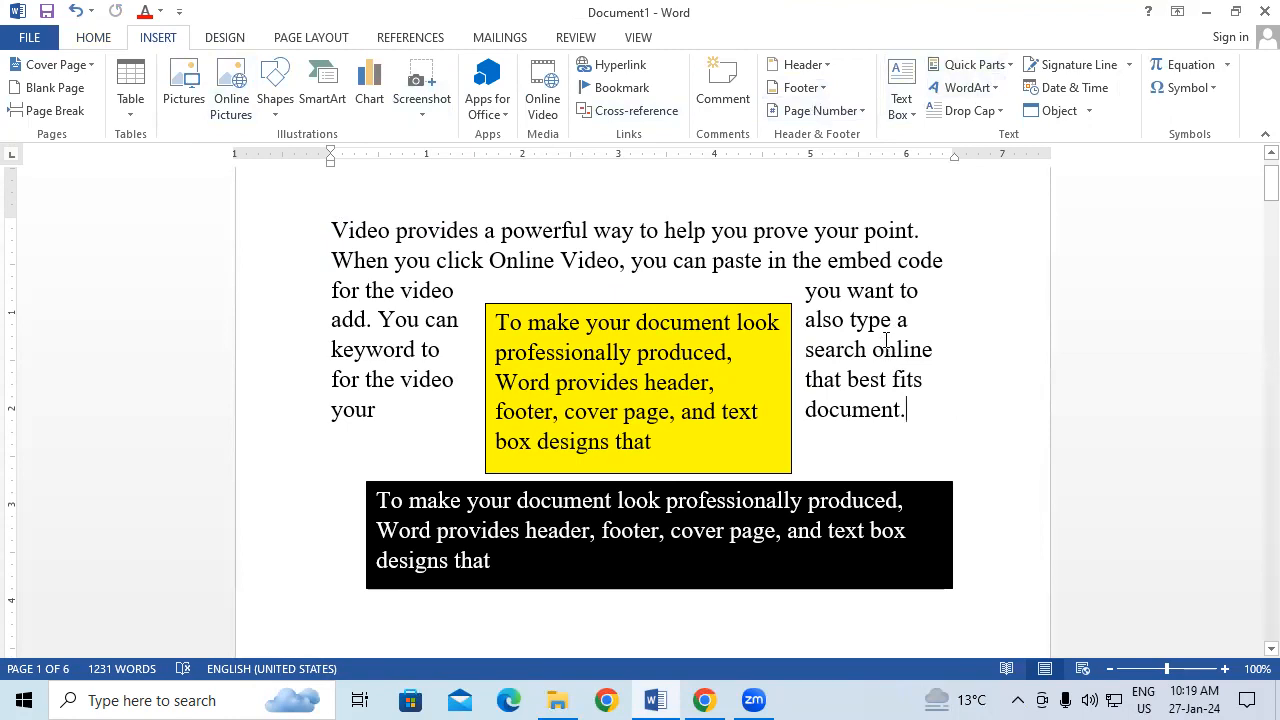
{"action": "key", "text": "ctrl+z"}
{"action": "key", "text": "ctrl+z"}
{"action": "key", "text": "ctrl+z"}
{"action": "key", "text": "ctrl+z"}
{"action": "key", "text": "ctrl+z"}
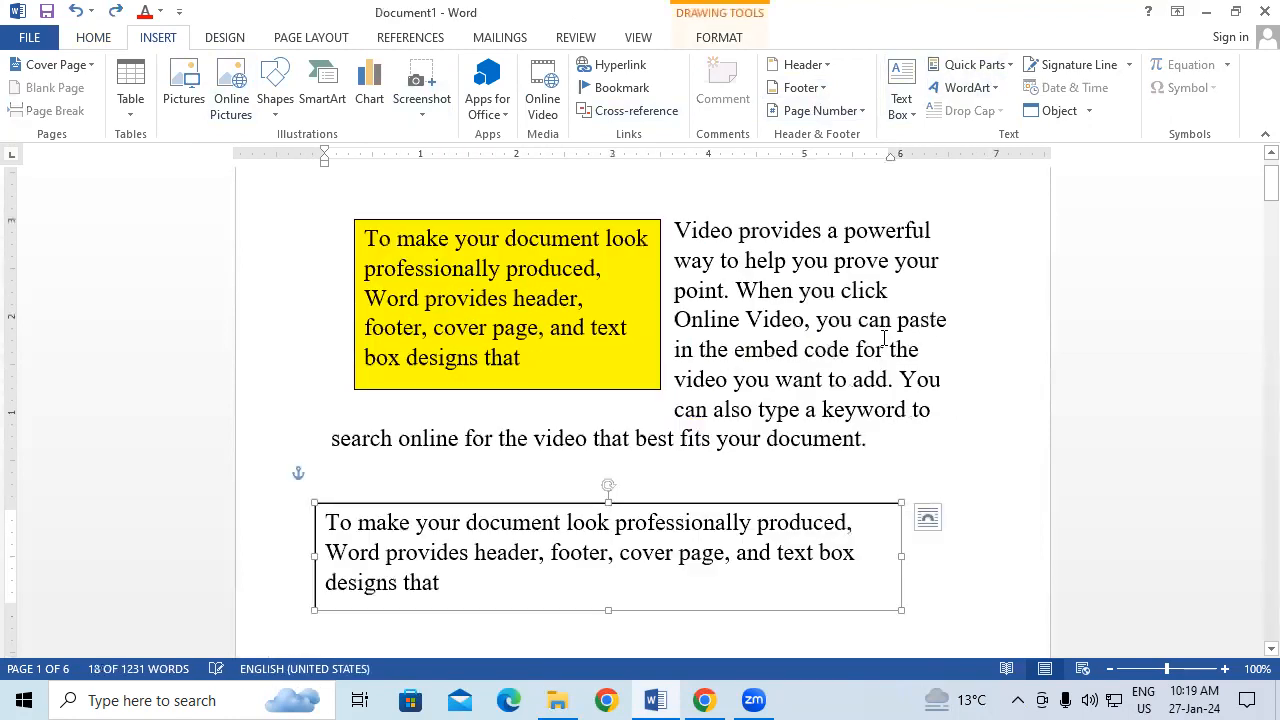
{"action": "key", "text": "ctrl+z"}
{"action": "key", "text": "ctrl+z"}
{"action": "key", "text": "ctrl+z"}
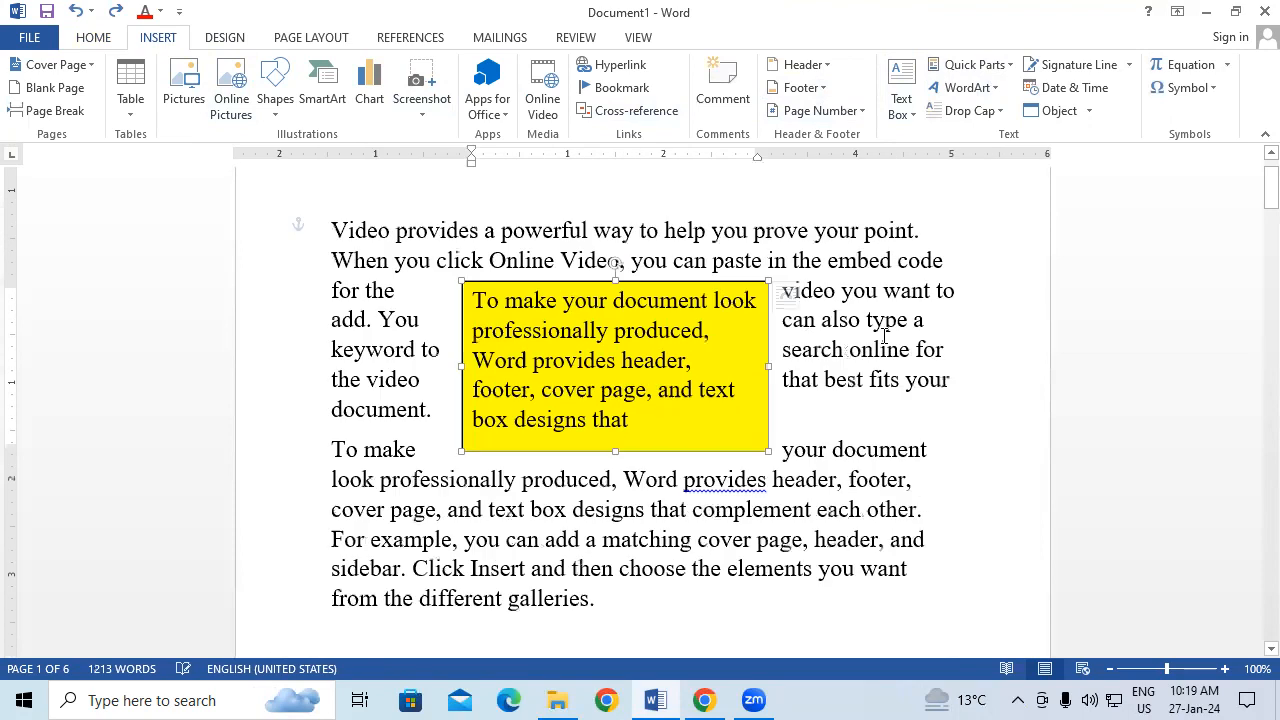
{"action": "key", "text": "ctrl+z"}
{"action": "key", "text": "ctrl+z"}
{"action": "key", "text": "ctrl+z"}
{"action": "key", "text": "ctrl+z"}
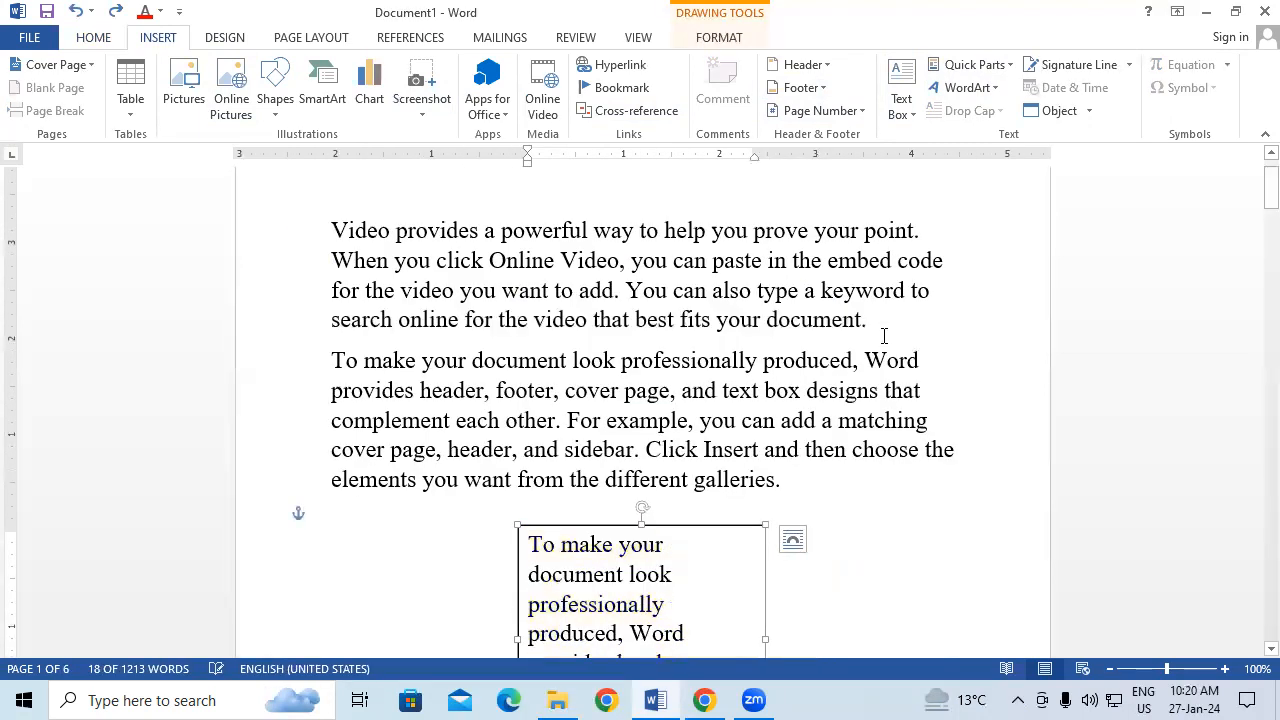
{"action": "key", "text": "ctrl+z"}
{"action": "key", "text": "ctrl+z"}
{"action": "key", "text": "ctrl+z"}
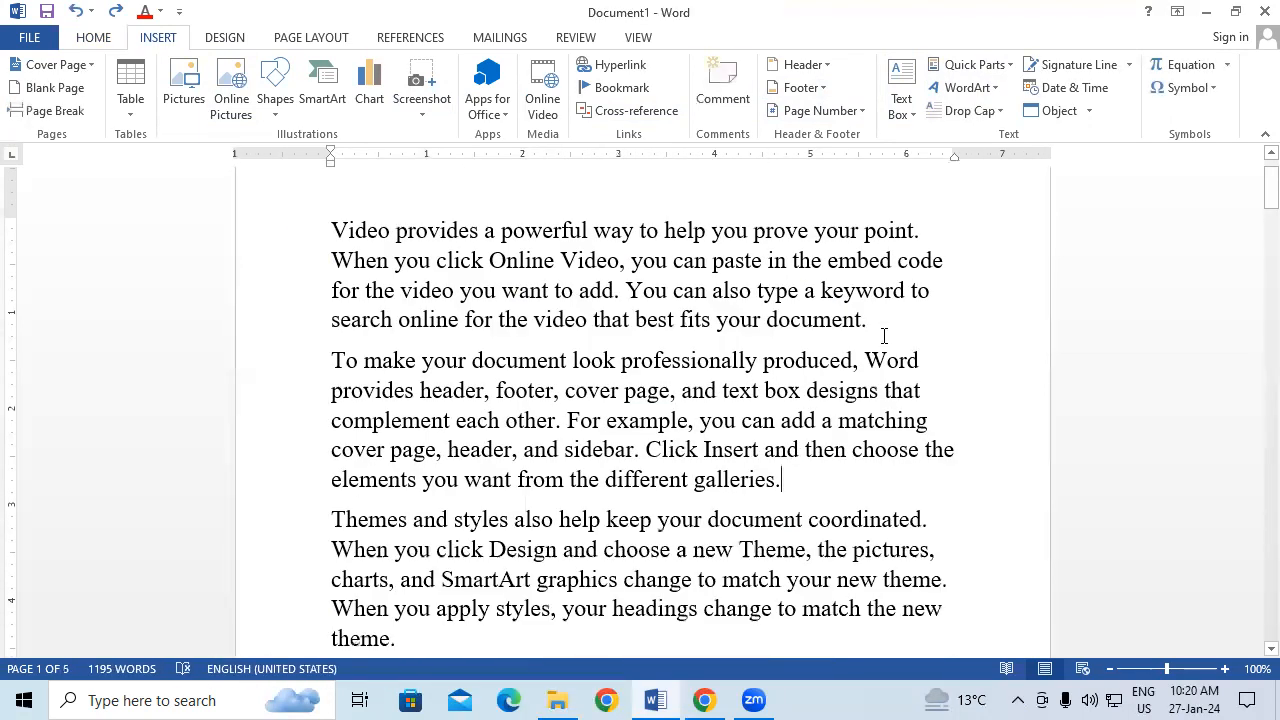
{"action": "key", "text": "ctrl+z"}
{"action": "key", "text": "ctrl+z"}
{"action": "key", "text": "ctrl+z"}
{"action": "key", "text": "ctrl+z"}
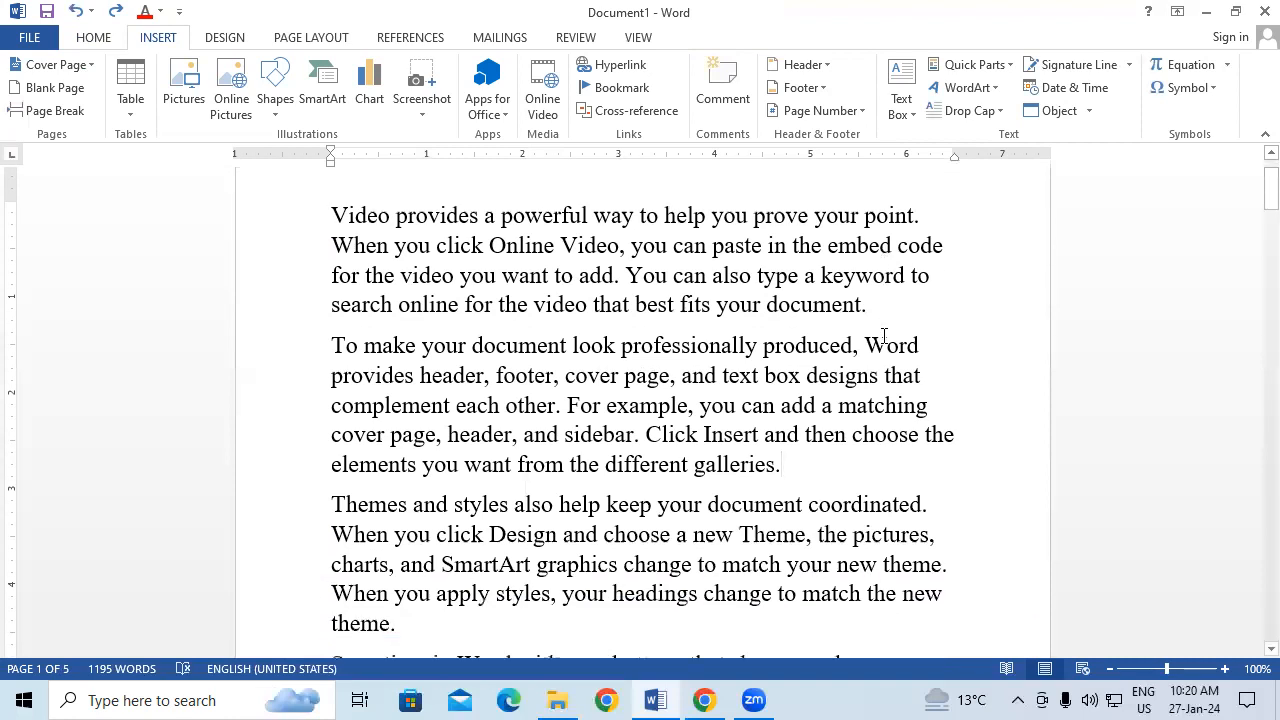
{"action": "scroll", "coordinate": [884, 336], "scroll_direction": "down", "scroll_amount": 1}
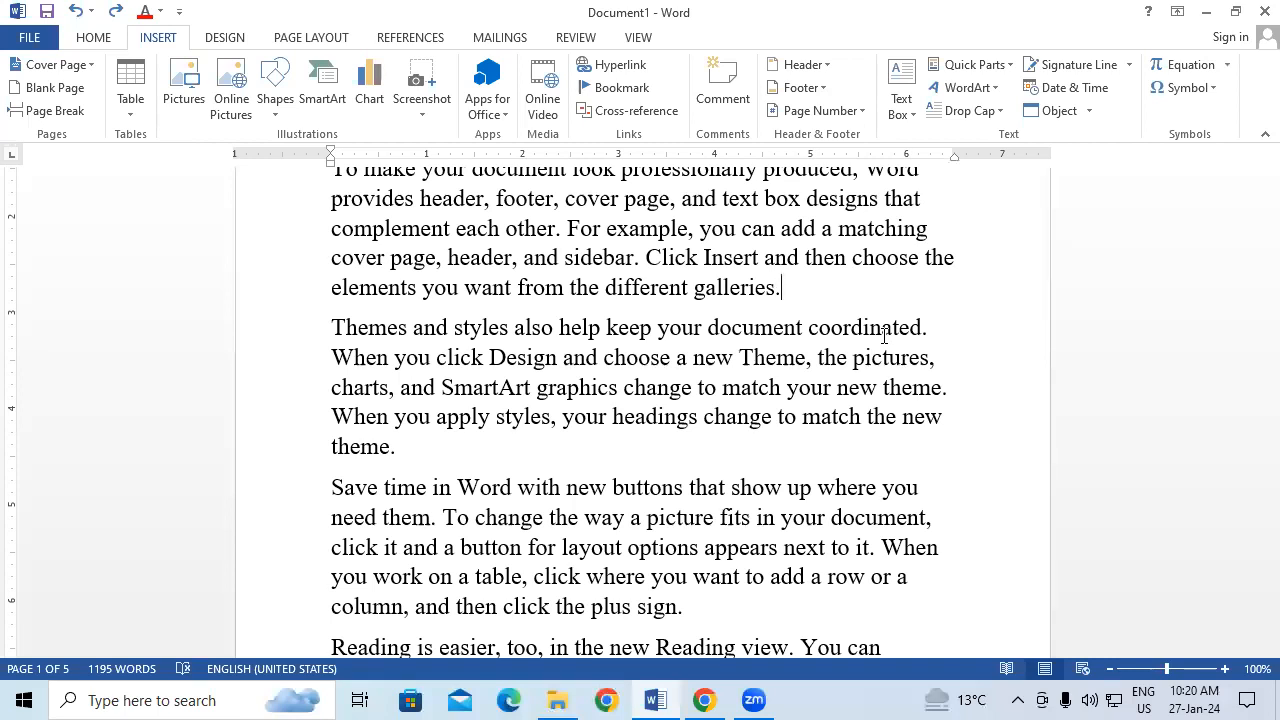
{"action": "left_click", "coordinate": [966, 64]}
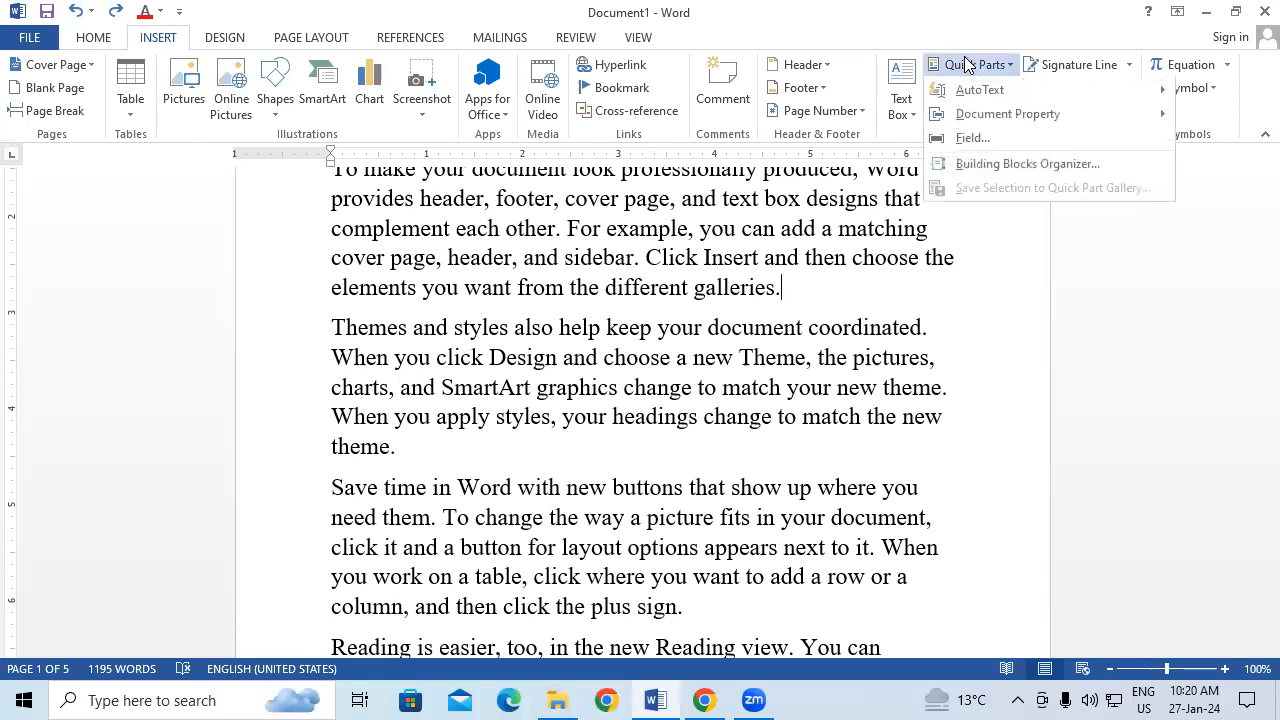
{"action": "mouse_move", "coordinate": [998, 96]}
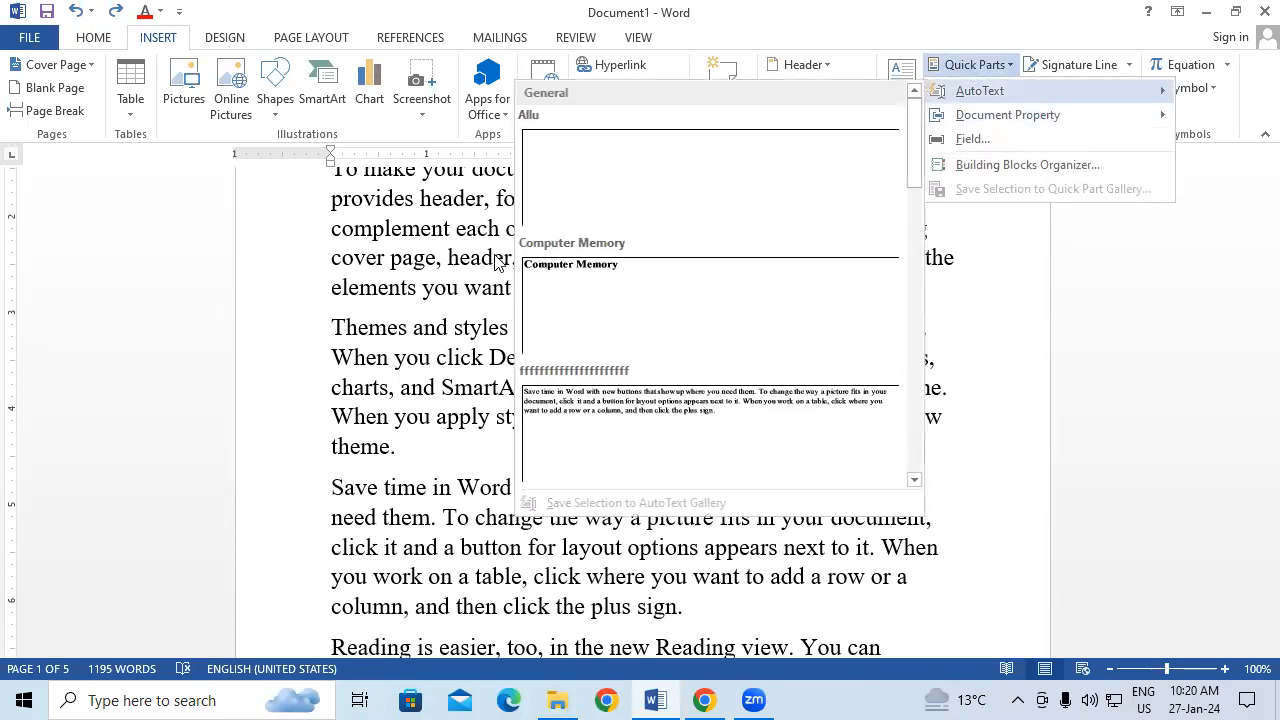
{"action": "left_click", "coordinate": [354, 240]}
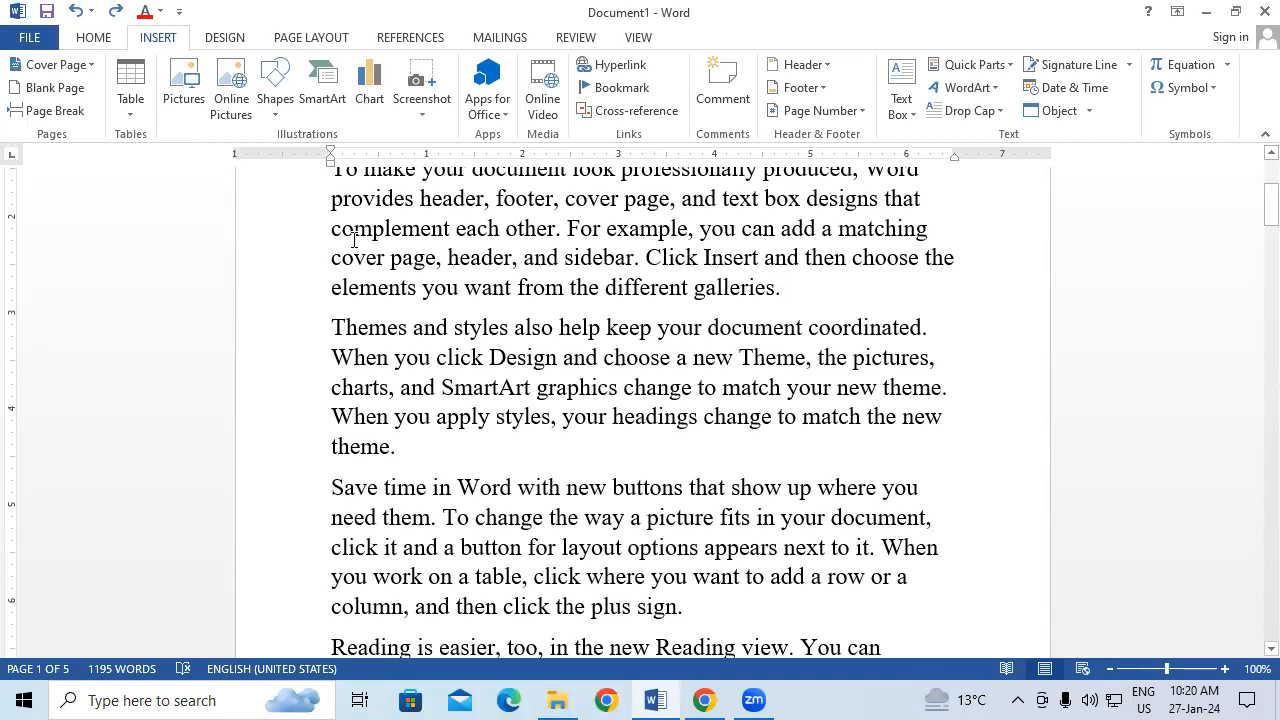
Step: Make all the document text green and bold, then scroll back to the top of page 1
{"action": "key", "text": "ctrl+a"}
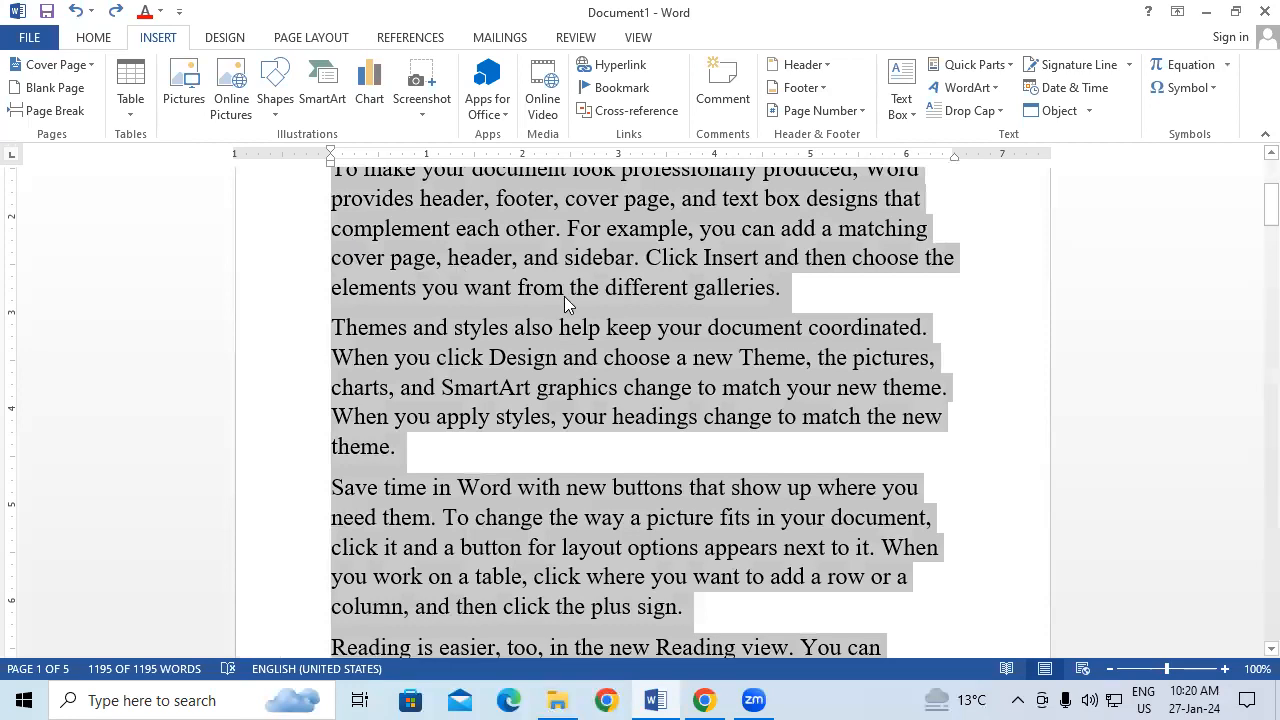
{"action": "scroll", "coordinate": [566, 292], "scroll_direction": "up", "scroll_amount": 1}
{"action": "scroll", "coordinate": [568, 284], "scroll_direction": "up", "scroll_amount": 3}
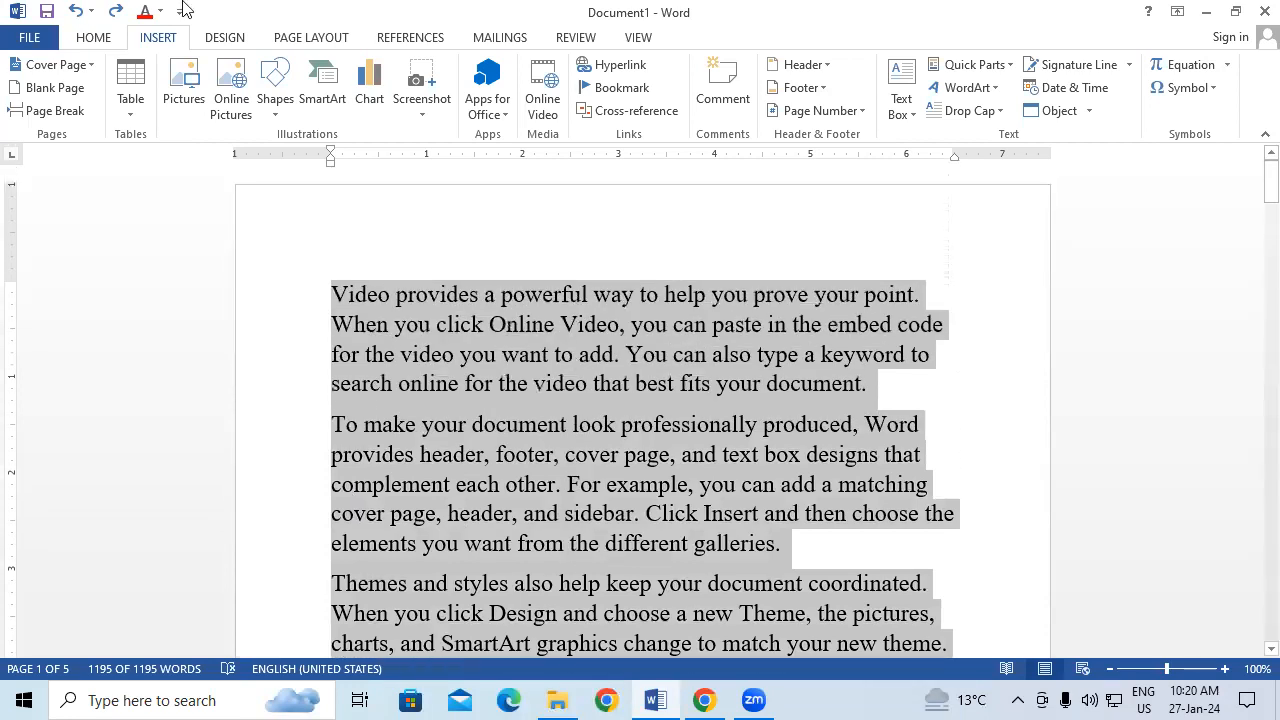
{"action": "left_click", "coordinate": [90, 38]}
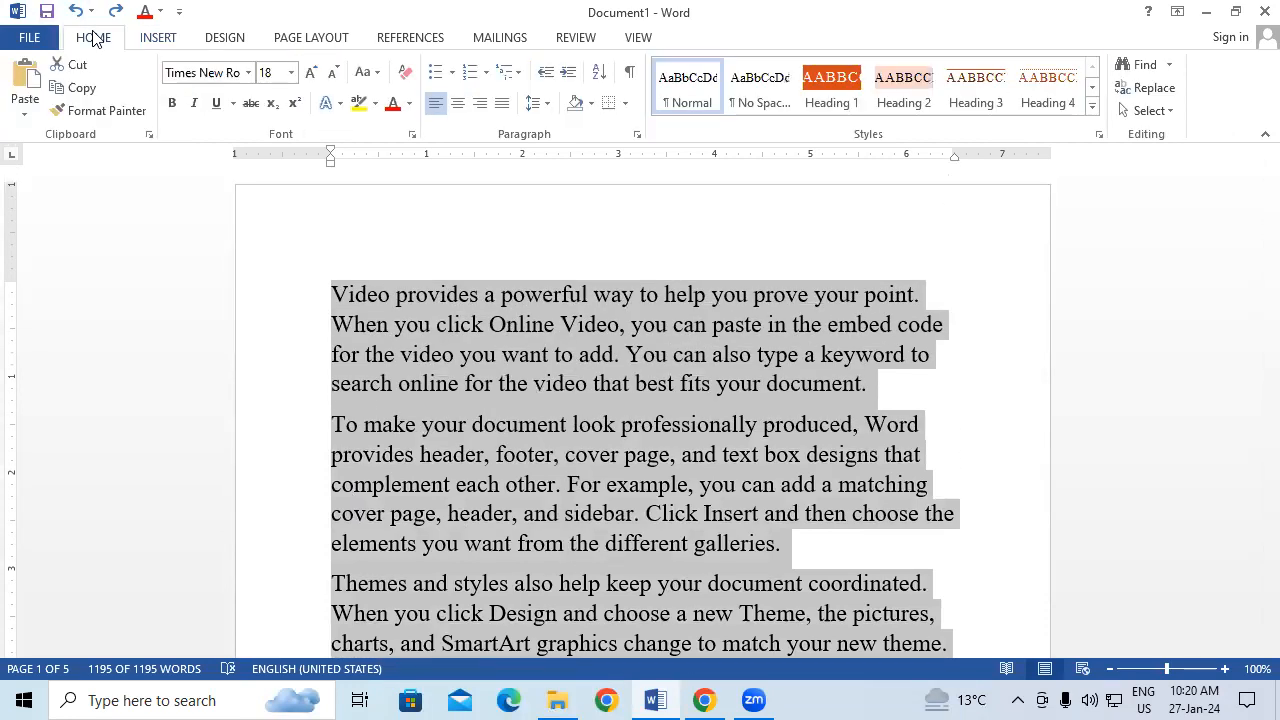
{"action": "left_click", "coordinate": [407, 104]}
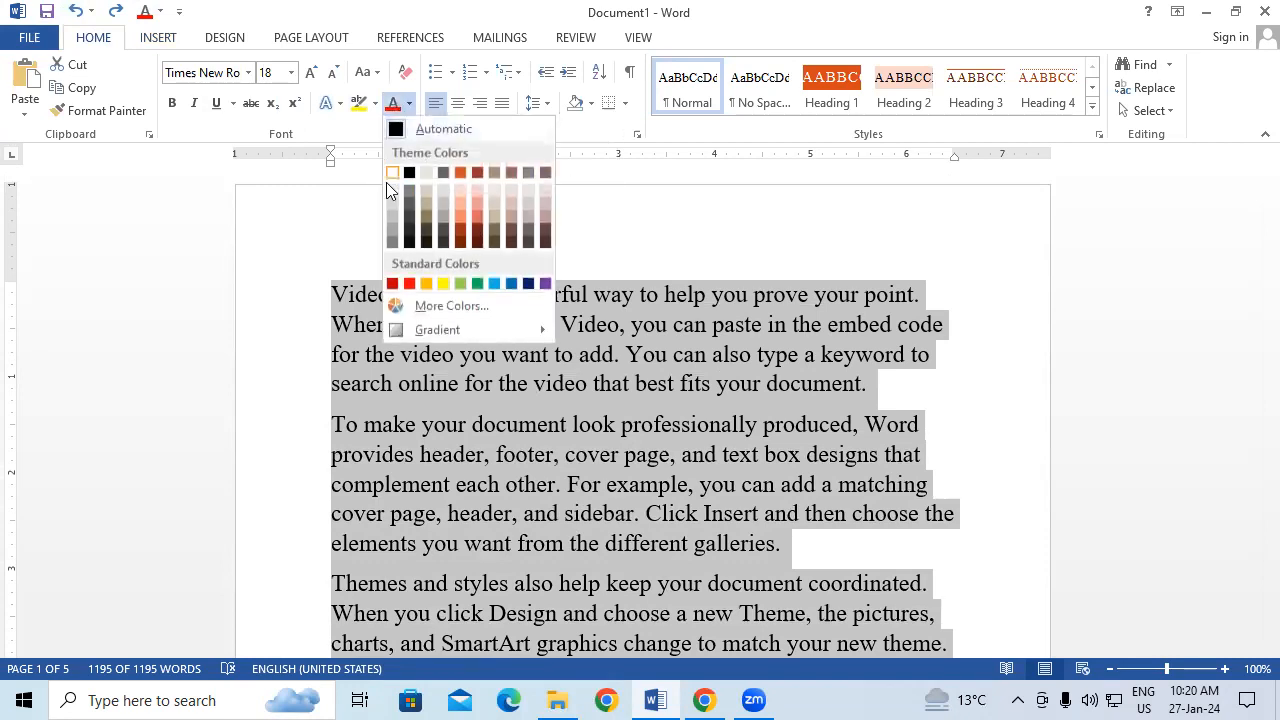
{"action": "left_click", "coordinate": [477, 283]}
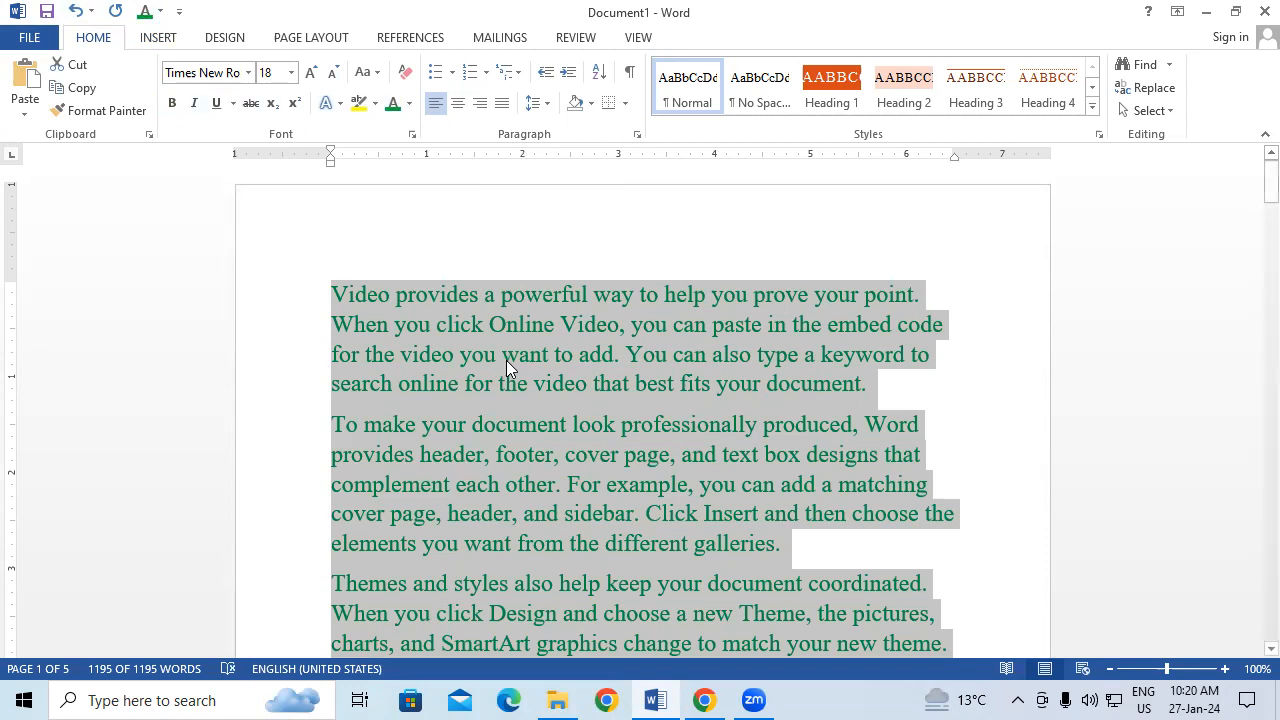
{"action": "left_click", "coordinate": [172, 103]}
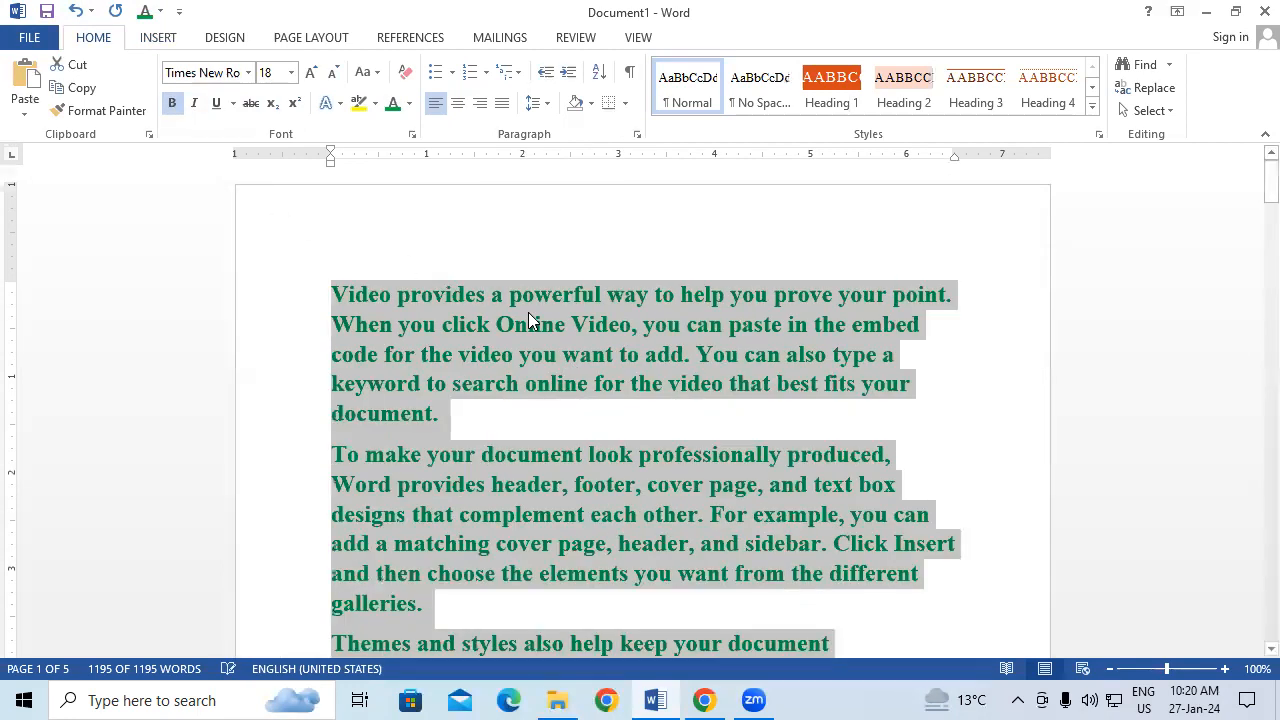
{"action": "scroll", "coordinate": [529, 318], "scroll_direction": "down", "scroll_amount": 5}
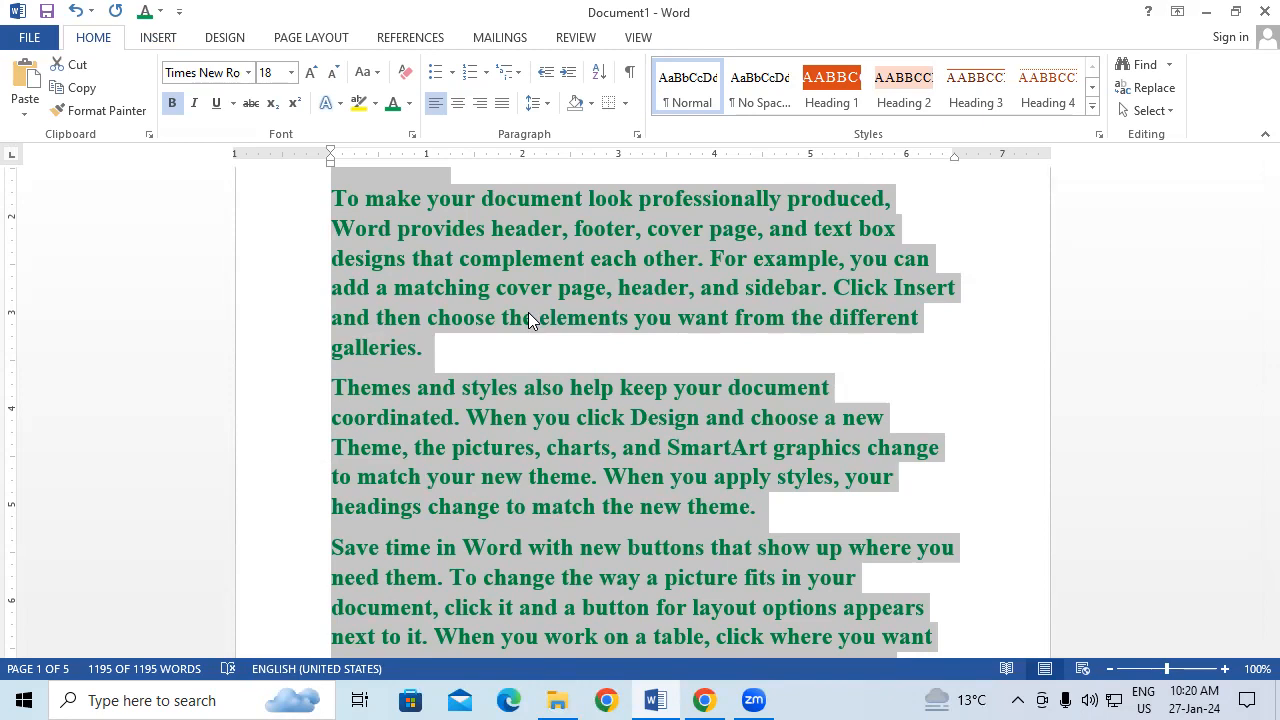
{"action": "scroll", "coordinate": [612, 326], "scroll_direction": "up", "scroll_amount": 2}
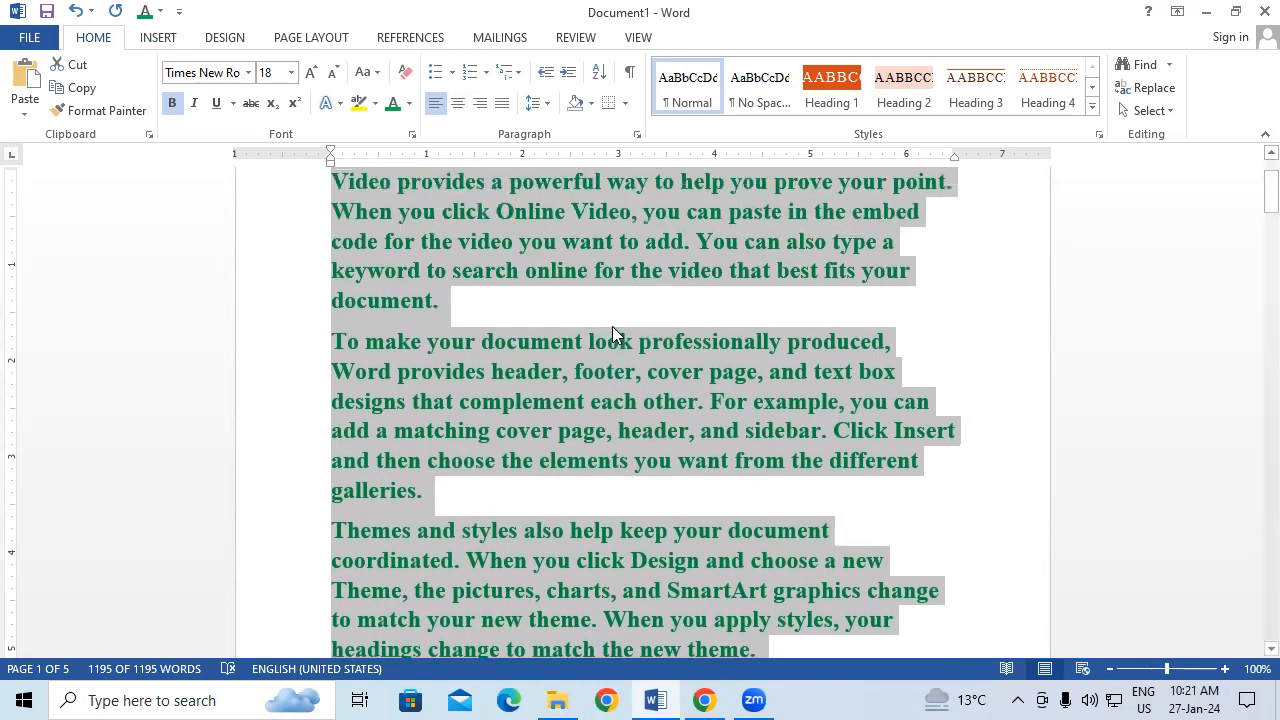
{"action": "scroll", "coordinate": [612, 330], "scroll_direction": "up", "scroll_amount": 1}
{"action": "scroll", "coordinate": [612, 330], "scroll_direction": "up", "scroll_amount": 1}
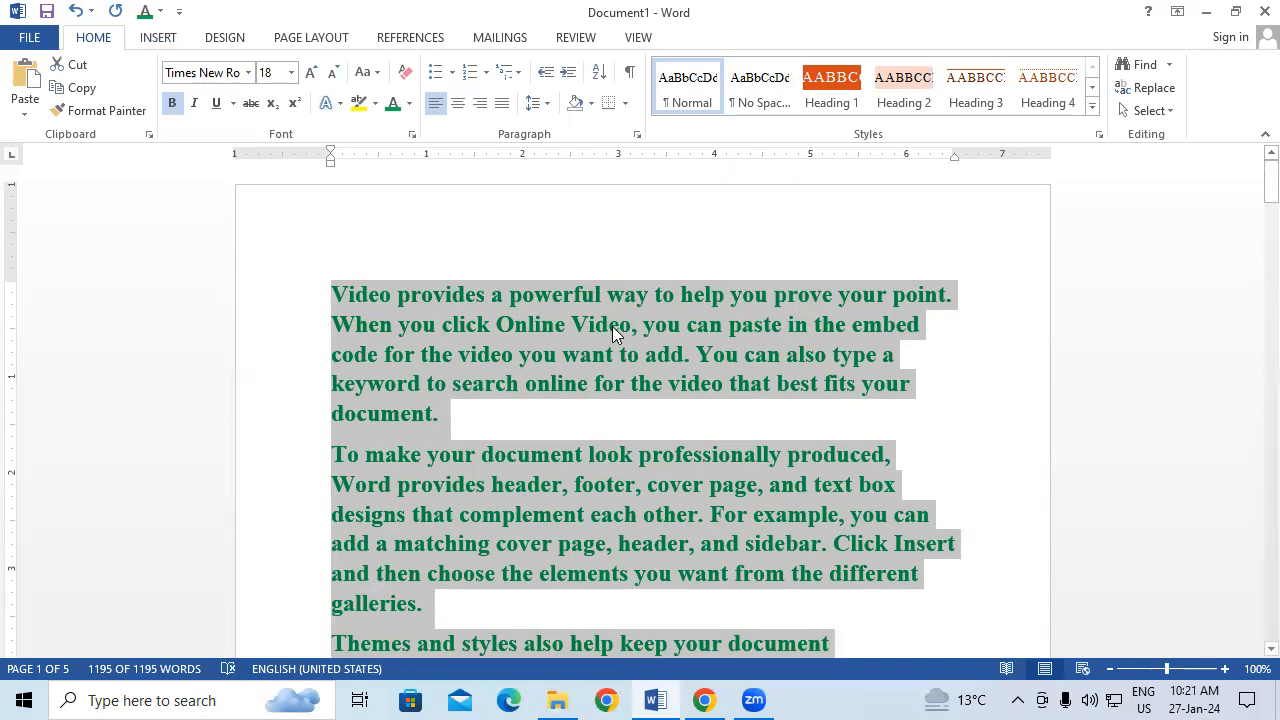
Step: Save the selected text to the AutoText gallery under the name RTRT
{"action": "left_click", "coordinate": [159, 38]}
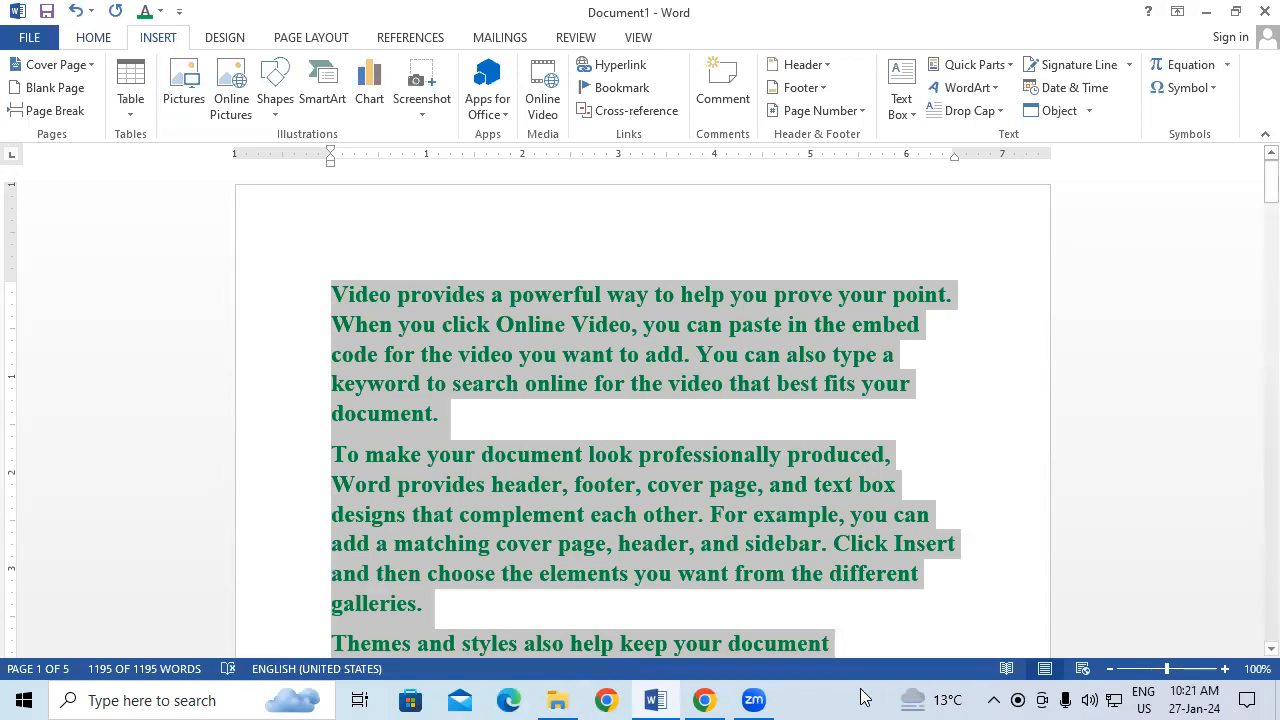
{"action": "left_click", "coordinate": [975, 65]}
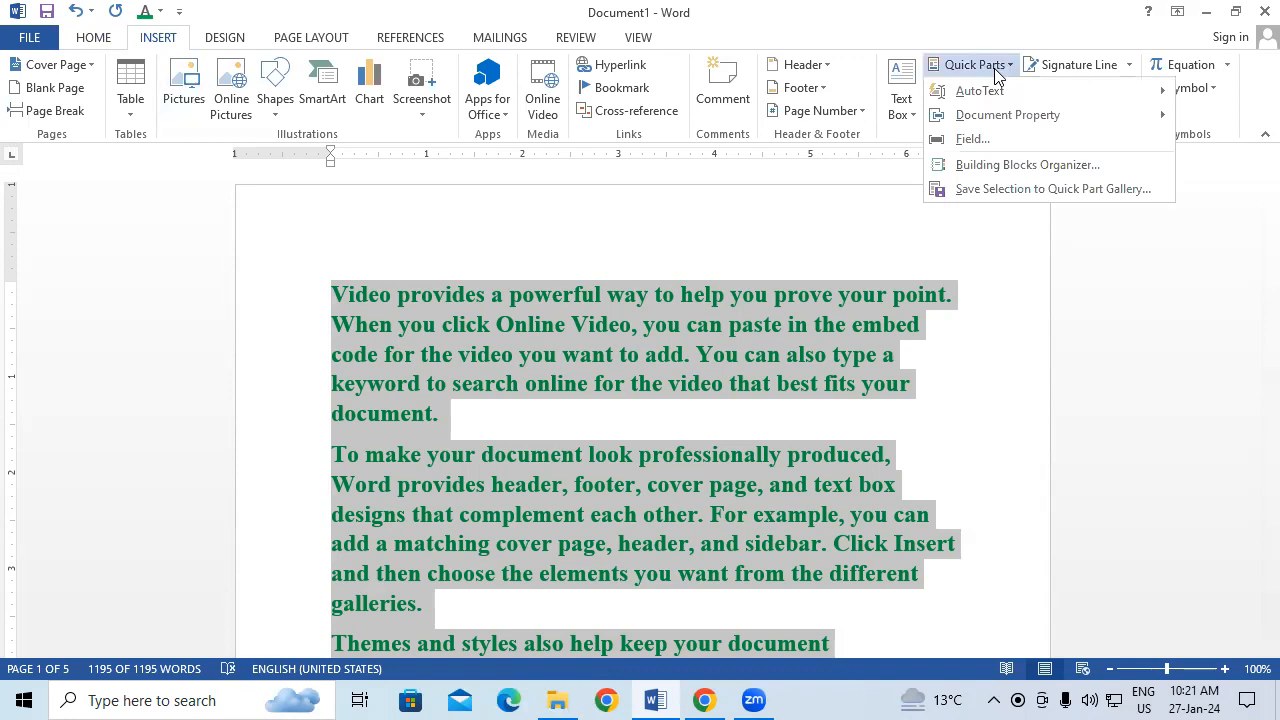
{"action": "mouse_move", "coordinate": [1037, 100]}
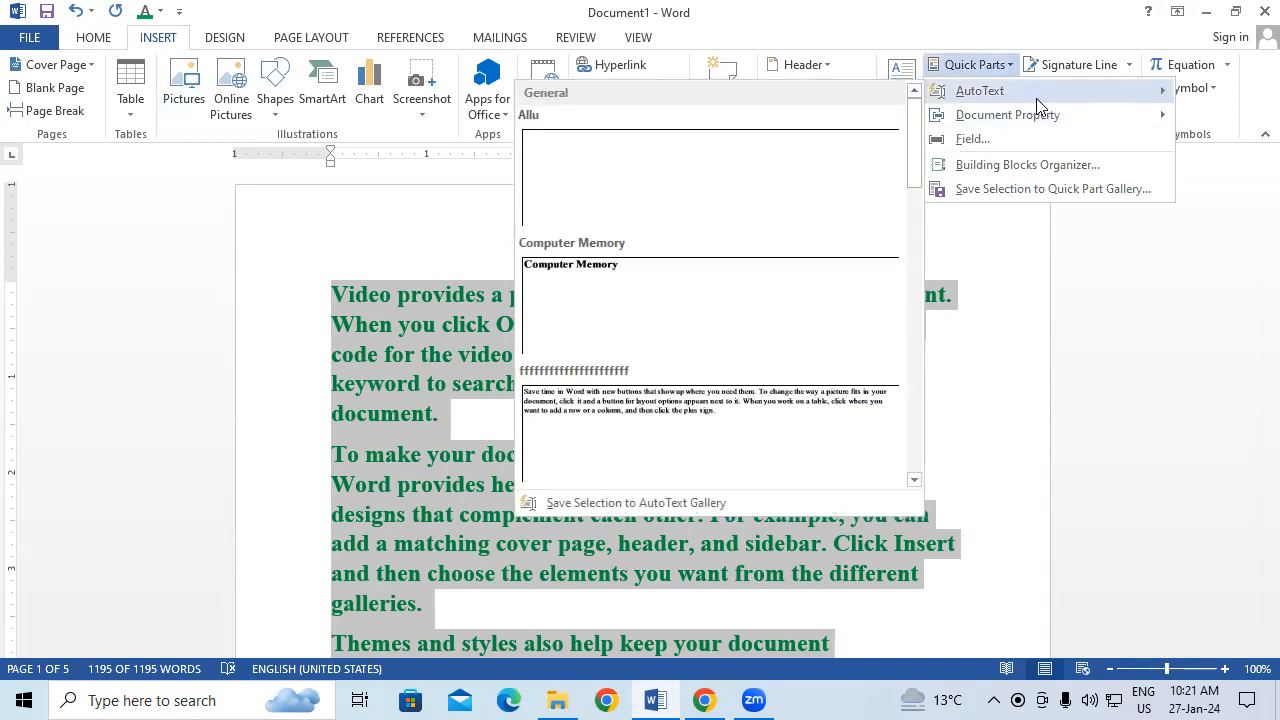
{"action": "left_click", "coordinate": [602, 503]}
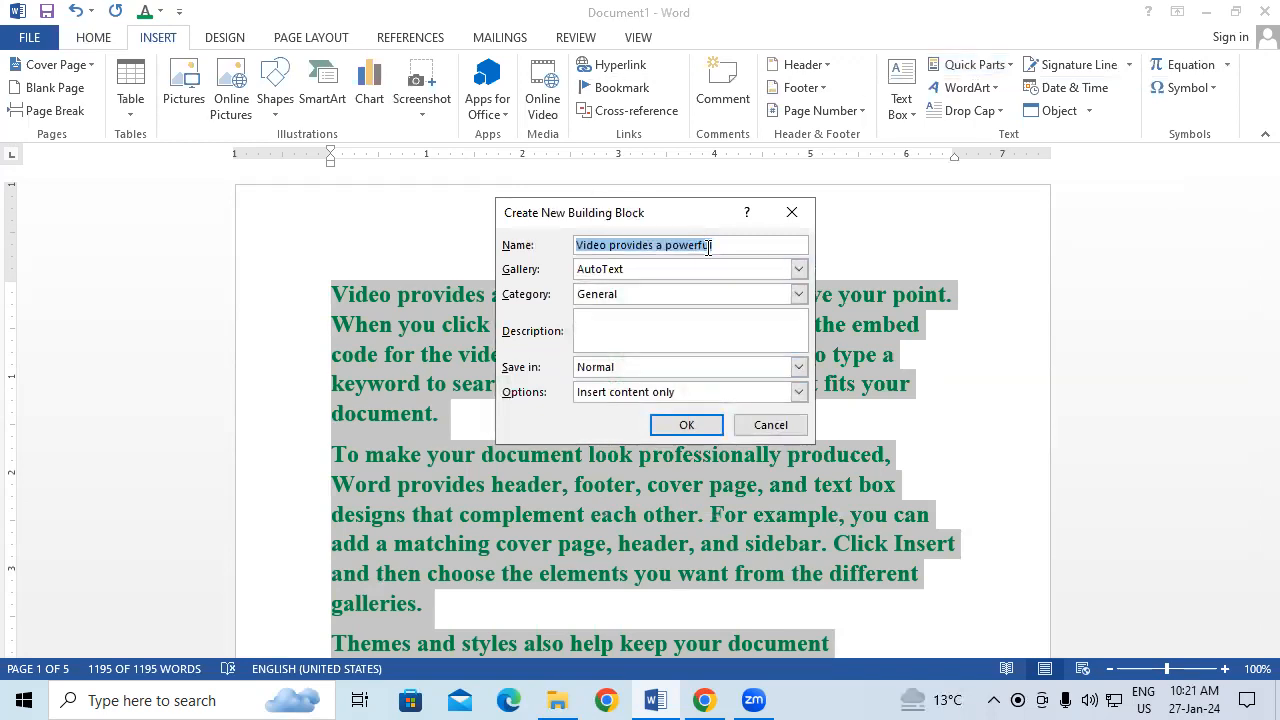
{"action": "type", "text": "RTRT"}
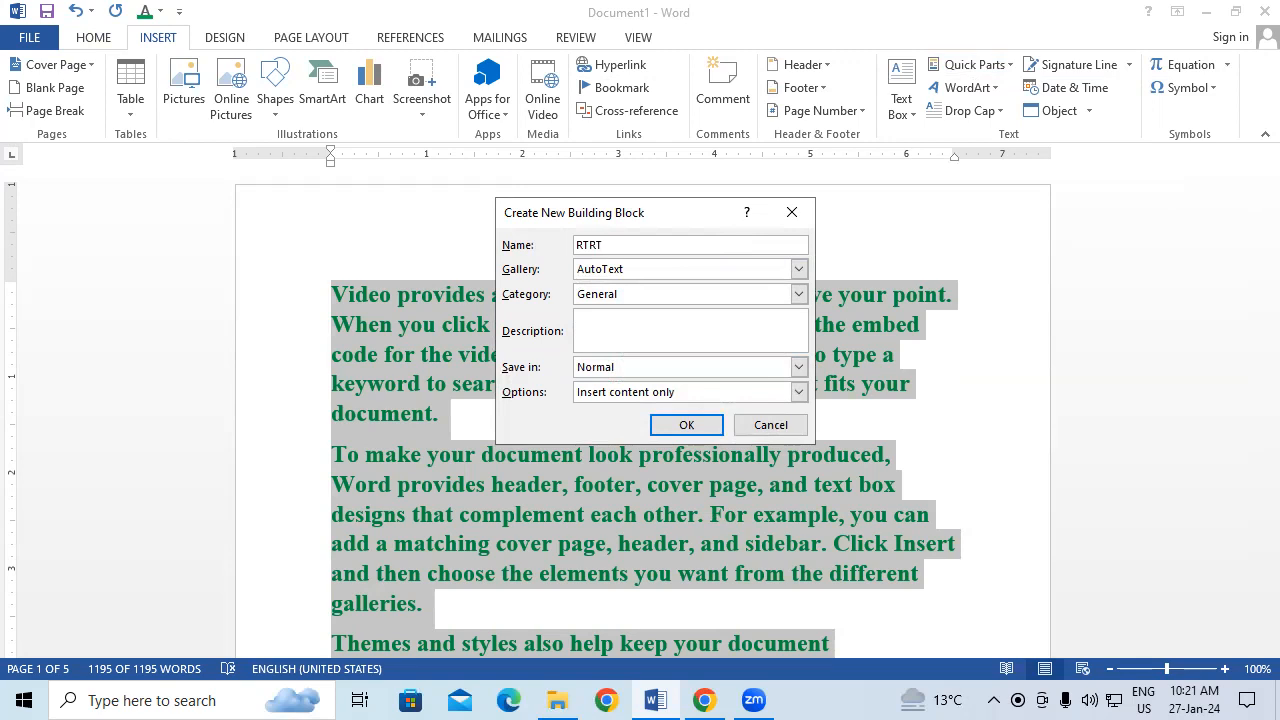
{"action": "left_click", "coordinate": [674, 425]}
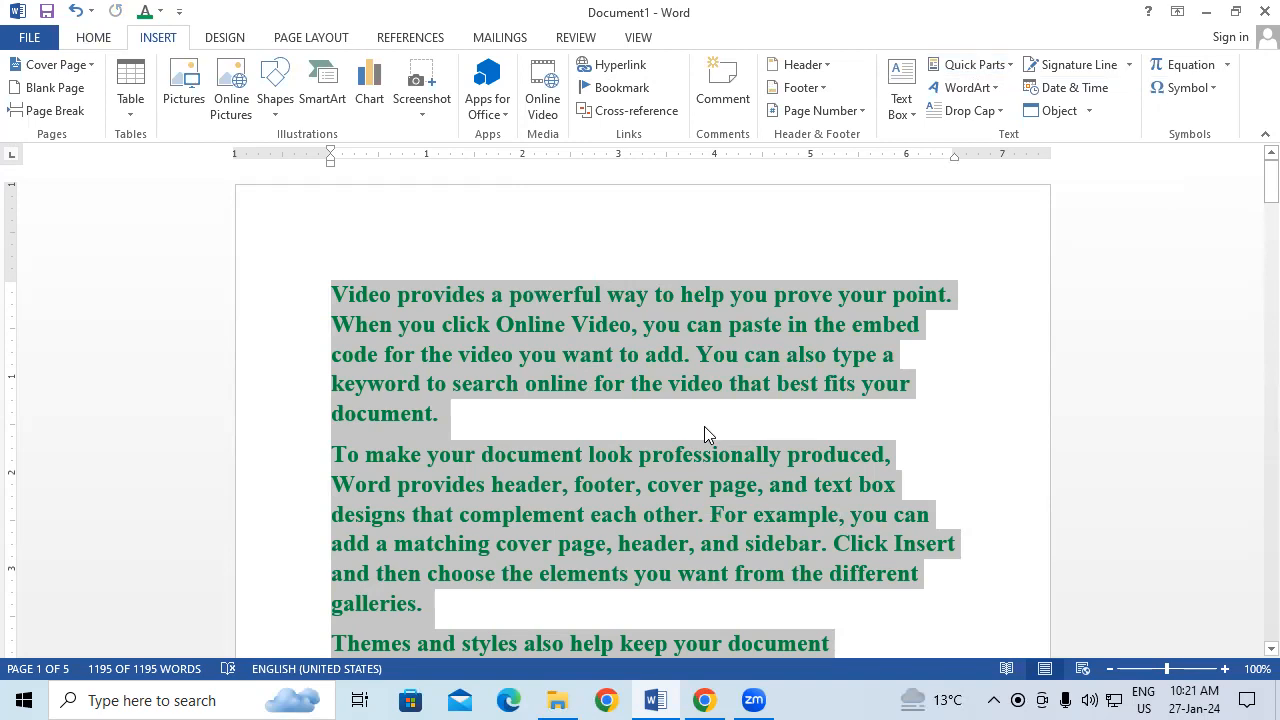
Step: In a new document, insert the RTRT AutoText, then select all and delete it
{"action": "key", "text": "ctrl+n"}
{"action": "type", "text": "RTRT"}
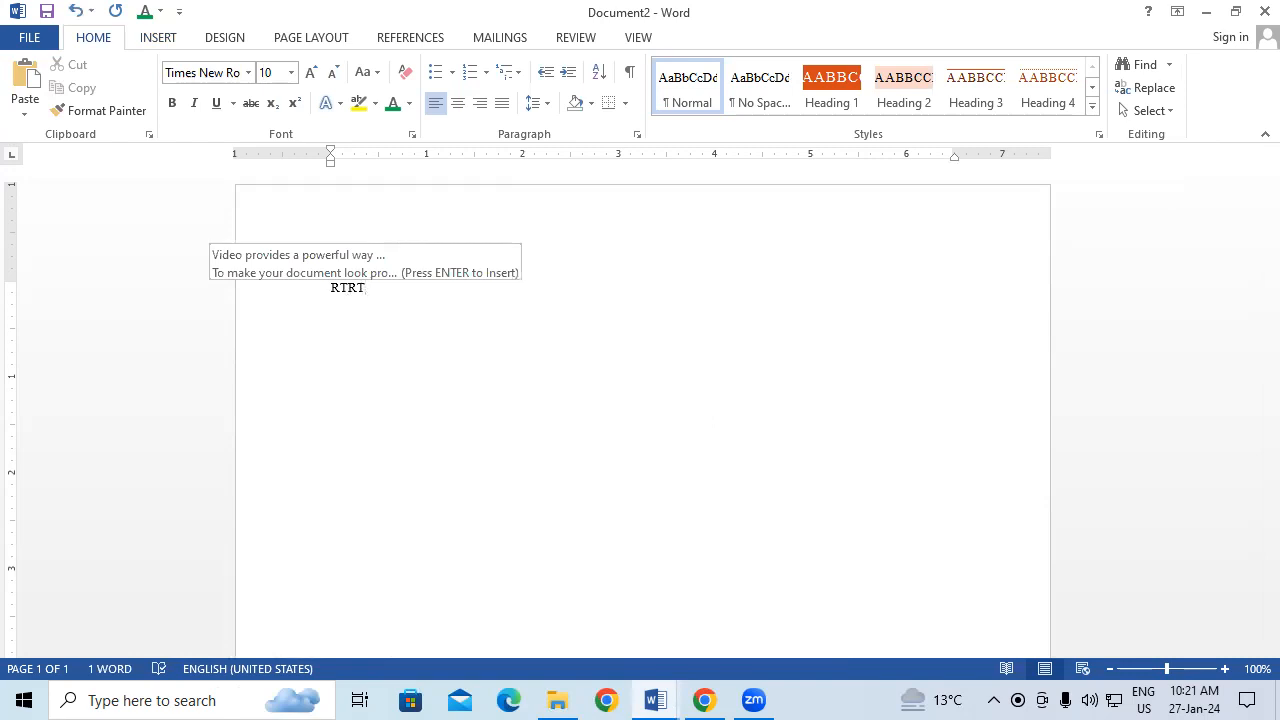
{"action": "key", "text": "Return"}
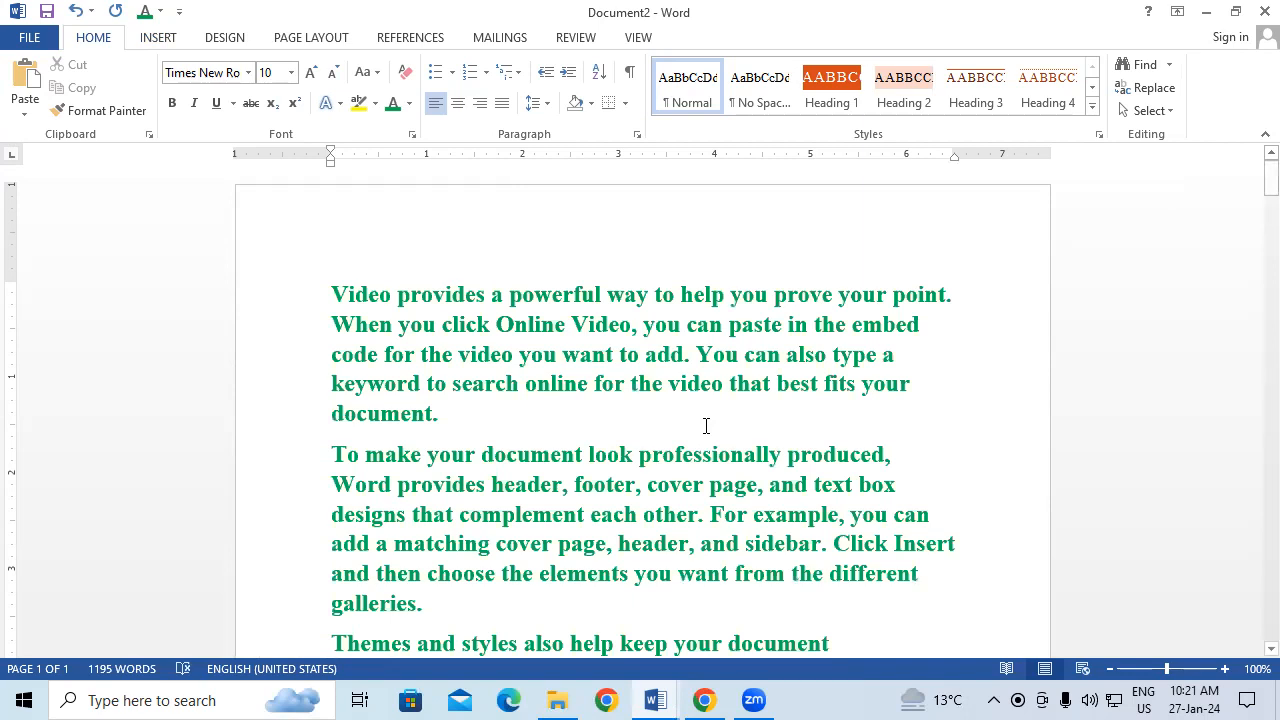
{"action": "key", "text": "ctrl+a"}
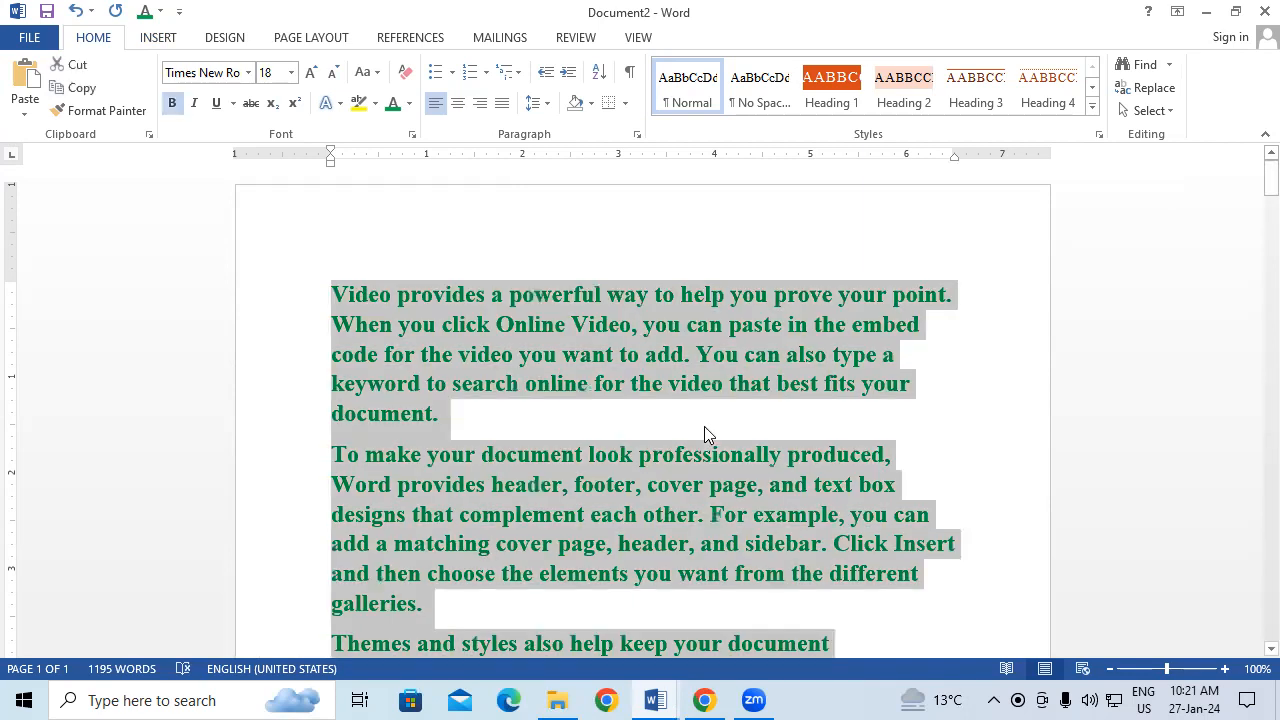
{"action": "key", "text": "Delete"}
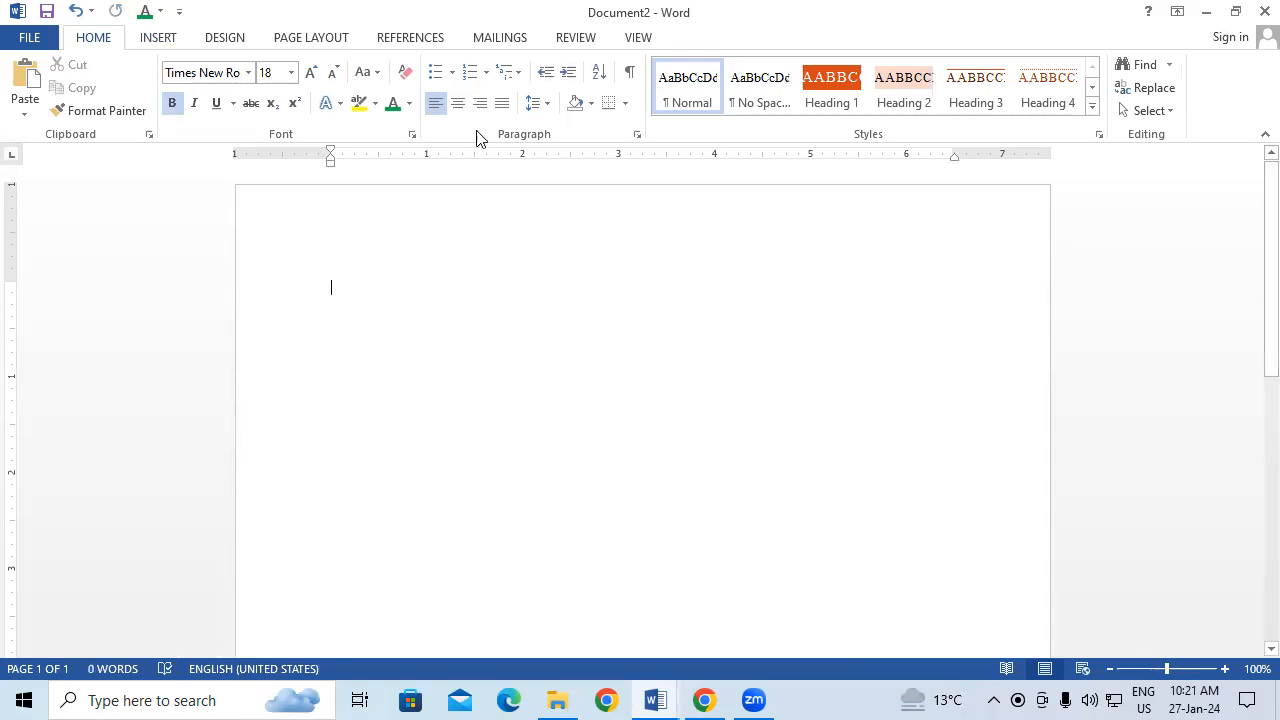
Step: Check the RTRT entry in the Quick Parts AutoText list
{"action": "left_click", "coordinate": [172, 42]}
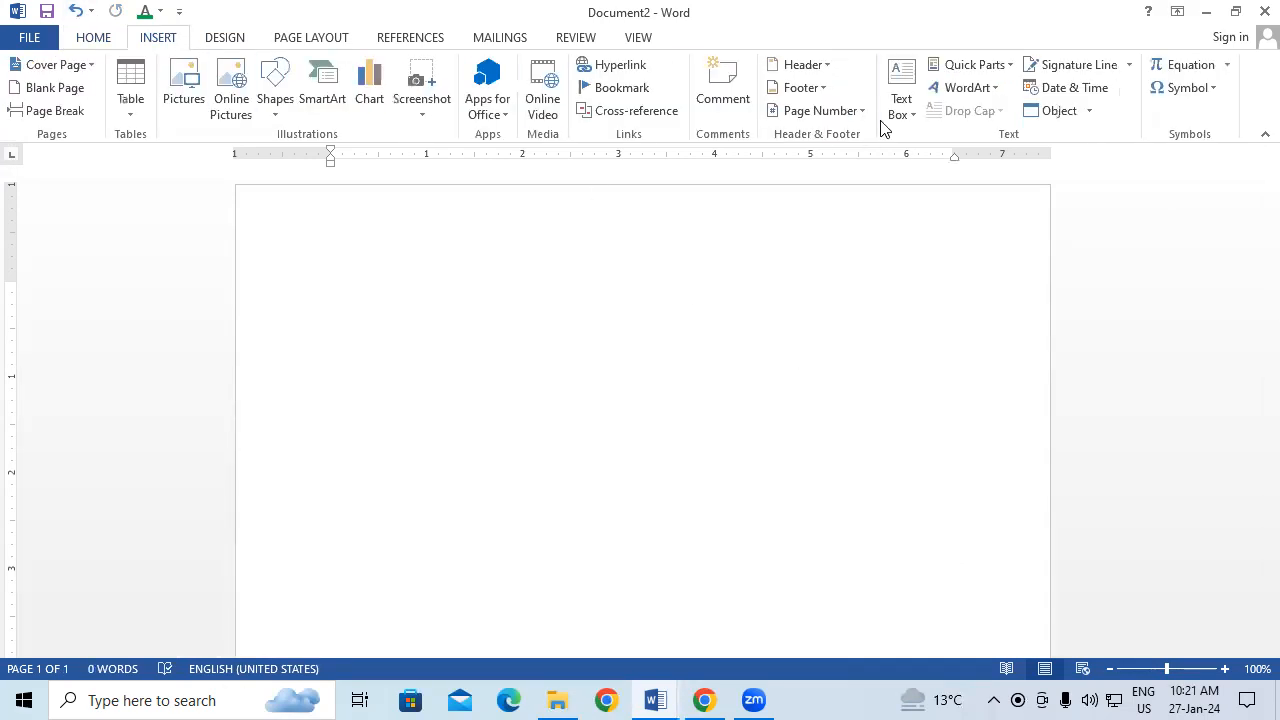
{"action": "left_click", "coordinate": [972, 68]}
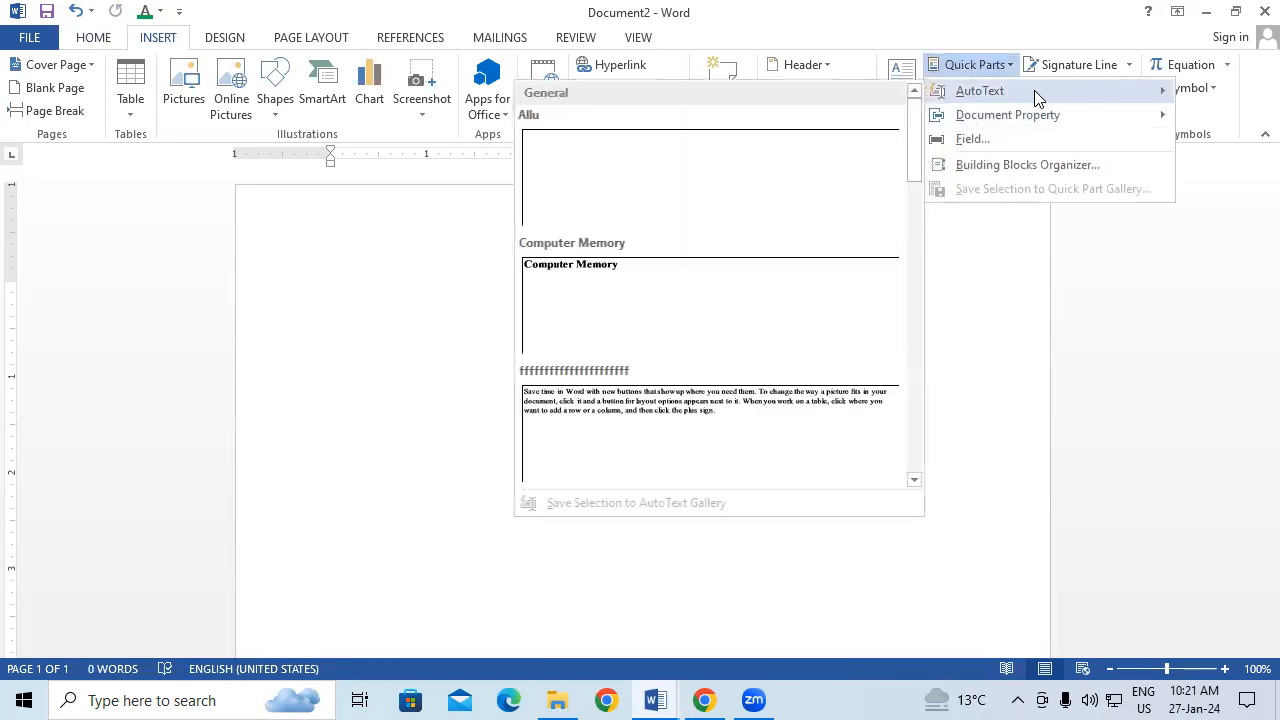
{"action": "left_click", "coordinate": [986, 234]}
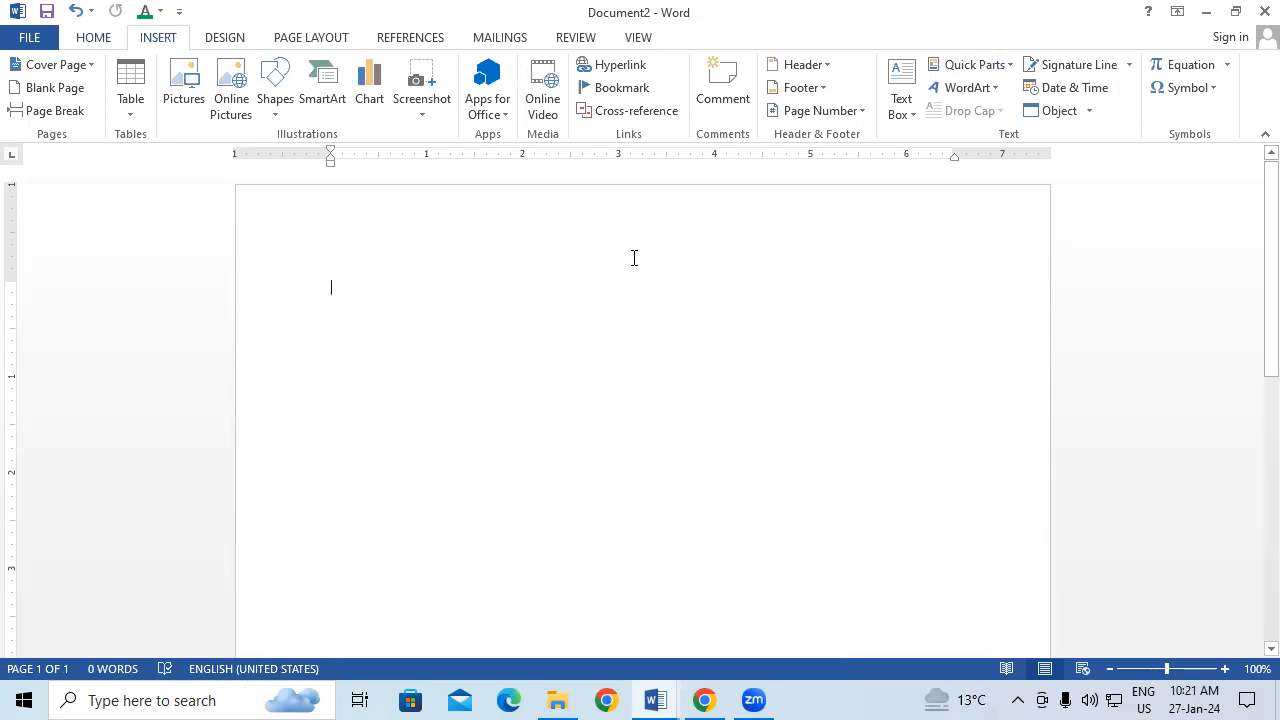
Step: Insert the RTRT AutoText into Document2, restoring the bold green paragraphs
{"action": "type", "text": "R"}
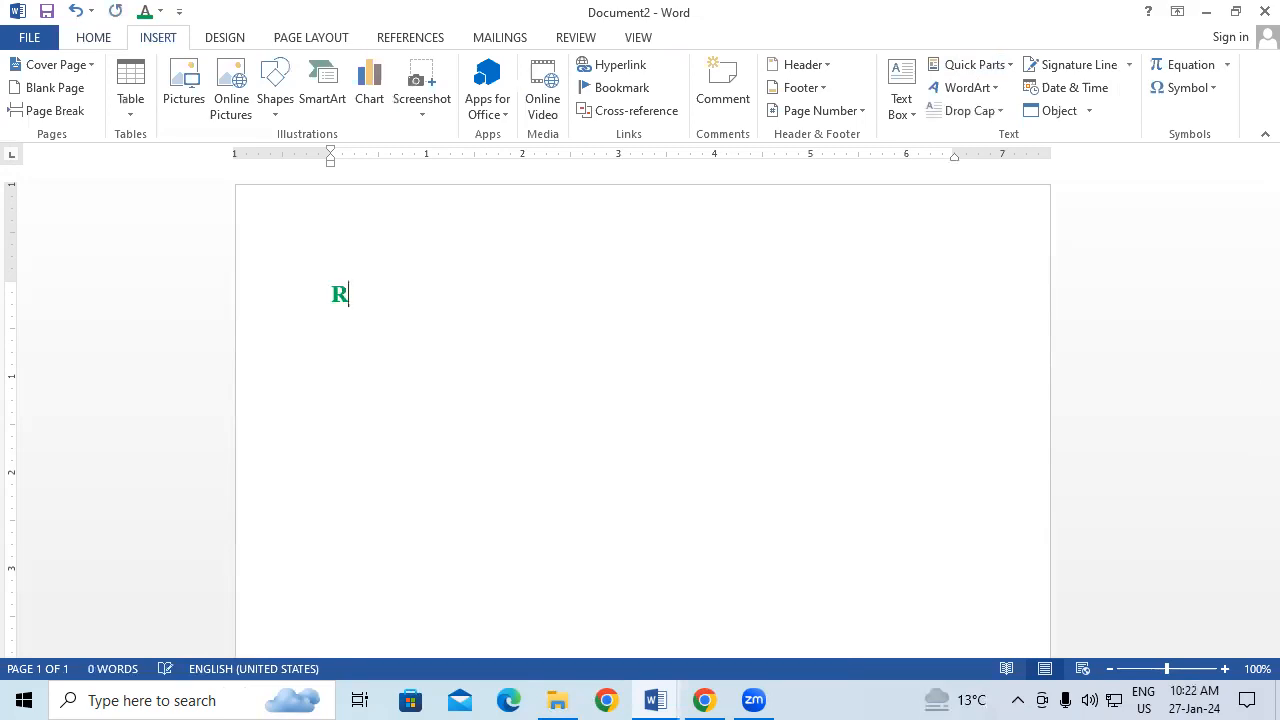
{"action": "type", "text": "TRT"}
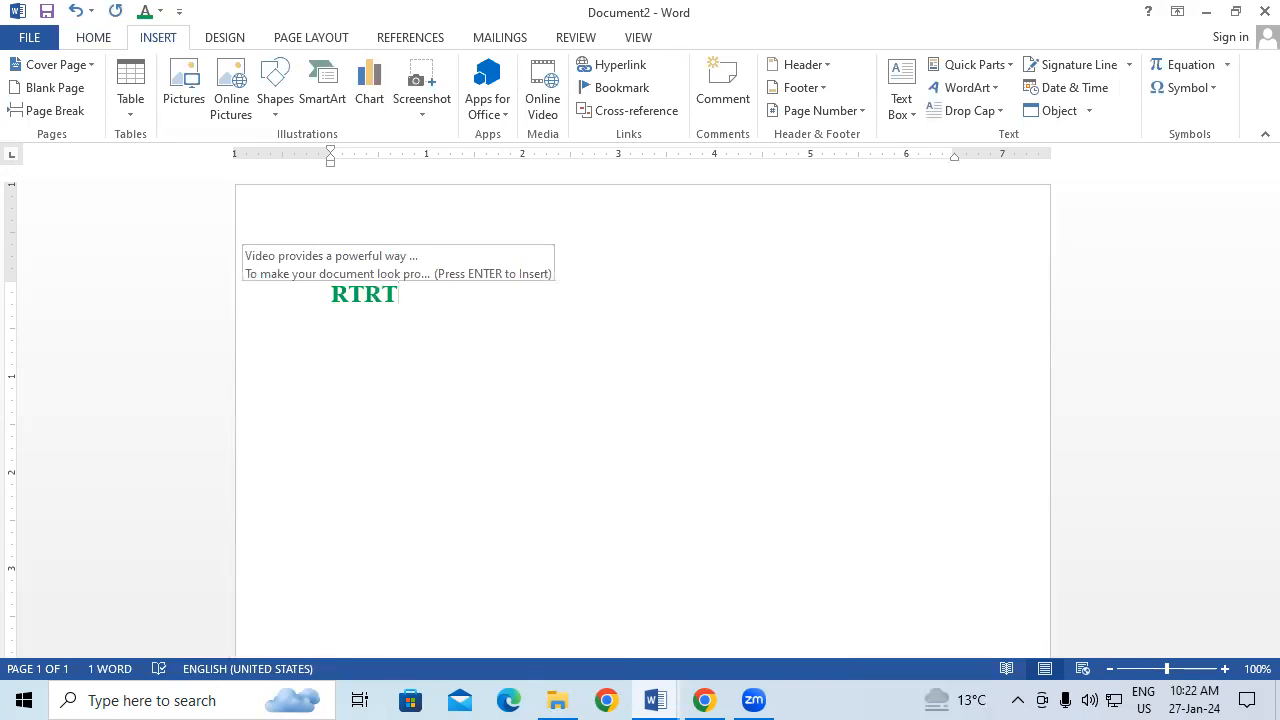
{"action": "key", "text": "Return"}
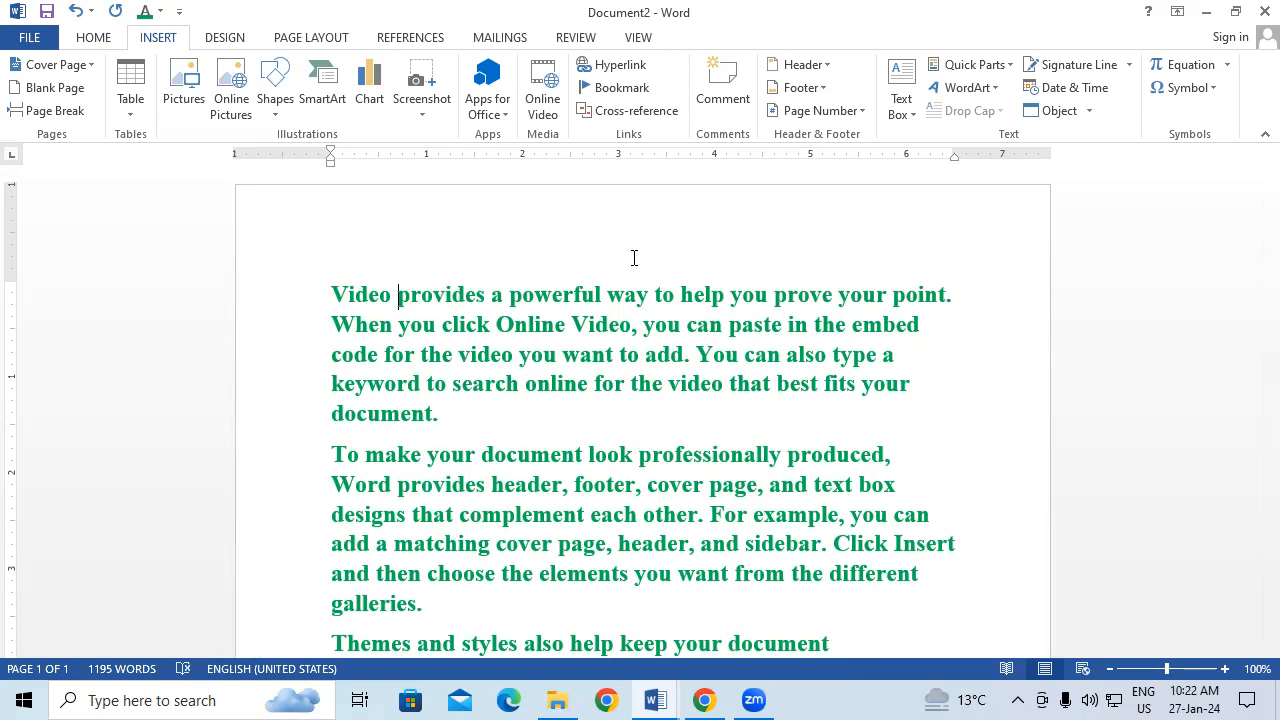
{"action": "key", "text": "alt+p"}
{"action": "key", "text": "alt+s"}
{"action": "scroll", "coordinate": [714, 437], "scroll_direction": "down", "scroll_amount": 5}
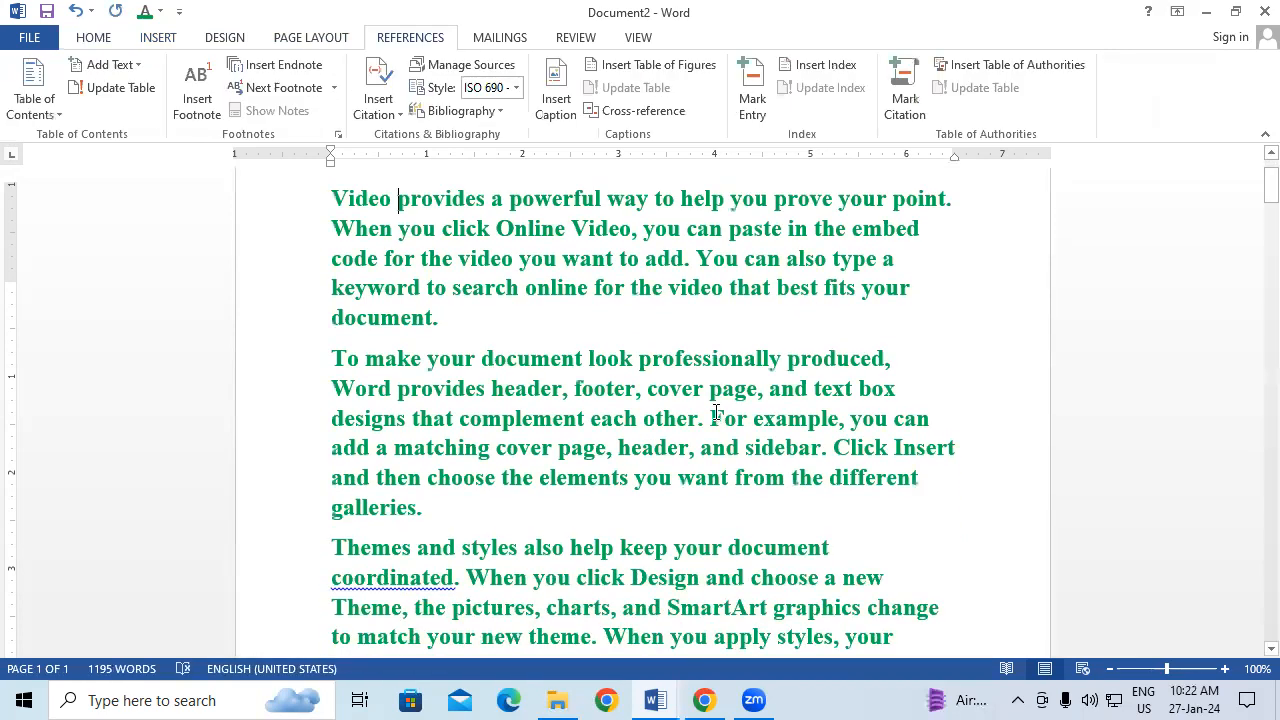
{"action": "scroll", "coordinate": [578, 355], "scroll_direction": "up", "scroll_amount": 5}
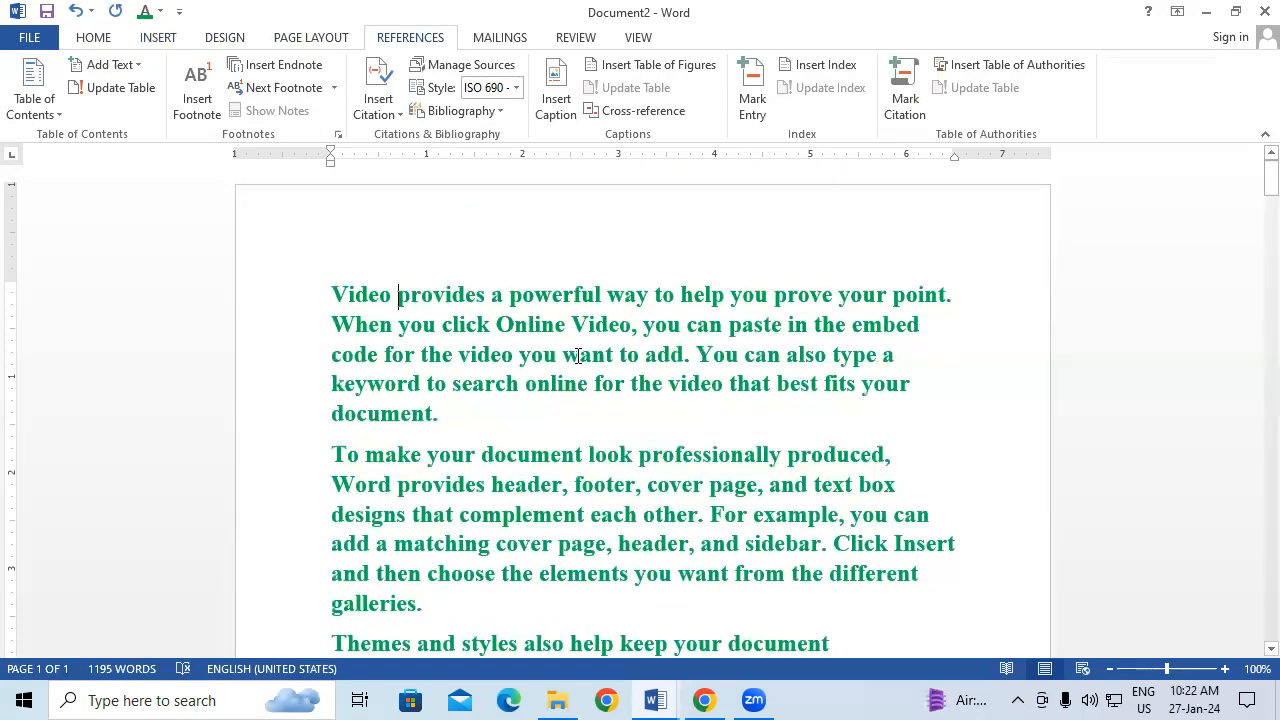
{"action": "left_click_drag", "start_coordinate": [469, 292], "coordinate": [524, 364]}
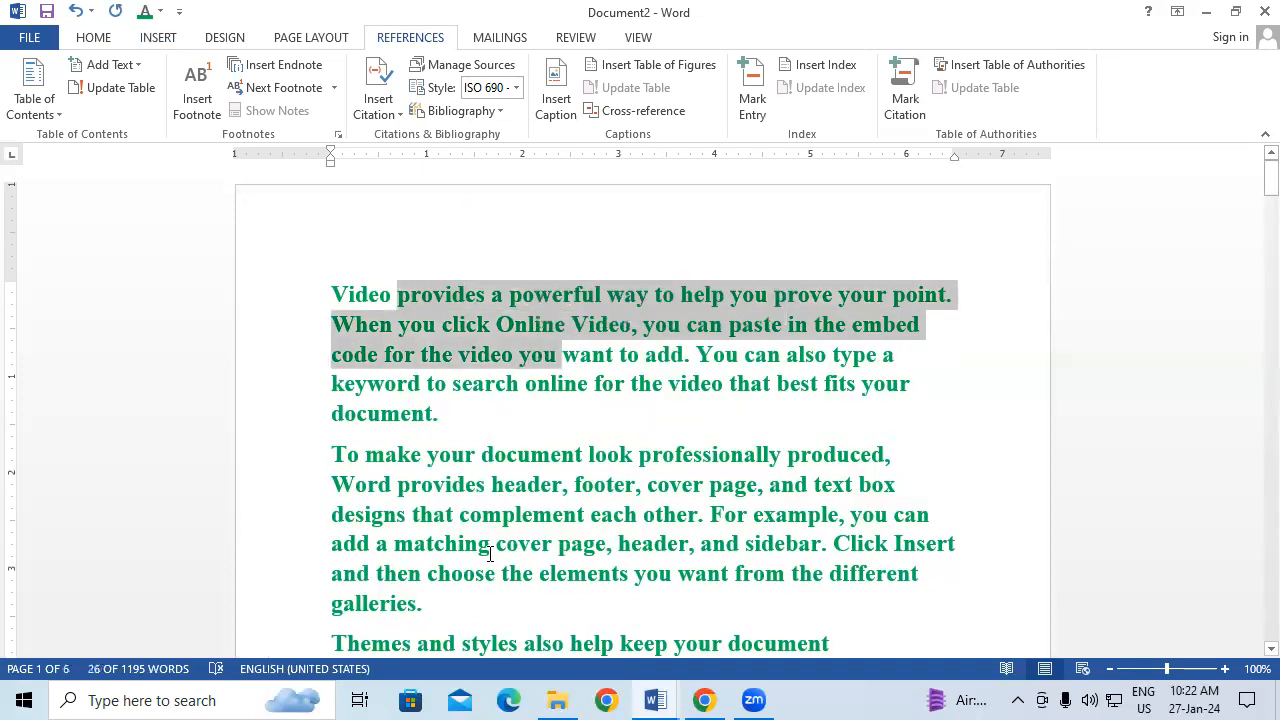
{"action": "left_click_drag", "start_coordinate": [488, 549], "coordinate": [594, 616]}
{"action": "left_click_drag", "start_coordinate": [446, 296], "coordinate": [563, 486]}
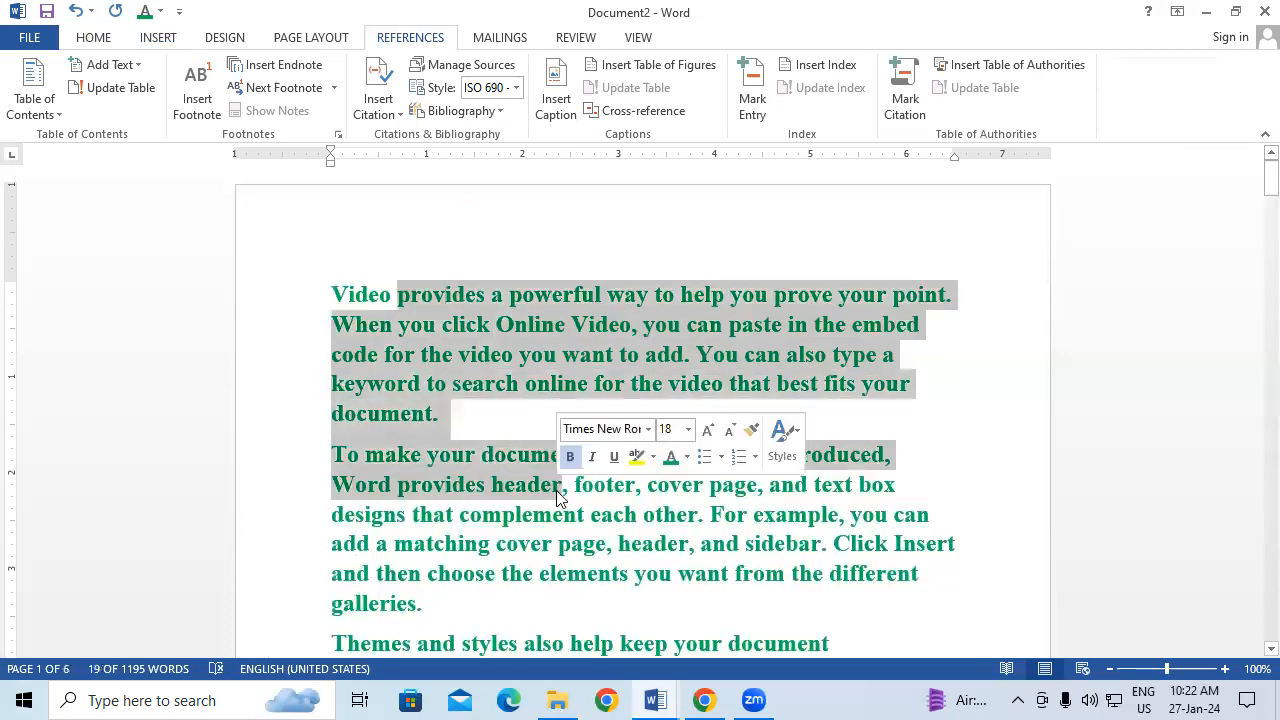
{"action": "left_click", "coordinate": [444, 294]}
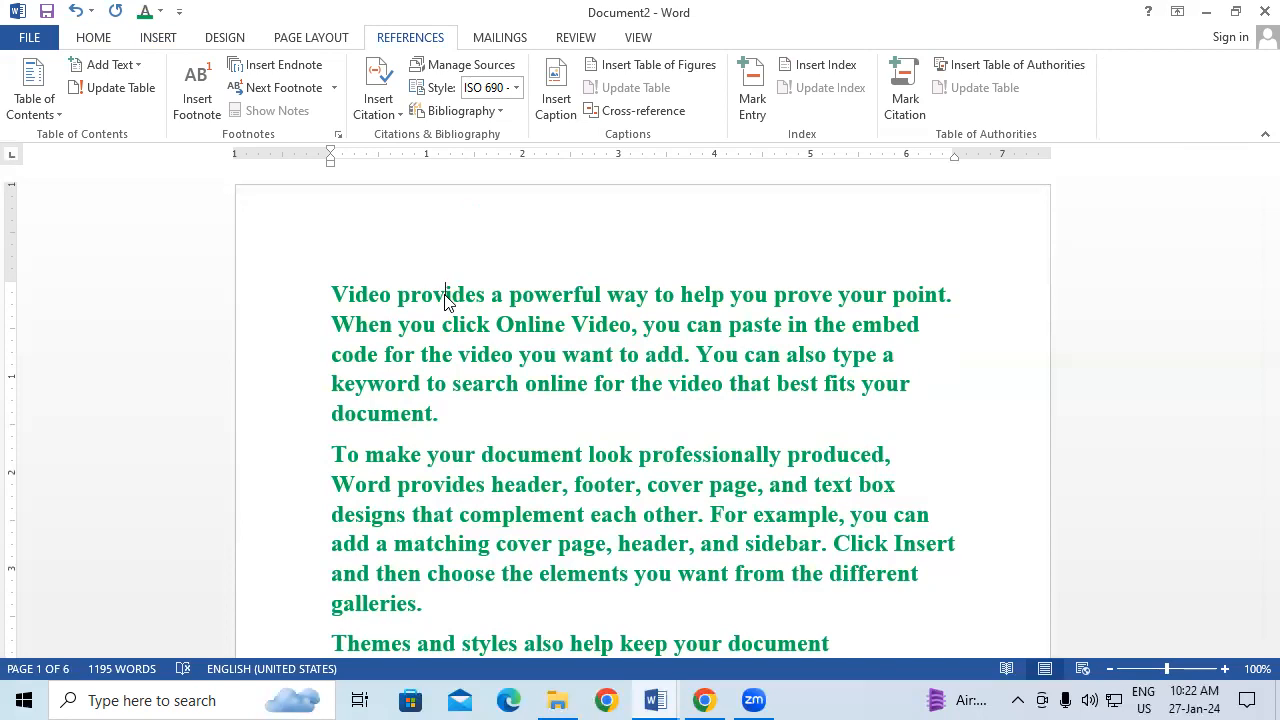
Step: Browse the Quick Parts list of reusable document parts, then dismiss it
{"action": "left_click", "coordinate": [152, 42]}
{"action": "left_click", "coordinate": [995, 68]}
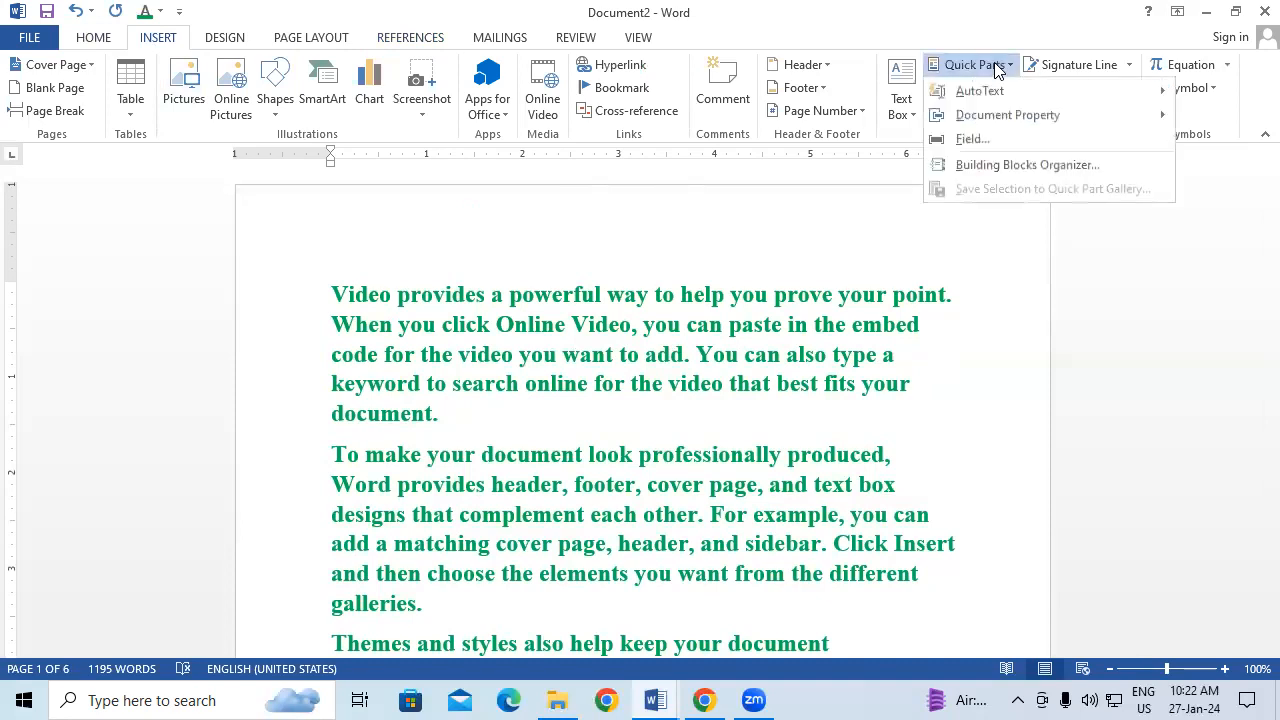
{"action": "mouse_move", "coordinate": [1010, 88]}
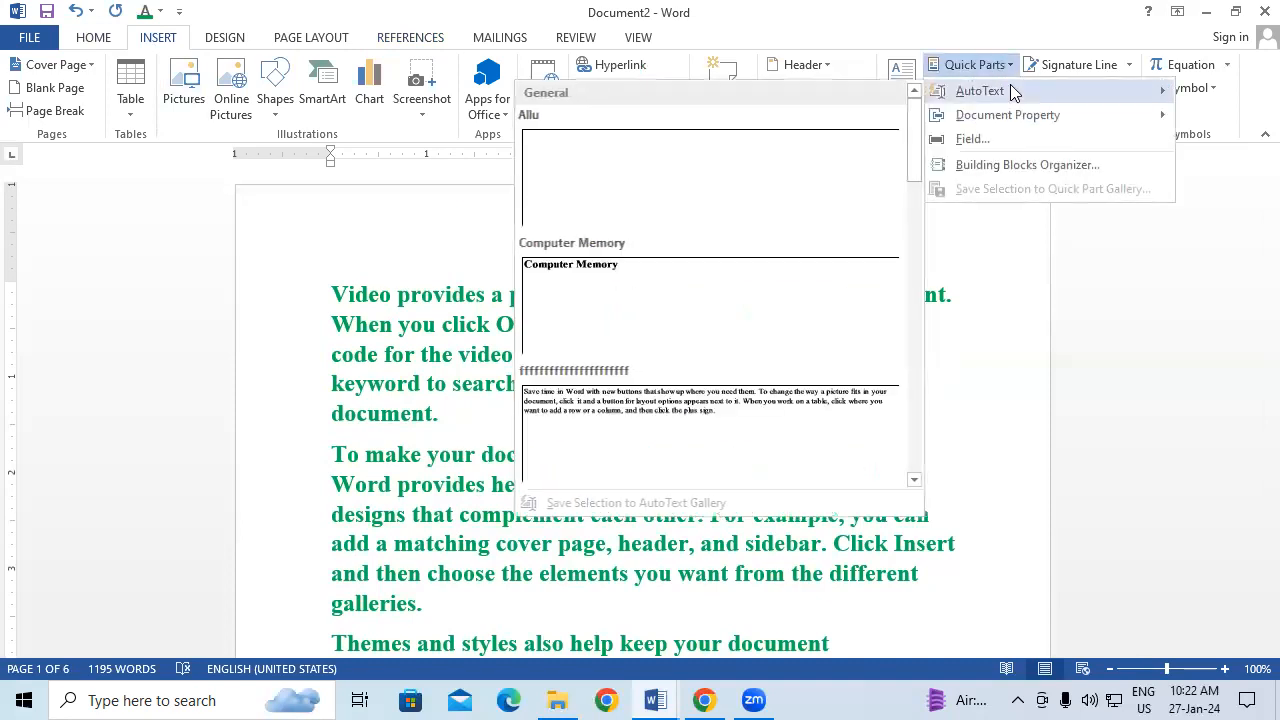
{"action": "left_click", "coordinate": [364, 360]}
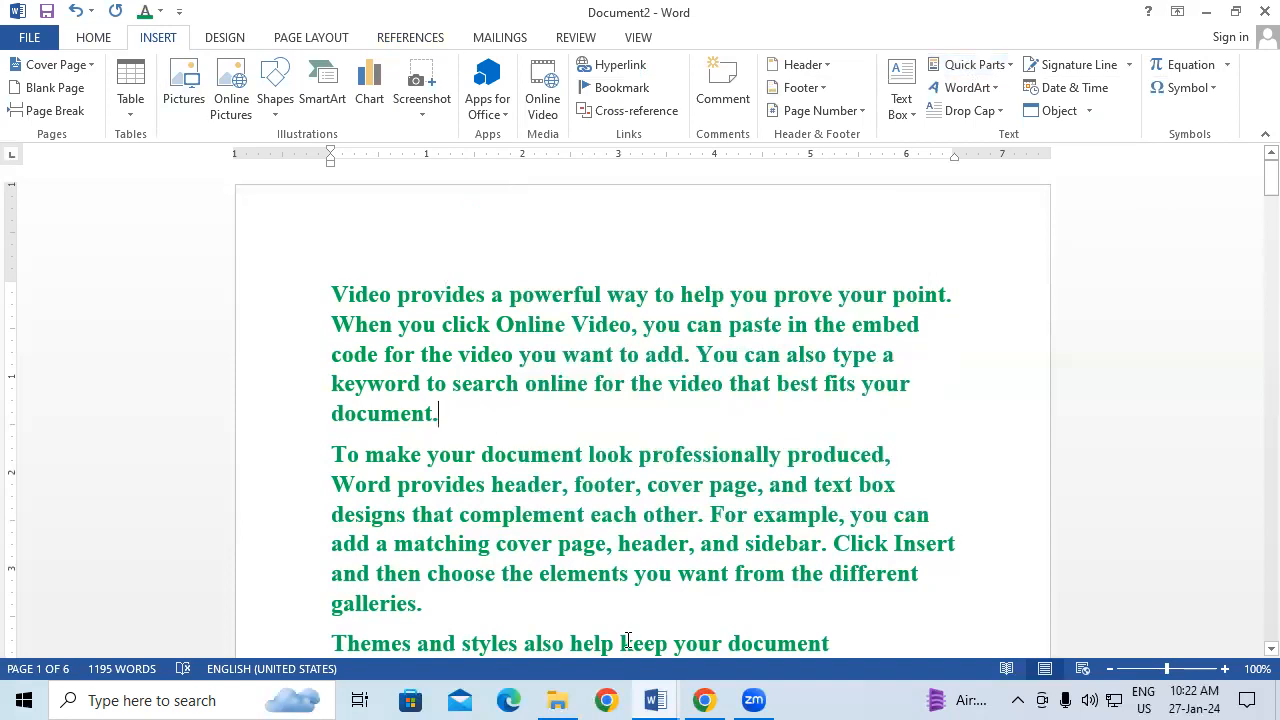
Step: Close the original Document1, discarding its unsaved changes
{"action": "mouse_move", "coordinate": [655, 700]}
{"action": "left_click", "coordinate": [620, 610]}
{"action": "left_click", "coordinate": [1254, 9]}
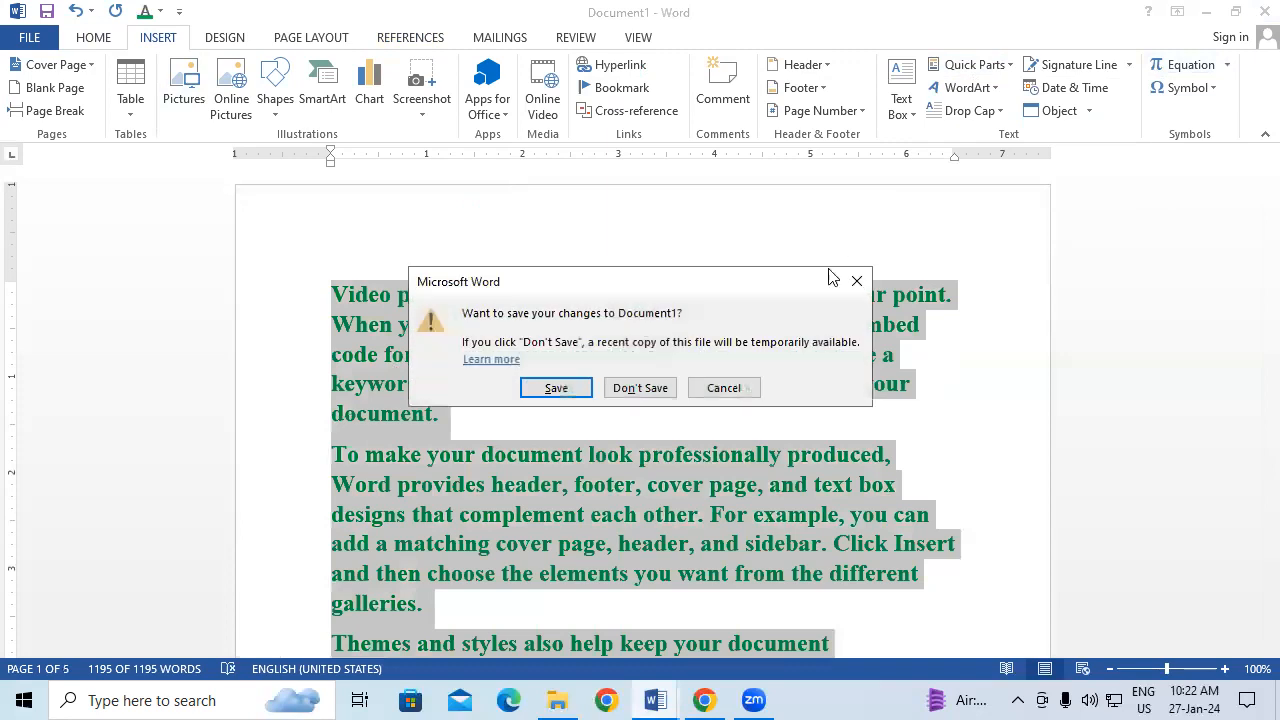
{"action": "left_click", "coordinate": [637, 382]}
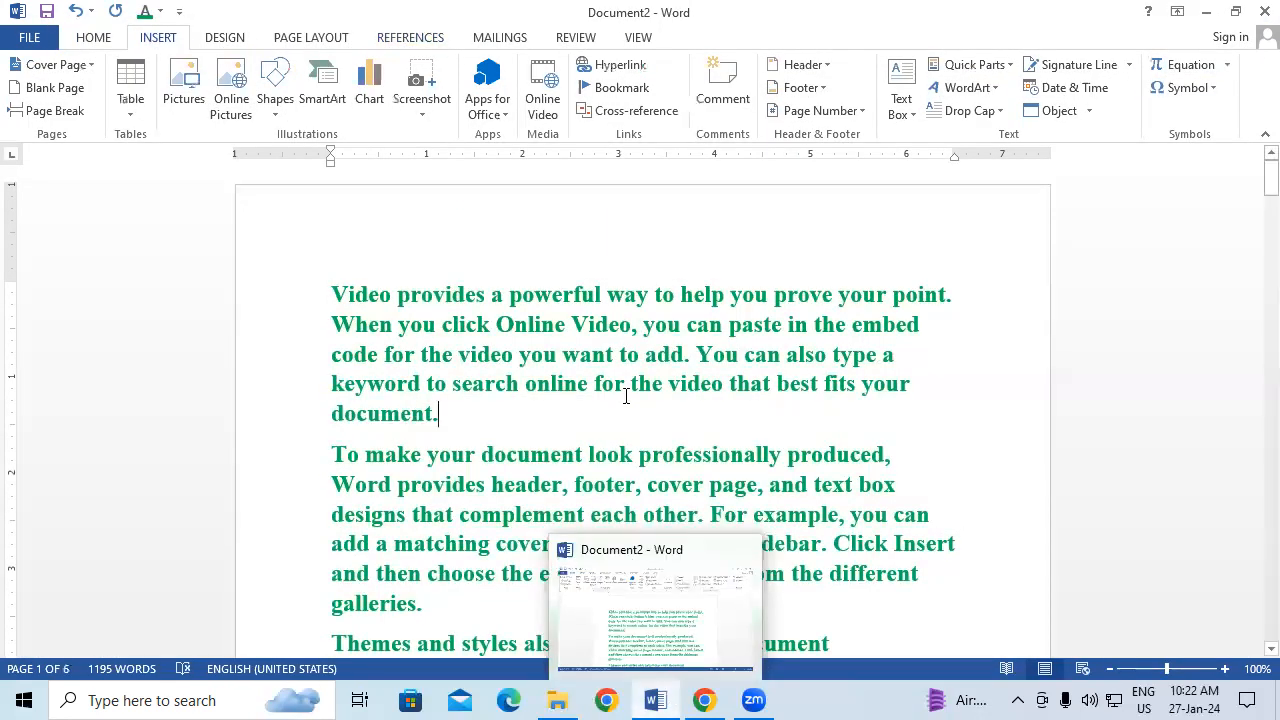
Step: Insert the keyboard image below the opening Video paragraph and enlarge it to 1.81" by 4.58"
{"action": "left_click", "coordinate": [486, 428]}
{"action": "key", "text": "Return"}
{"action": "key", "text": "Return"}
{"action": "key", "text": "Return"}
{"action": "key", "text": "Return"}
{"action": "key", "text": "Return"}
{"action": "key", "text": "Return"}
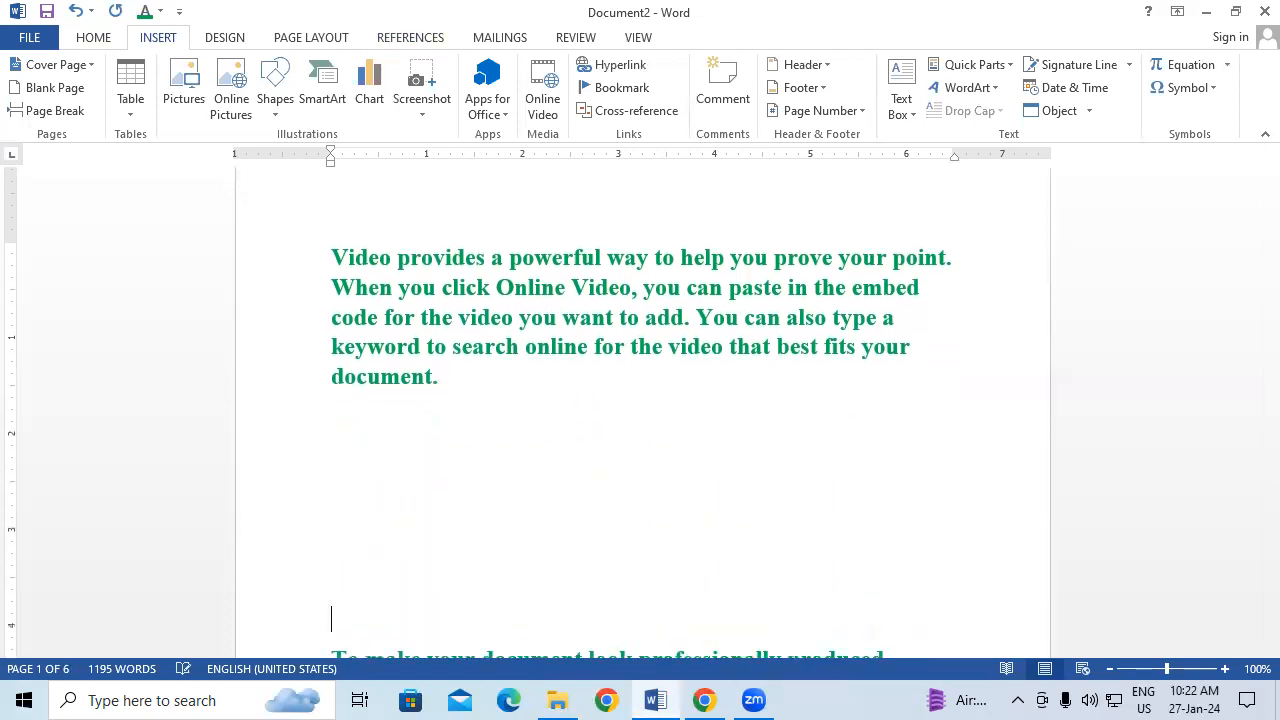
{"action": "left_click", "coordinate": [360, 416]}
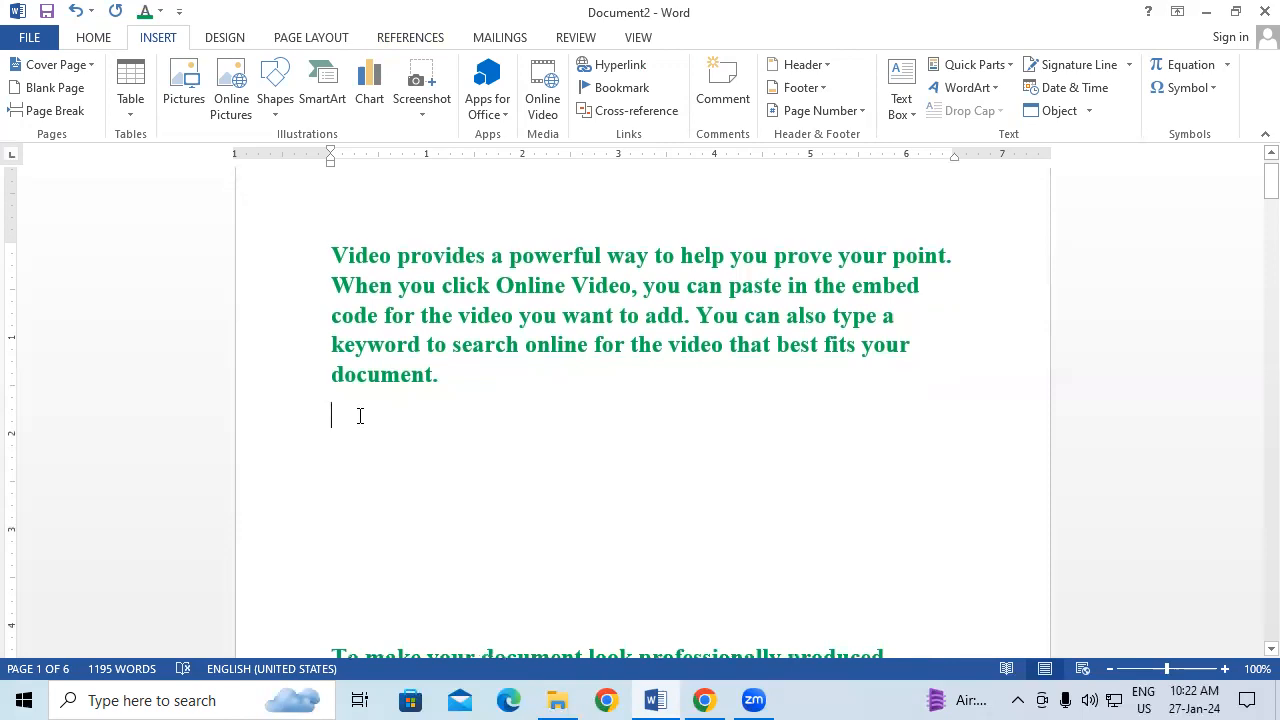
{"action": "left_click", "coordinate": [182, 84]}
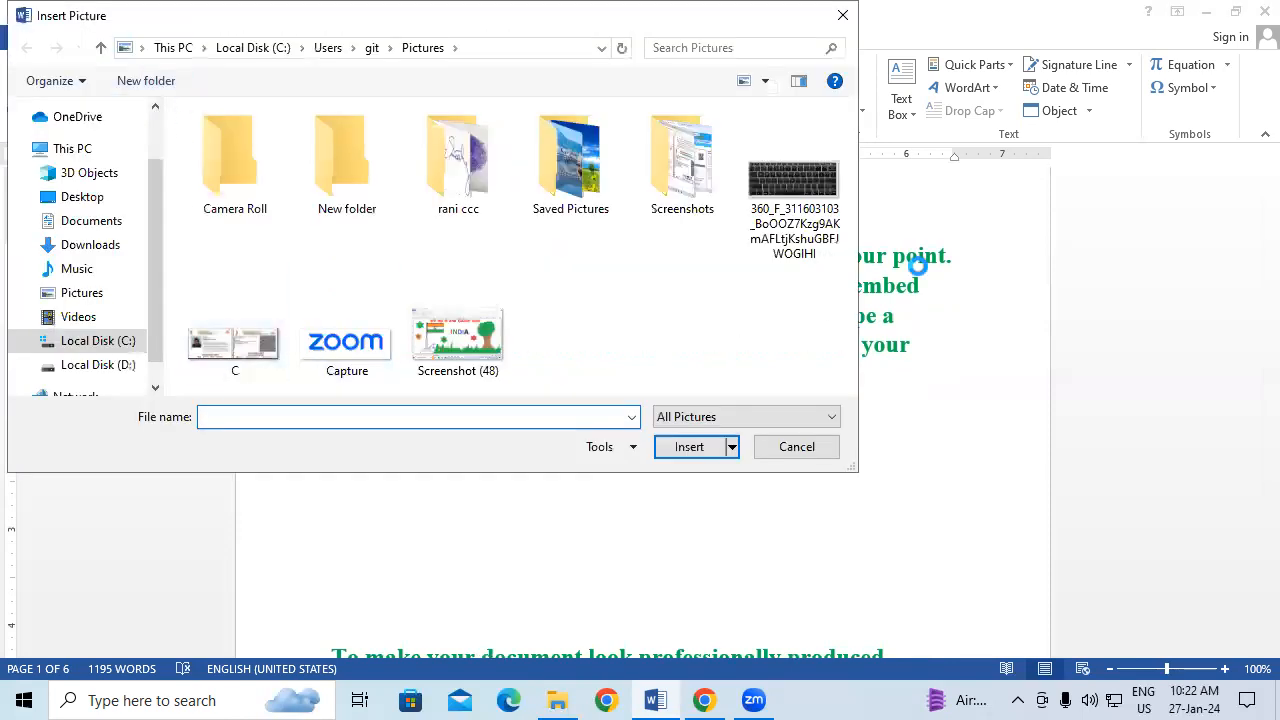
{"action": "left_click", "coordinate": [804, 178]}
{"action": "left_click", "coordinate": [700, 449]}
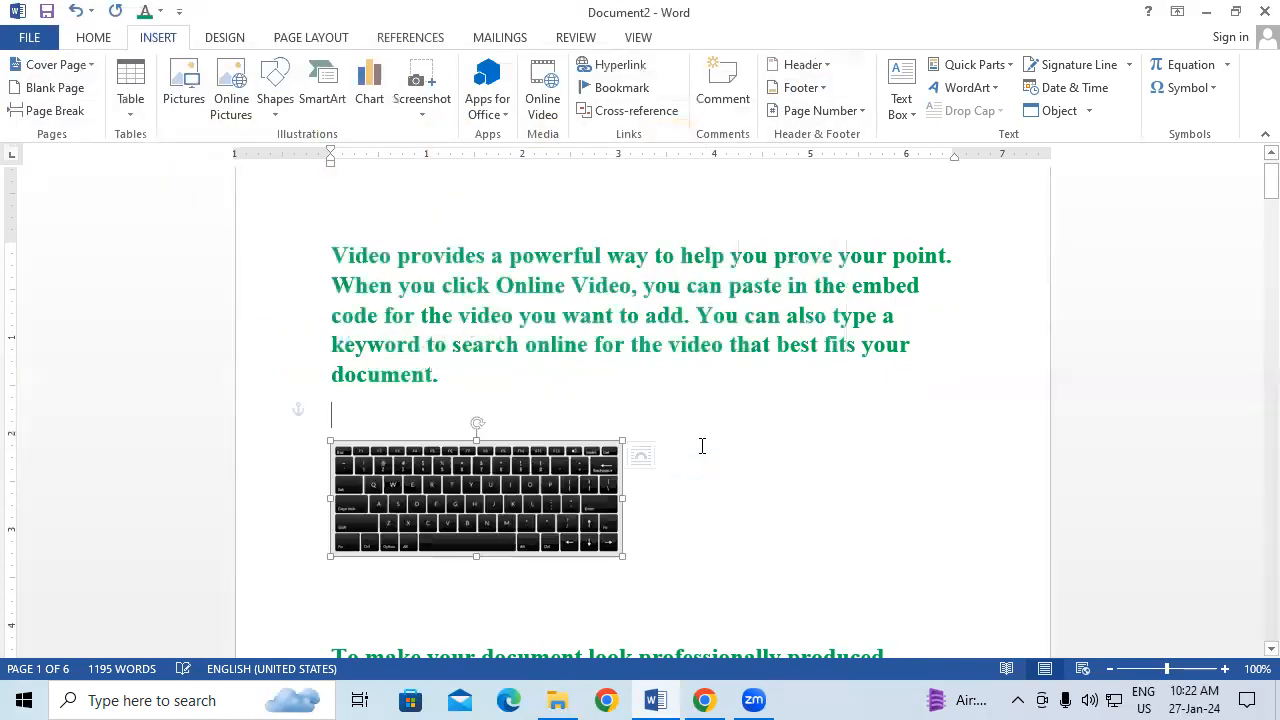
{"action": "left_click_drag", "start_coordinate": [622, 556], "coordinate": [771, 549]}
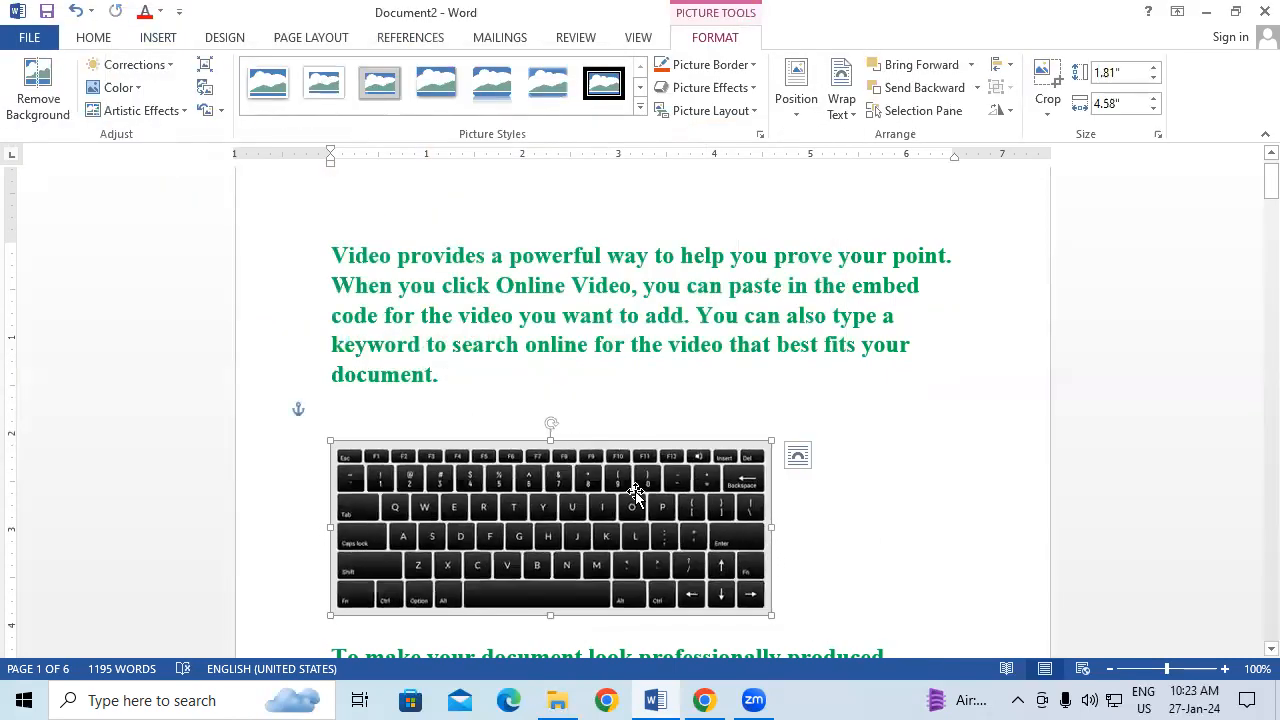
Step: Save the selected keyboard picture to the AutoText gallery as the entry 'KKK'
{"action": "left_click", "coordinate": [168, 36]}
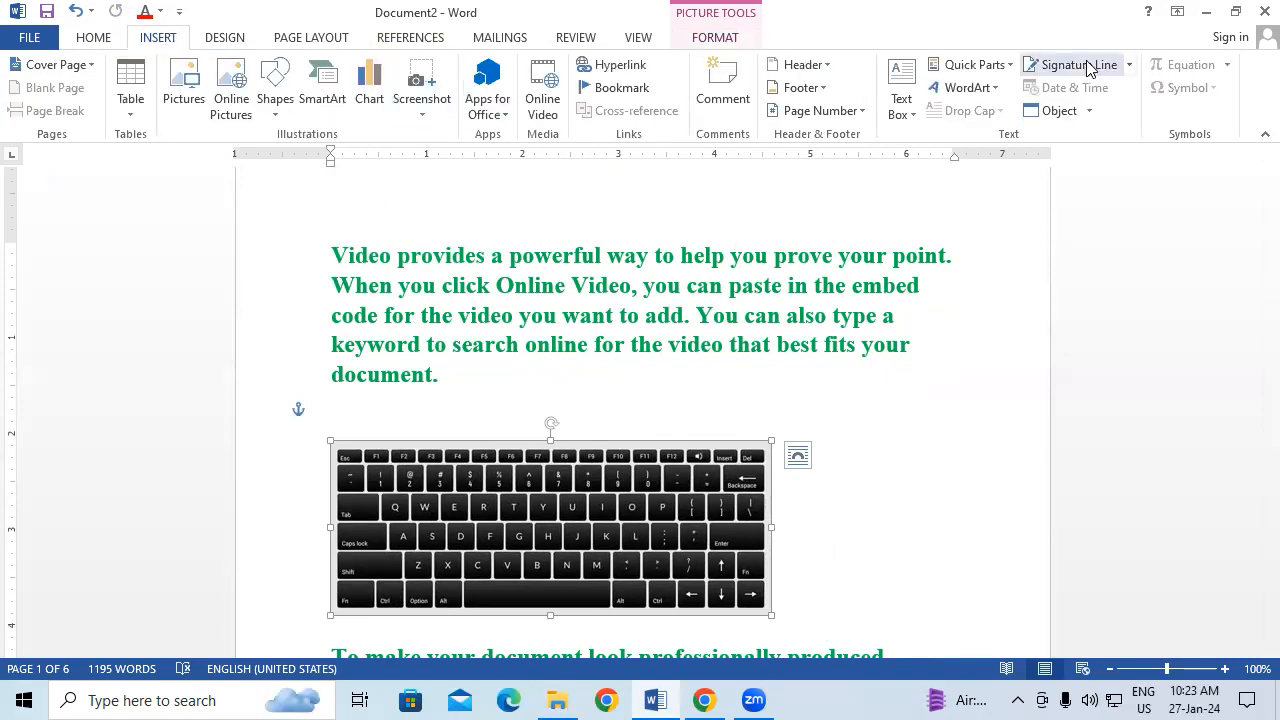
{"action": "left_click", "coordinate": [975, 65]}
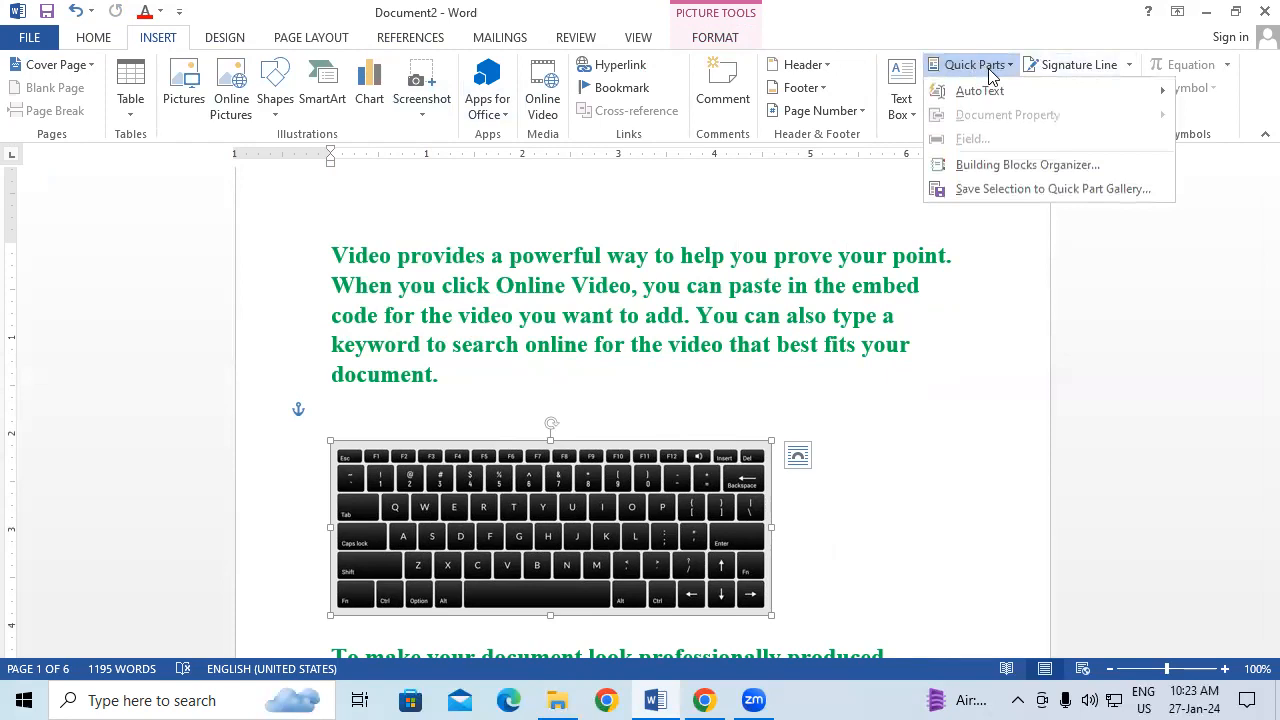
{"action": "mouse_move", "coordinate": [1013, 92]}
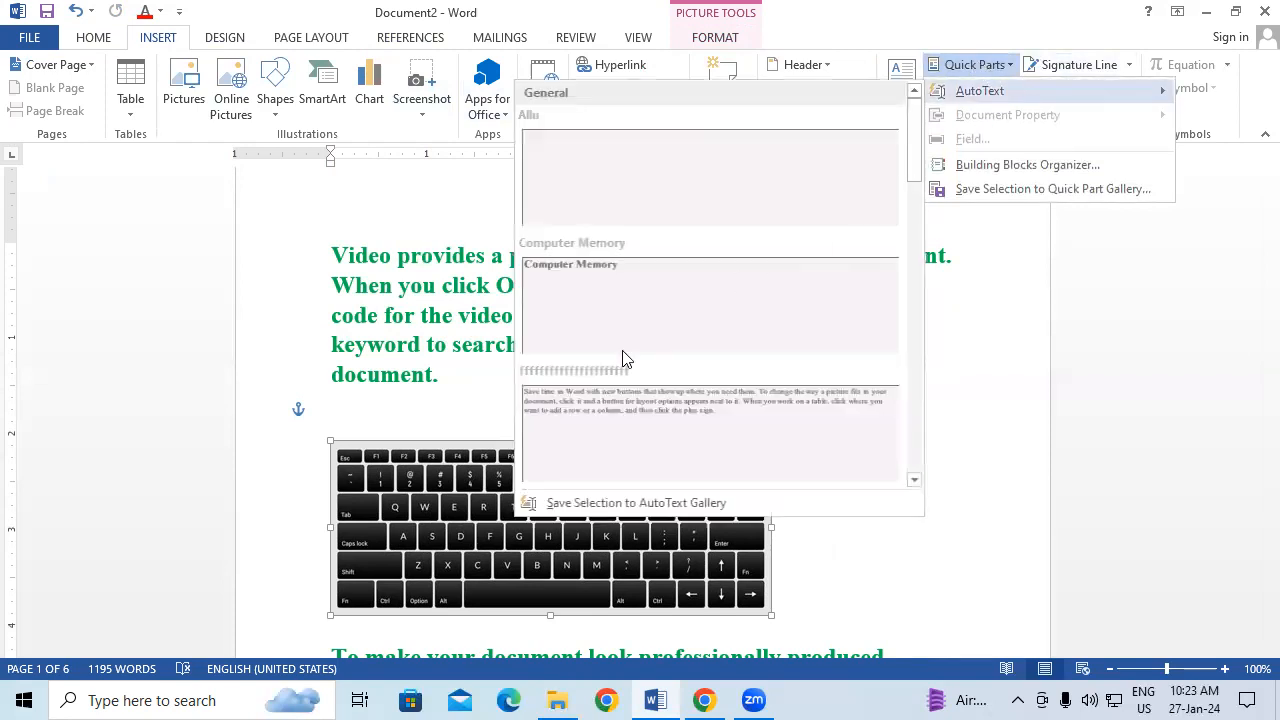
{"action": "left_click", "coordinate": [680, 506]}
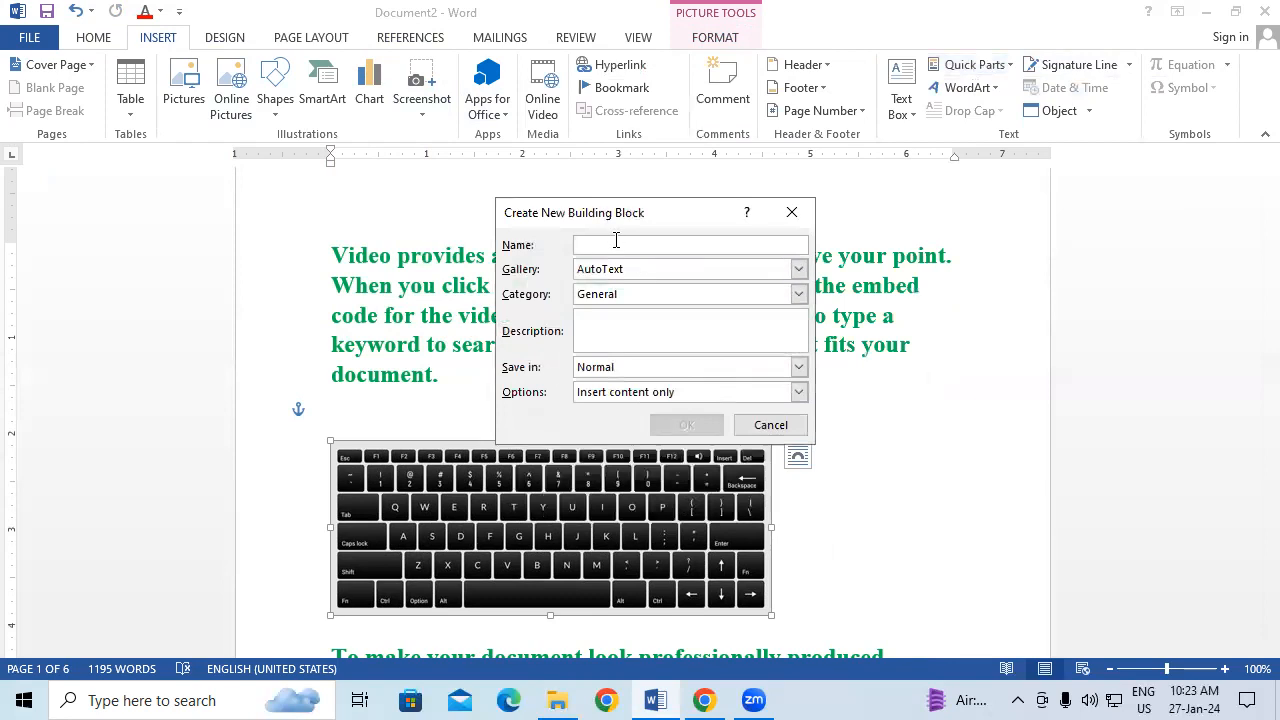
{"action": "type", "text": "KKK"}
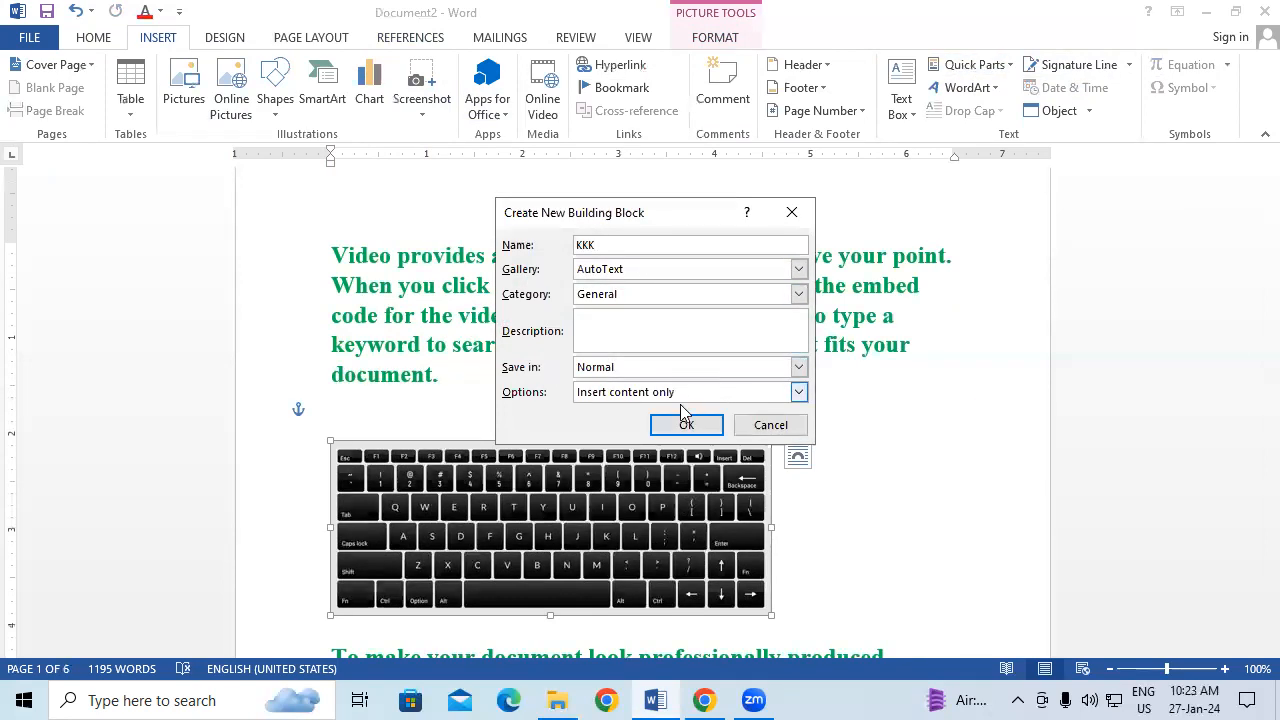
{"action": "left_click", "coordinate": [687, 427]}
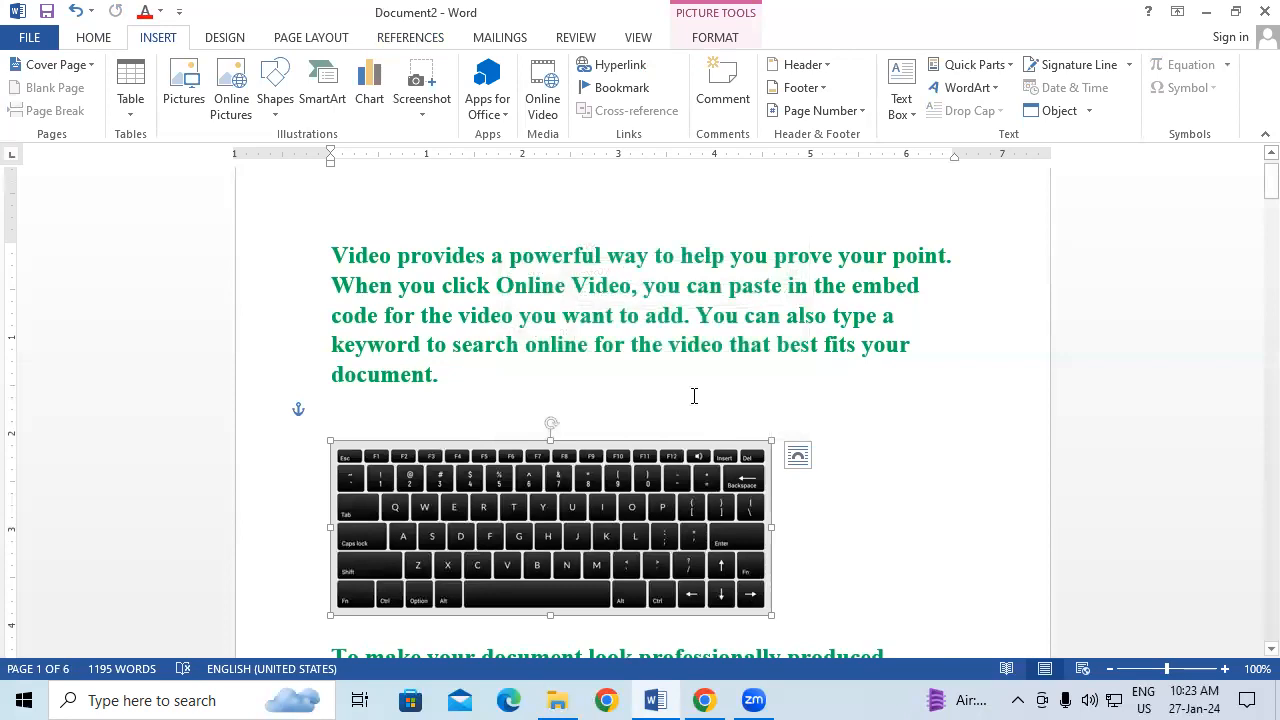
{"action": "left_click", "coordinate": [864, 394]}
Step: In a new blank document, expand the RTRT AutoText entry into its paragraphs
{"action": "key", "text": "ctrl+n"}
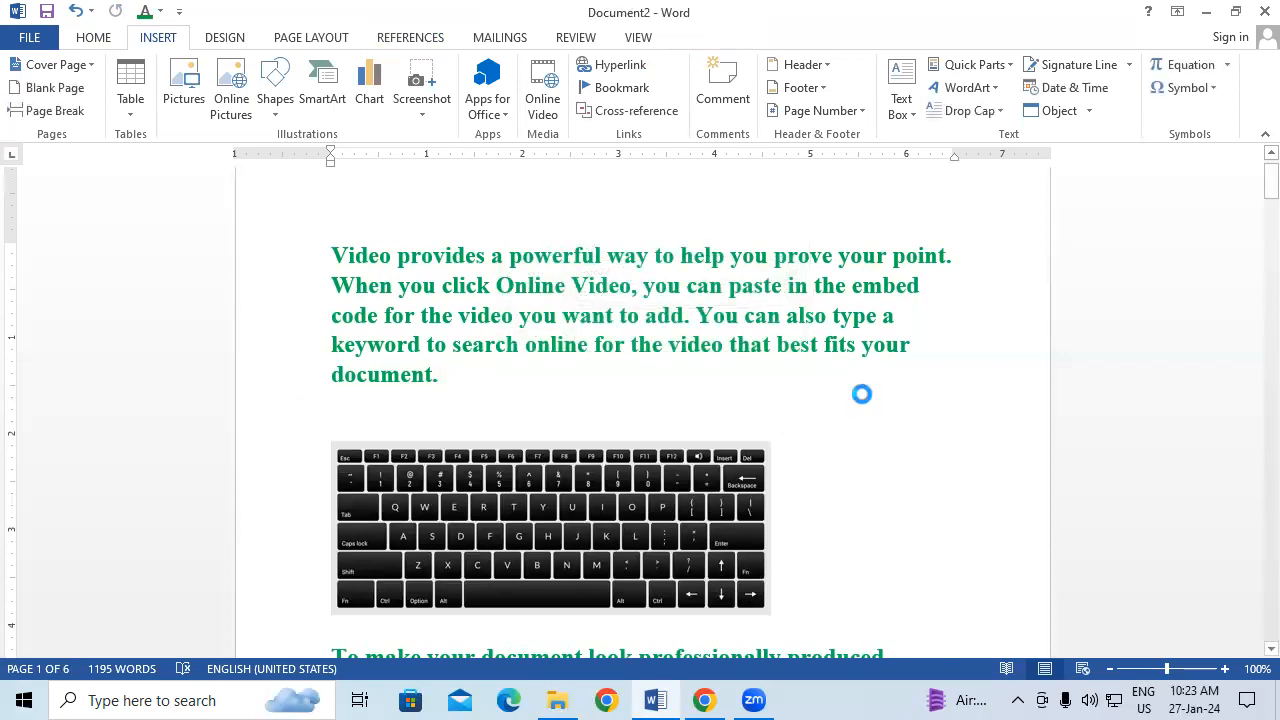
{"action": "type", "text": "RTRT"}
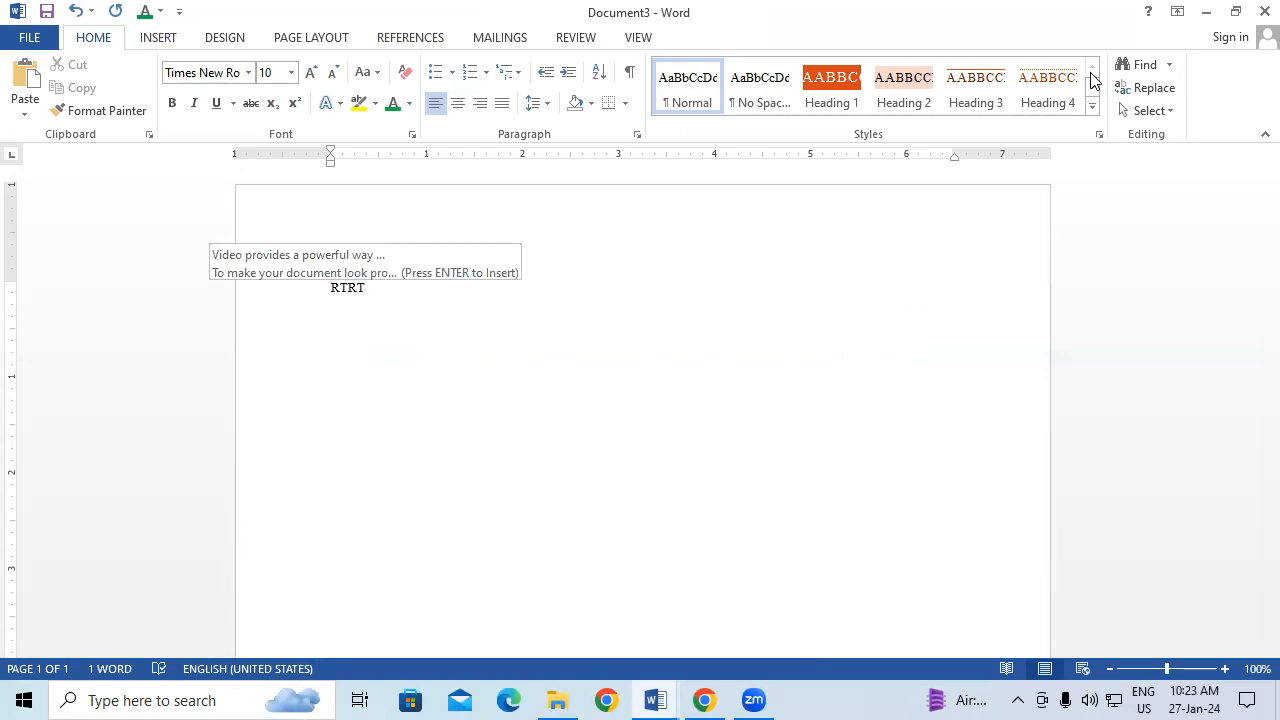
{"action": "key", "text": "Return"}
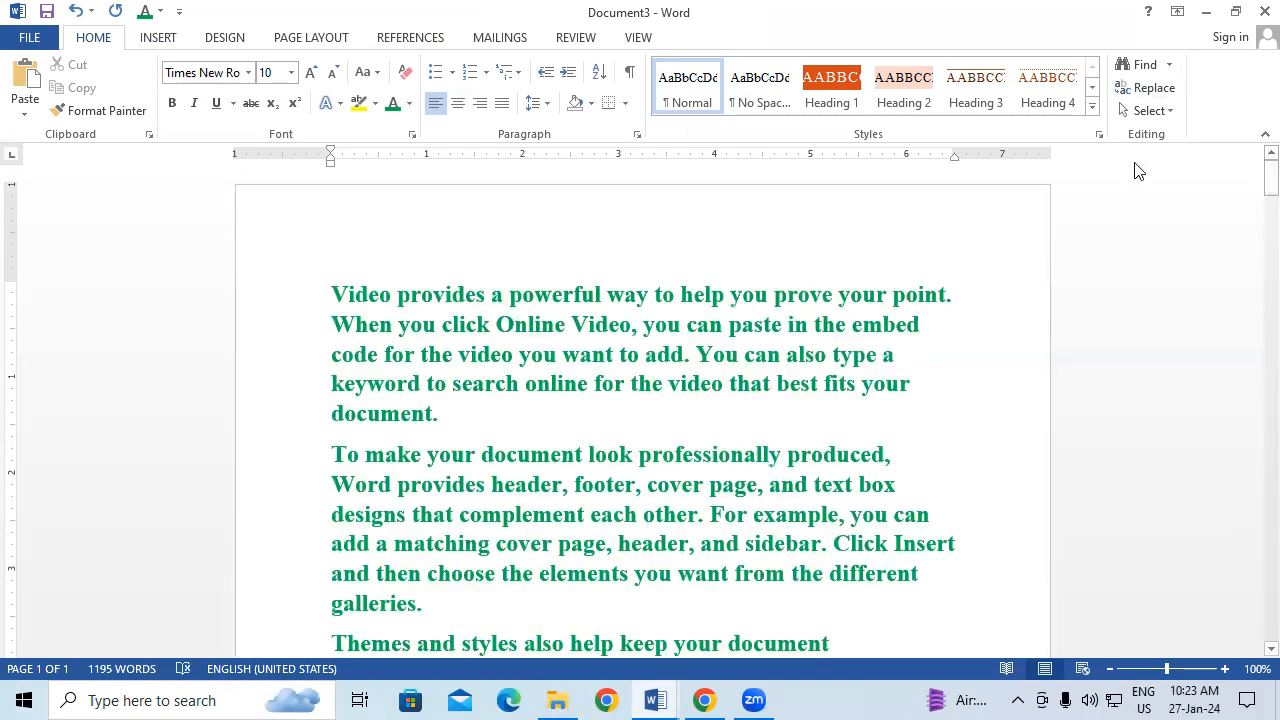
Step: Insert the KKK keyboard picture below the first paragraph, then close Document3 unsaved
{"action": "left_click", "coordinate": [472, 424]}
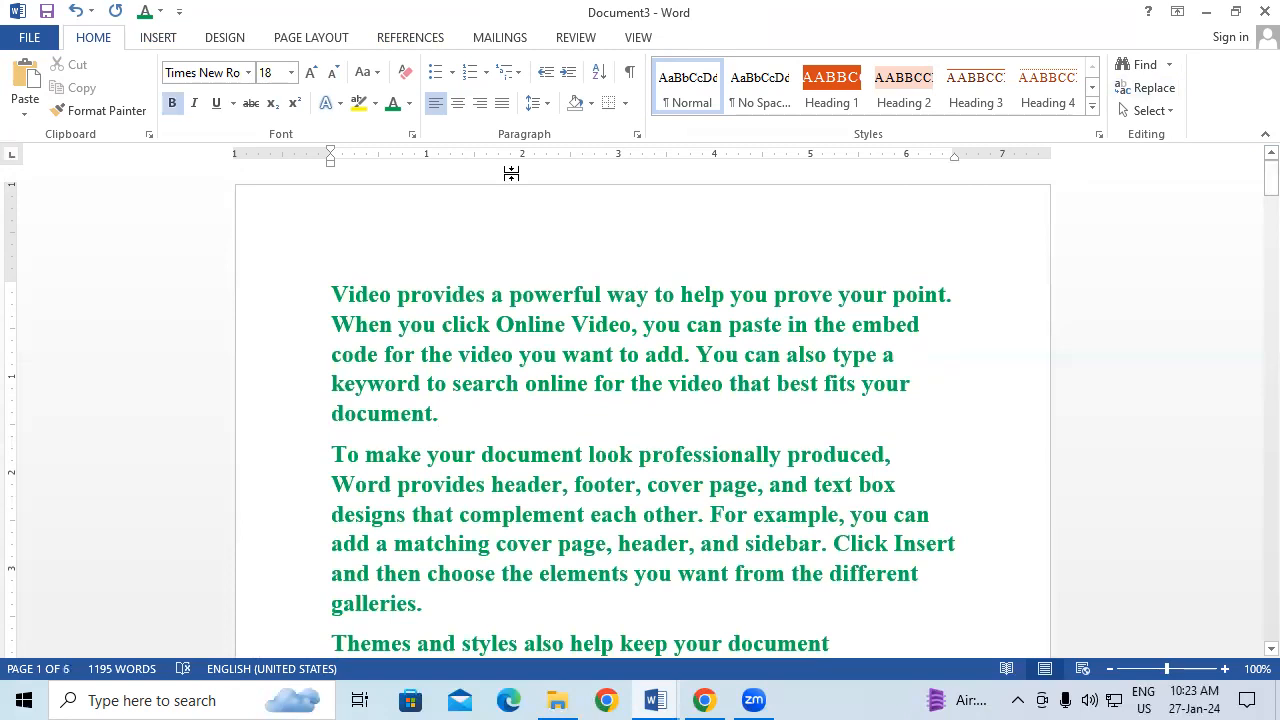
{"action": "key", "text": "Return"}
{"action": "key", "text": "Return"}
{"action": "type", "text": "KKK"}
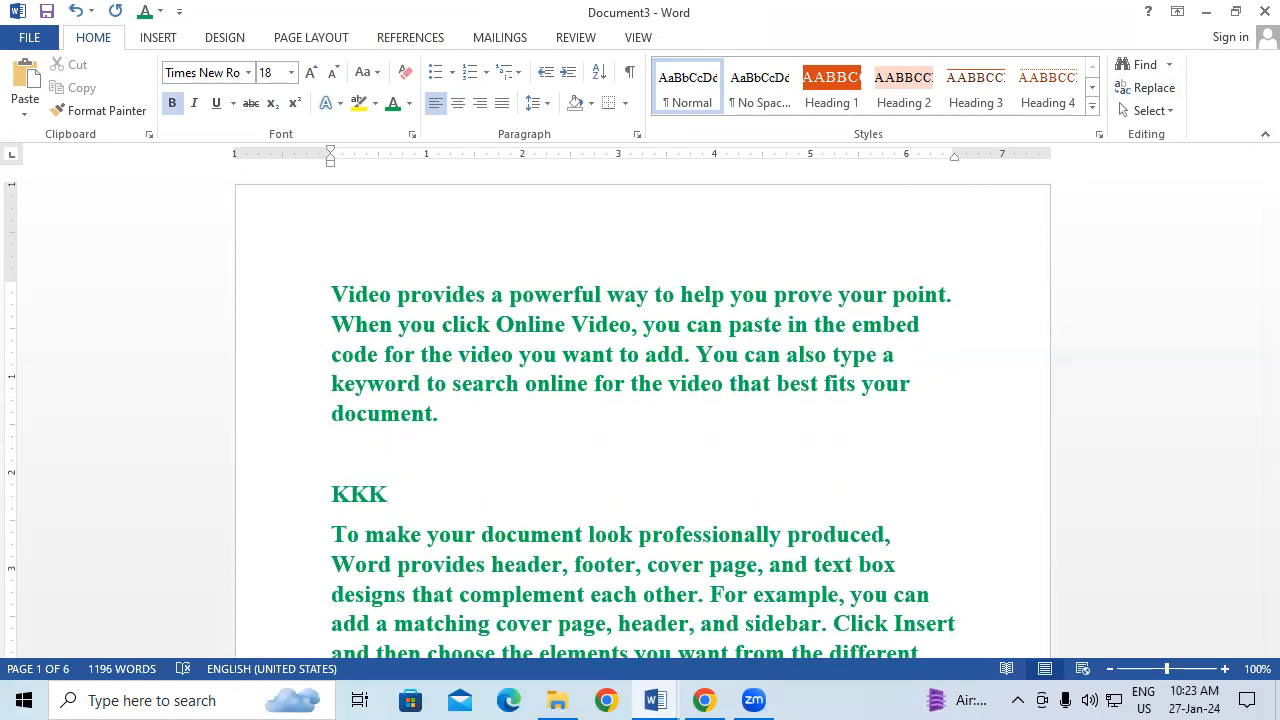
{"action": "key", "text": "F3"}
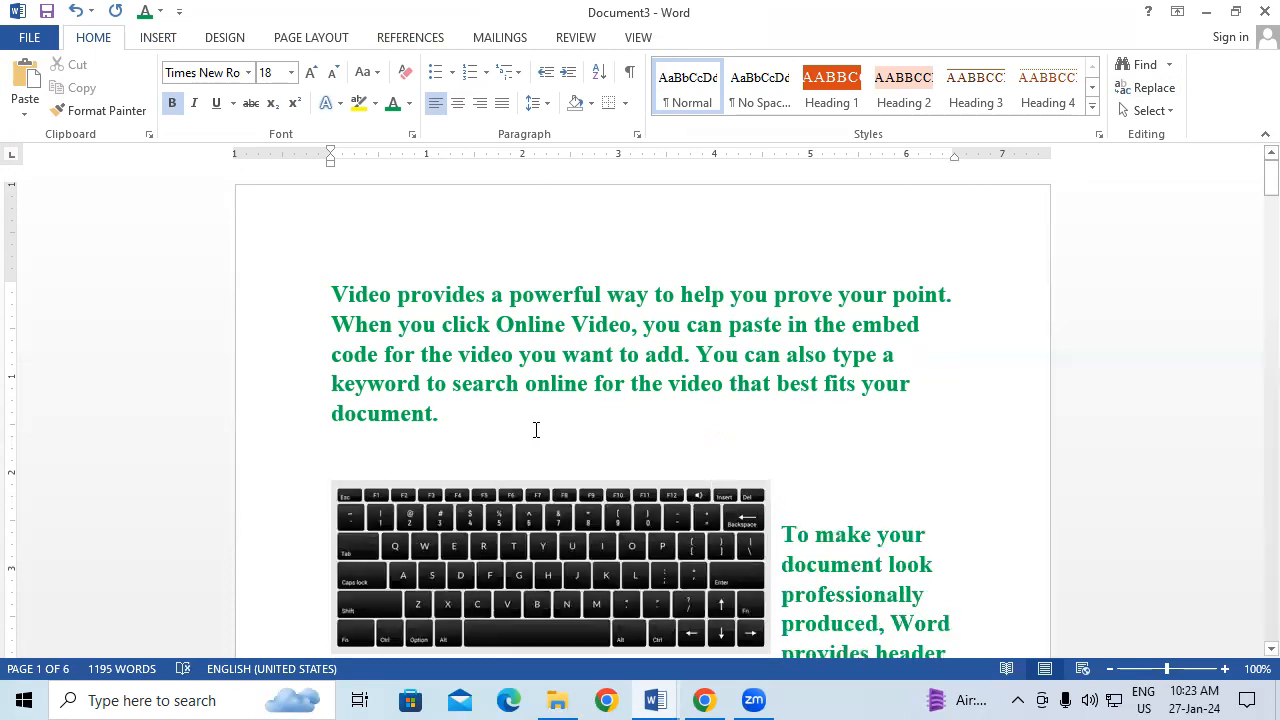
{"action": "scroll", "coordinate": [540, 430], "scroll_direction": "down", "scroll_amount": 1}
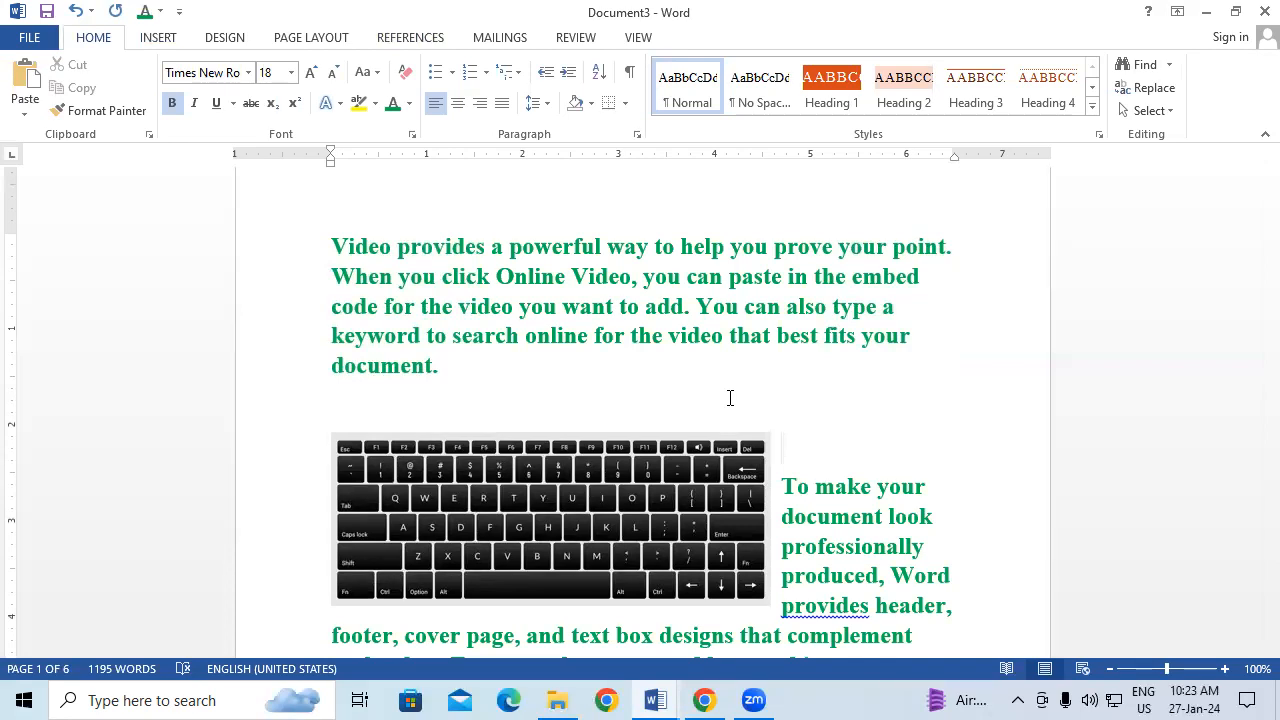
{"action": "left_click", "coordinate": [1262, 11]}
{"action": "left_click", "coordinate": [654, 390]}
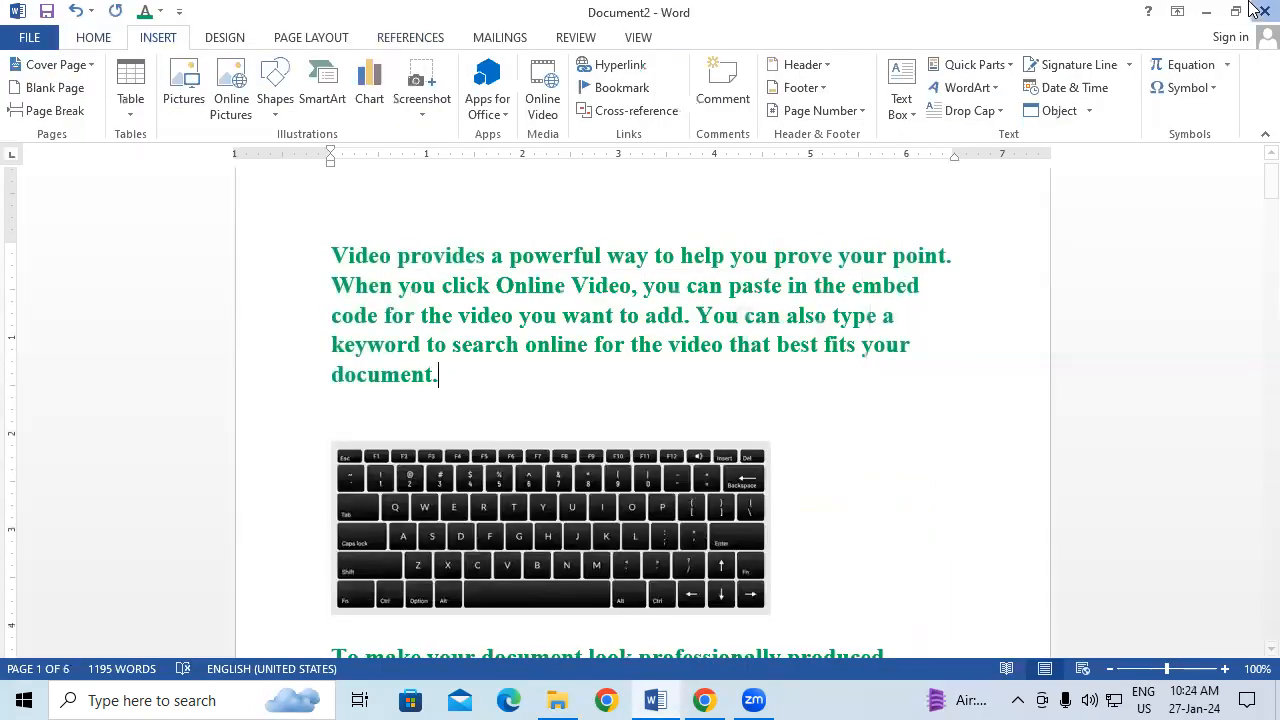
Step: Close Document2 unsaved, relaunch Word via winword from Run, and start a blank document
{"action": "left_click", "coordinate": [636, 390]}
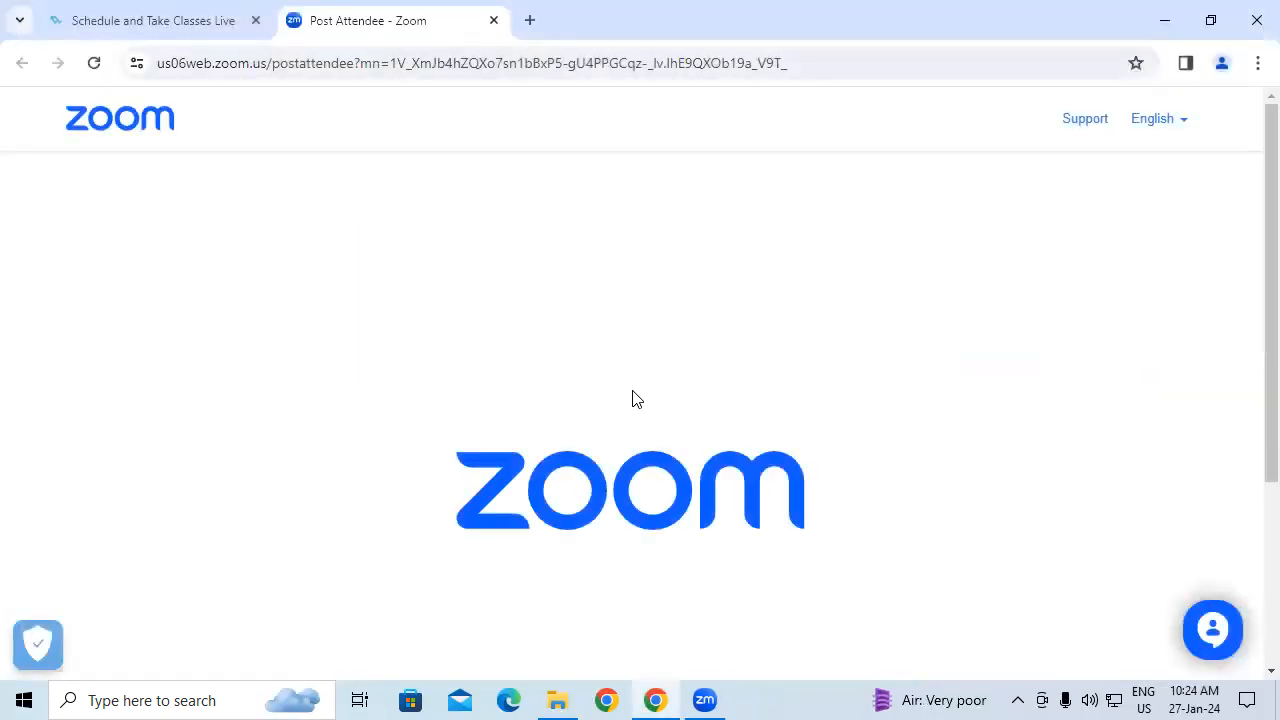
{"action": "key", "text": "super+r"}
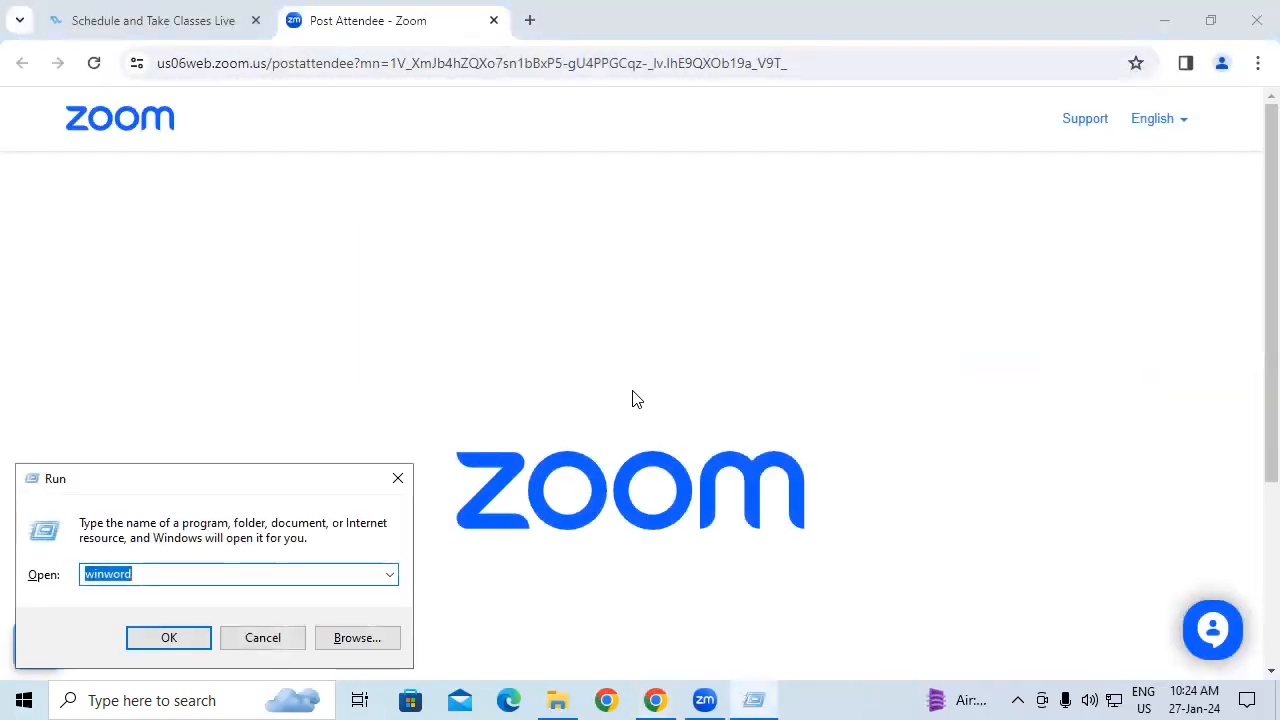
{"action": "key", "text": "Return"}
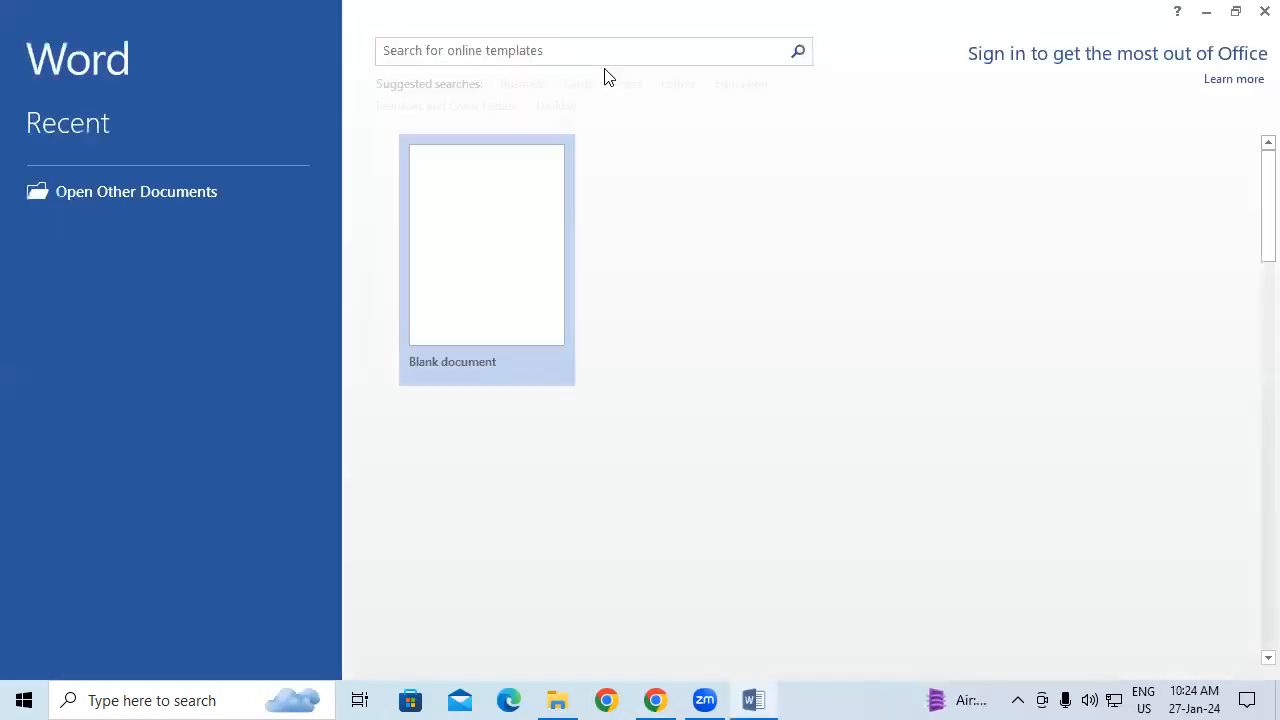
{"action": "left_click", "coordinate": [474, 214]}
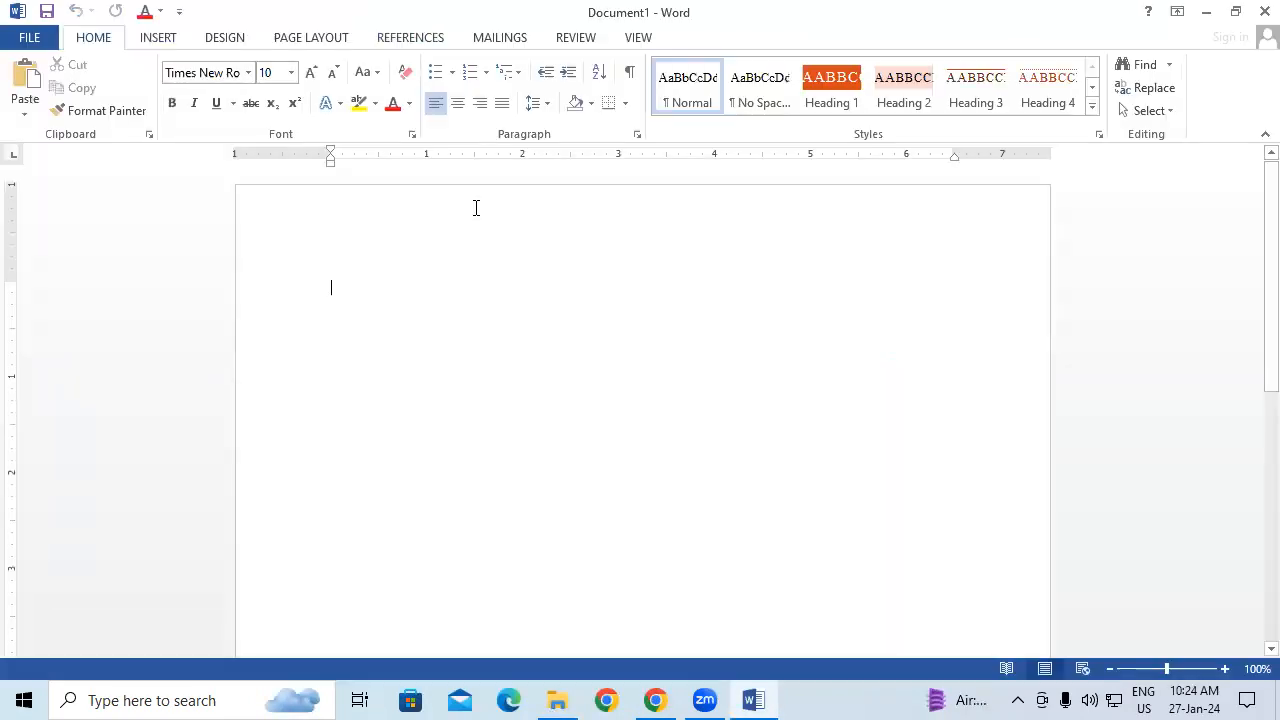
Step: Generate sample paragraphs in the blank document with =RAND()
{"action": "left_click", "coordinate": [155, 40]}
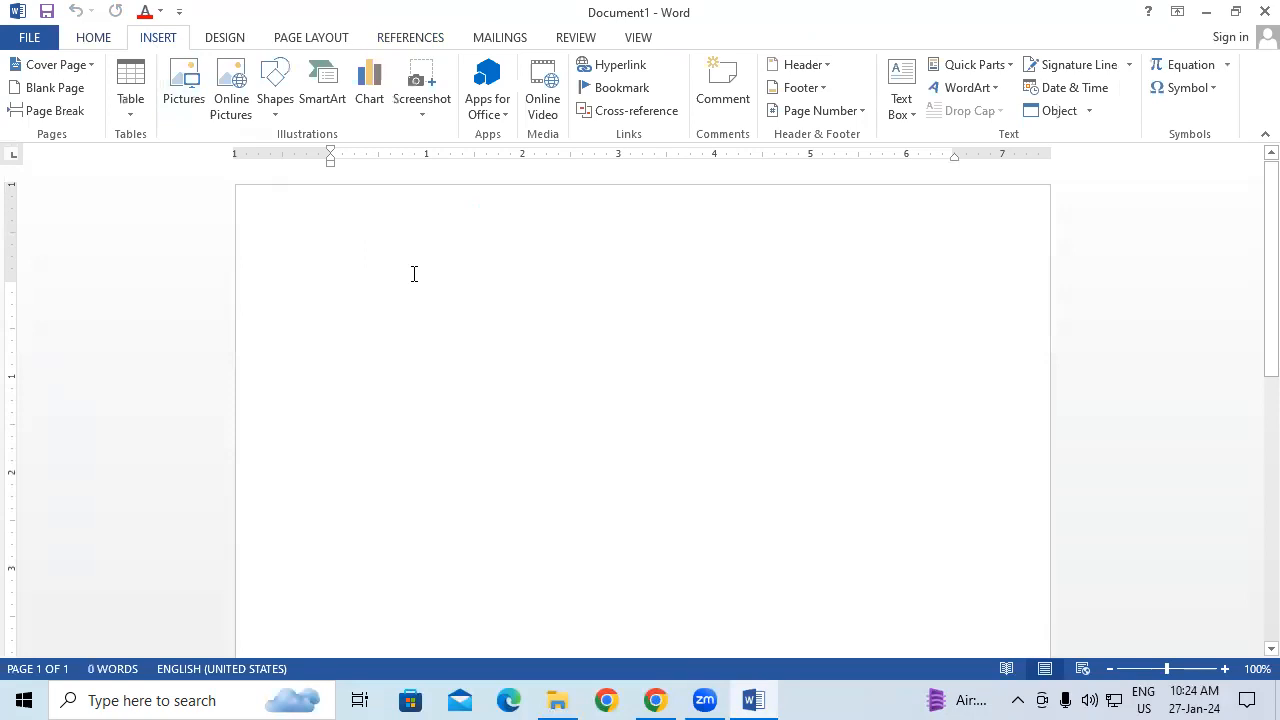
{"action": "left_click", "coordinate": [100, 38]}
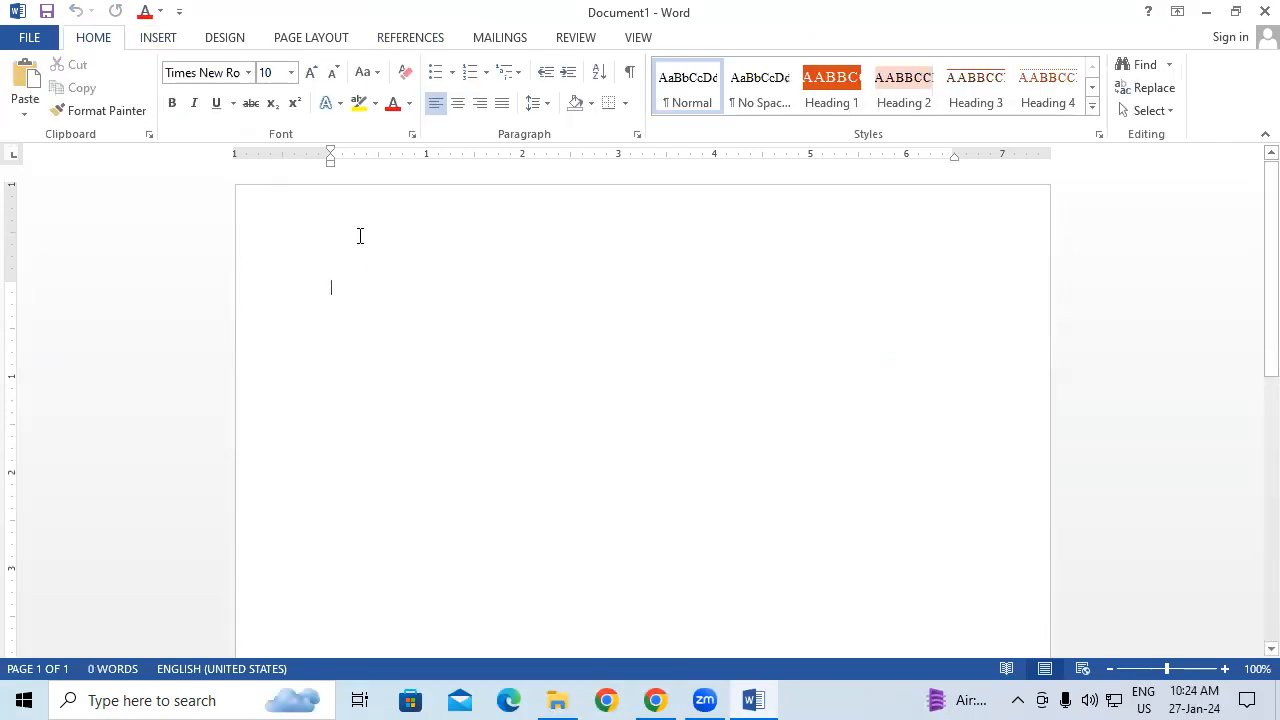
{"action": "type", "text": "="}
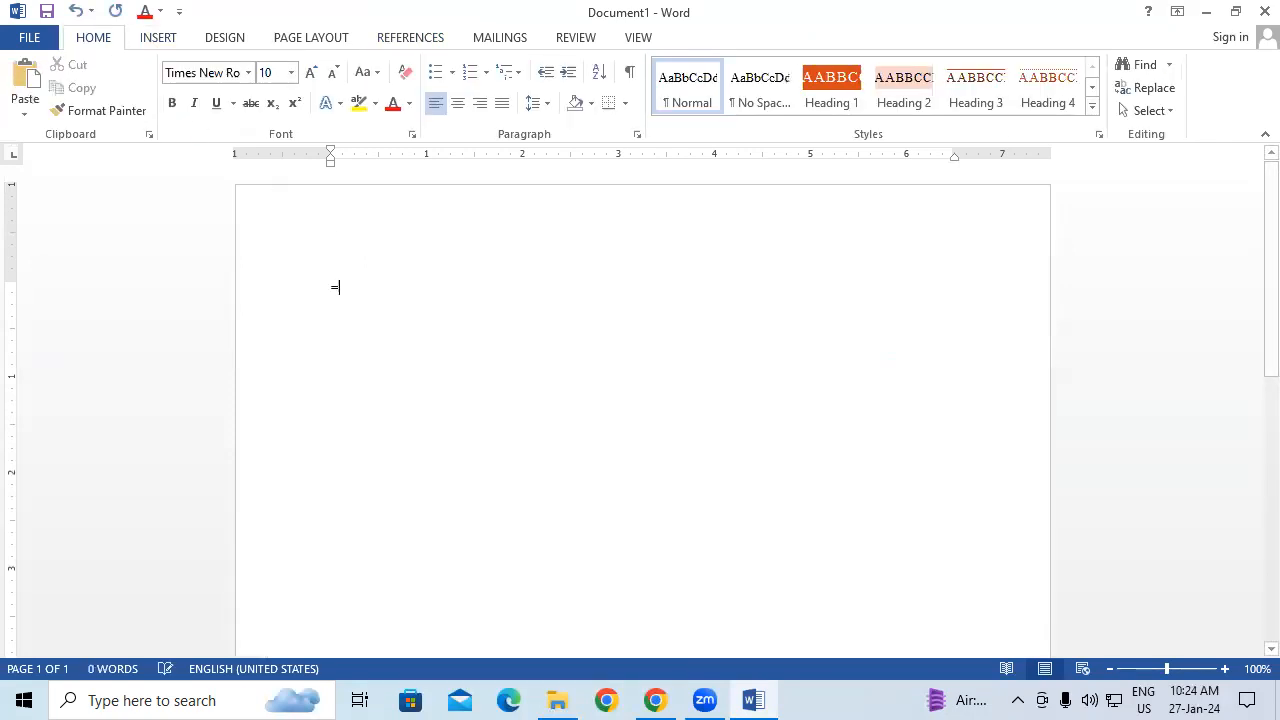
{"action": "type", "text": "RAND()"}
{"action": "key", "text": "Return"}
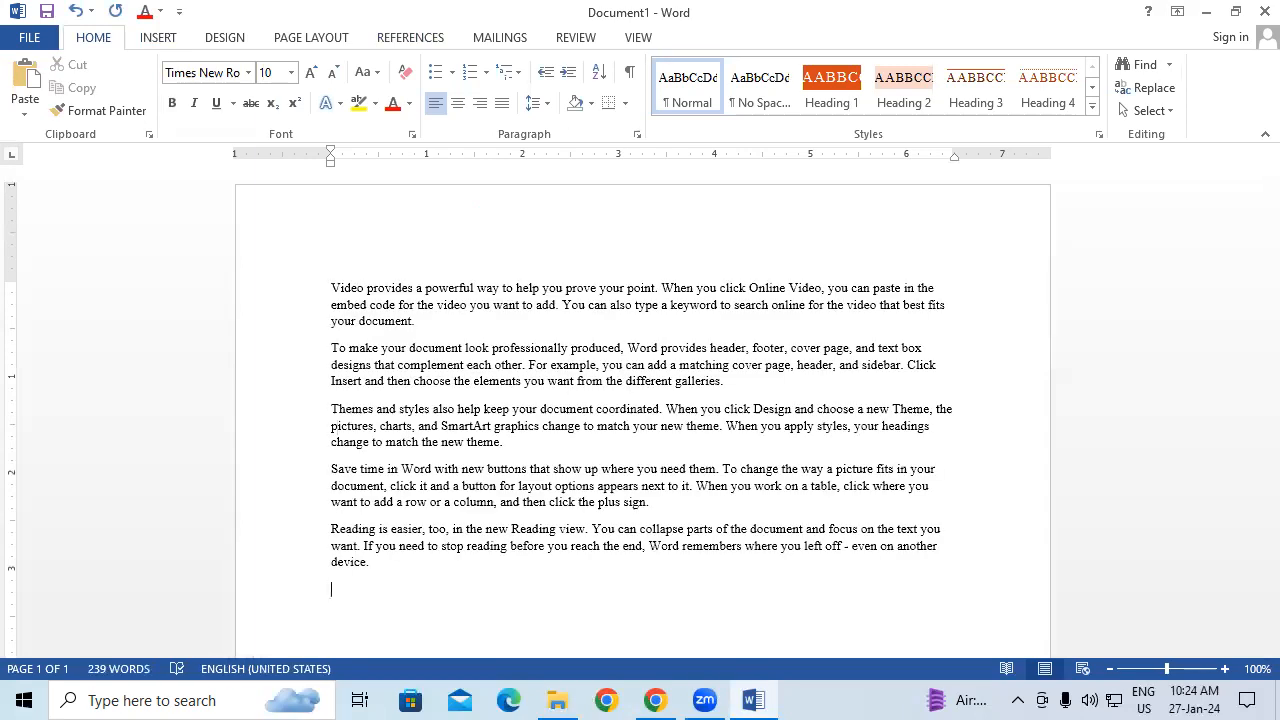
Step: Format all the text as 16 pt, red and underlined
{"action": "key", "text": "ctrl+a"}
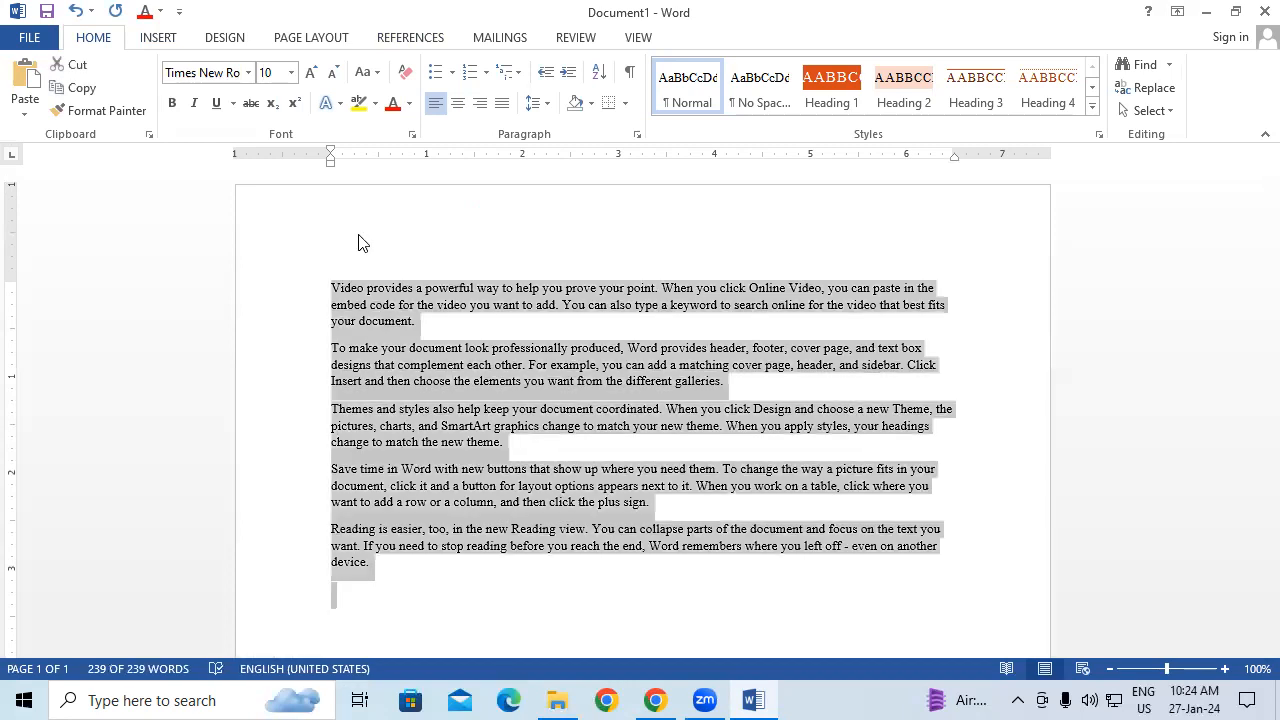
{"action": "key", "text": "ctrl+shift+period"}
{"action": "key", "text": "ctrl+shift+period"}
{"action": "key", "text": "ctrl+shift+period"}
{"action": "key", "text": "ctrl+shift+period"}
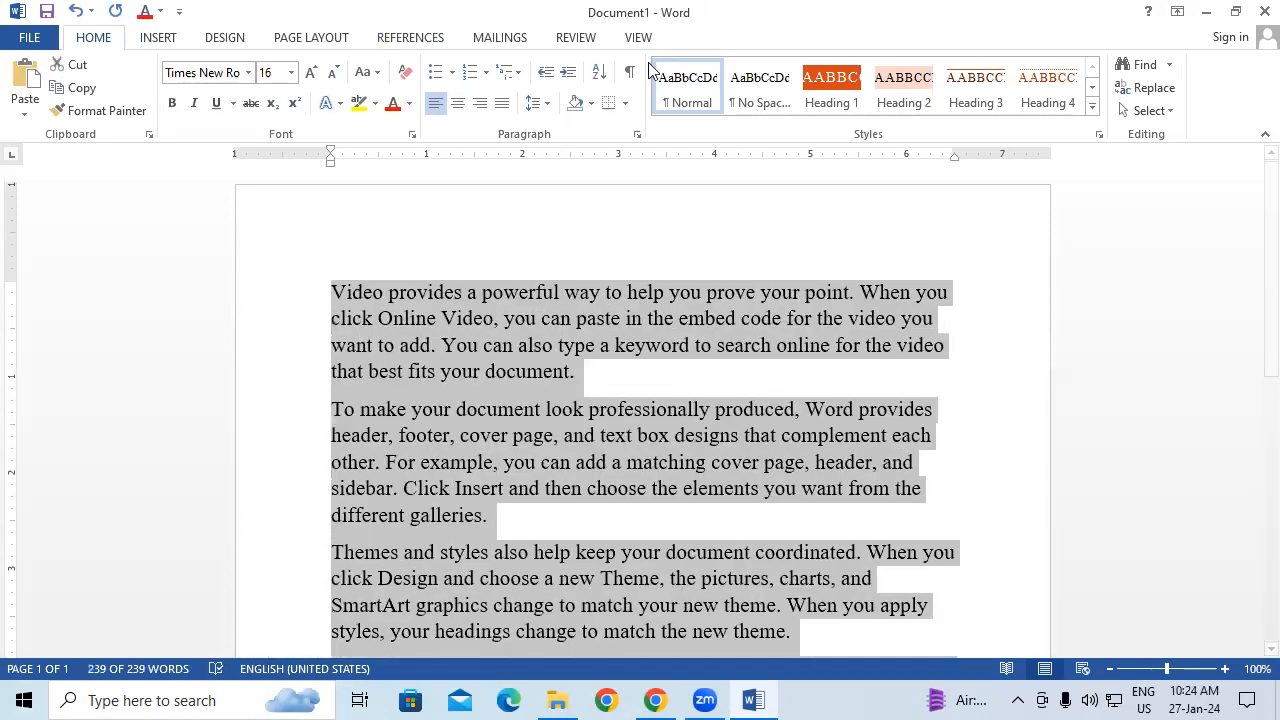
{"action": "left_click", "coordinate": [392, 110]}
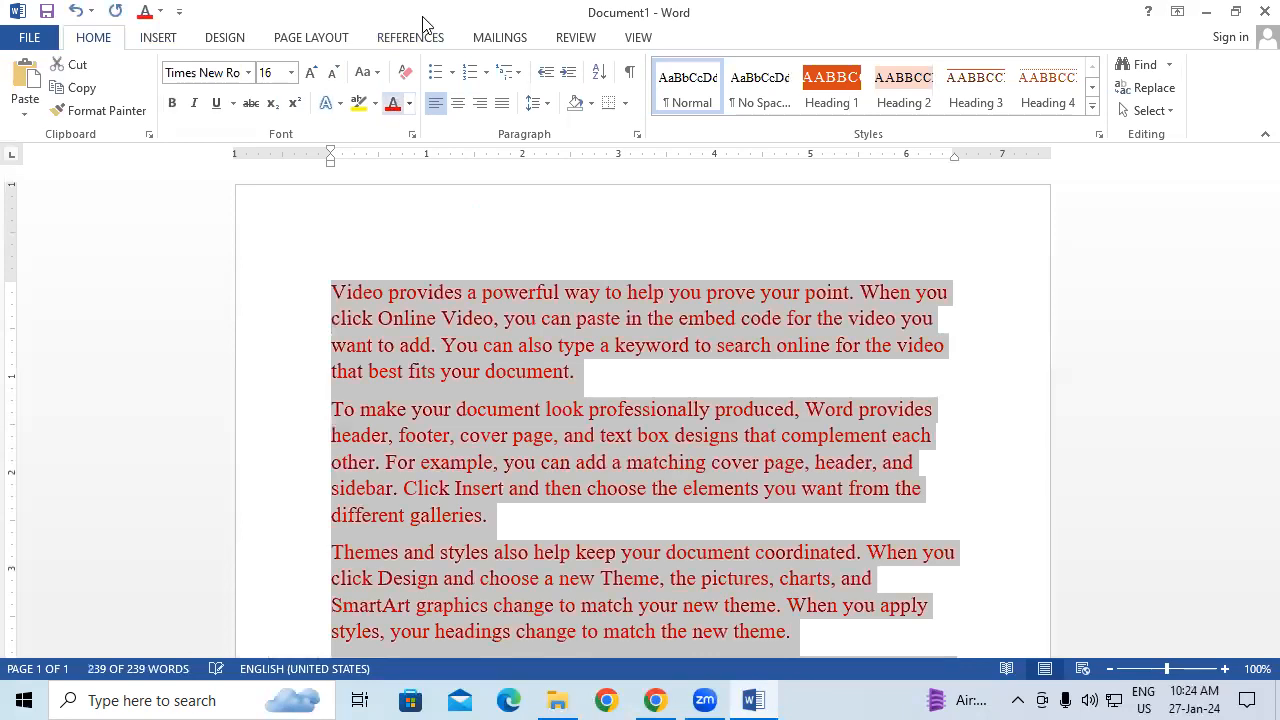
{"action": "left_click", "coordinate": [217, 104]}
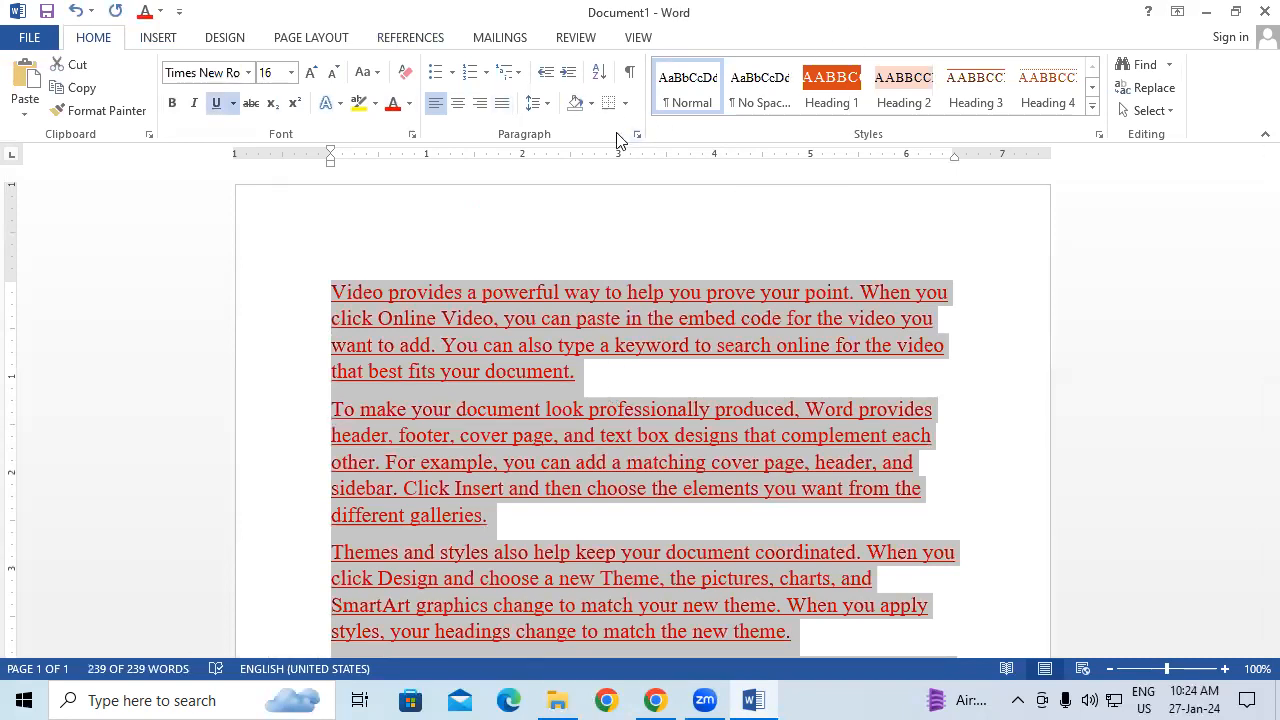
{"action": "left_click", "coordinate": [158, 39]}
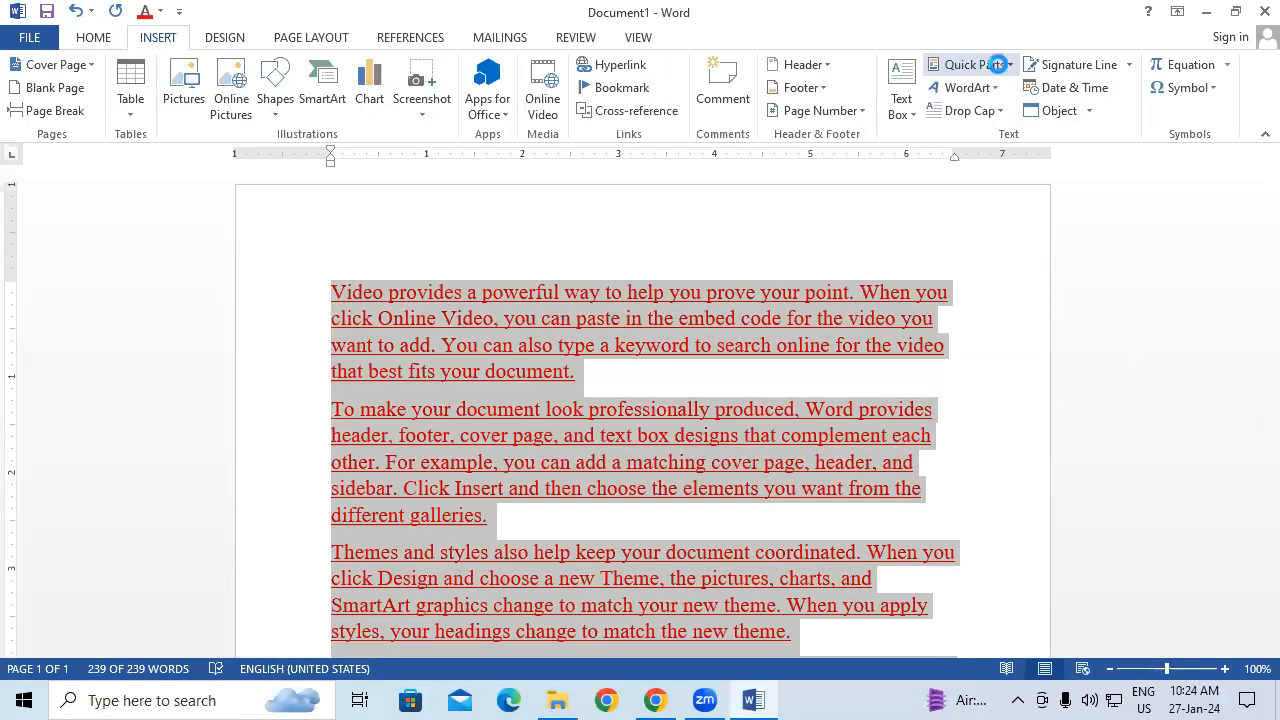
Step: Save the red underlined paragraphs to the AutoText gallery as the entry 'PPP'
{"action": "left_click", "coordinate": [996, 66]}
{"action": "mouse_move", "coordinate": [988, 104]}
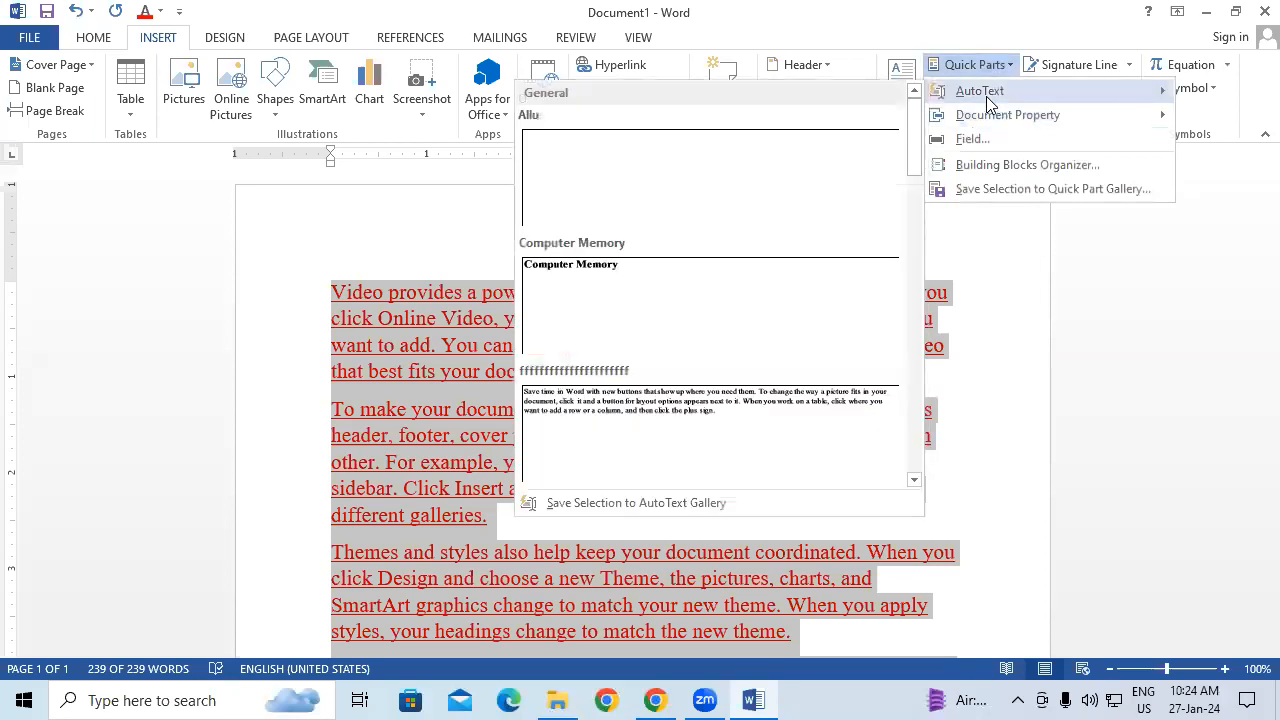
{"action": "left_click", "coordinate": [634, 502]}
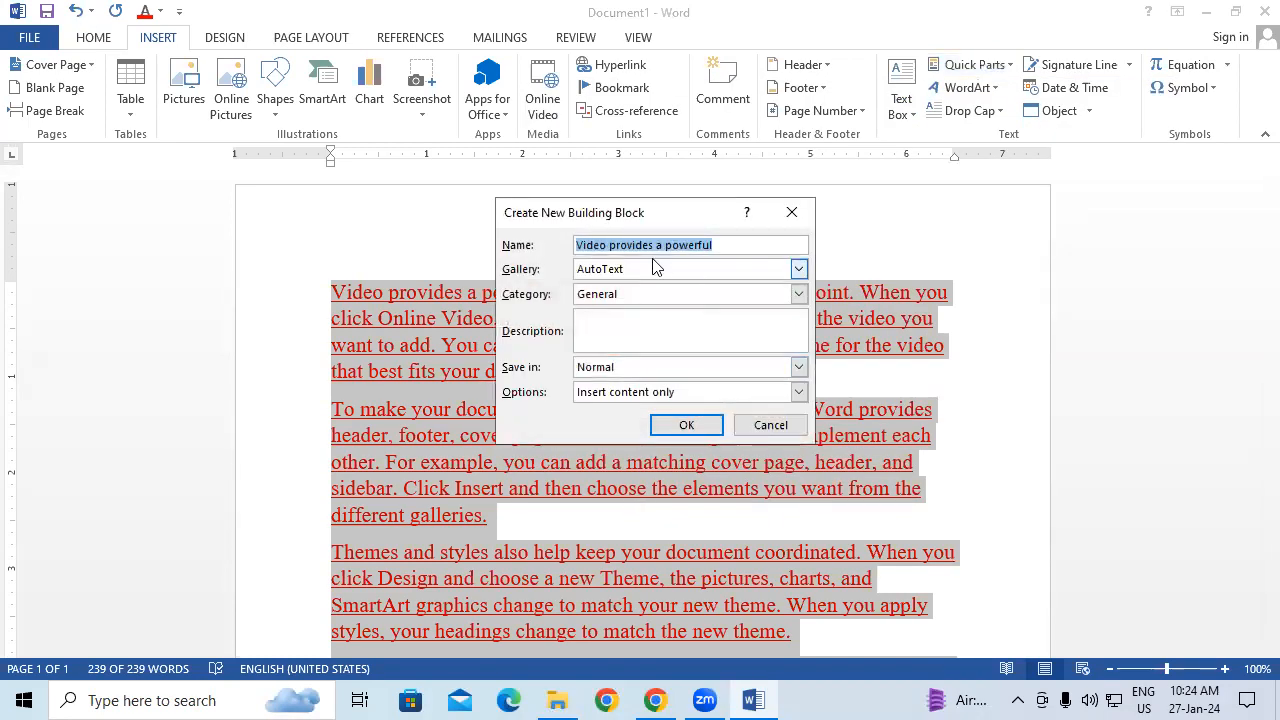
{"action": "type", "text": "PPP"}
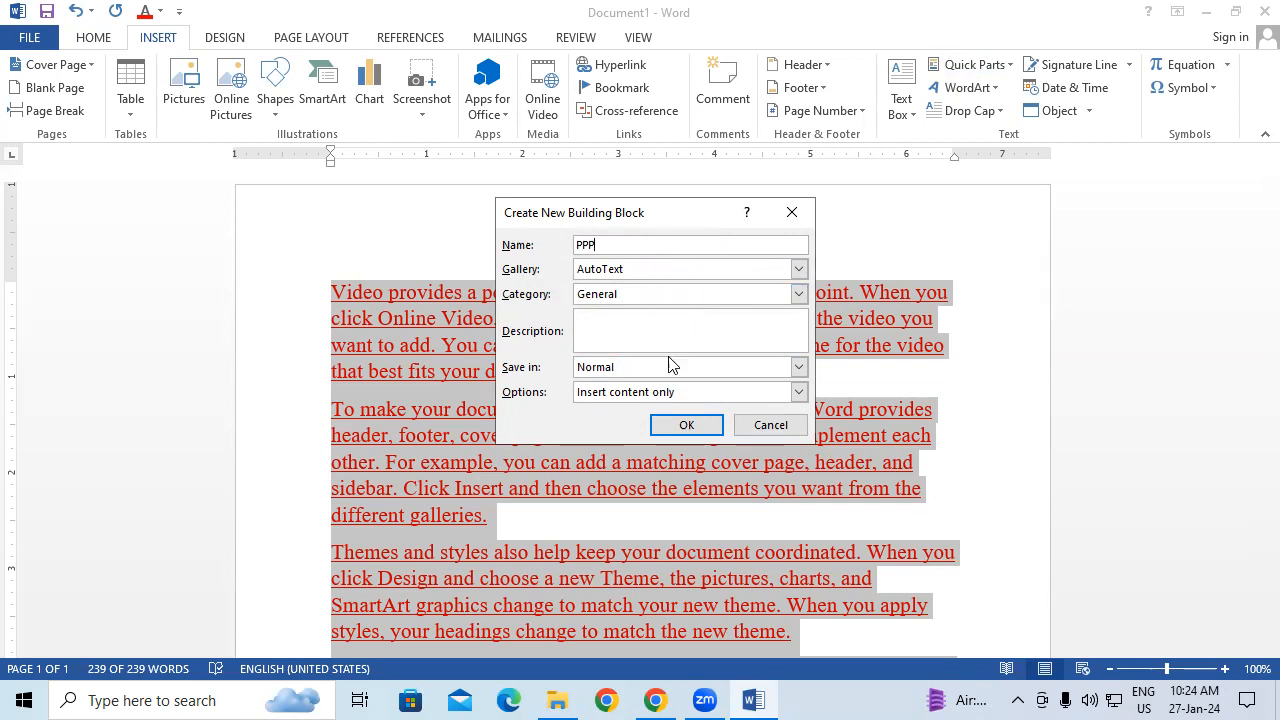
{"action": "left_click", "coordinate": [687, 425]}
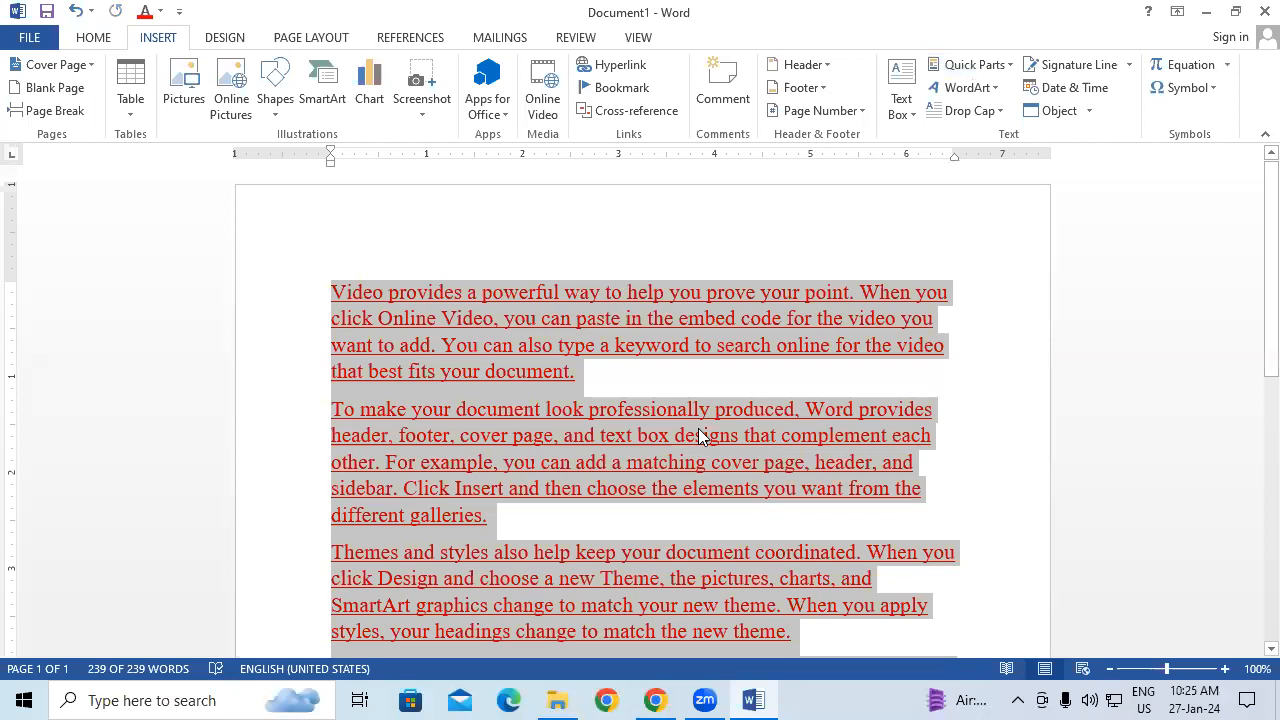
{"action": "scroll", "coordinate": [600, 432], "scroll_direction": "down", "scroll_amount": 1}
Step: Break the second paragraph after 'Click Insert and' to create an empty line
{"action": "left_click", "coordinate": [545, 462]}
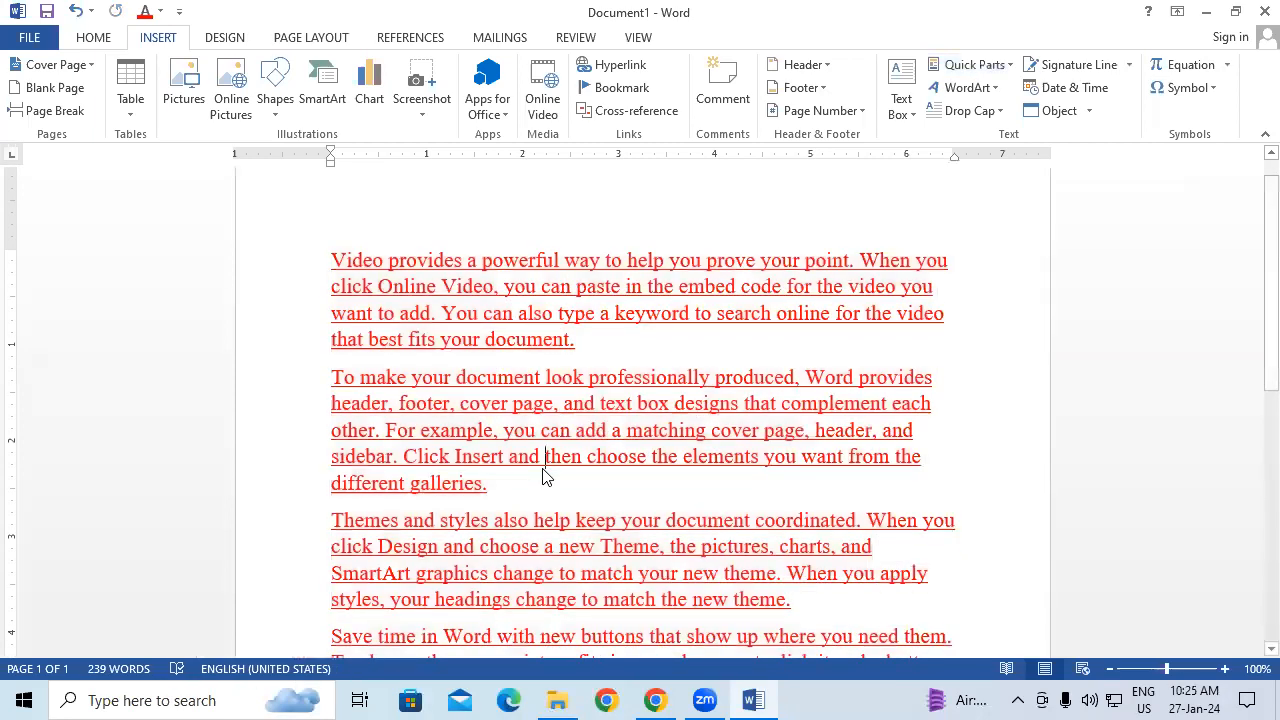
{"action": "key", "text": "Return"}
{"action": "key", "text": "Return"}
{"action": "key", "text": "Return"}
{"action": "key", "text": "Return"}
{"action": "key", "text": "Return"}
{"action": "key", "text": "Return"}
{"action": "key", "text": "Return"}
{"action": "key", "text": "Return"}
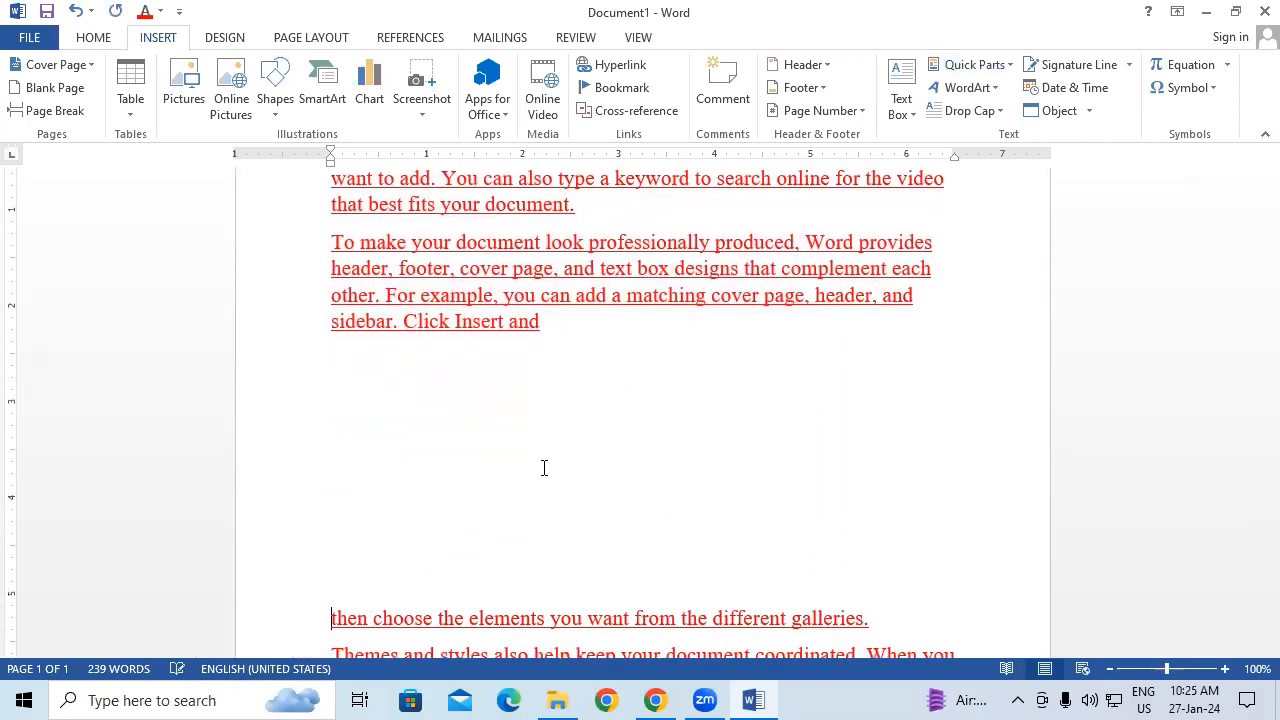
{"action": "left_click", "coordinate": [378, 370]}
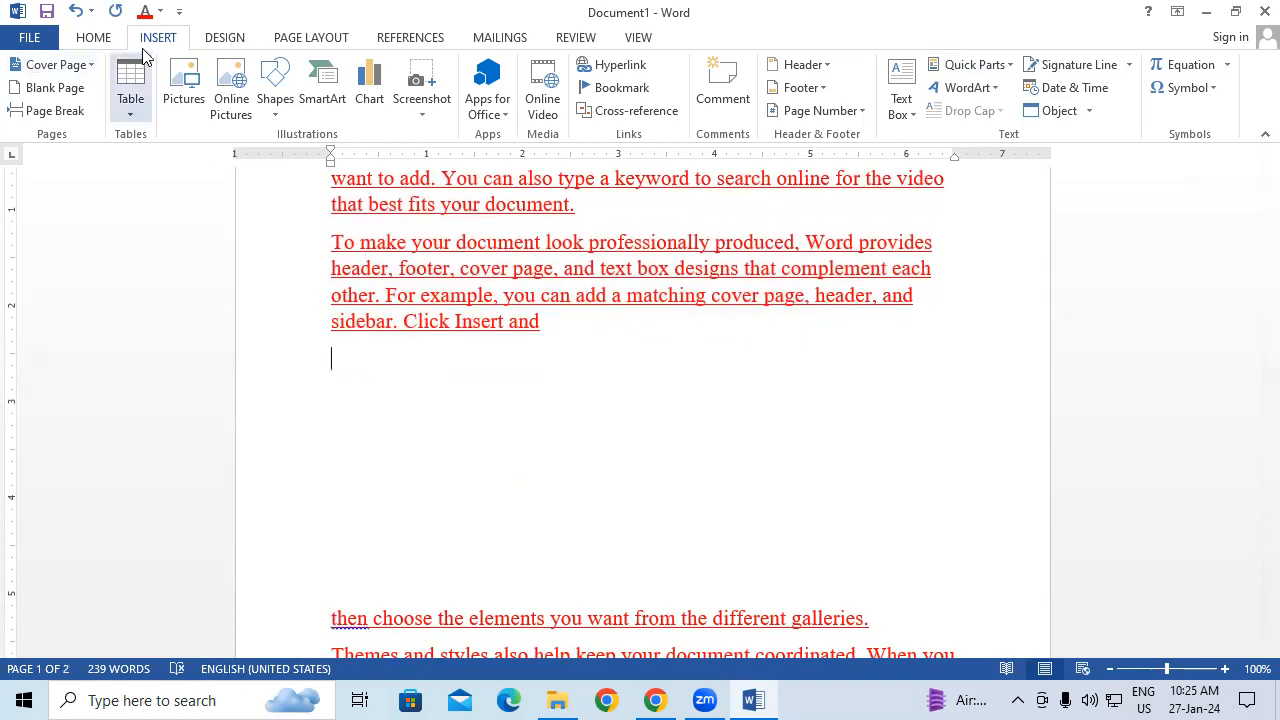
Step: Insert the Capture computer picture from the Music folder onto the empty line
{"action": "left_click", "coordinate": [190, 88]}
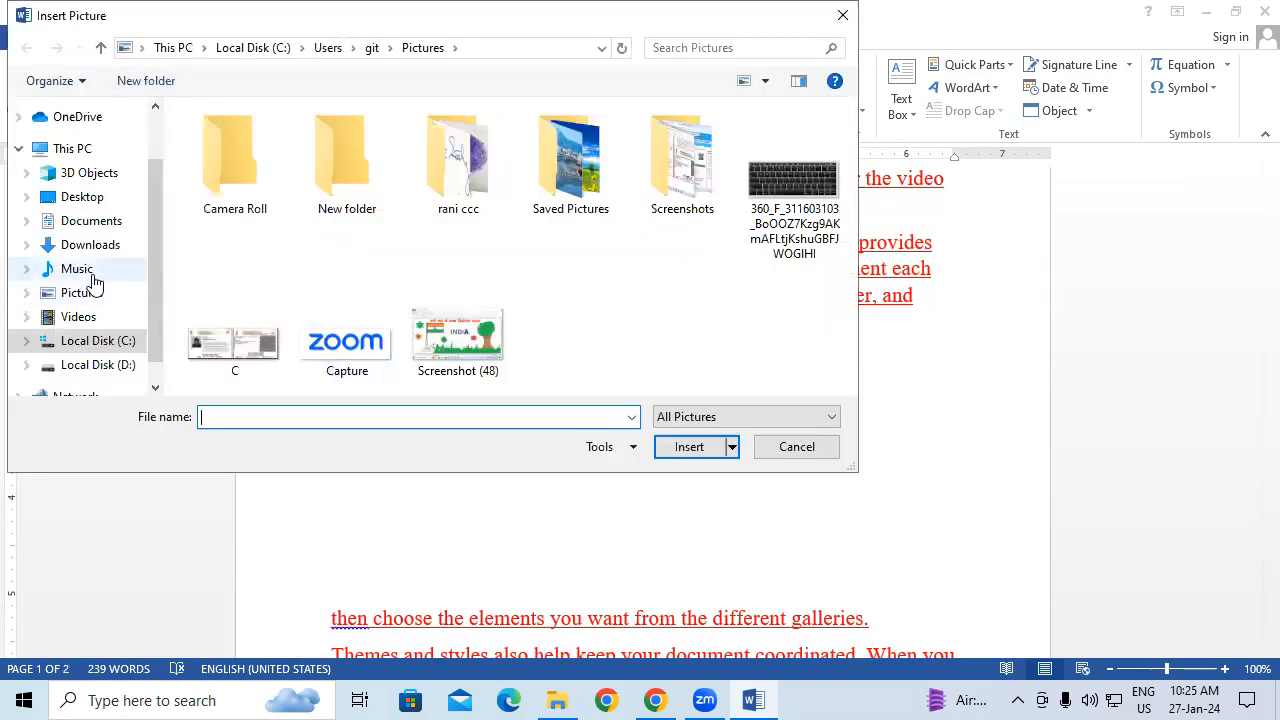
{"action": "left_click", "coordinate": [85, 270]}
{"action": "left_click", "coordinate": [665, 315]}
{"action": "left_click", "coordinate": [689, 446]}
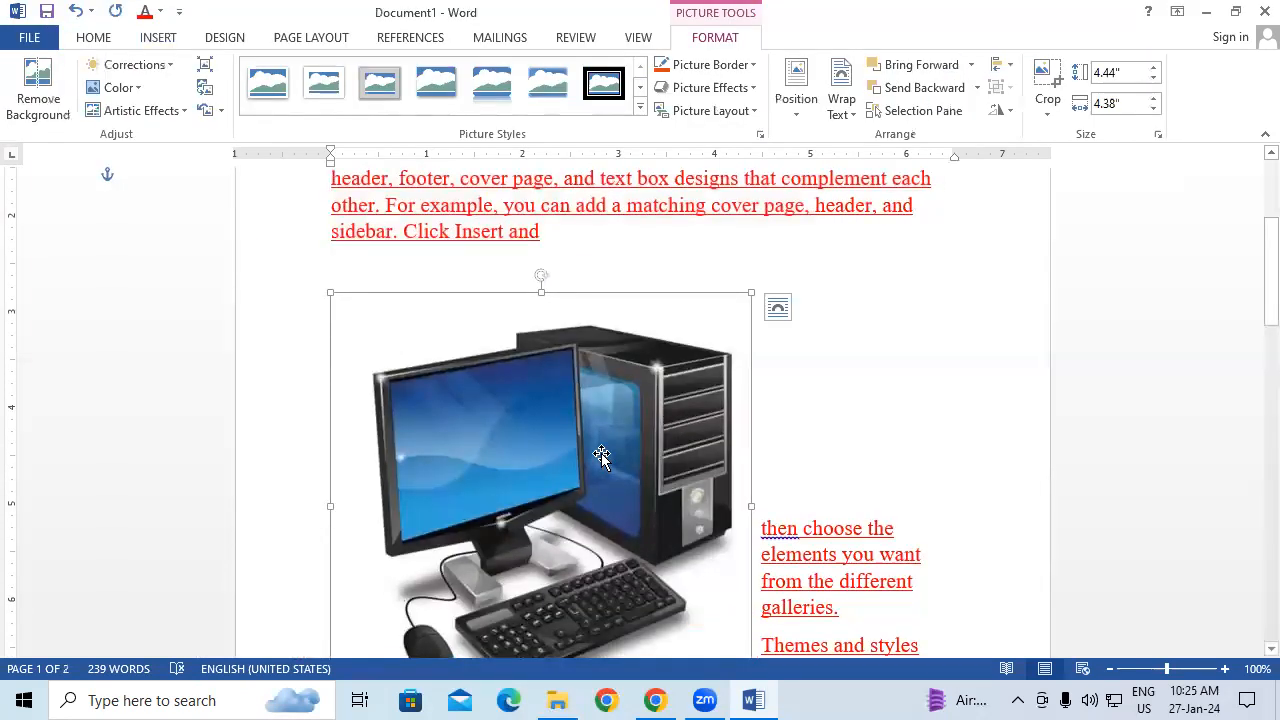
{"action": "left_click", "coordinate": [161, 44]}
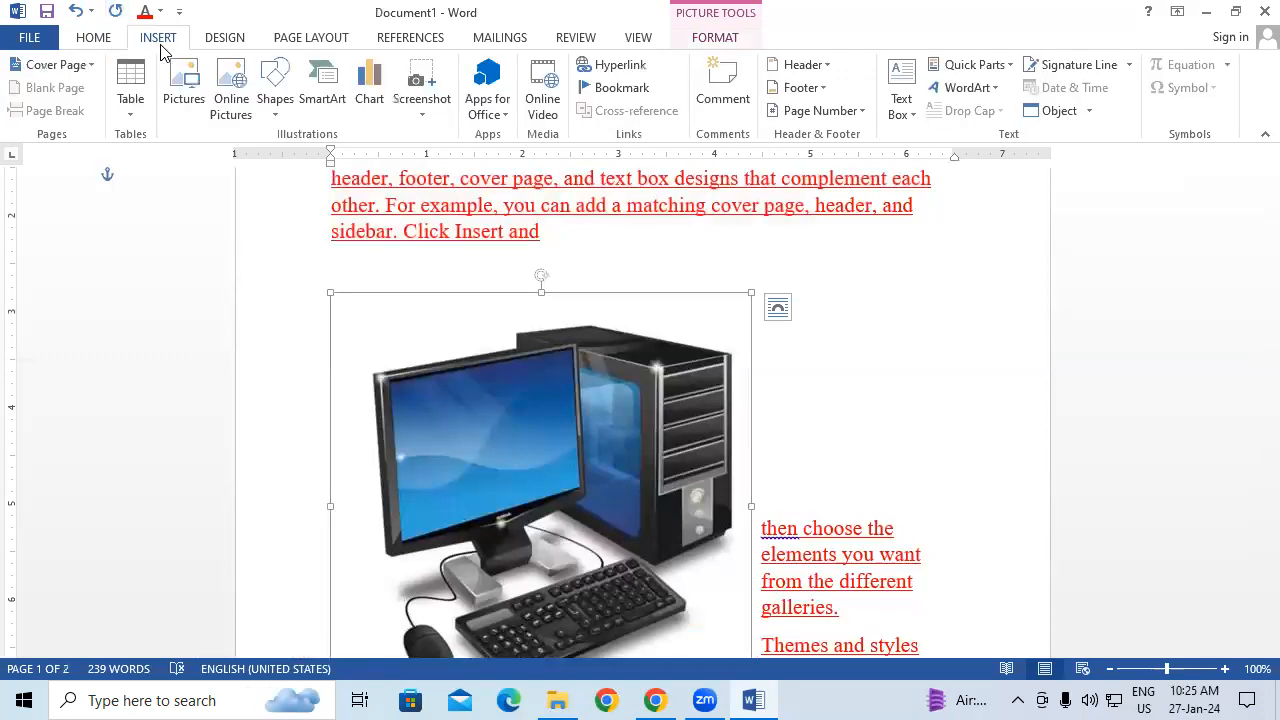
{"action": "left_click", "coordinate": [960, 66]}
{"action": "mouse_move", "coordinate": [990, 92]}
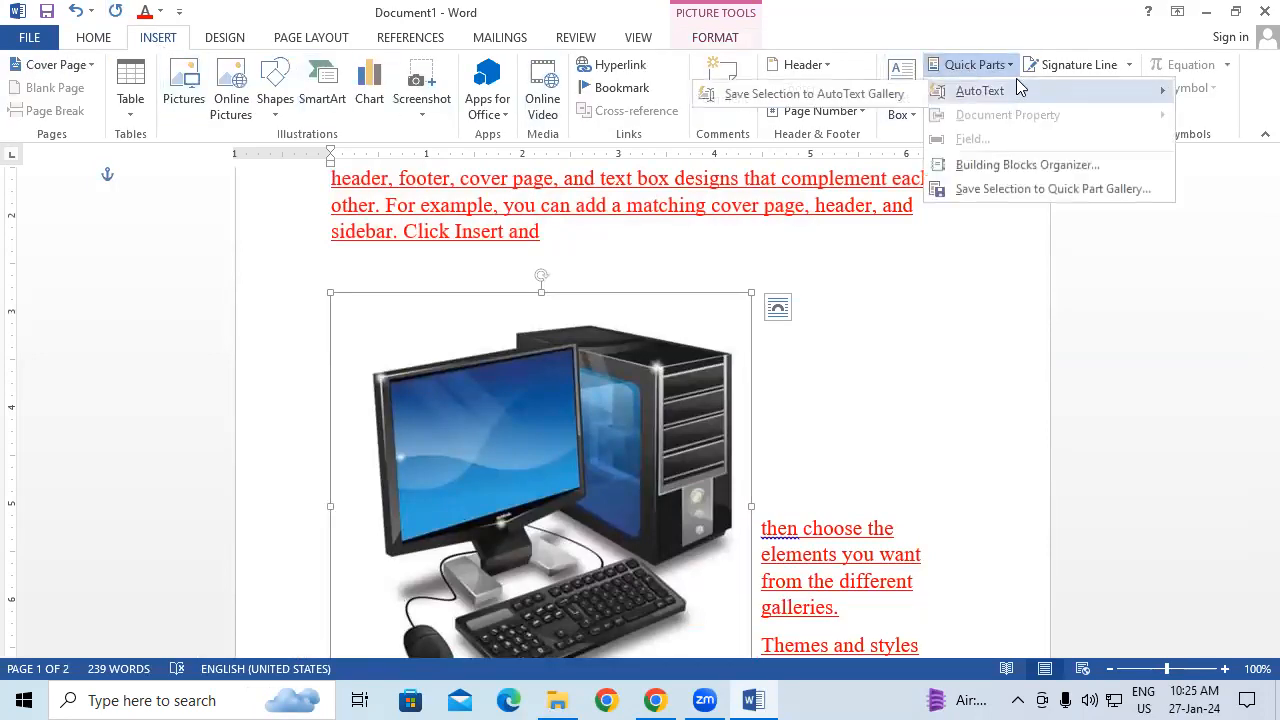
Step: Store the computer picture as AutoText entry 'FFF', then create a new blank document
{"action": "left_click", "coordinate": [822, 94]}
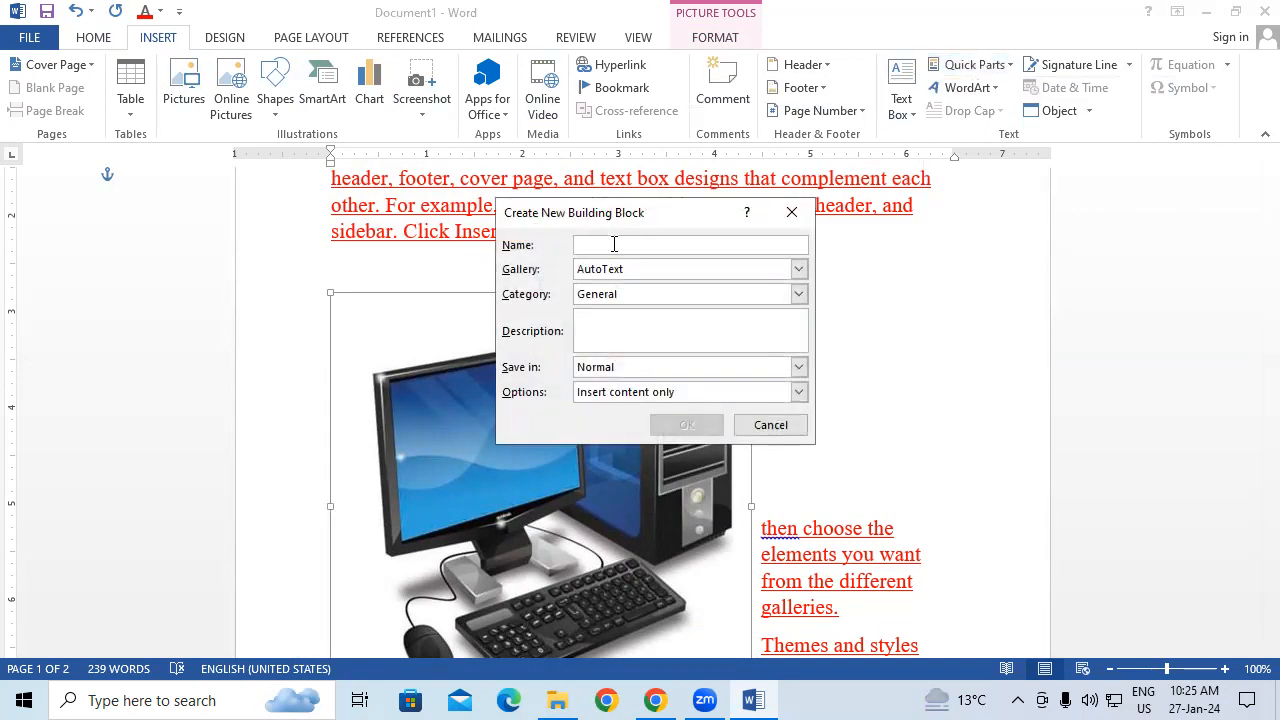
{"action": "type", "text": "FFF"}
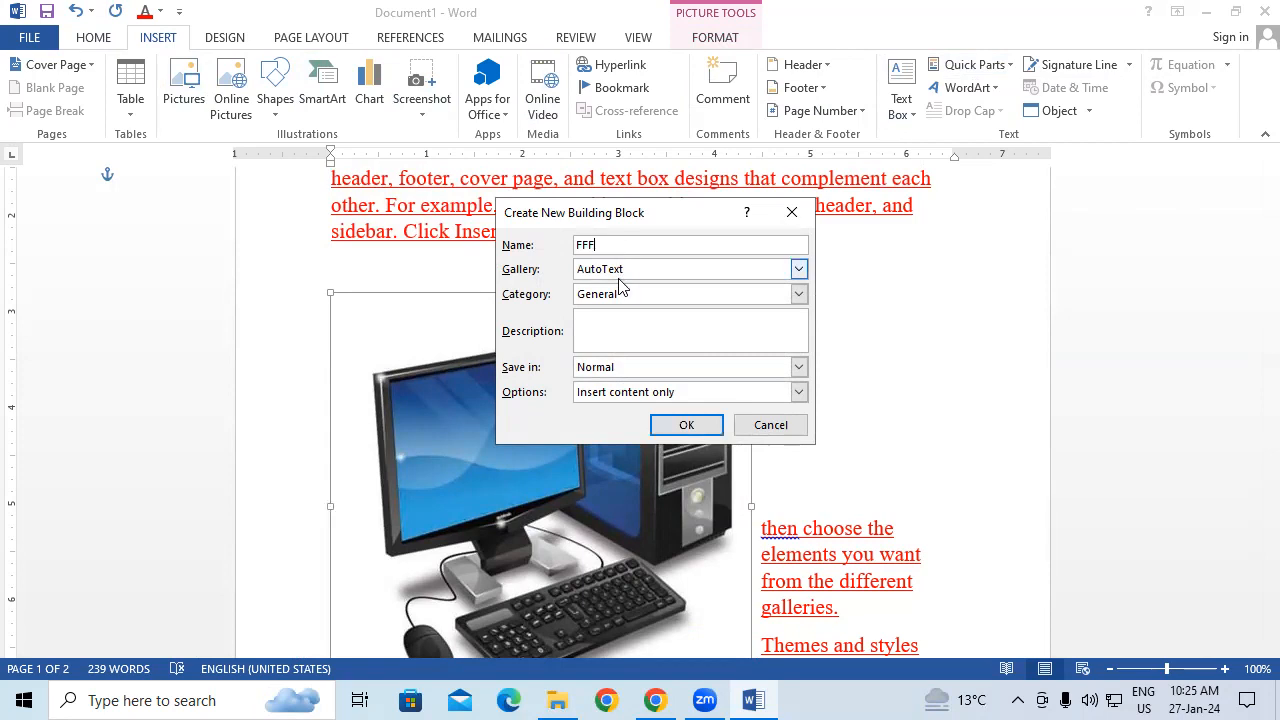
{"action": "left_click", "coordinate": [686, 426]}
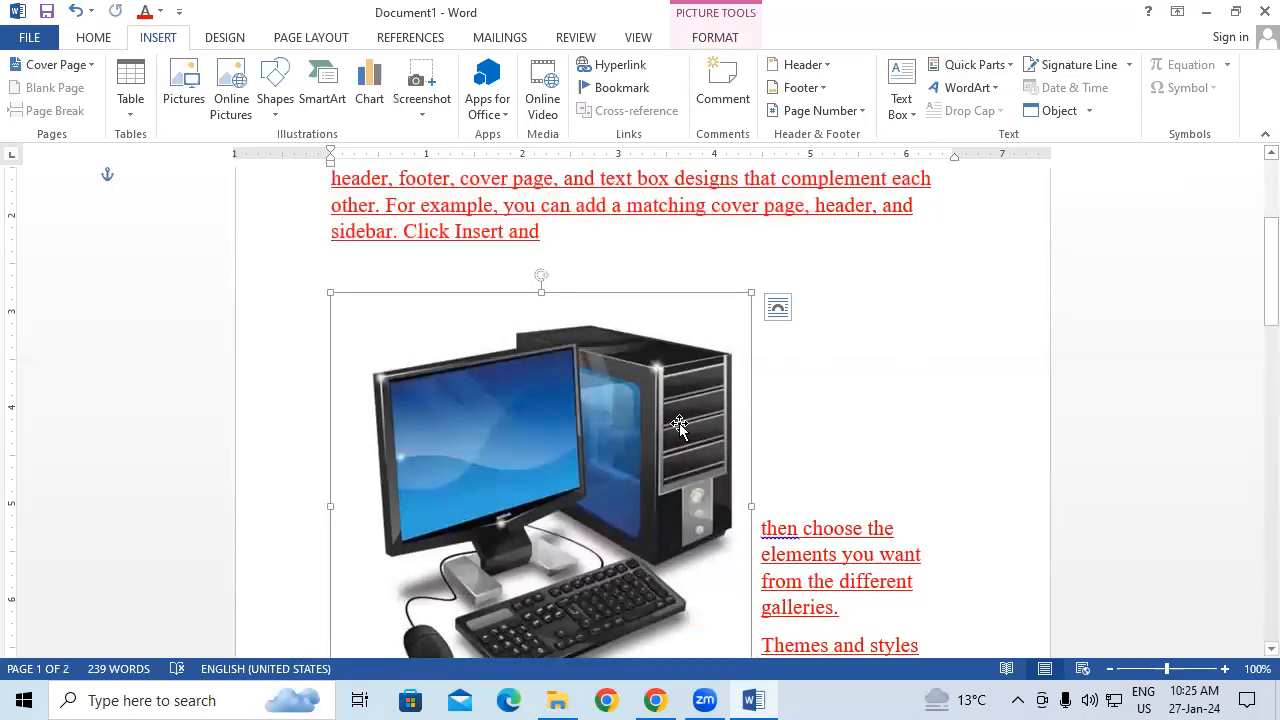
{"action": "key", "text": "ctrl+n"}
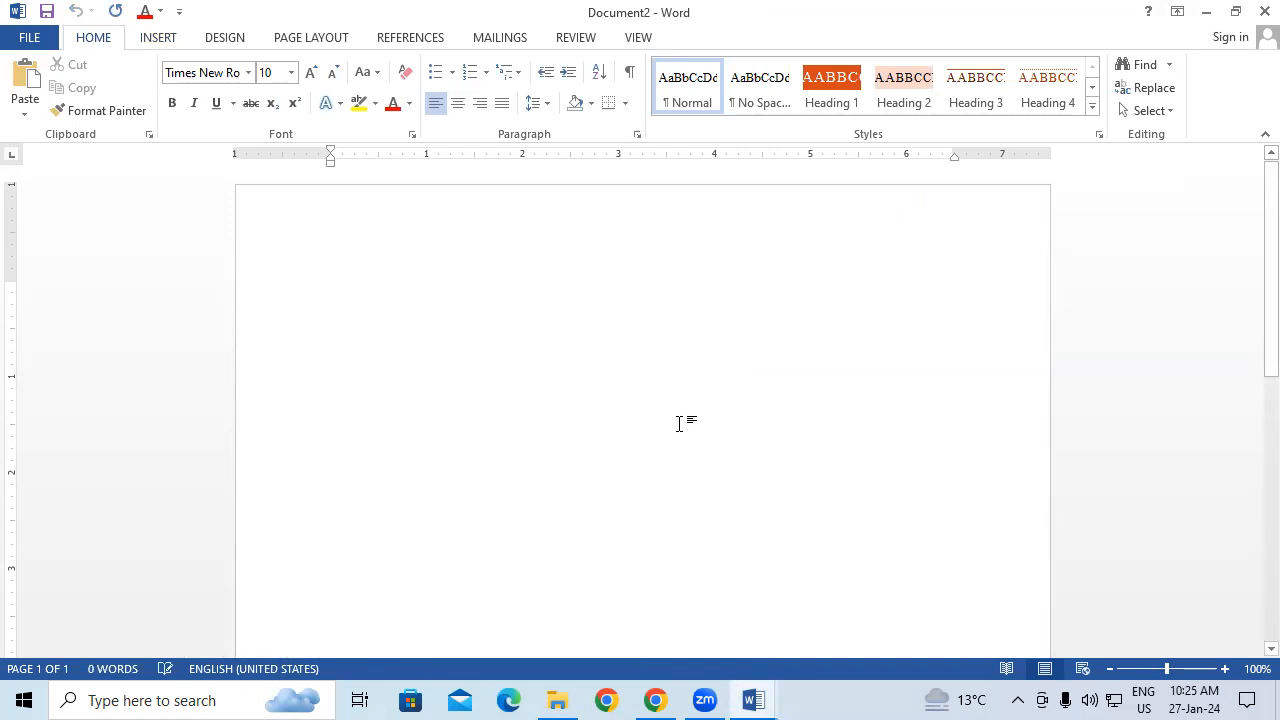
Step: Expand the PPP entry with F3 to fill the document with the red paragraphs
{"action": "left_click", "coordinate": [160, 39]}
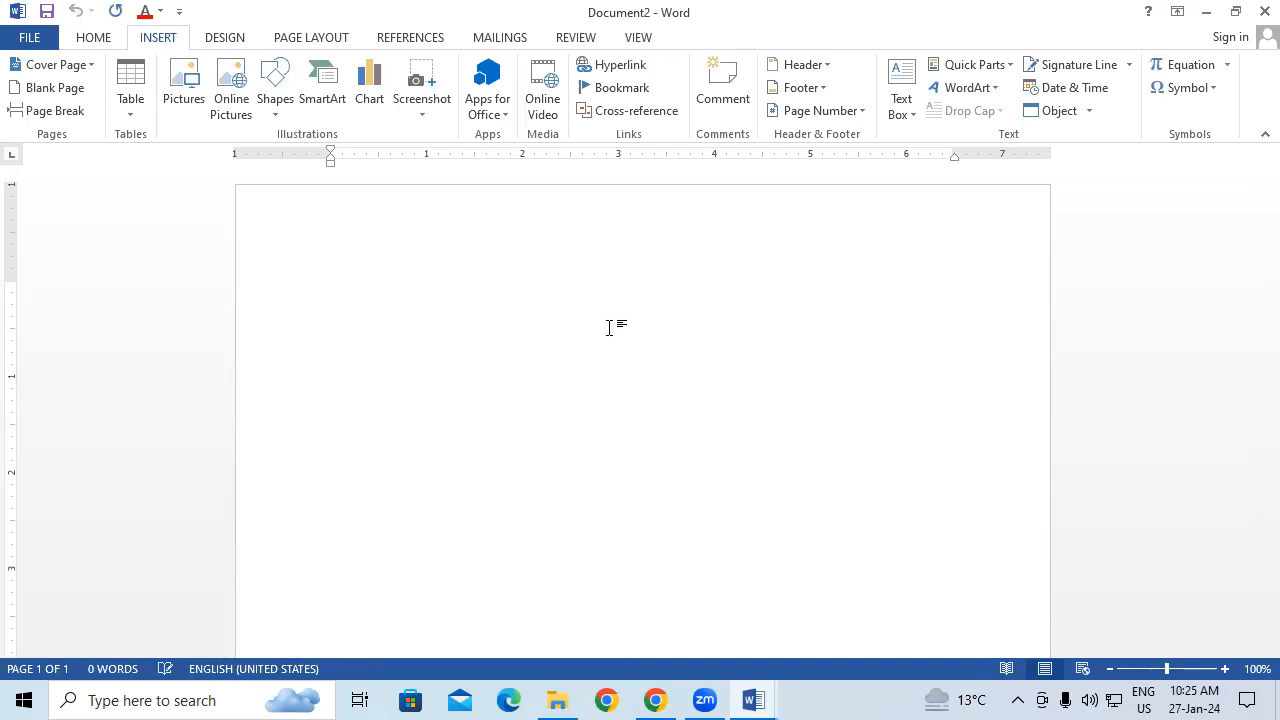
{"action": "type", "text": "PPP"}
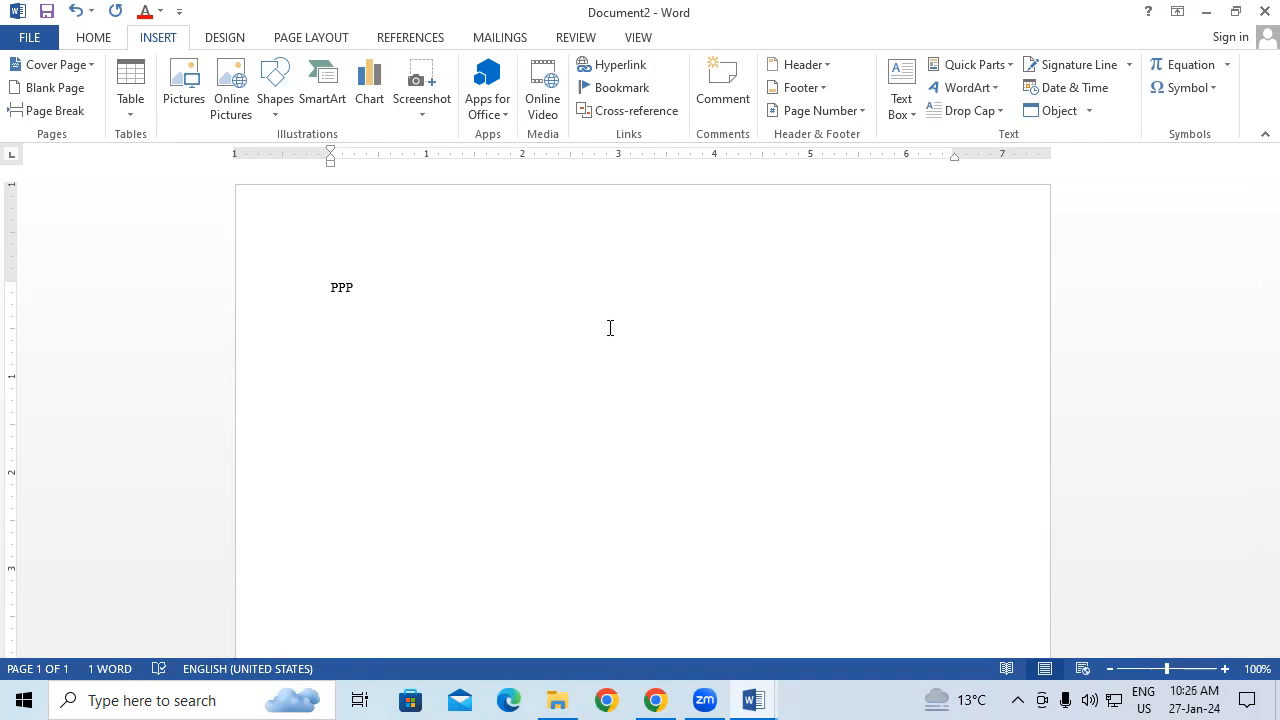
{"action": "key", "text": "F3"}
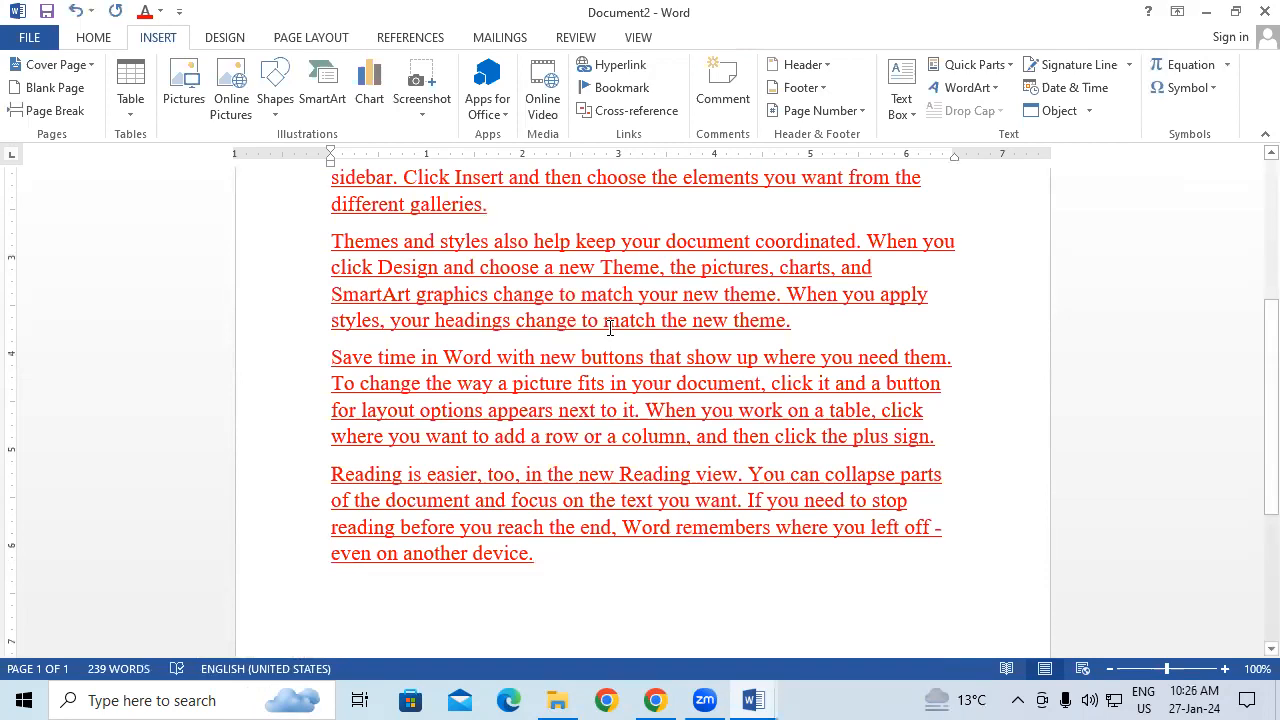
Step: Add blank lines after 'galleries.' and expand FFF there to insert the computer picture
{"action": "scroll", "coordinate": [609, 328], "scroll_direction": "up", "scroll_amount": 3}
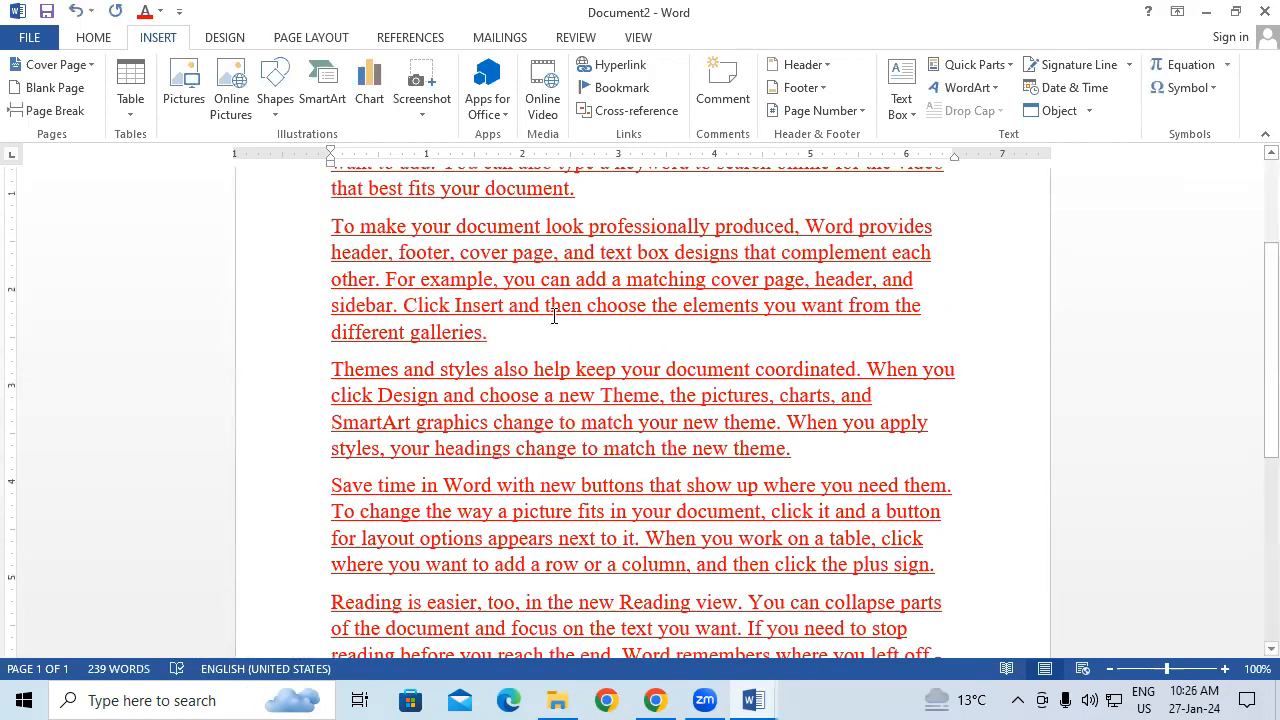
{"action": "left_click", "coordinate": [514, 340]}
{"action": "key", "text": "Return"}
{"action": "key", "text": "Return"}
{"action": "key", "text": "Return"}
{"action": "key", "text": "Return"}
{"action": "key", "text": "Return"}
{"action": "key", "text": "Return"}
{"action": "key", "text": "Return"}
{"action": "key", "text": "Return"}
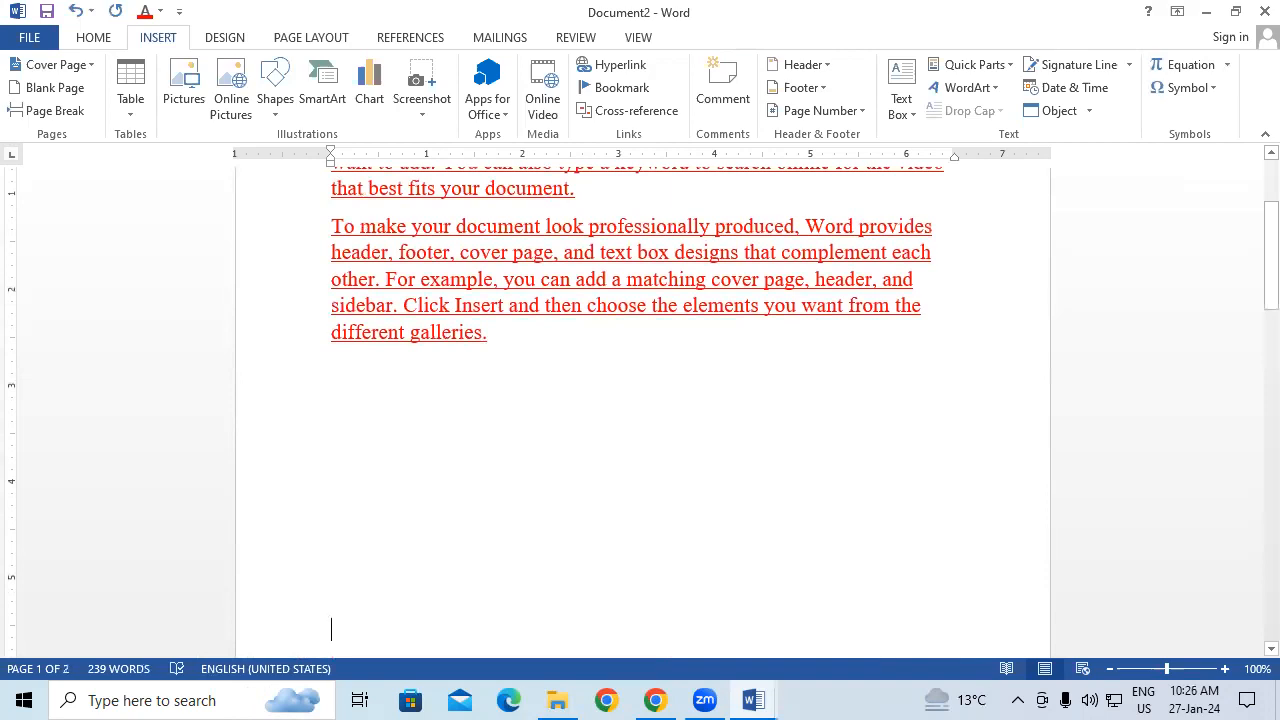
{"action": "left_click", "coordinate": [511, 347]}
{"action": "type", "text": "FFF"}
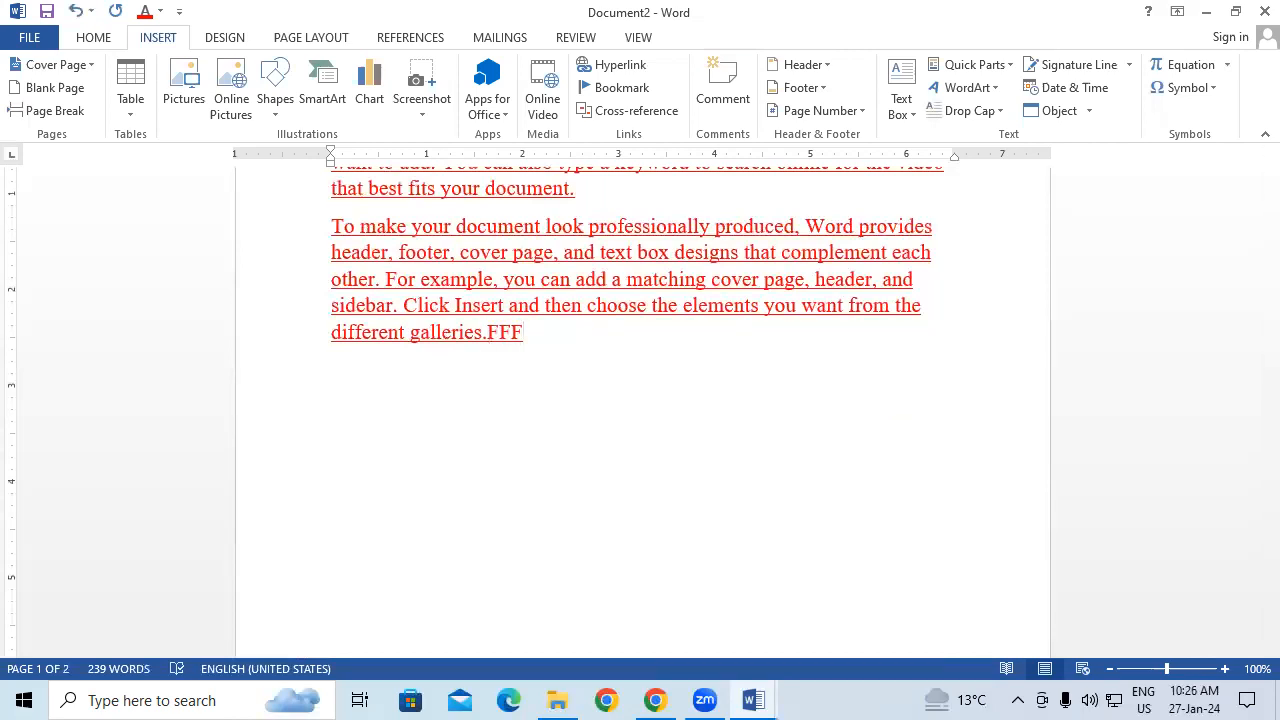
{"action": "key", "text": "F3"}
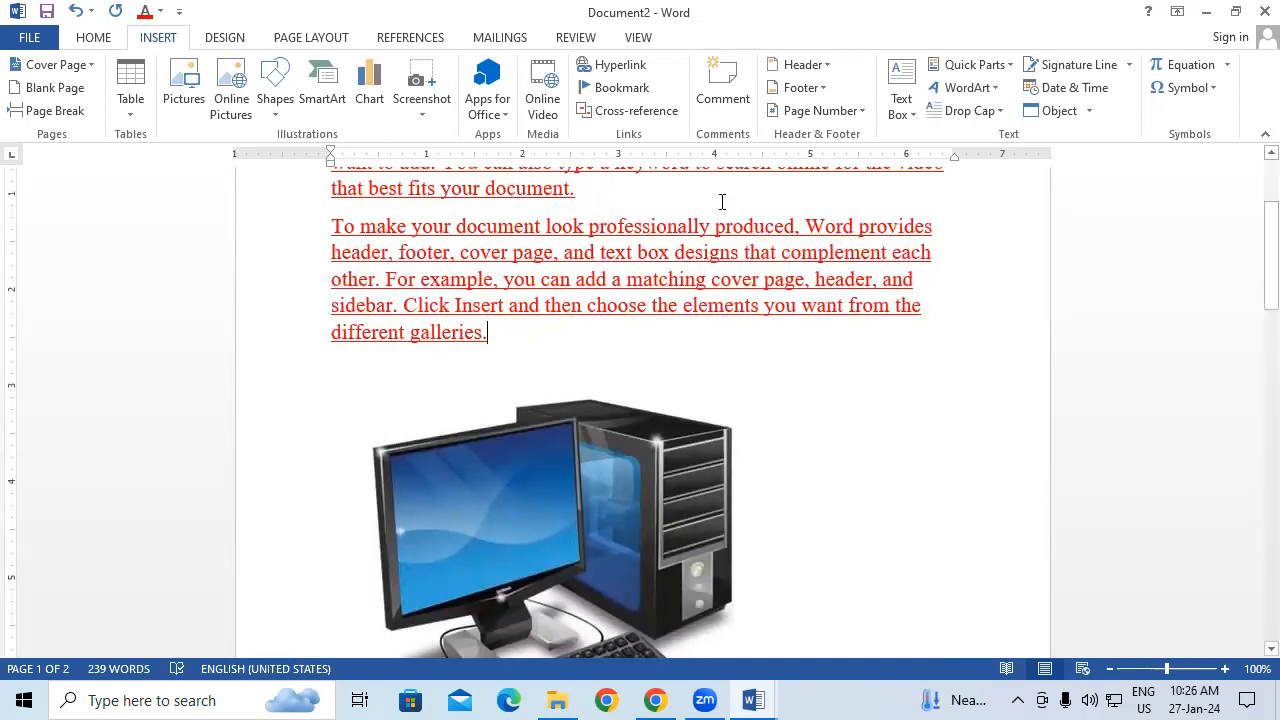
Step: Browse the saved AutoText entries under Quick Parts without inserting any
{"action": "left_click", "coordinate": [984, 68]}
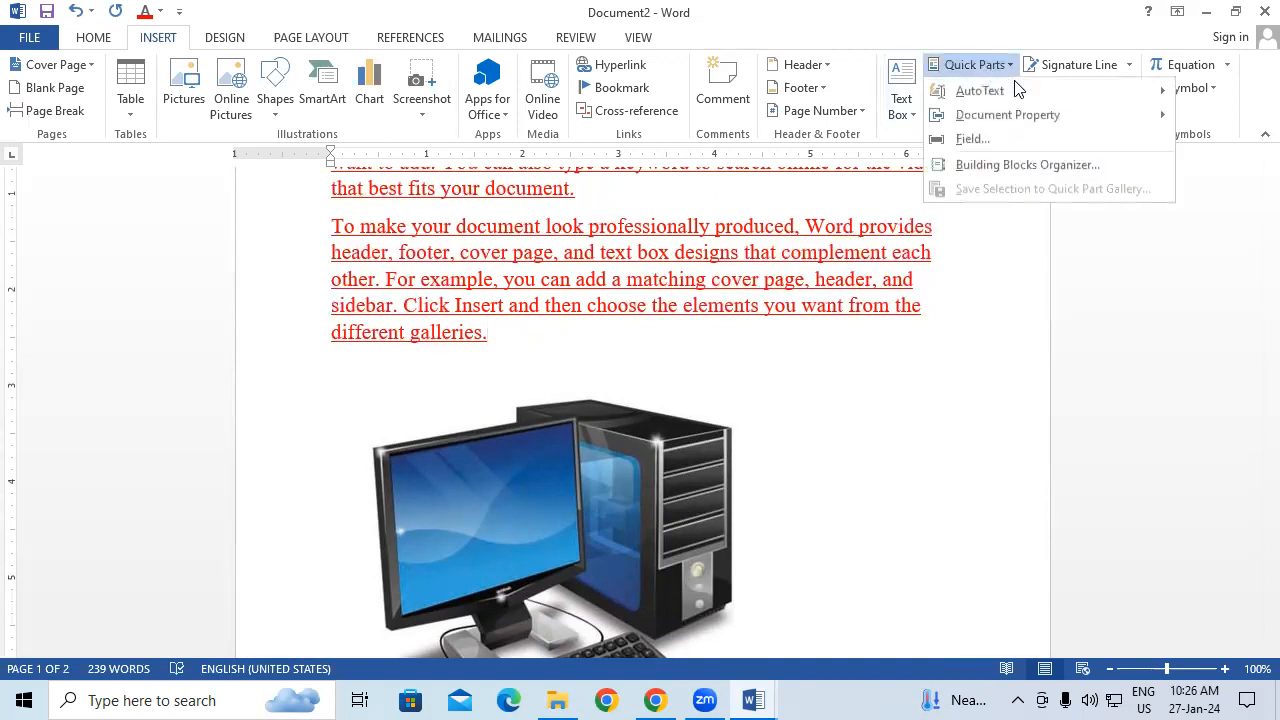
{"action": "mouse_move", "coordinate": [1020, 88]}
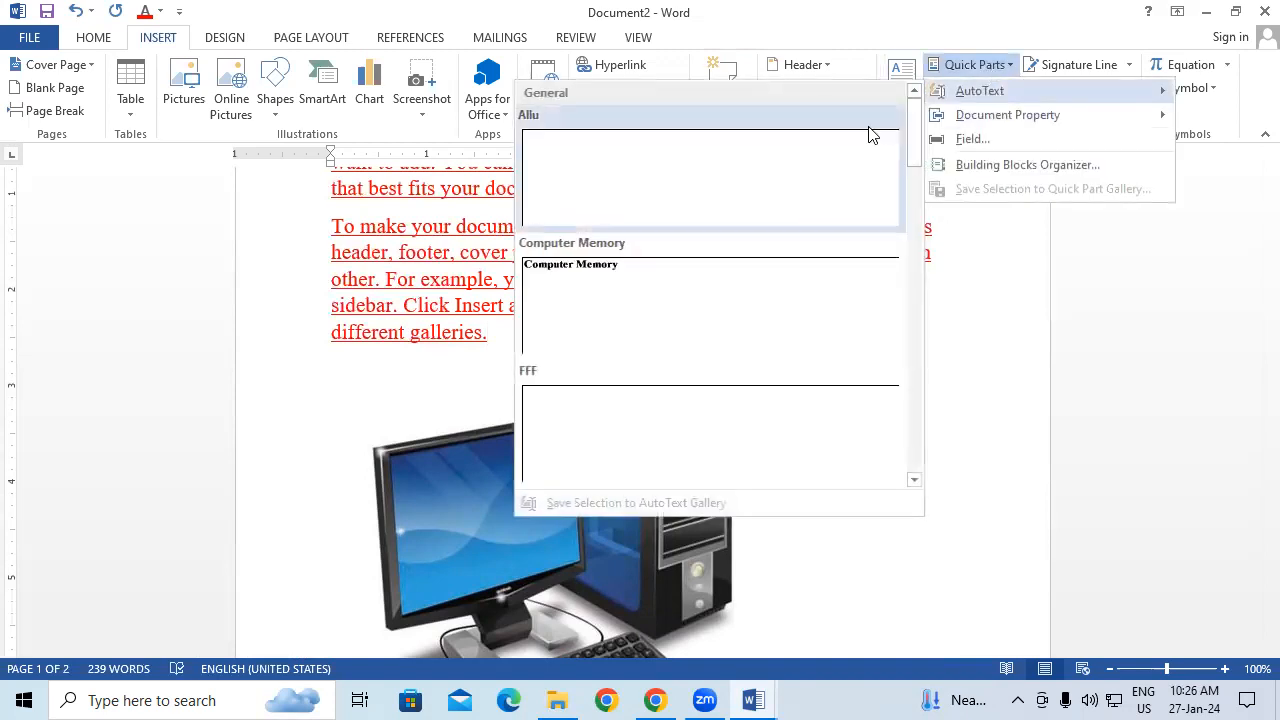
{"action": "left_click_drag", "start_coordinate": [914, 135], "coordinate": [936, 448]}
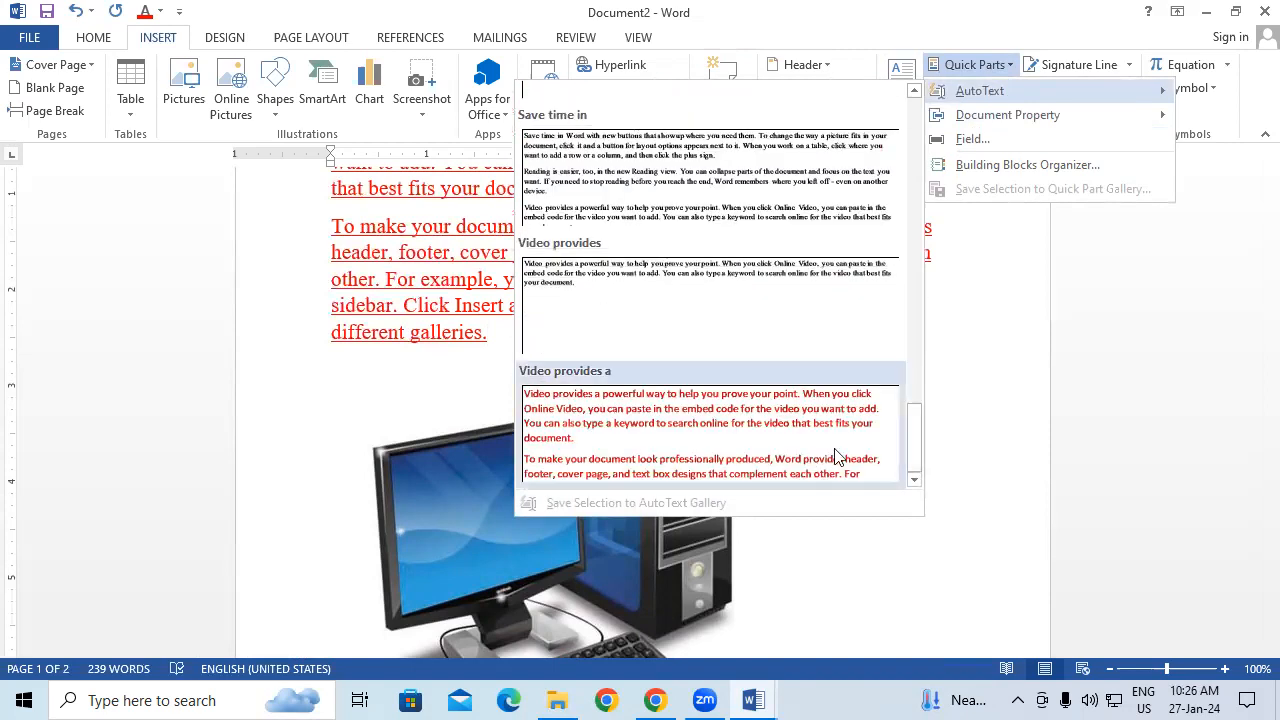
{"action": "left_click_drag", "start_coordinate": [924, 438], "coordinate": [872, 126]}
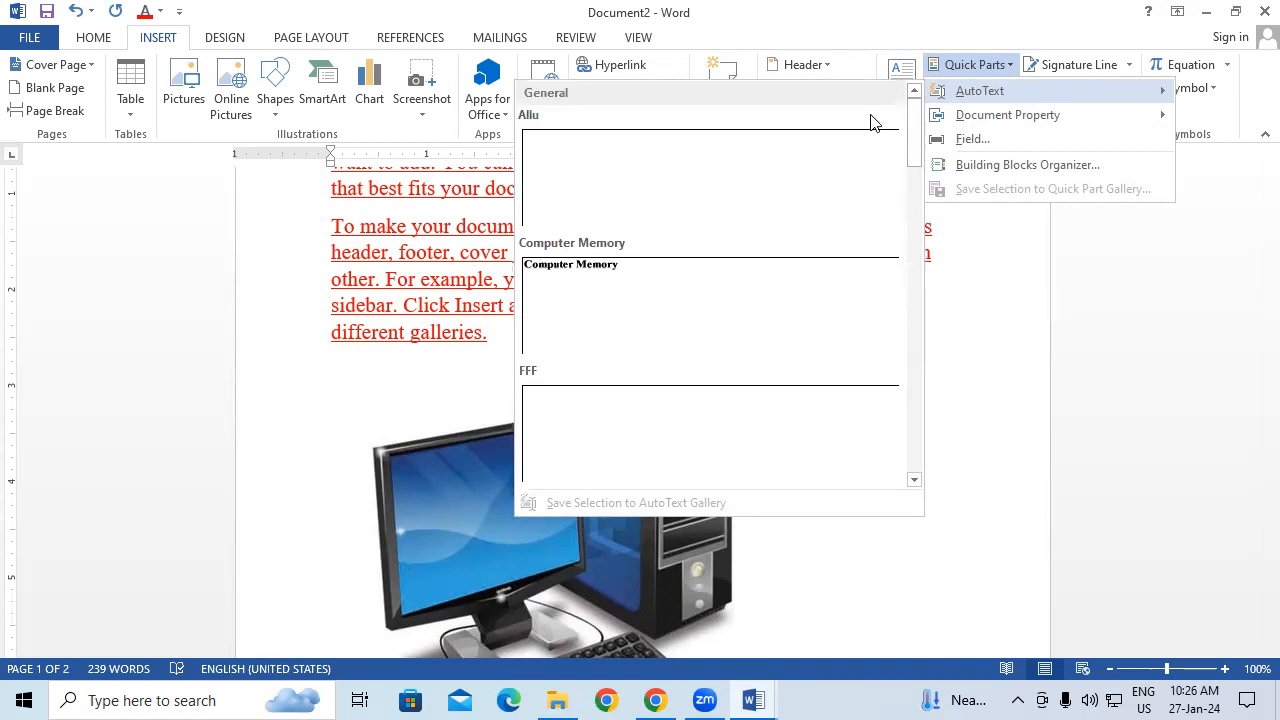
{"action": "left_click", "coordinate": [922, 557]}
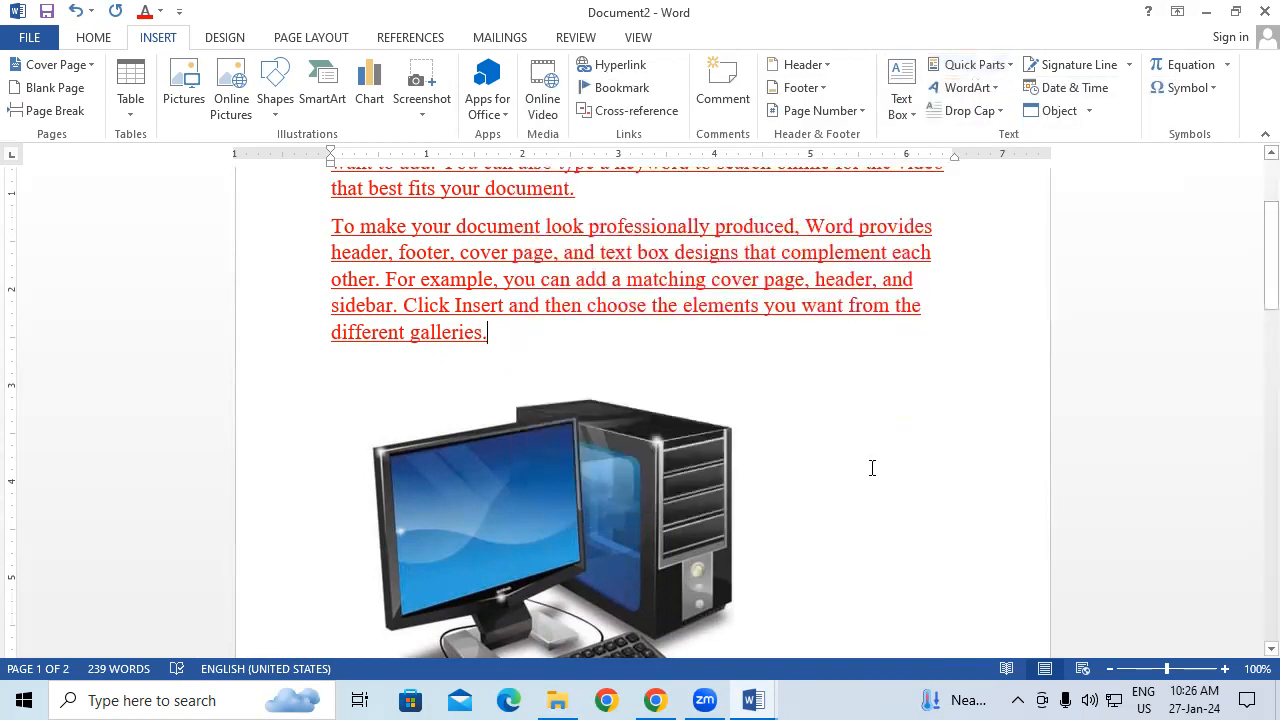
Step: Select passages from the cover-page text through the computer picture, then clear the selection
{"action": "left_click_drag", "start_coordinate": [454, 262], "coordinate": [543, 306]}
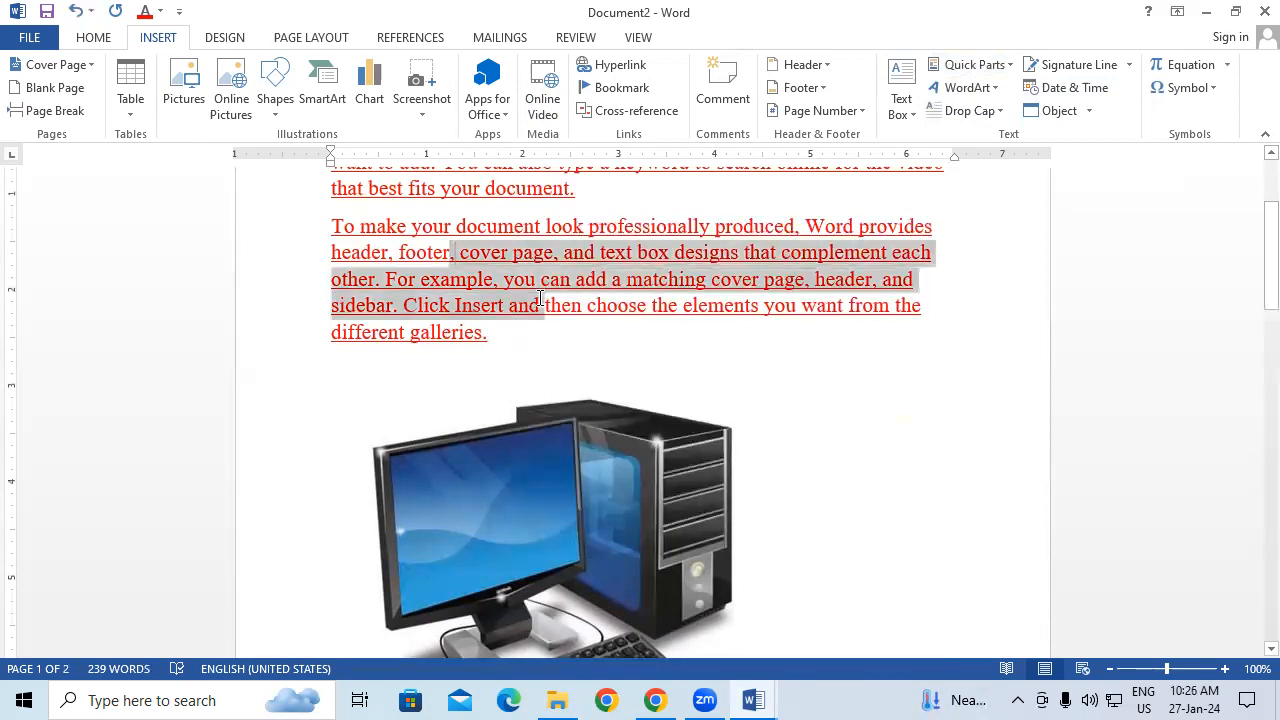
{"action": "left_click", "coordinate": [654, 318]}
{"action": "left_click_drag", "start_coordinate": [603, 279], "coordinate": [572, 504]}
{"action": "left_click", "coordinate": [860, 442]}
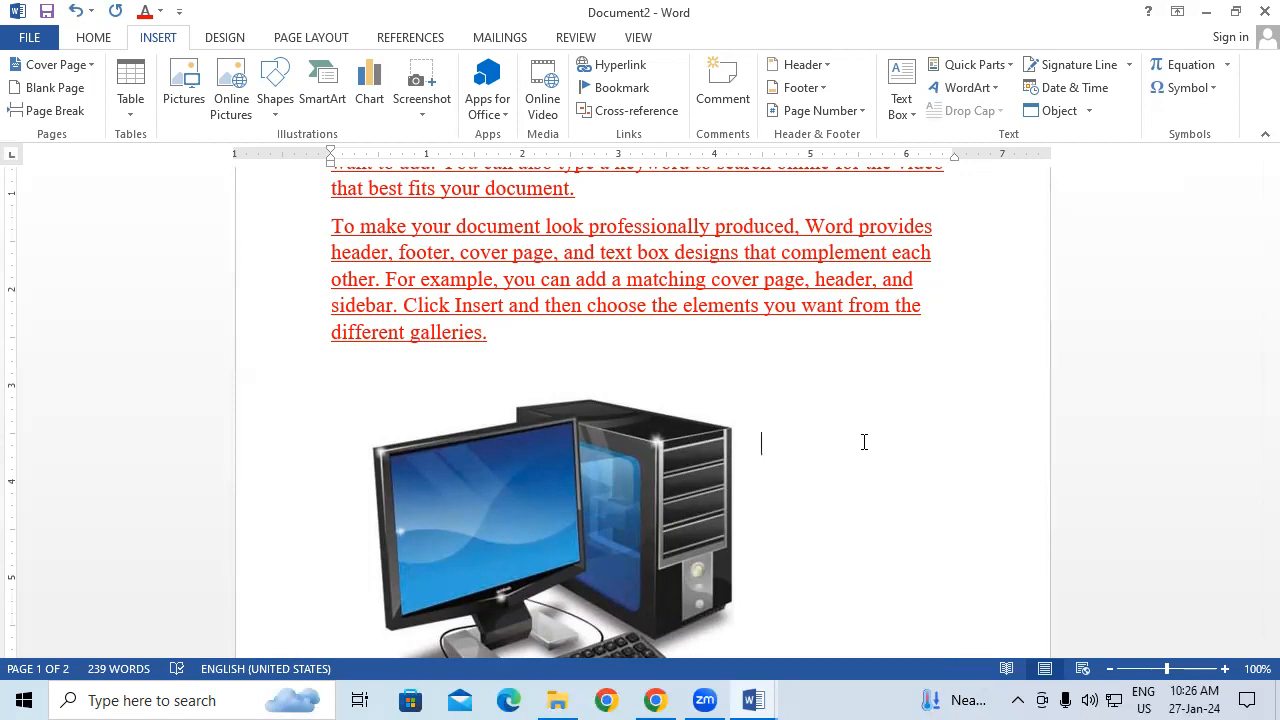
Step: Look through the Document Property fields without inserting one, then create a new blank document
{"action": "left_click", "coordinate": [990, 65]}
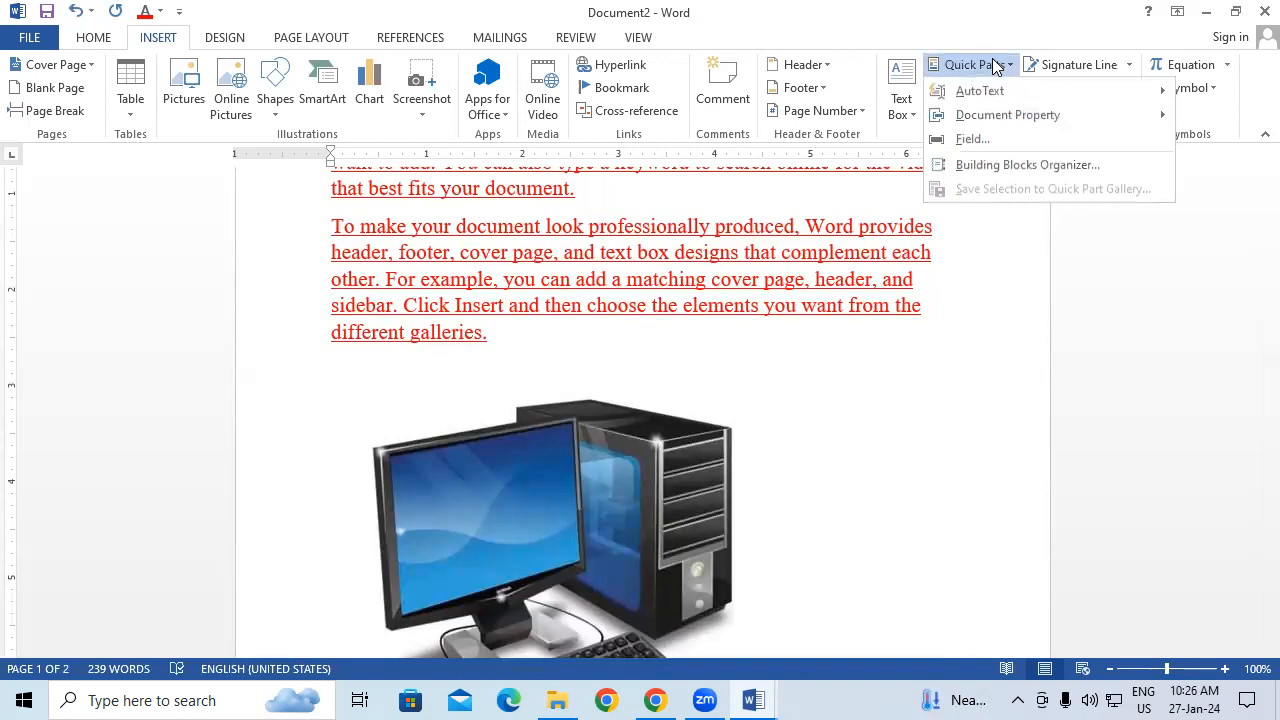
{"action": "mouse_move", "coordinate": [1010, 124]}
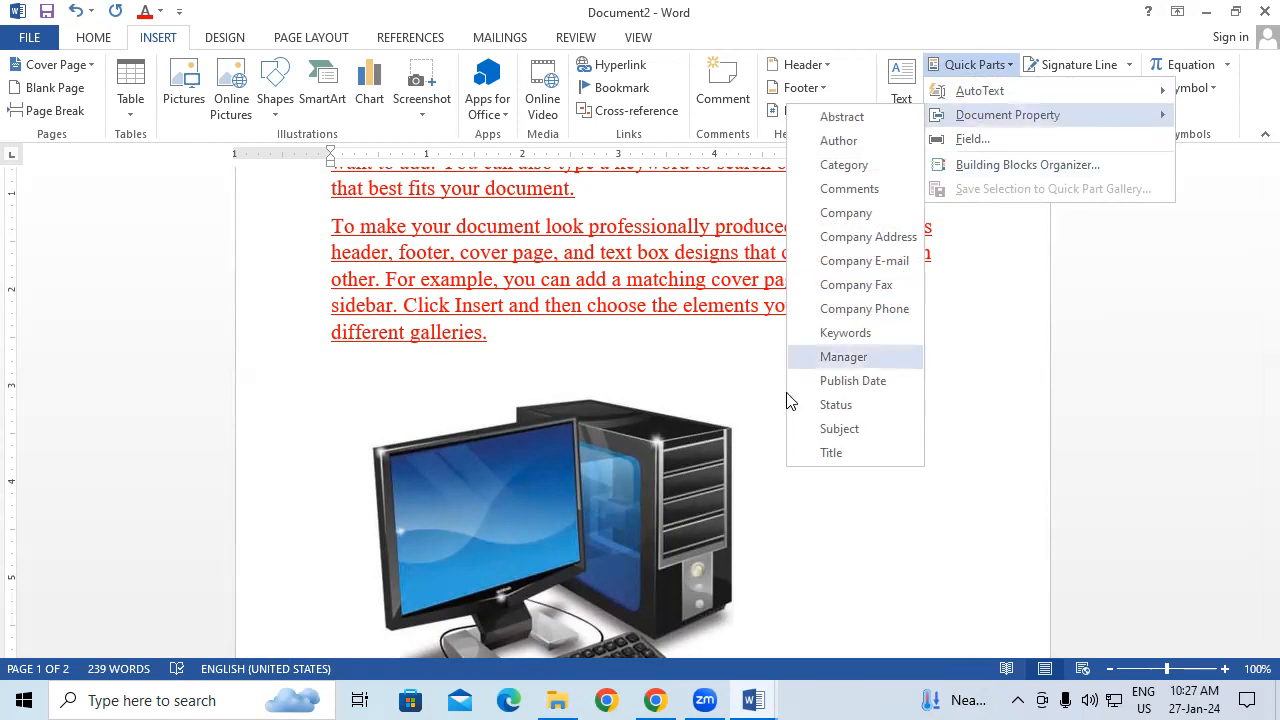
{"action": "left_click", "coordinate": [744, 382]}
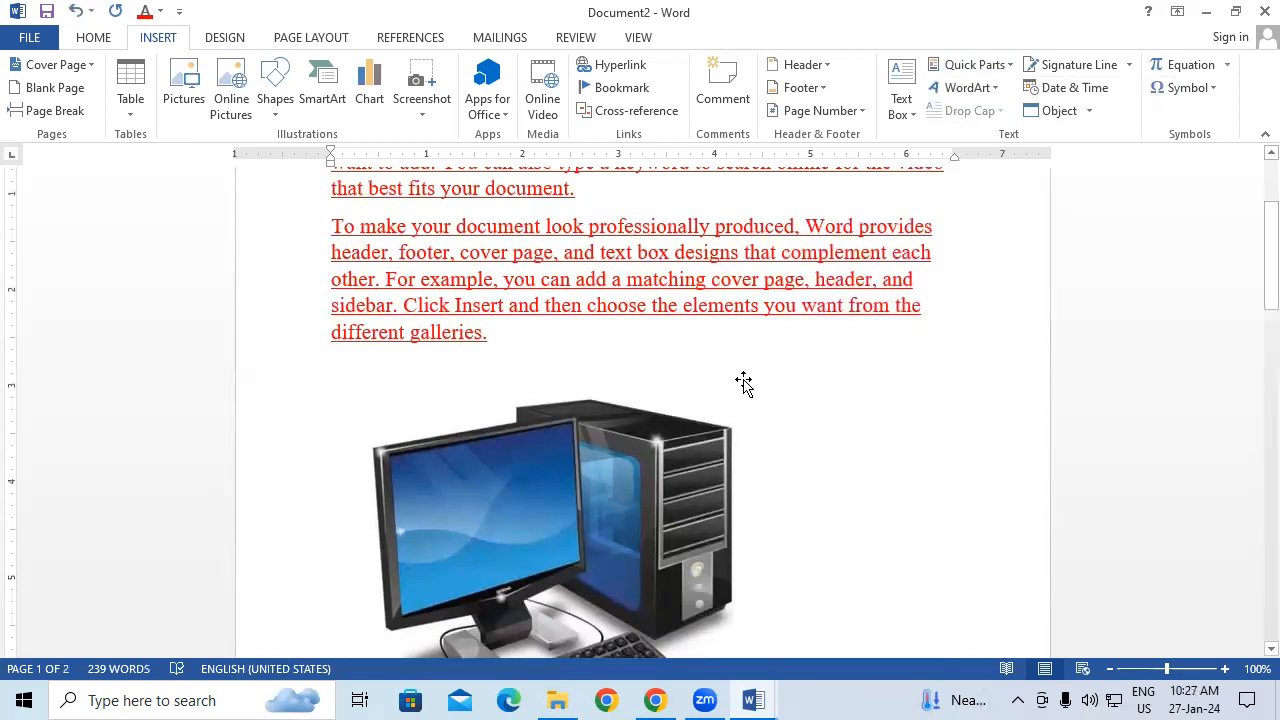
{"action": "key", "text": "ctrl+n"}
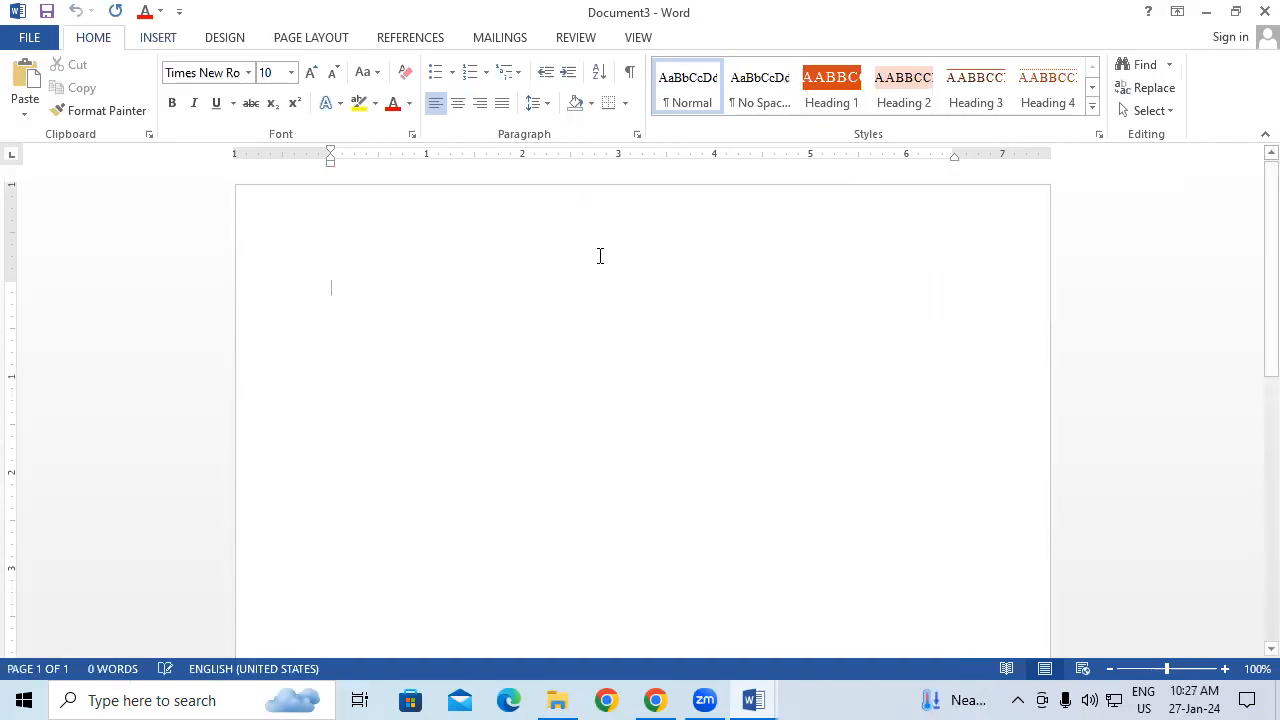
Step: Insert a third-row-style WordArt reading 'GAYATRI COMPUTER' and select its text
{"action": "left_click", "coordinate": [165, 42]}
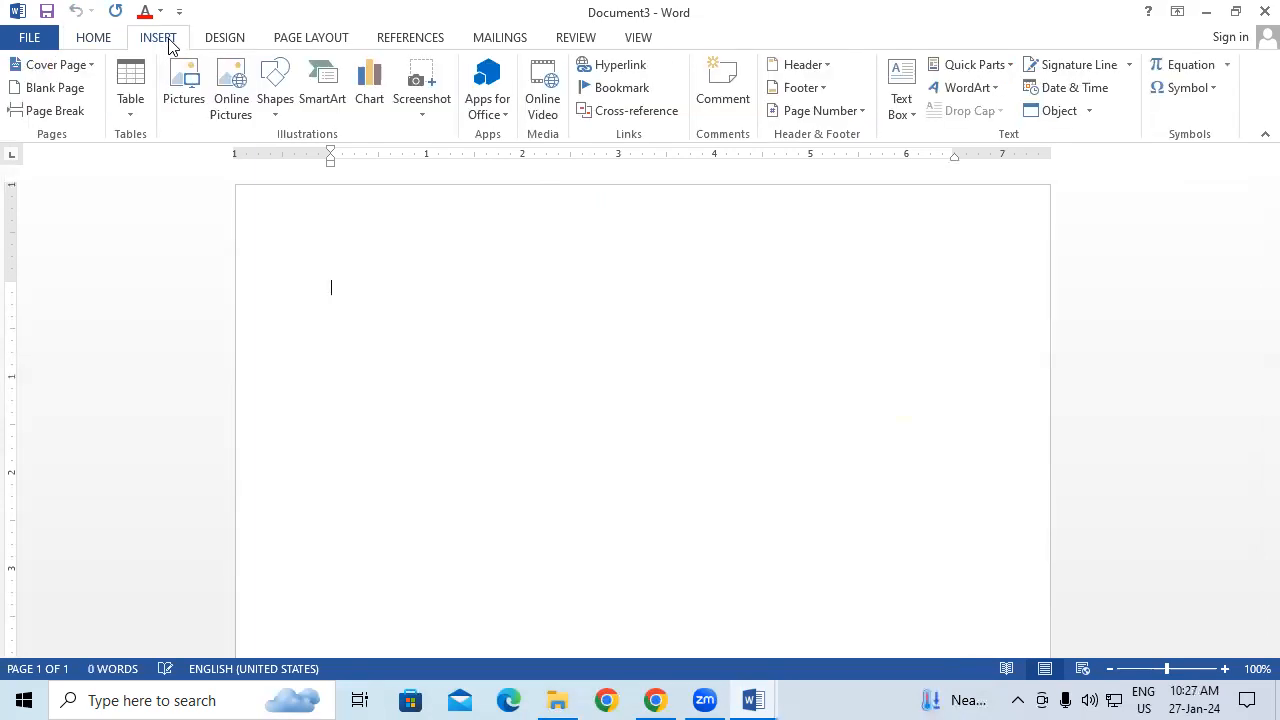
{"action": "left_click", "coordinate": [991, 90]}
{"action": "left_click", "coordinate": [953, 242]}
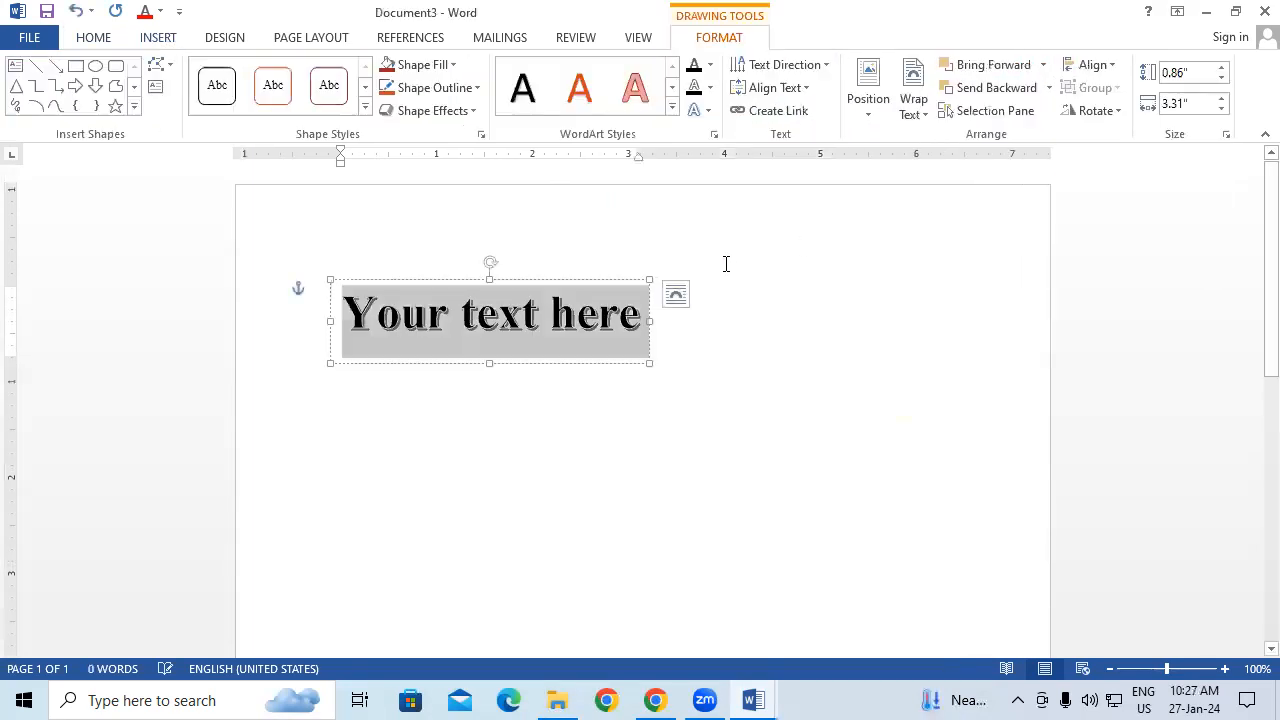
{"action": "type", "text": "GAYATRI"}
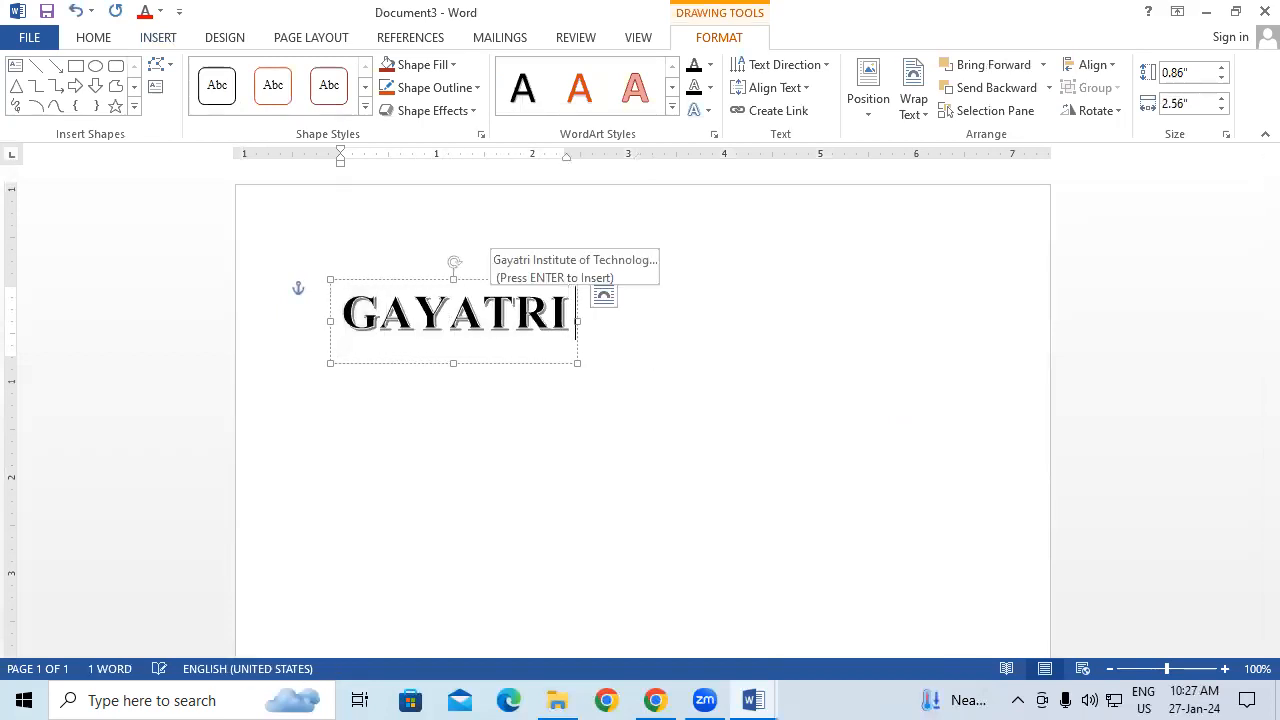
{"action": "type", "text": " COMP"}
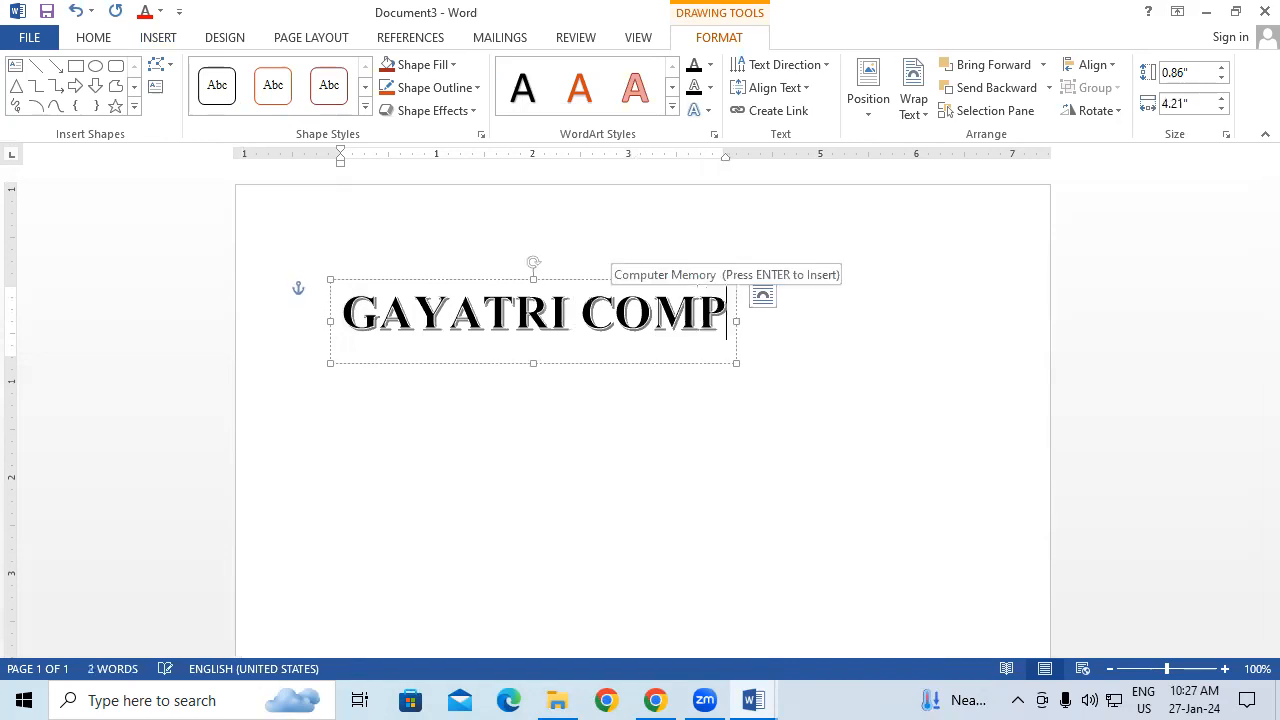
{"action": "type", "text": "UTER"}
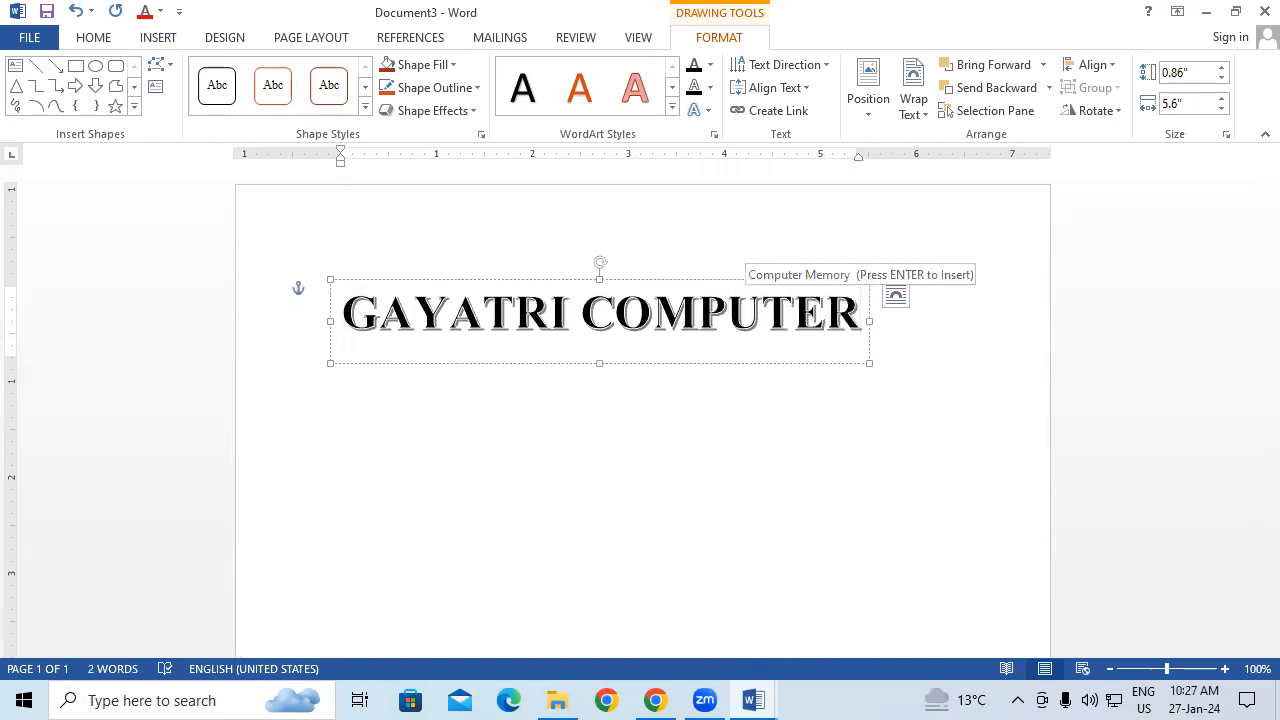
{"action": "left_click_drag", "start_coordinate": [356, 311], "coordinate": [972, 342]}
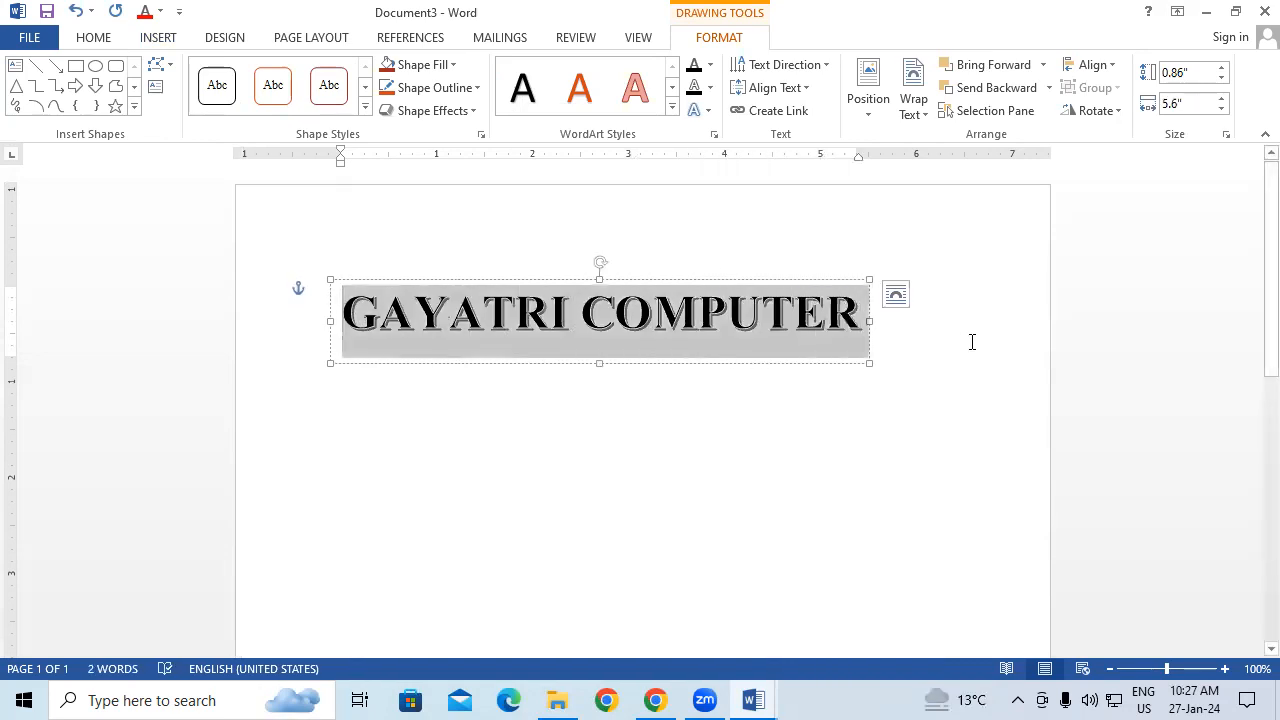
Step: Make the GAYATRI COMPUTER text red with an outer shadow
{"action": "left_click", "coordinate": [709, 65]}
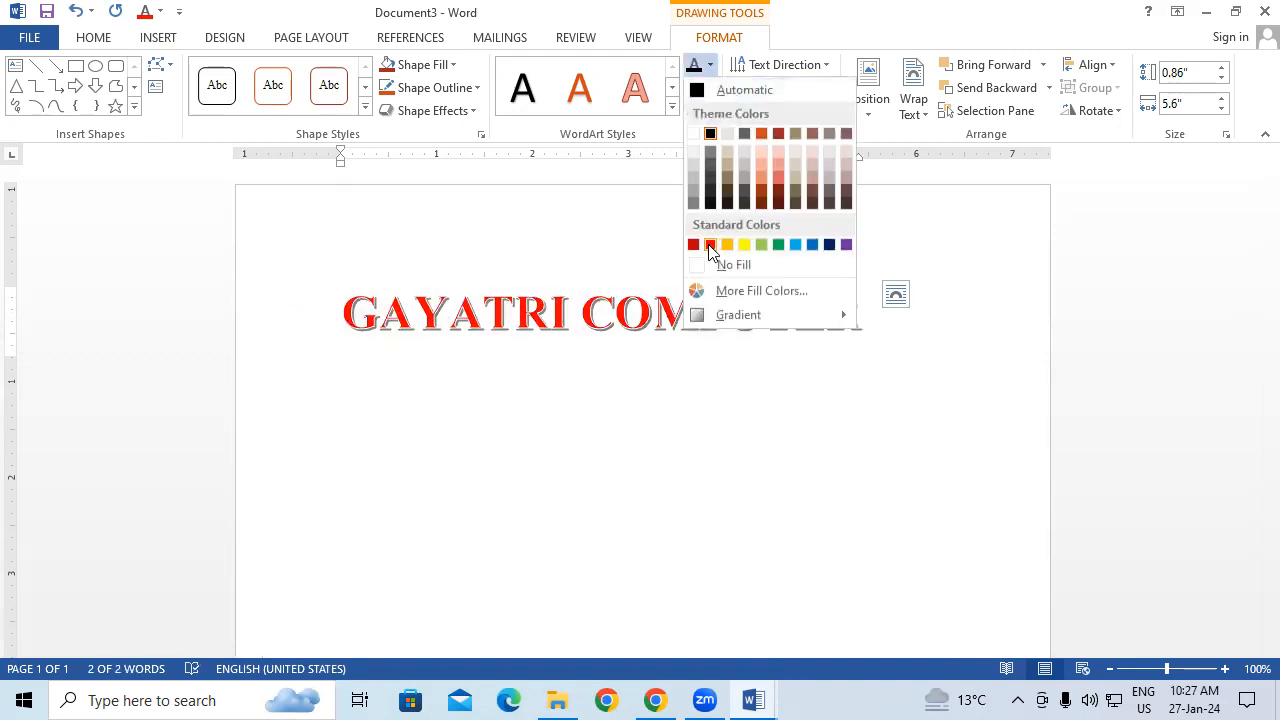
{"action": "left_click", "coordinate": [715, 245]}
{"action": "left_click", "coordinate": [707, 110]}
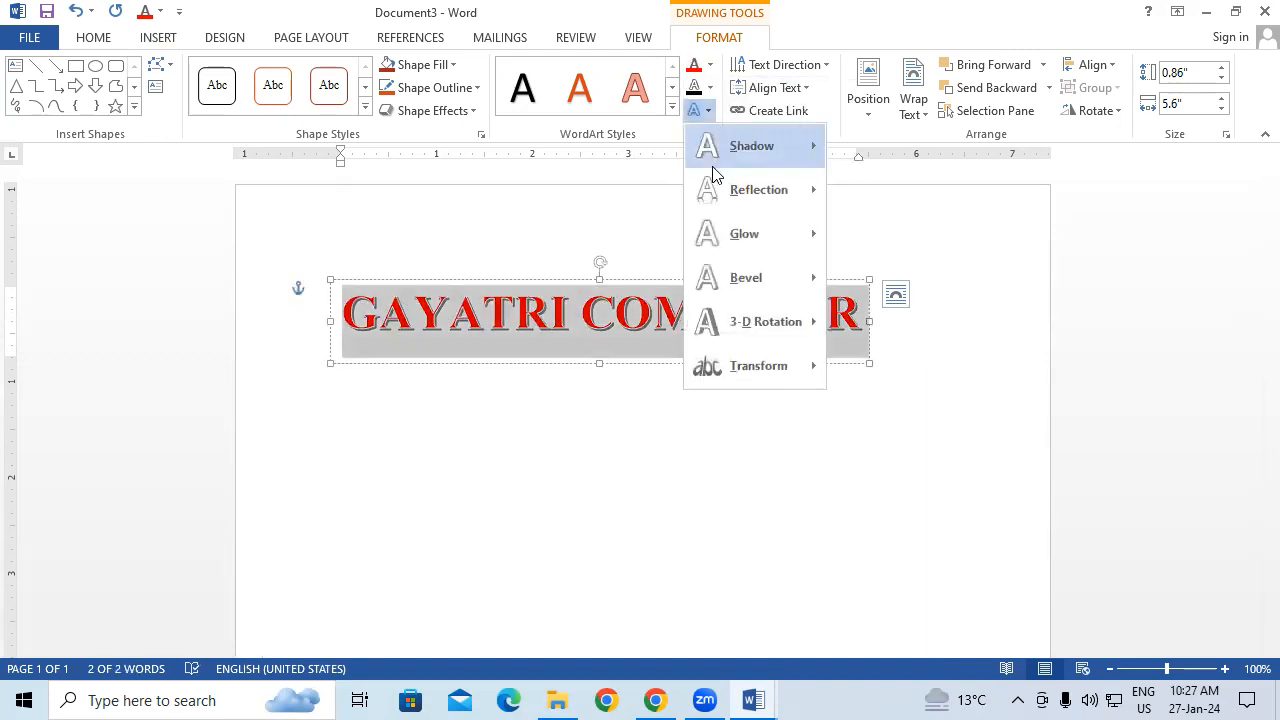
{"action": "mouse_move", "coordinate": [740, 150]}
{"action": "left_click", "coordinate": [868, 337]}
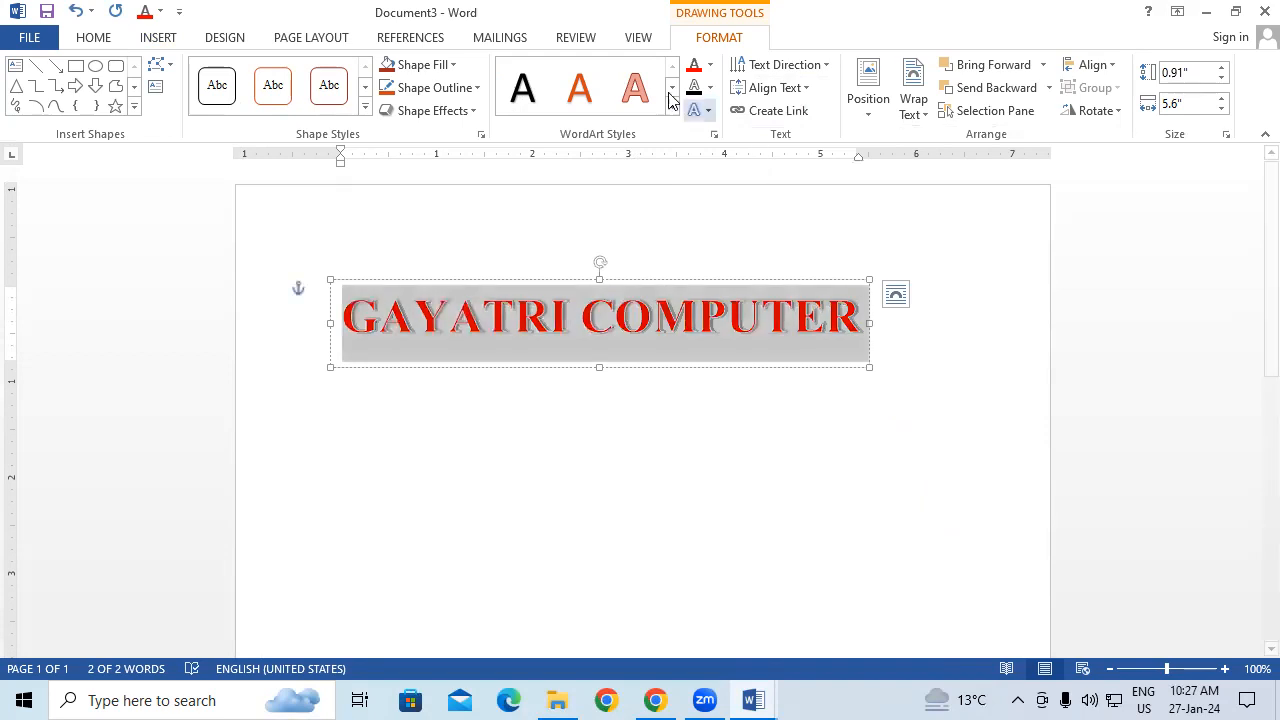
Step: Transform the title into an Arch Up curve, enlarge its box and move it higher
{"action": "left_click", "coordinate": [697, 115]}
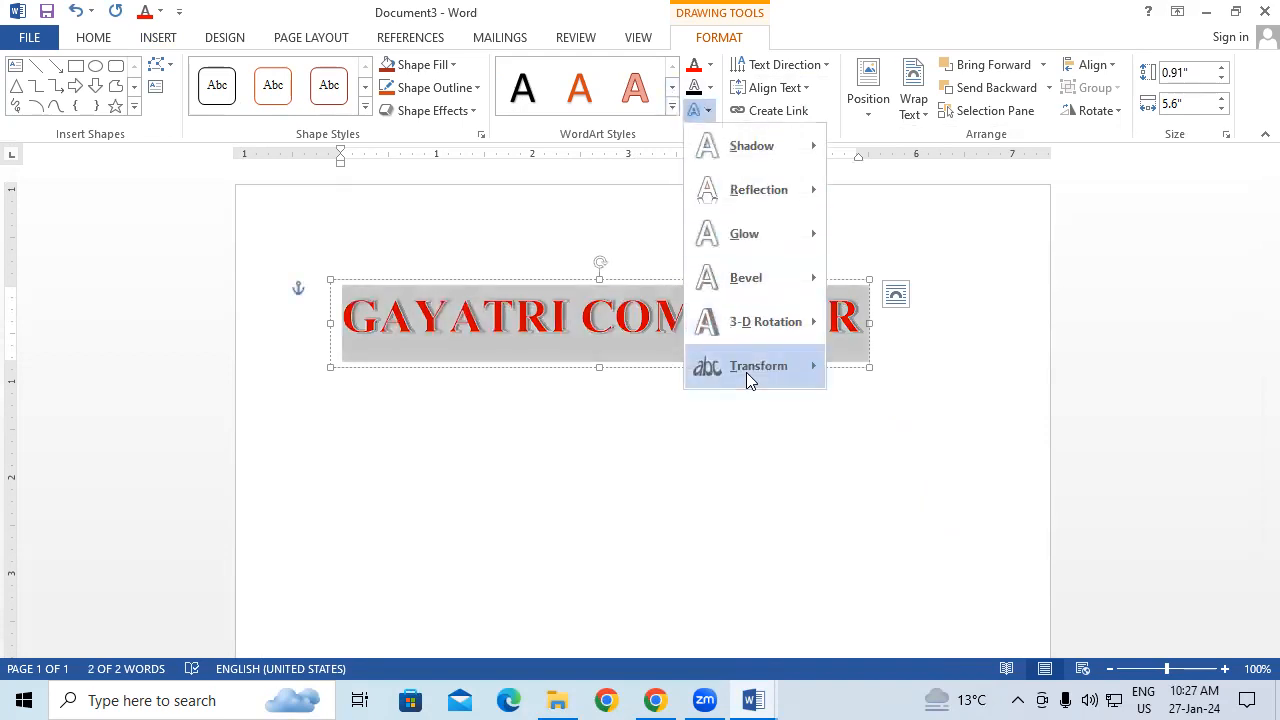
{"action": "mouse_move", "coordinate": [746, 372]}
{"action": "left_click", "coordinate": [844, 322]}
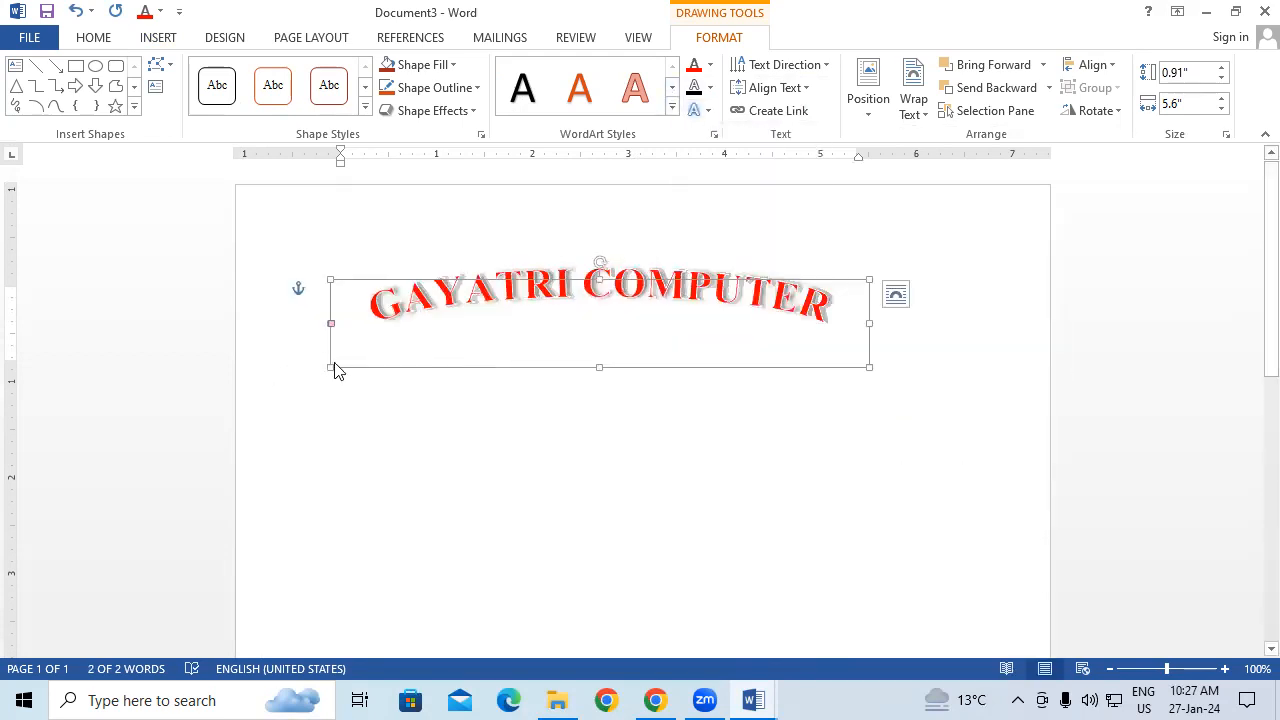
{"action": "left_click_drag", "start_coordinate": [331, 367], "coordinate": [406, 474]}
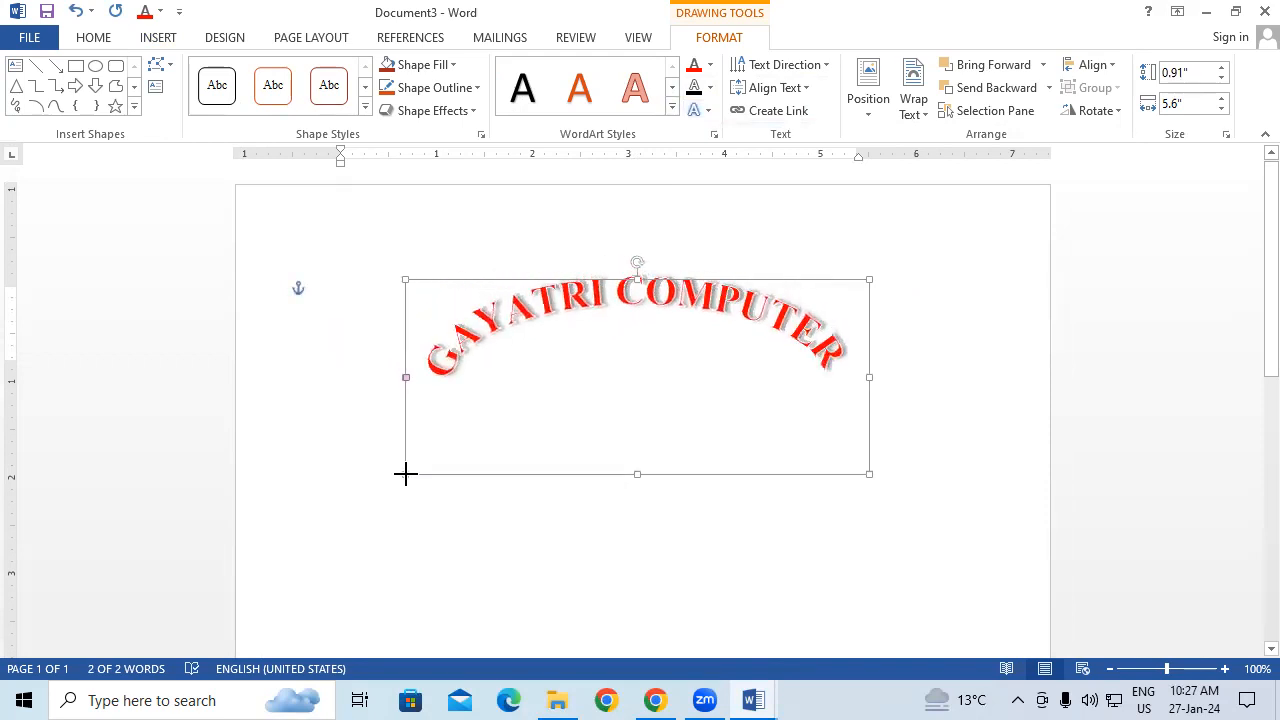
{"action": "left_click_drag", "start_coordinate": [584, 479], "coordinate": [594, 405]}
{"action": "left_click", "coordinate": [680, 523]}
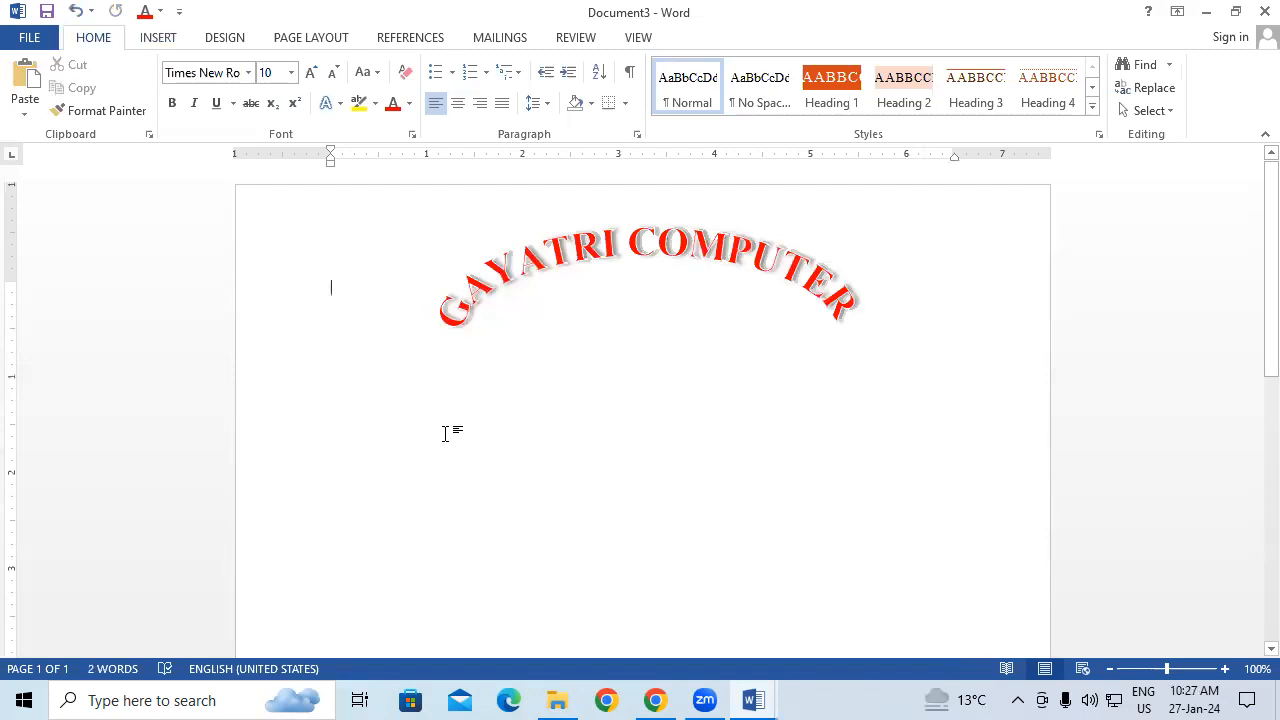
{"action": "left_click", "coordinate": [155, 36]}
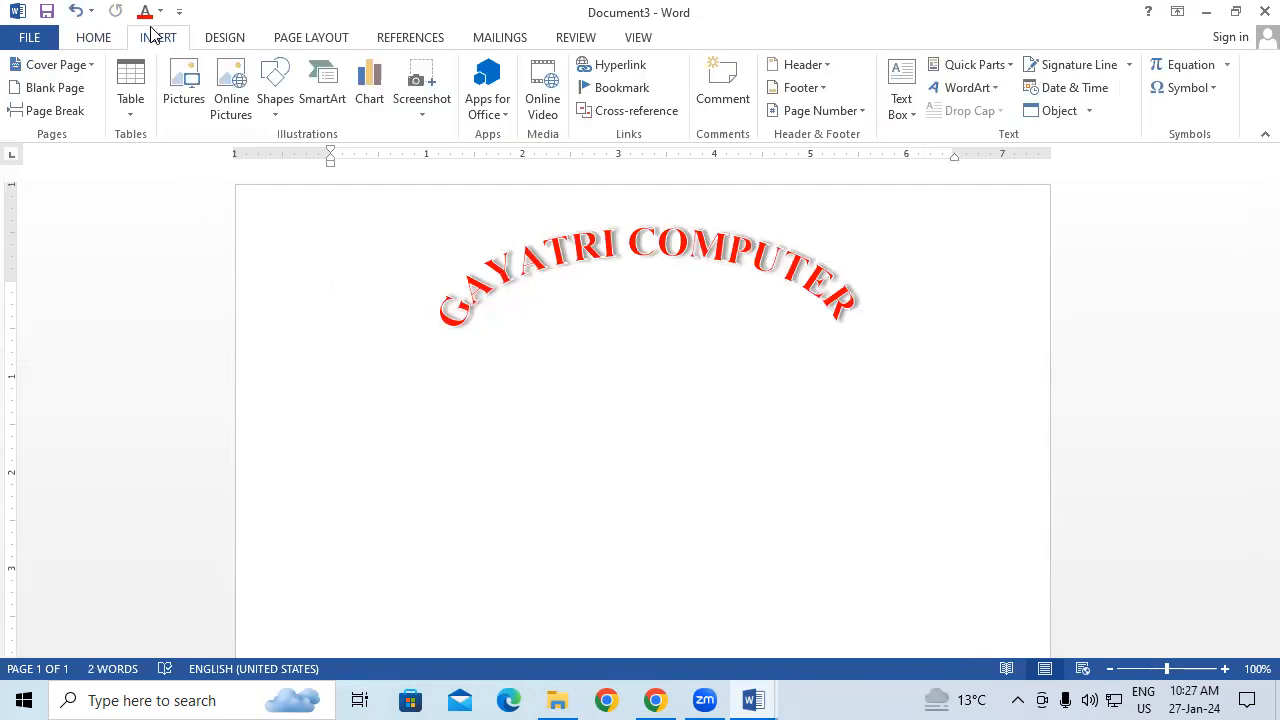
Step: Draw a wide rectangle under the title containing enlarged text 'PADRAUNA KUSHINAGAR'
{"action": "left_click", "coordinate": [275, 90]}
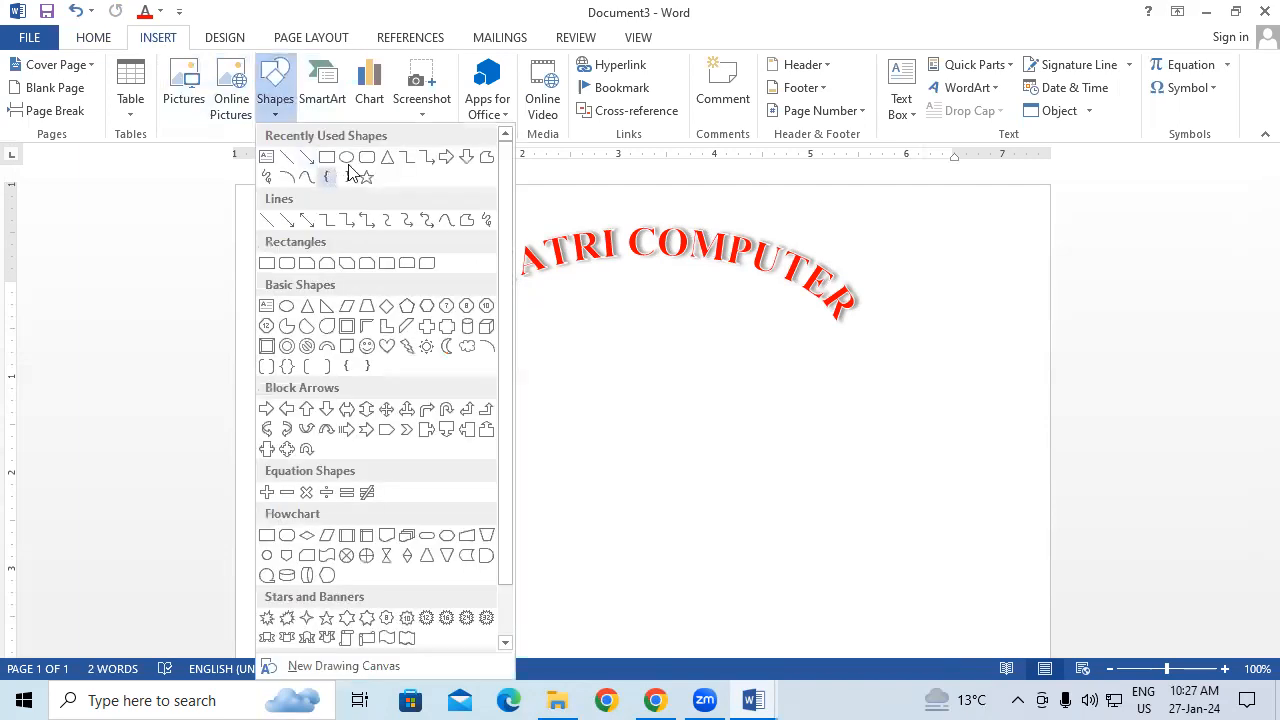
{"action": "left_click", "coordinate": [370, 162]}
{"action": "left_click_drag", "start_coordinate": [443, 347], "coordinate": [848, 383]}
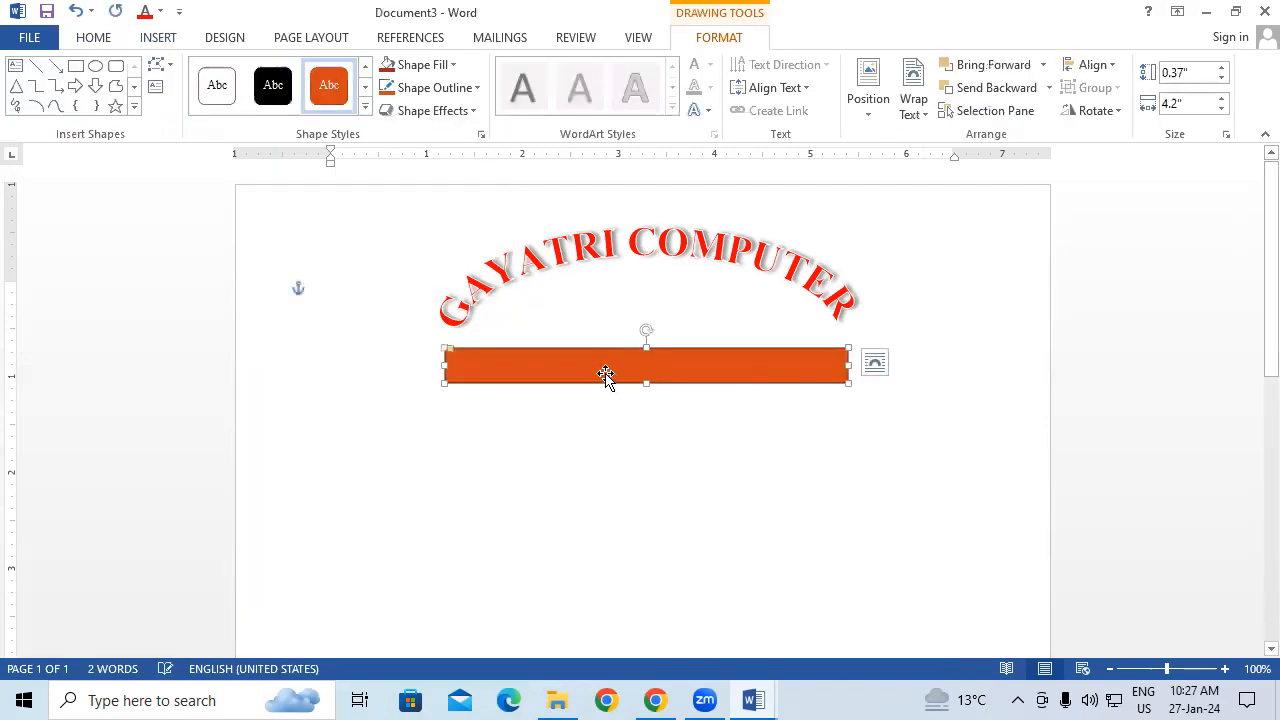
{"action": "right_click", "coordinate": [606, 377]}
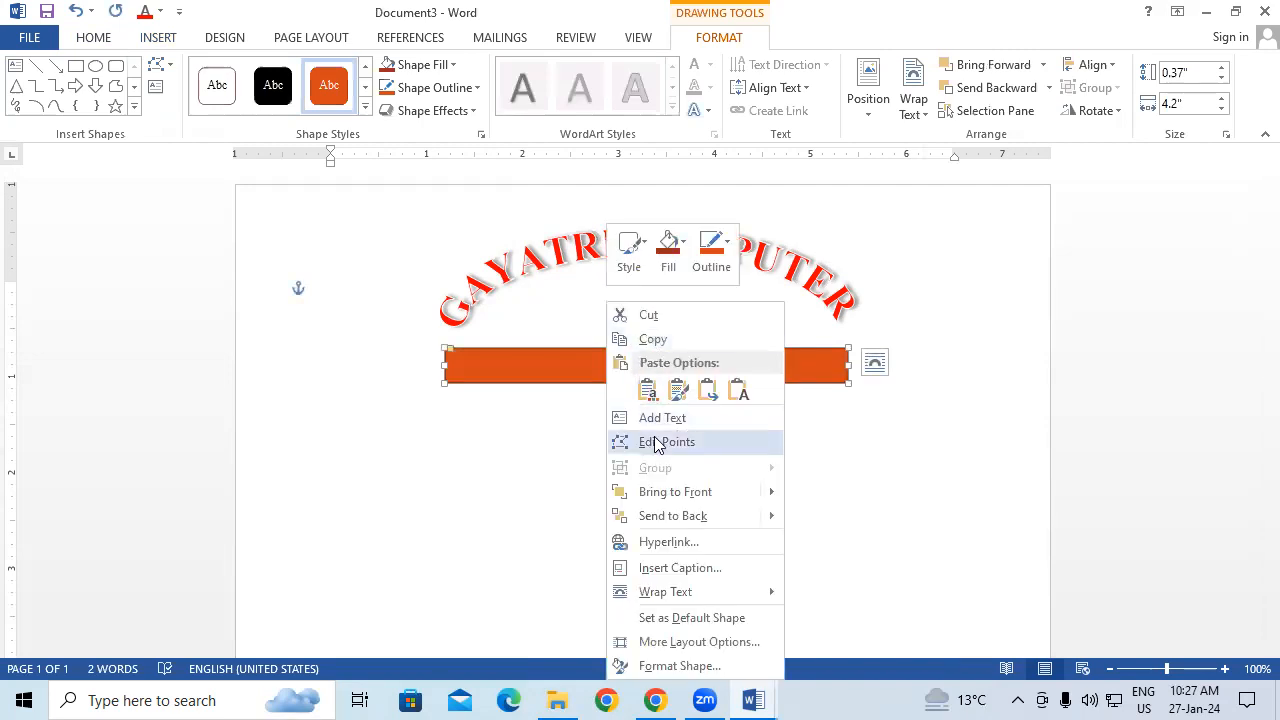
{"action": "left_click", "coordinate": [655, 418]}
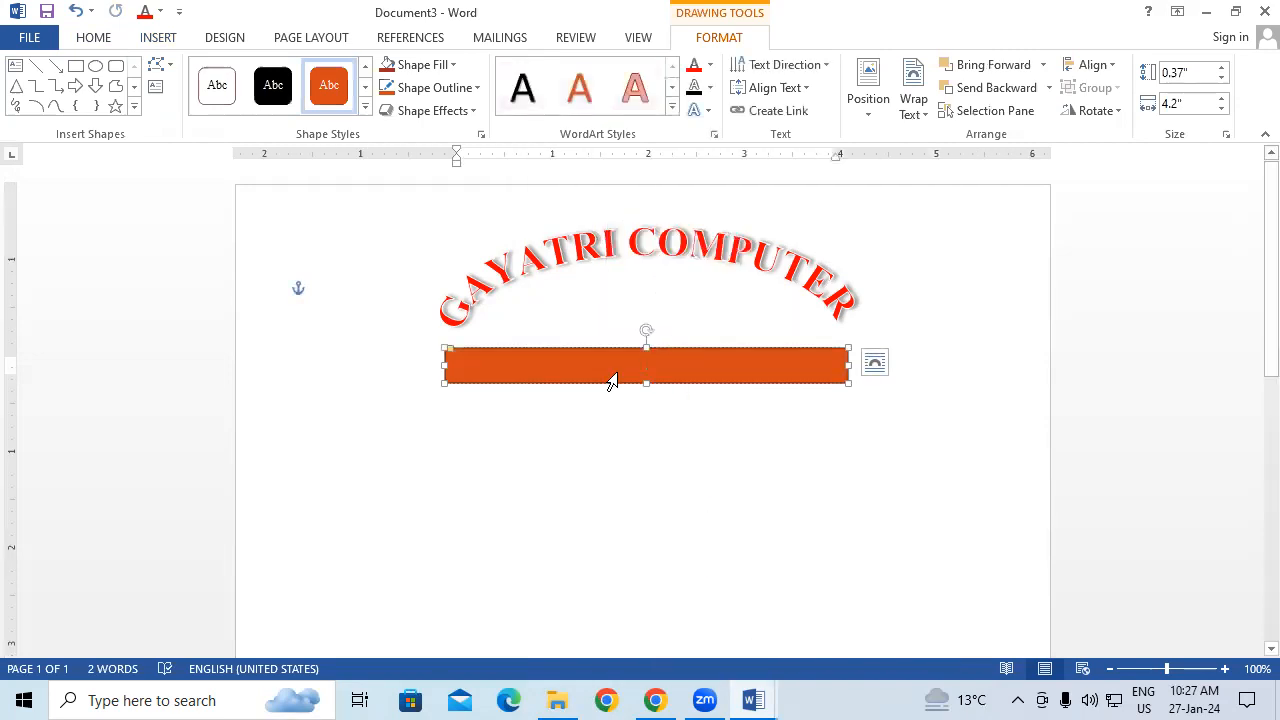
{"action": "type", "text": "PADR"}
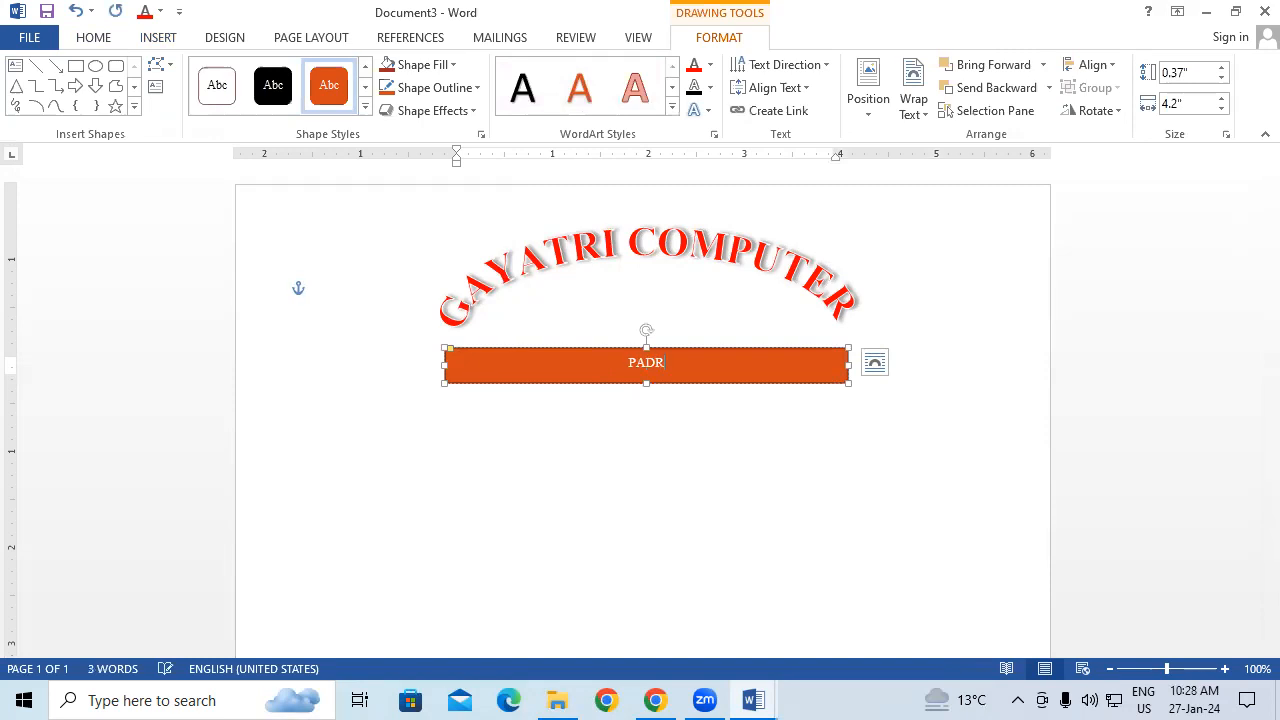
{"action": "type", "text": "AUNA KUSHINAGAR"}
{"action": "key", "text": "shift+Left"}
{"action": "key", "text": "shift+Left"}
{"action": "key", "text": "shift+Left"}
{"action": "key", "text": "shift+Left"}
{"action": "key", "text": "shift+Left"}
{"action": "key", "text": "shift+Left"}
{"action": "key", "text": "shift+Left"}
{"action": "key", "text": "shift+Left"}
{"action": "key", "text": "shift+Left"}
{"action": "key", "text": "shift+Left"}
{"action": "key", "text": "shift+Left"}
{"action": "key", "text": "shift+Left"}
{"action": "key", "text": "shift+Left"}
{"action": "key", "text": "shift+Left"}
{"action": "key", "text": "shift+Left"}
{"action": "key", "text": "shift+Left"}
{"action": "key", "text": "shift+Left"}
{"action": "key", "text": "shift+Left"}
{"action": "key", "text": "shift+Left"}
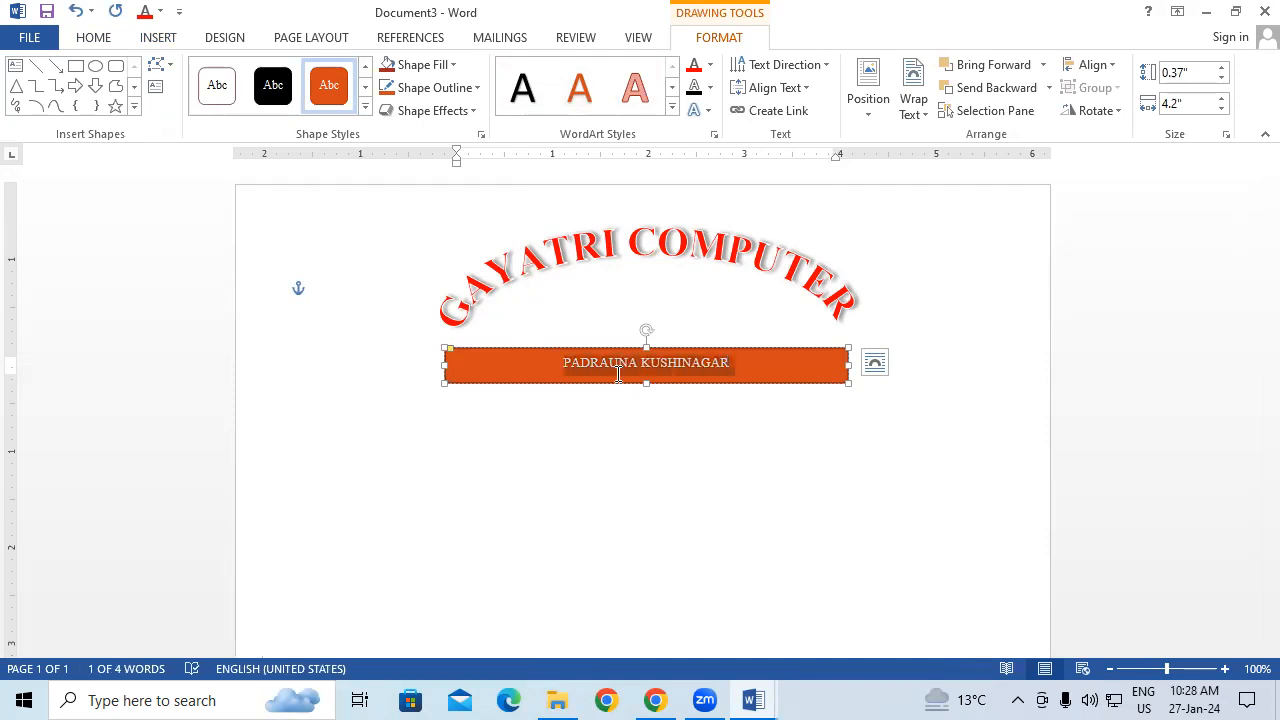
{"action": "key", "text": "ctrl+shift+period"}
{"action": "key", "text": "ctrl+shift+period"}
{"action": "key", "text": "ctrl+shift+period"}
{"action": "key", "text": "ctrl+shift+period"}
{"action": "key", "text": "ctrl+shift+period"}
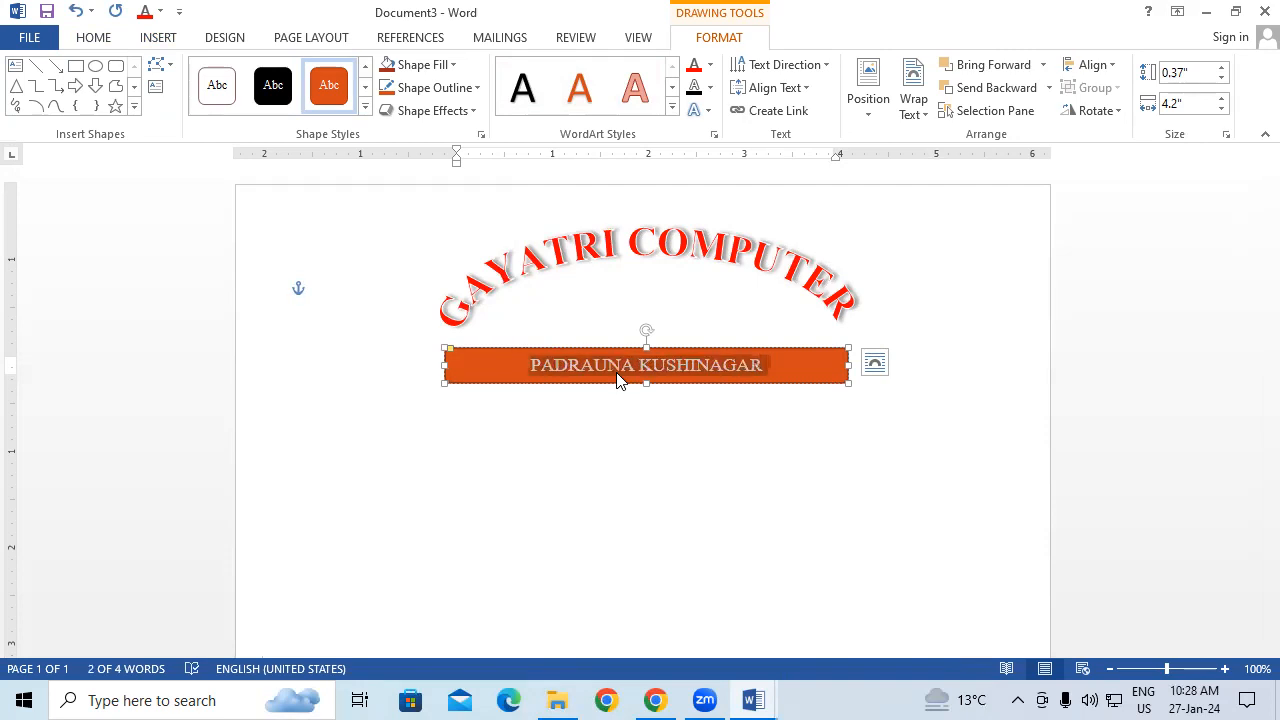
{"action": "key", "text": "ctrl+shift+comma"}
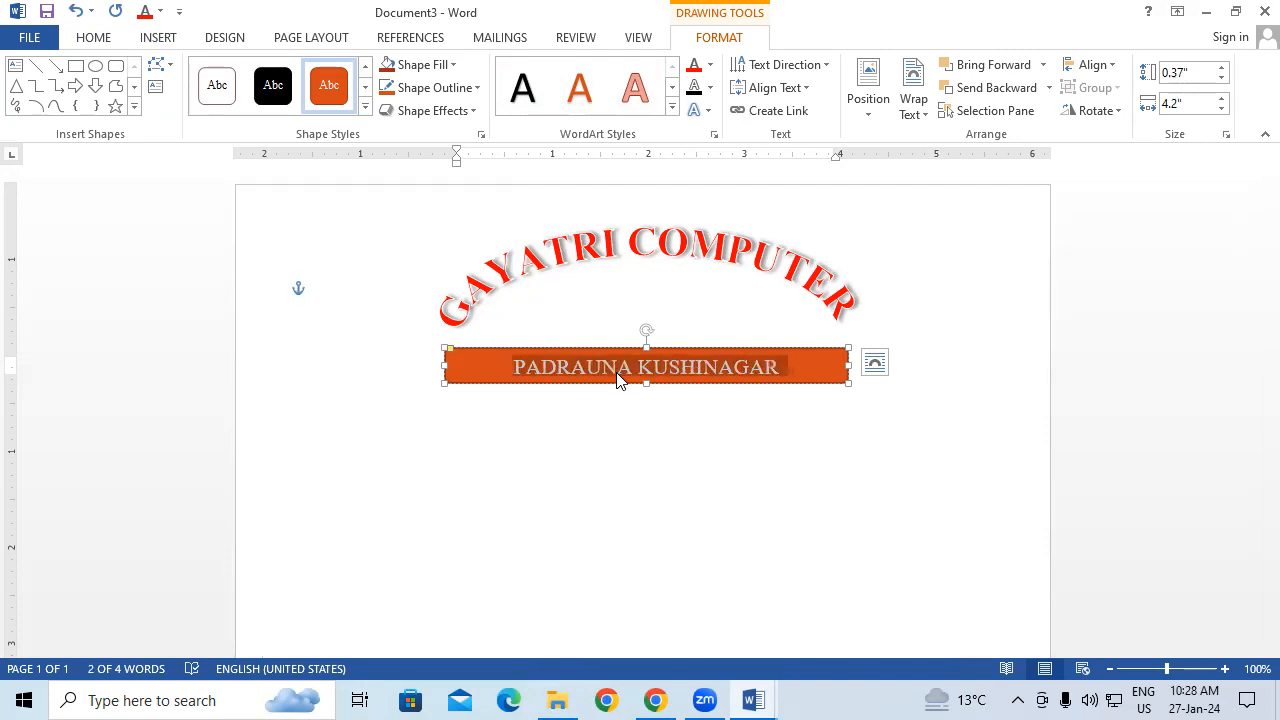
Step: Give the banner rectangle a black fill and black outline
{"action": "left_click", "coordinate": [418, 64]}
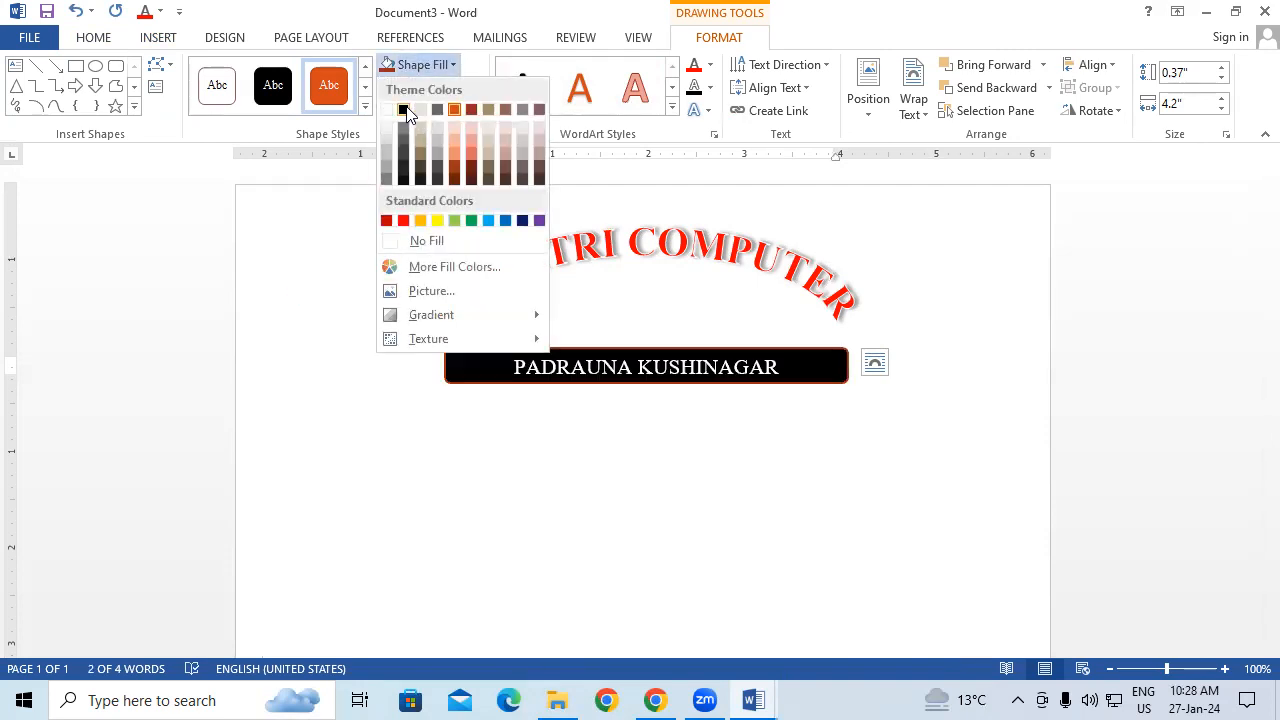
{"action": "left_click", "coordinate": [404, 110]}
{"action": "left_click", "coordinate": [435, 87]}
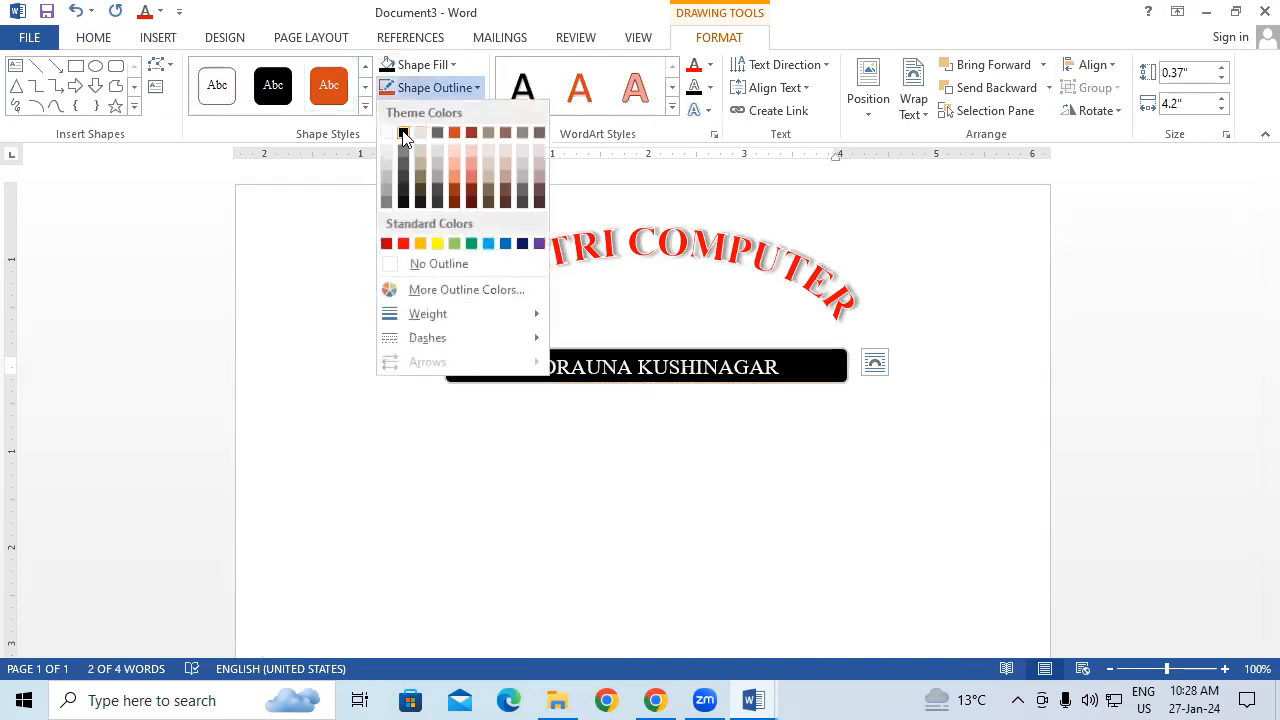
{"action": "left_click", "coordinate": [402, 132]}
{"action": "left_click", "coordinate": [566, 463]}
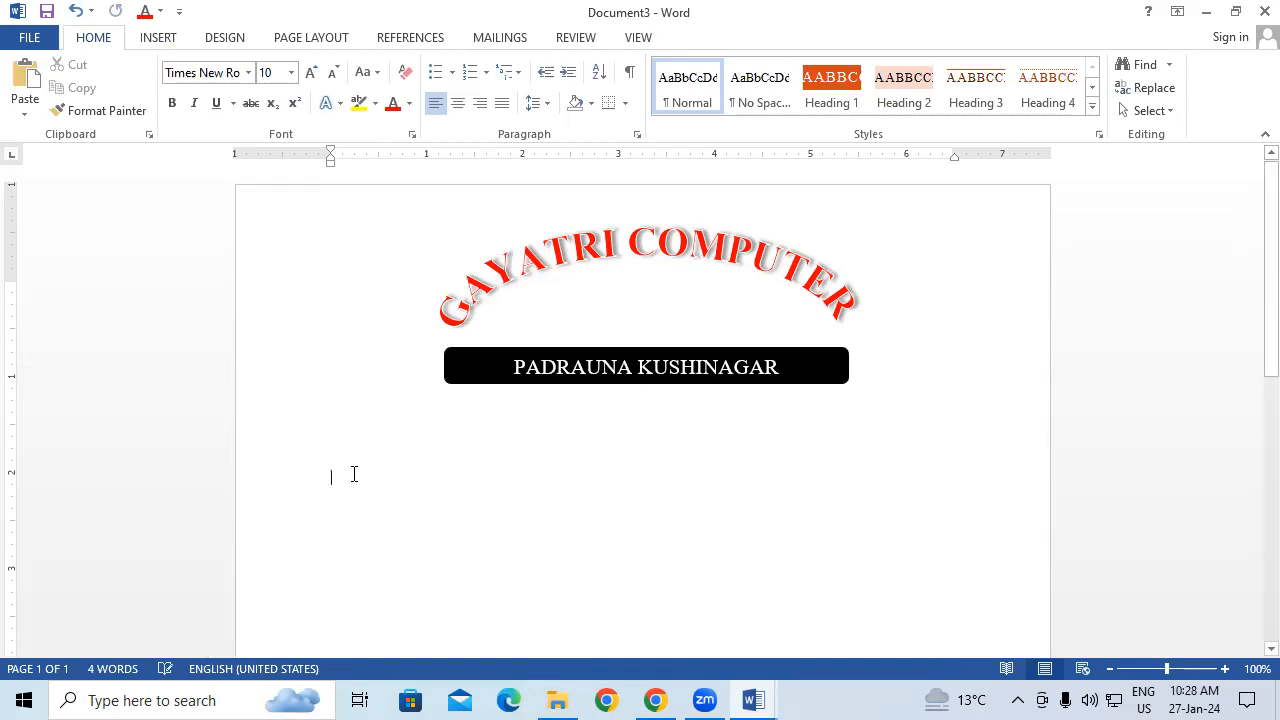
{"action": "double_click", "coordinate": [576, 258]}
Step: Insert the Company property field below the banner and start a new line
{"action": "left_click", "coordinate": [158, 37]}
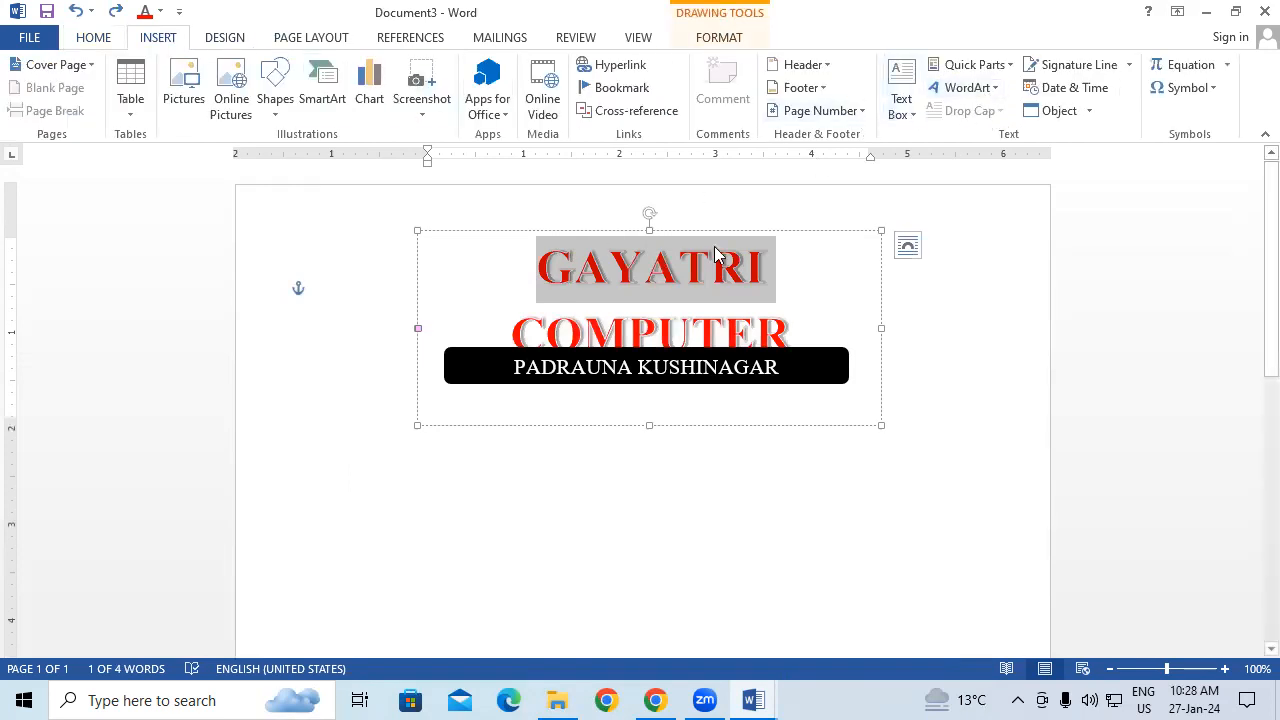
{"action": "left_click", "coordinate": [436, 574]}
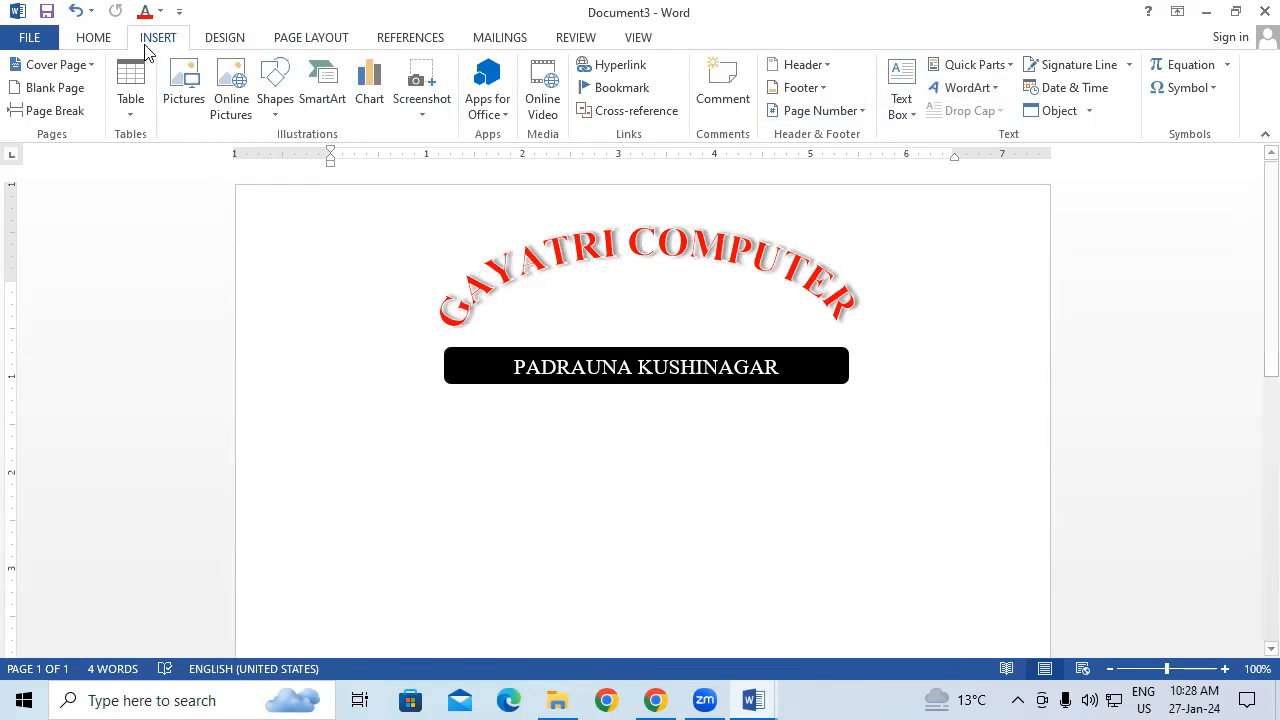
{"action": "left_click", "coordinate": [990, 65]}
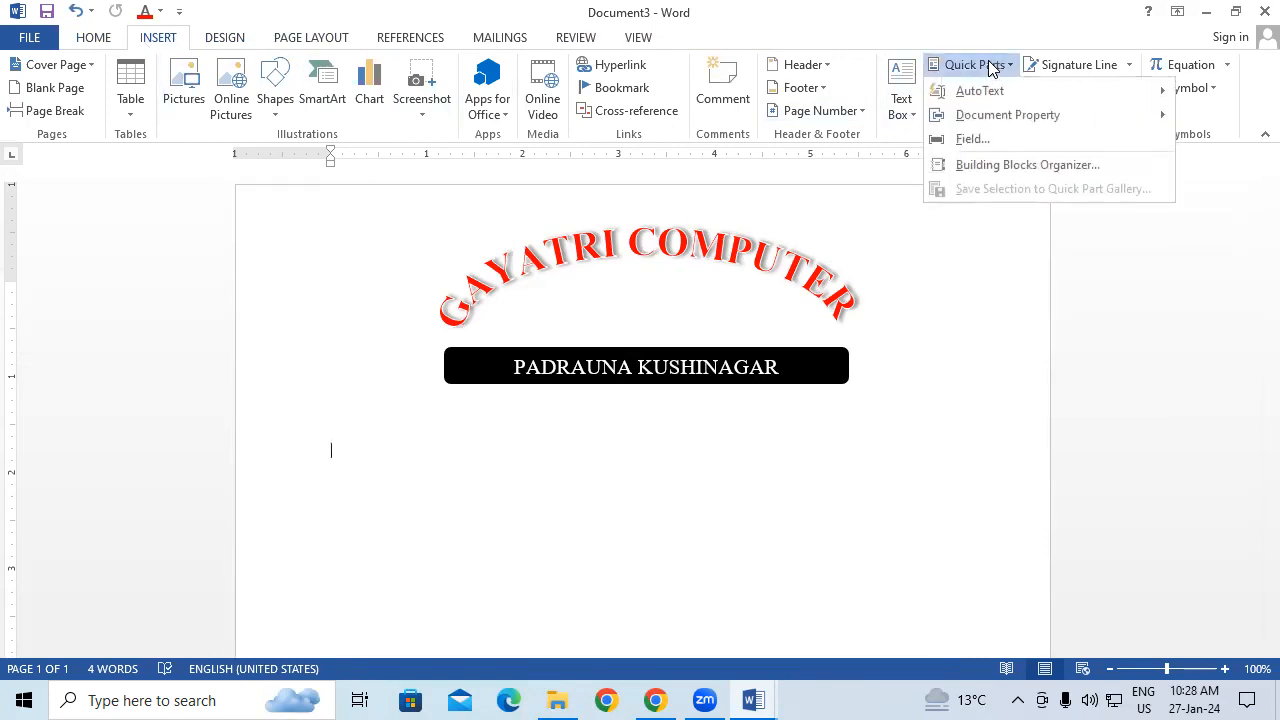
{"action": "mouse_move", "coordinate": [1062, 128]}
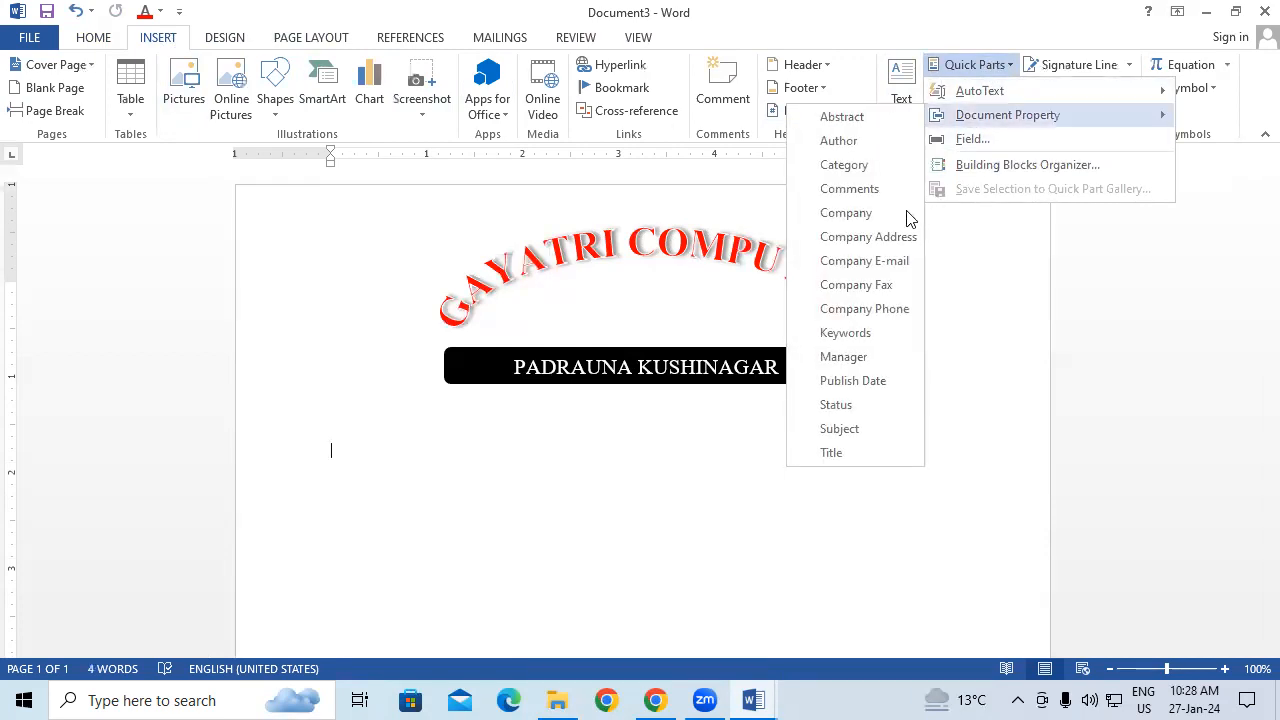
{"action": "left_click", "coordinate": [874, 214]}
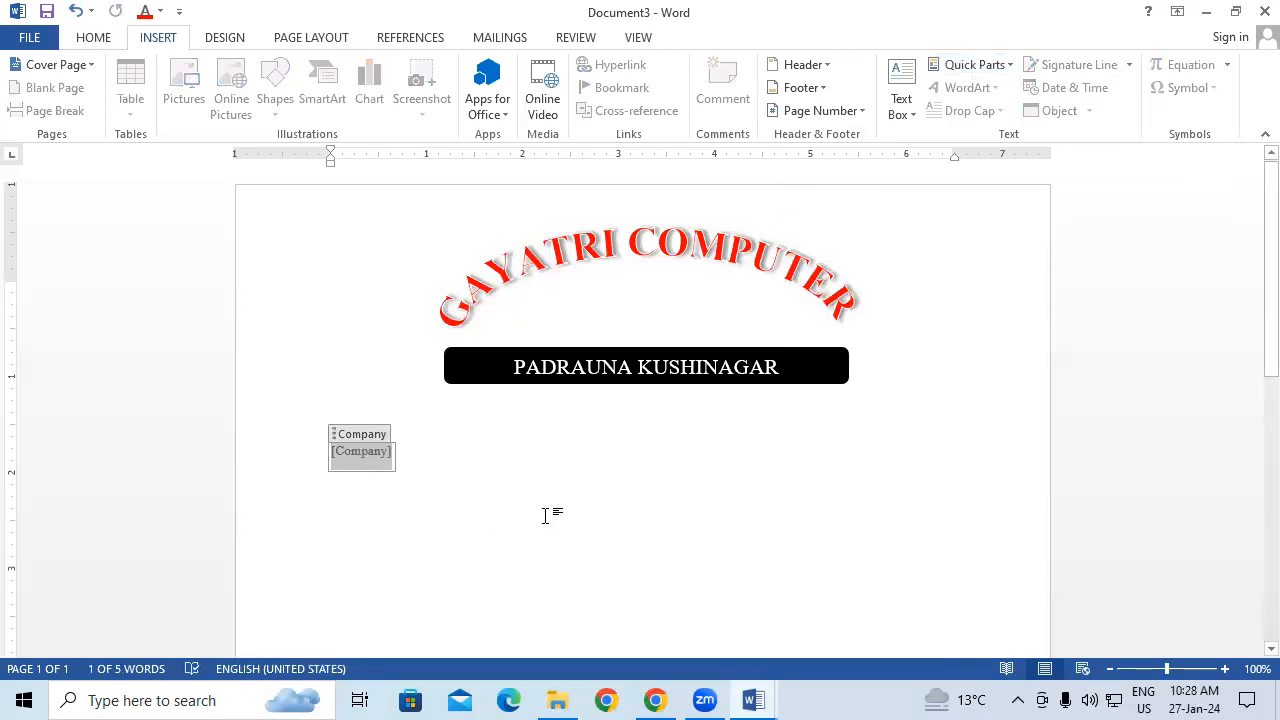
{"action": "left_click", "coordinate": [527, 467]}
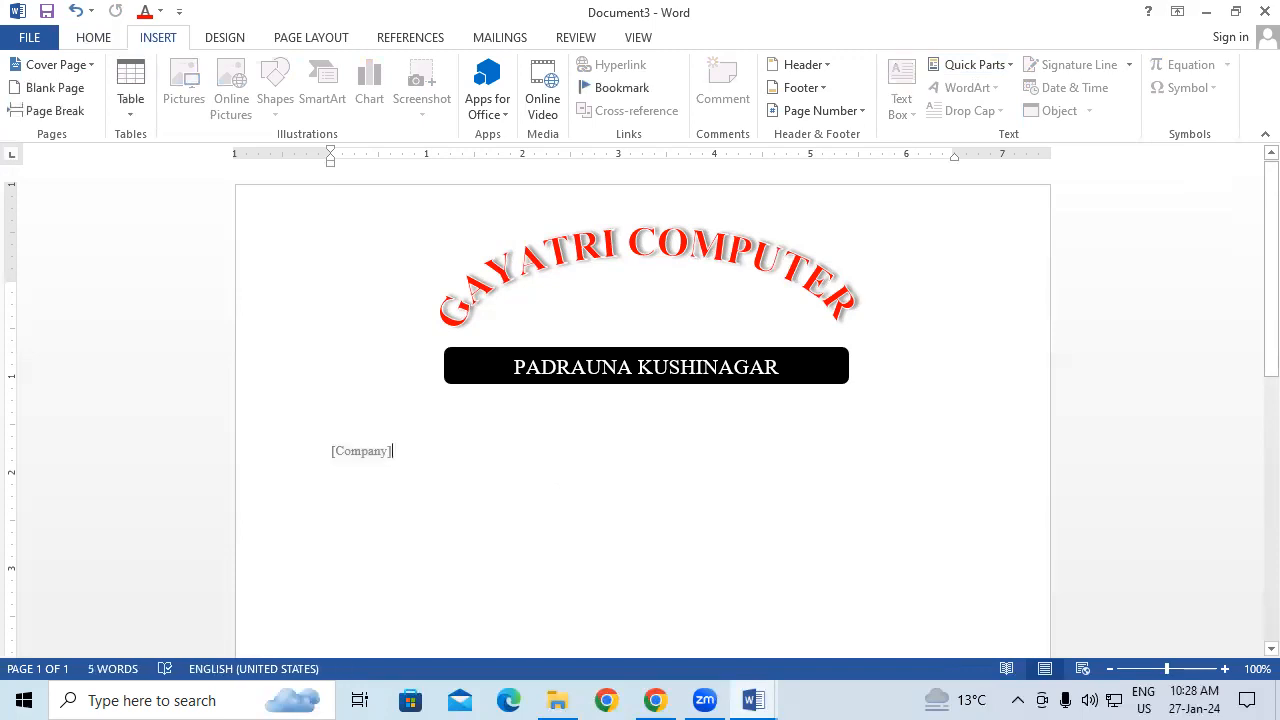
{"action": "key", "text": "Return"}
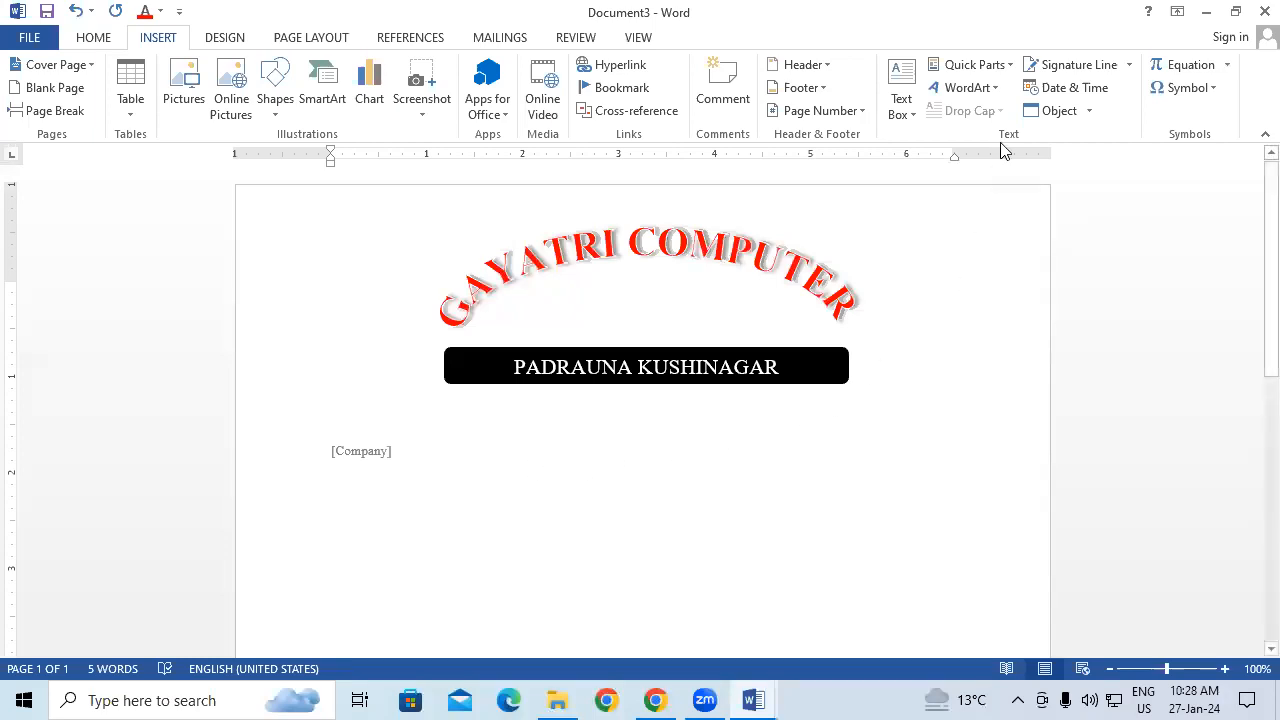
Step: Insert the Company Address property field on the next line
{"action": "left_click", "coordinate": [993, 72]}
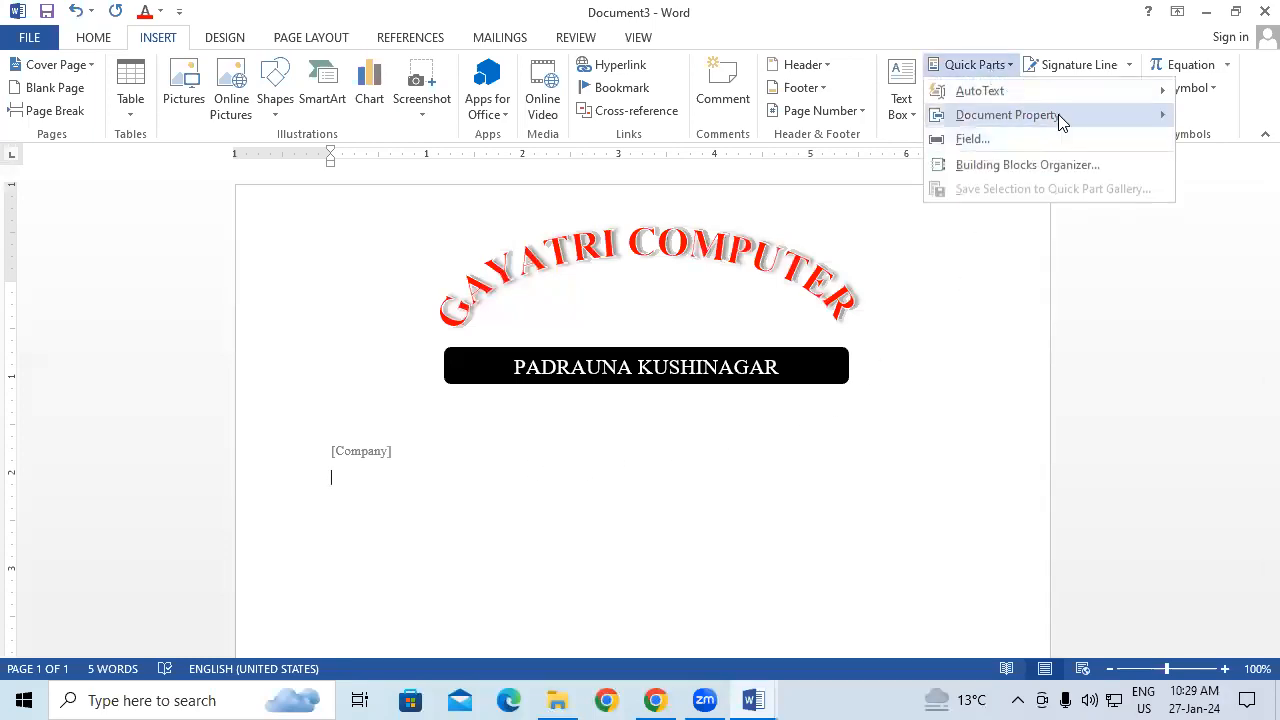
{"action": "mouse_move", "coordinate": [1058, 116]}
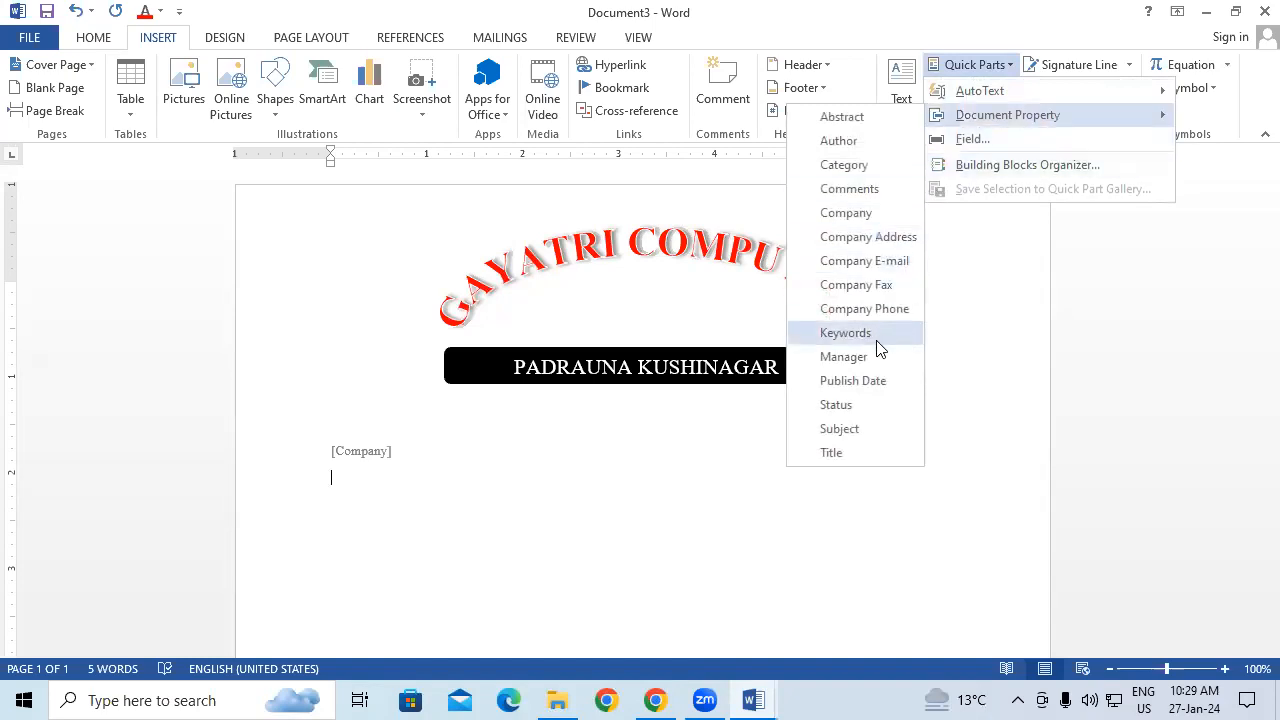
{"action": "left_click", "coordinate": [868, 237]}
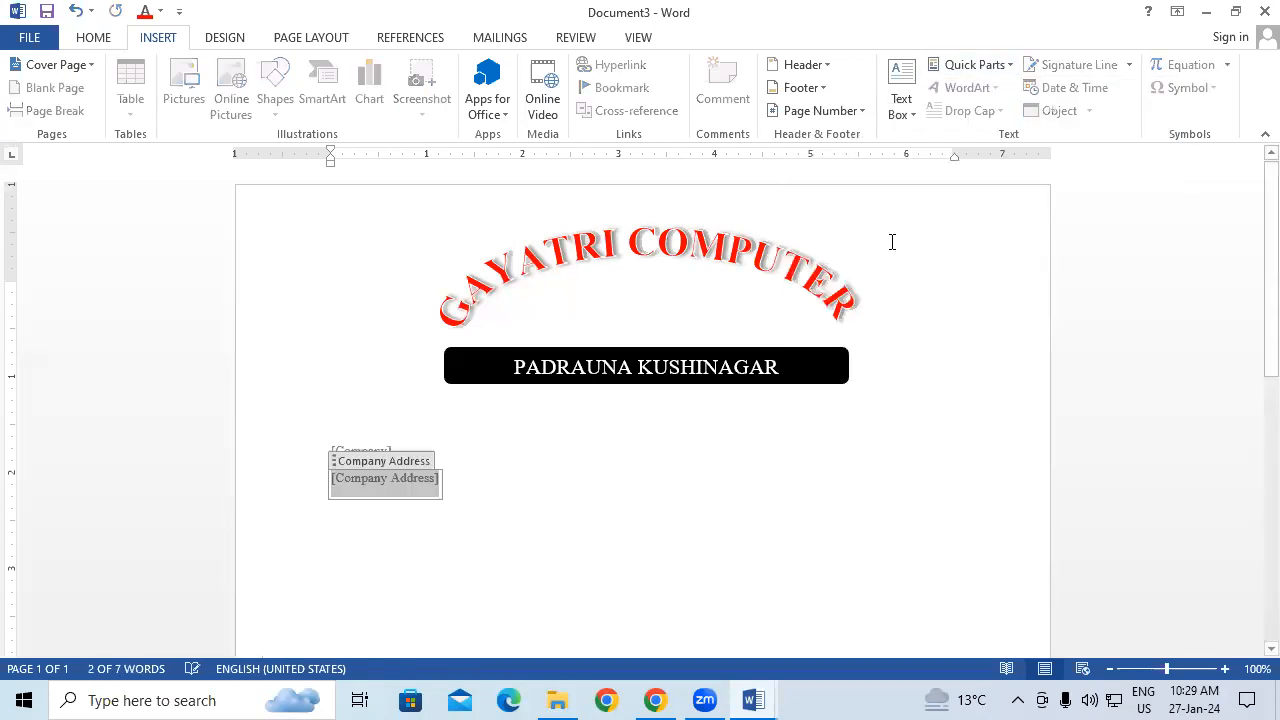
{"action": "left_click", "coordinate": [489, 485]}
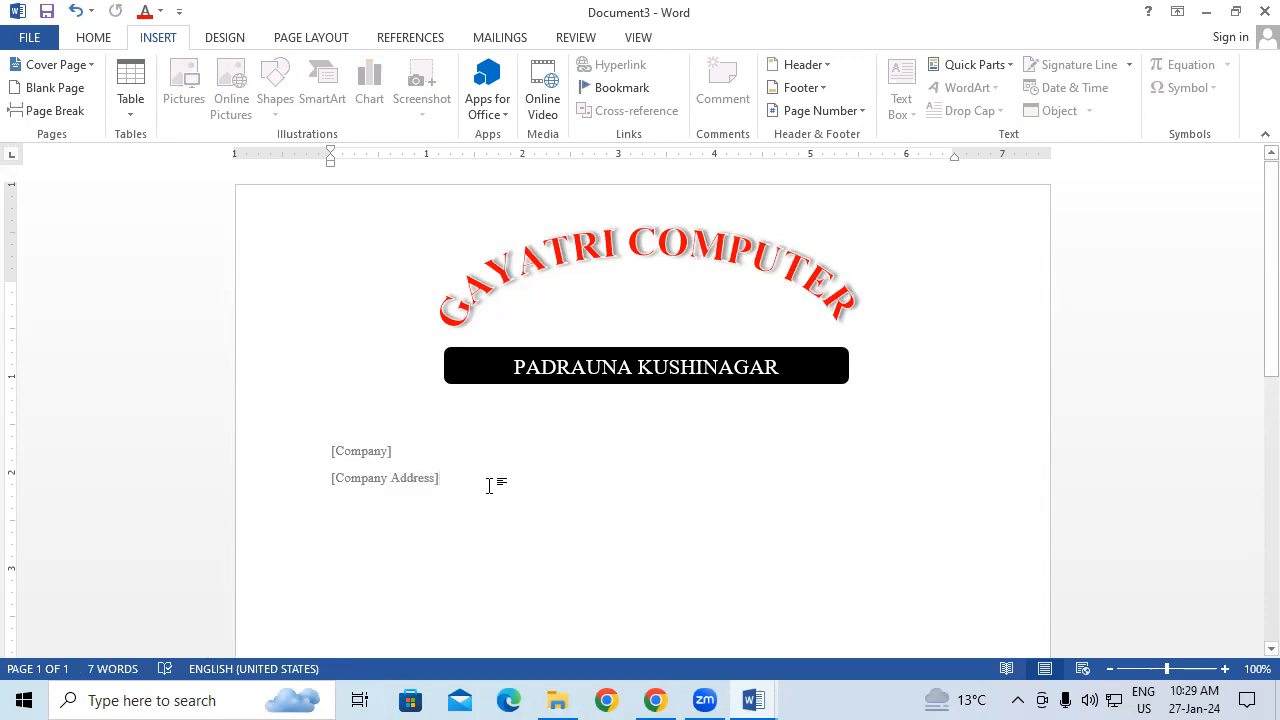
{"action": "key", "text": "Return"}
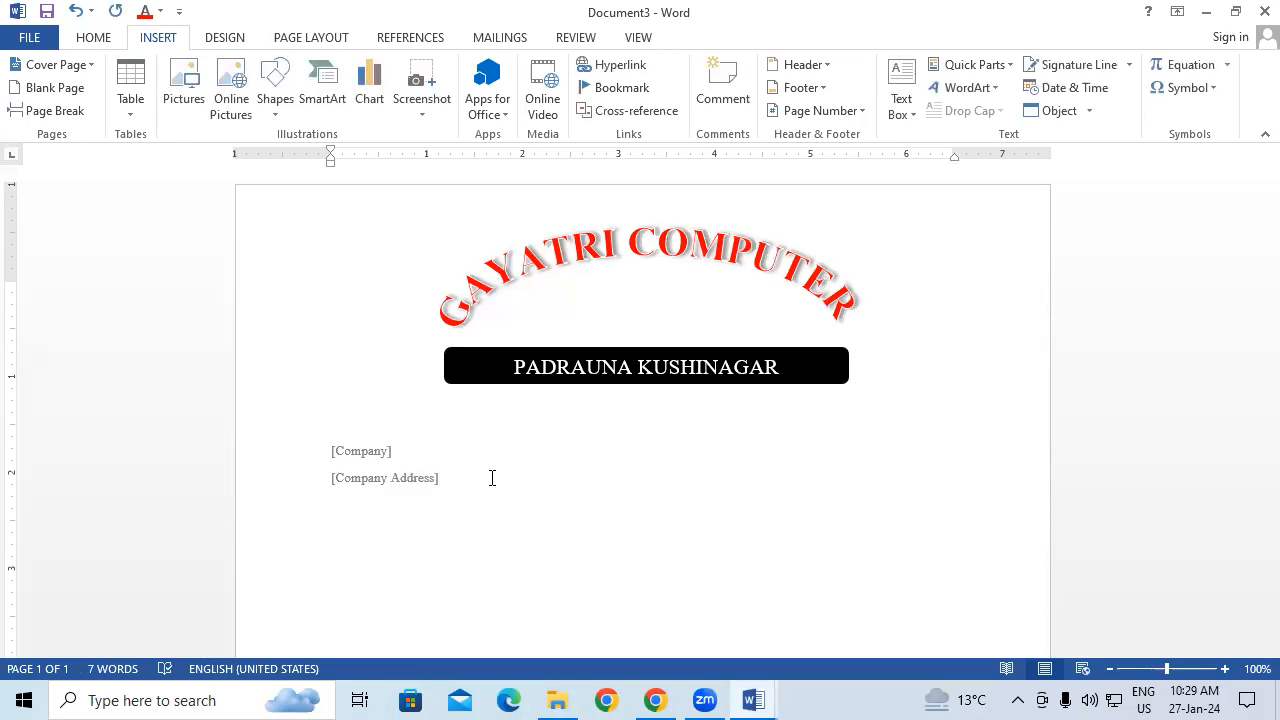
Step: Insert the Company E-mail property field, removing an accidental duplicate
{"action": "left_click", "coordinate": [986, 66]}
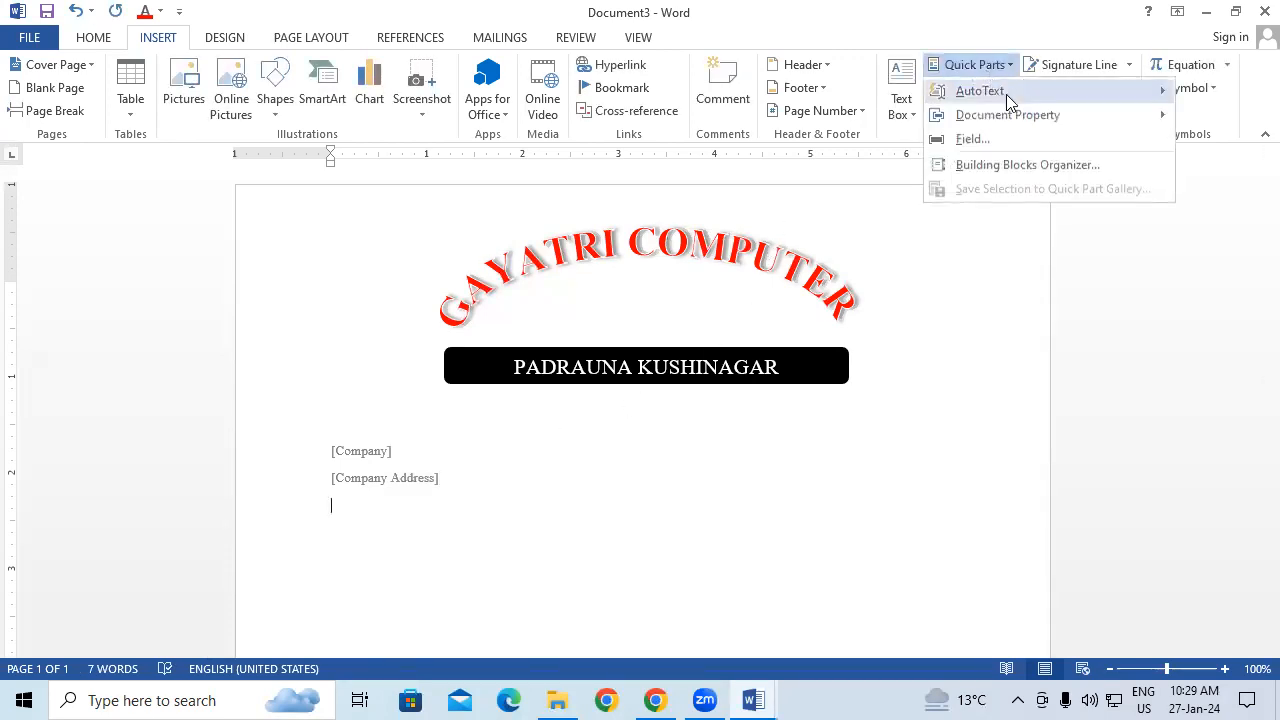
{"action": "mouse_move", "coordinate": [1036, 118]}
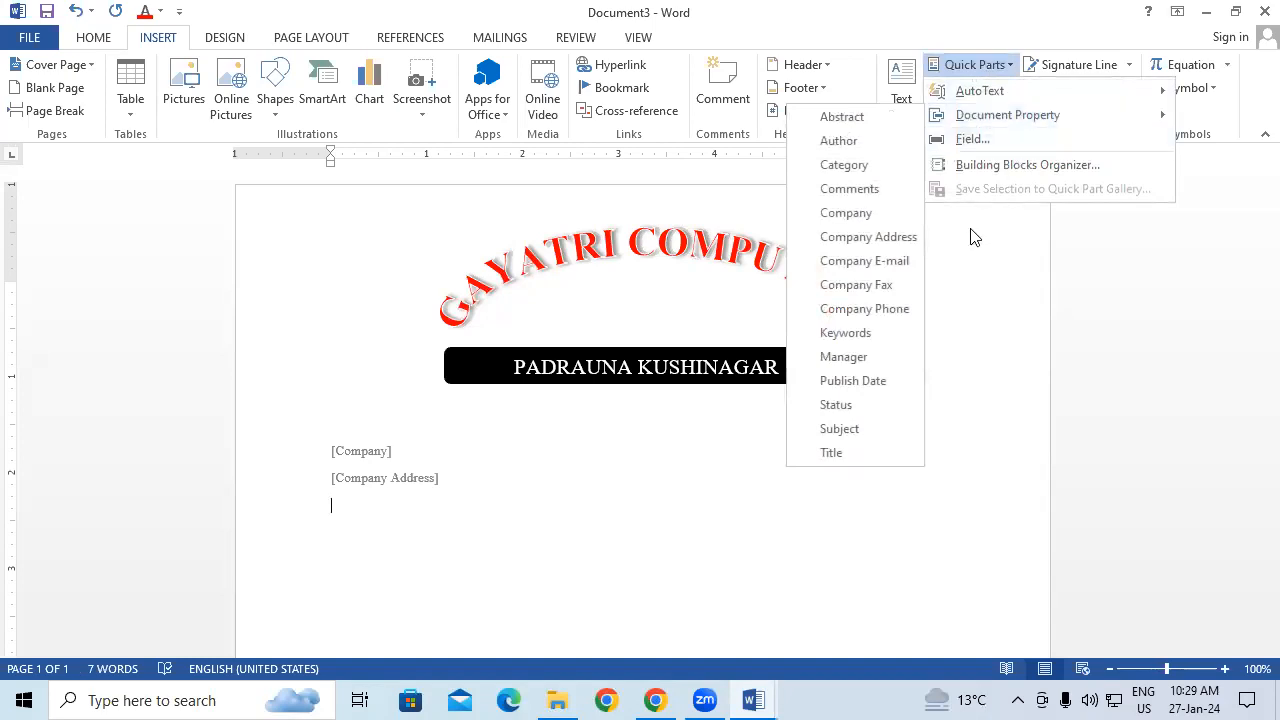
{"action": "left_click", "coordinate": [864, 261]}
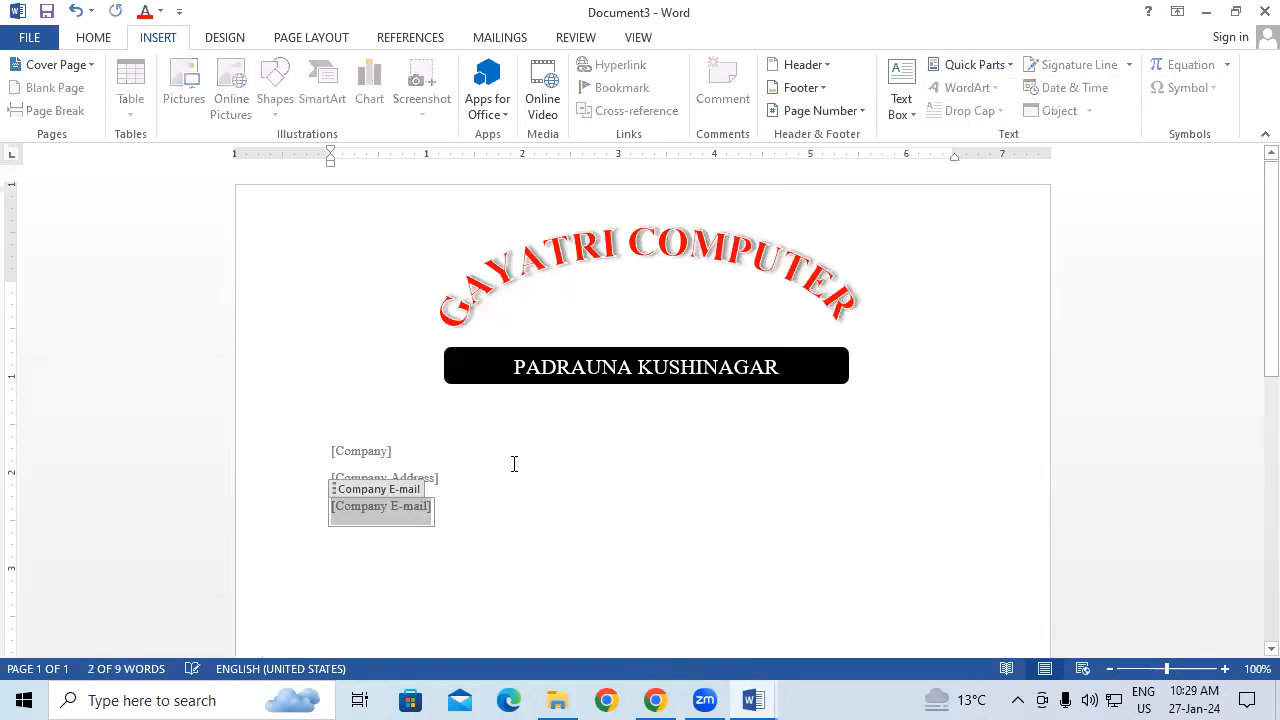
{"action": "left_click", "coordinate": [466, 525]}
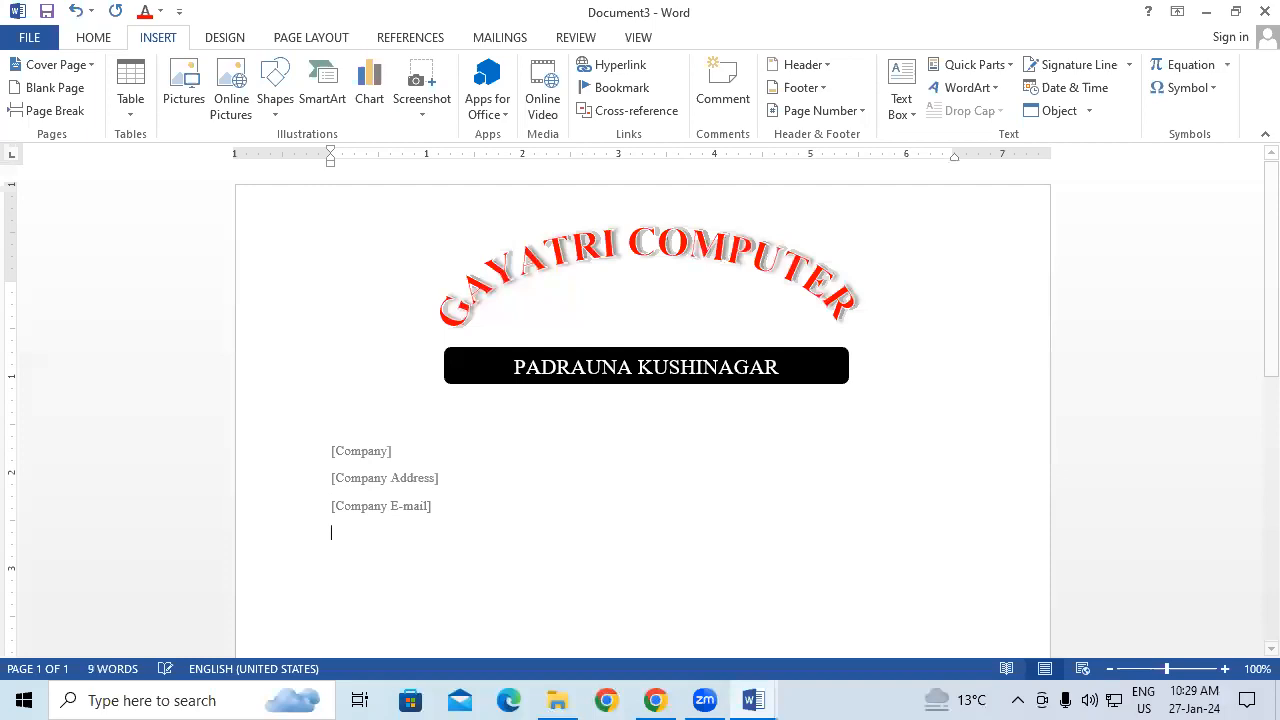
{"action": "left_click", "coordinate": [975, 65]}
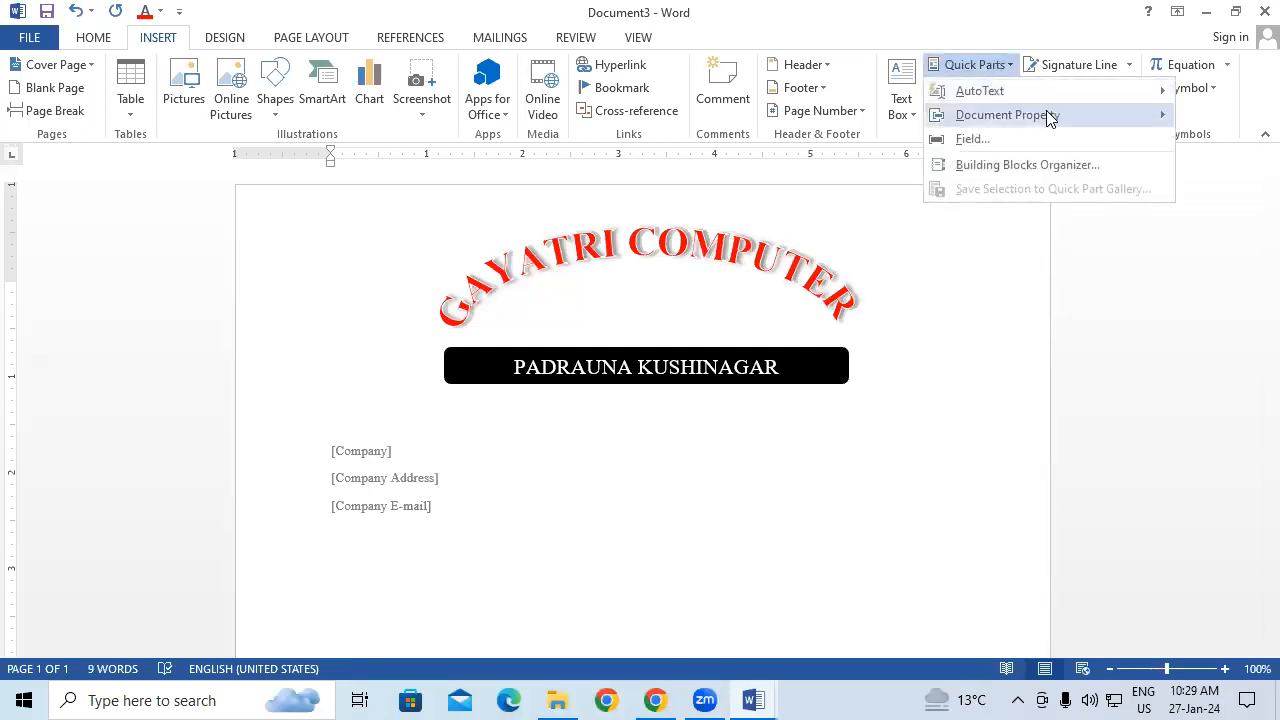
{"action": "mouse_move", "coordinate": [1046, 112]}
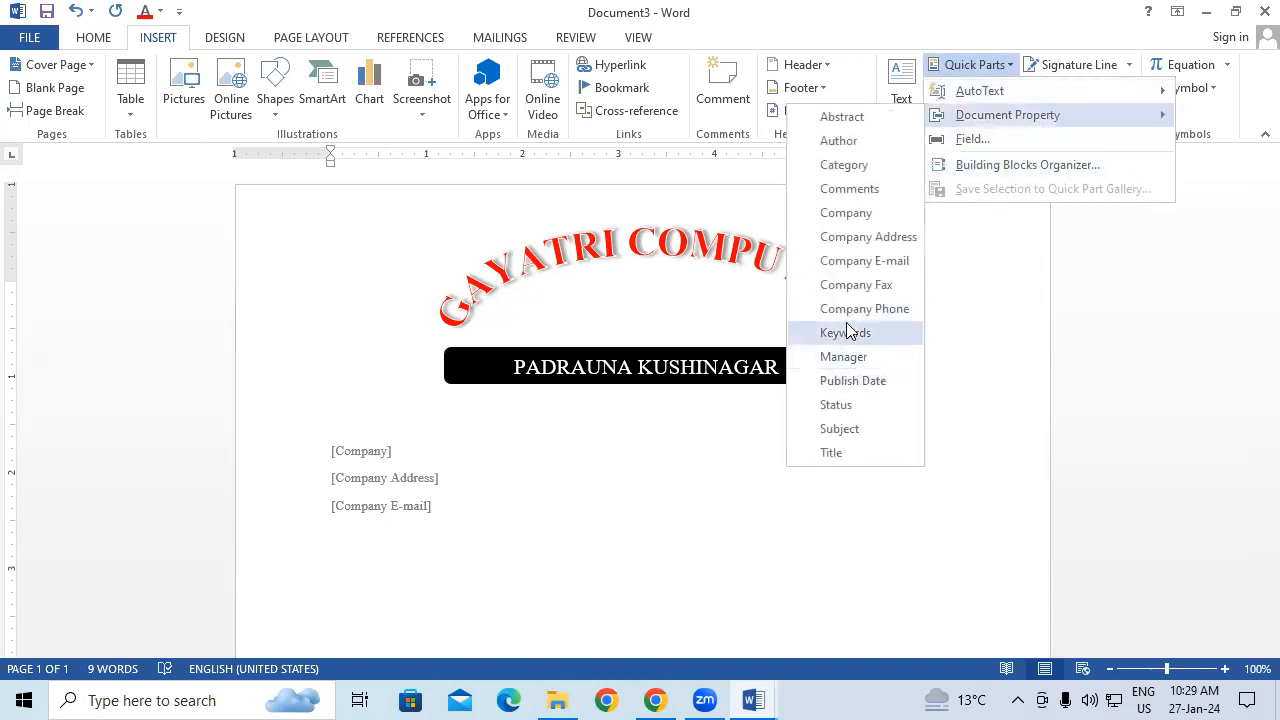
{"action": "left_click", "coordinate": [864, 261]}
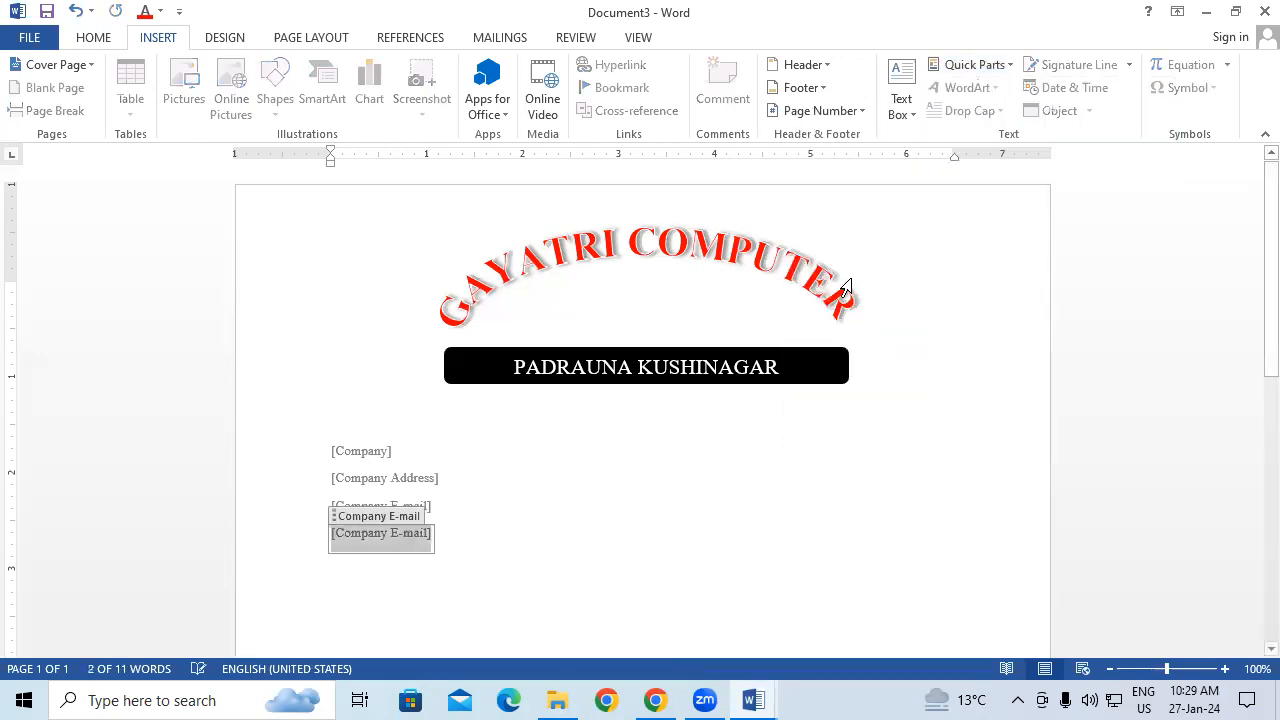
{"action": "key", "text": "BackSpace"}
{"action": "key", "text": "BackSpace"}
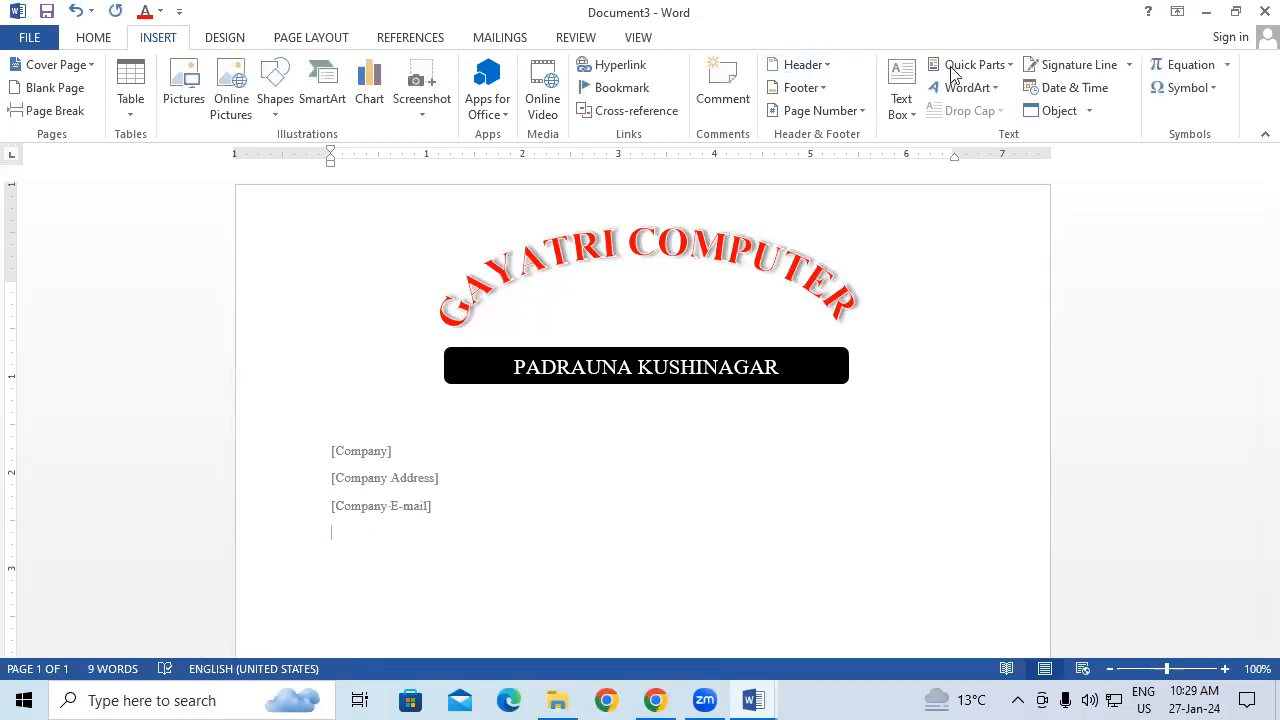
Step: Insert the Company Phone property field and add a new line after it
{"action": "left_click", "coordinate": [975, 64]}
{"action": "mouse_move", "coordinate": [1013, 119]}
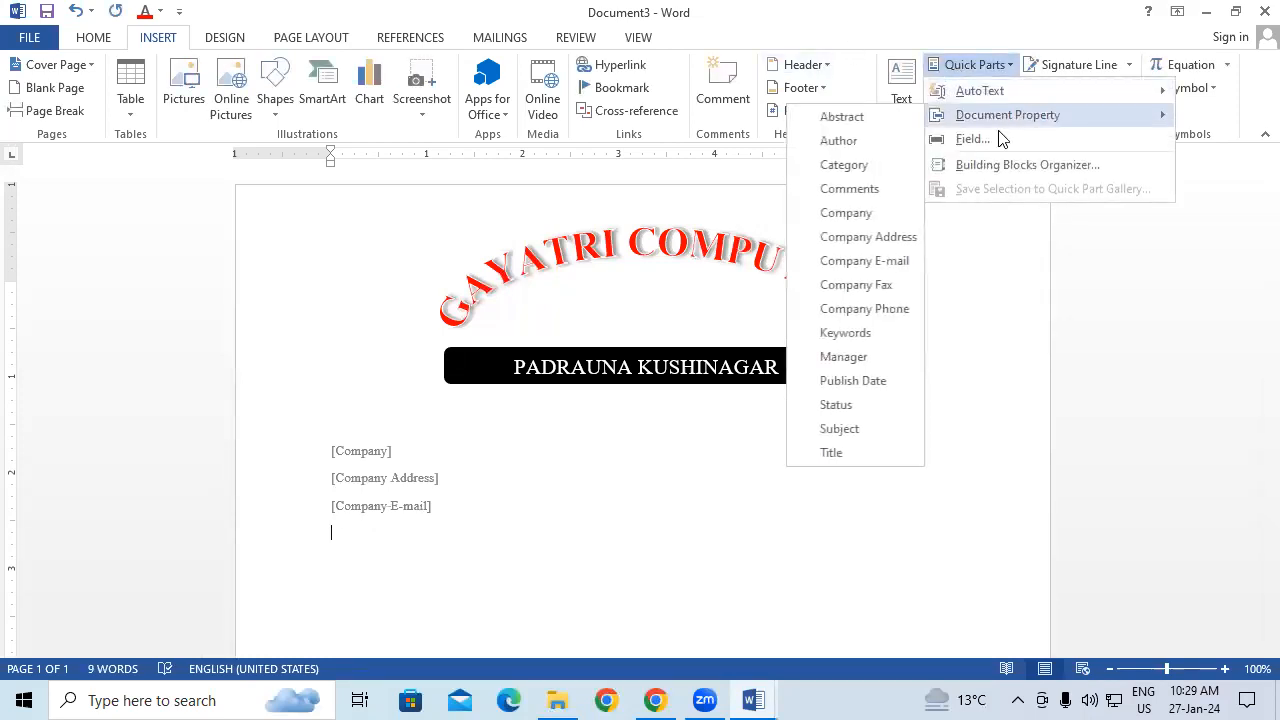
{"action": "left_click", "coordinate": [864, 309]}
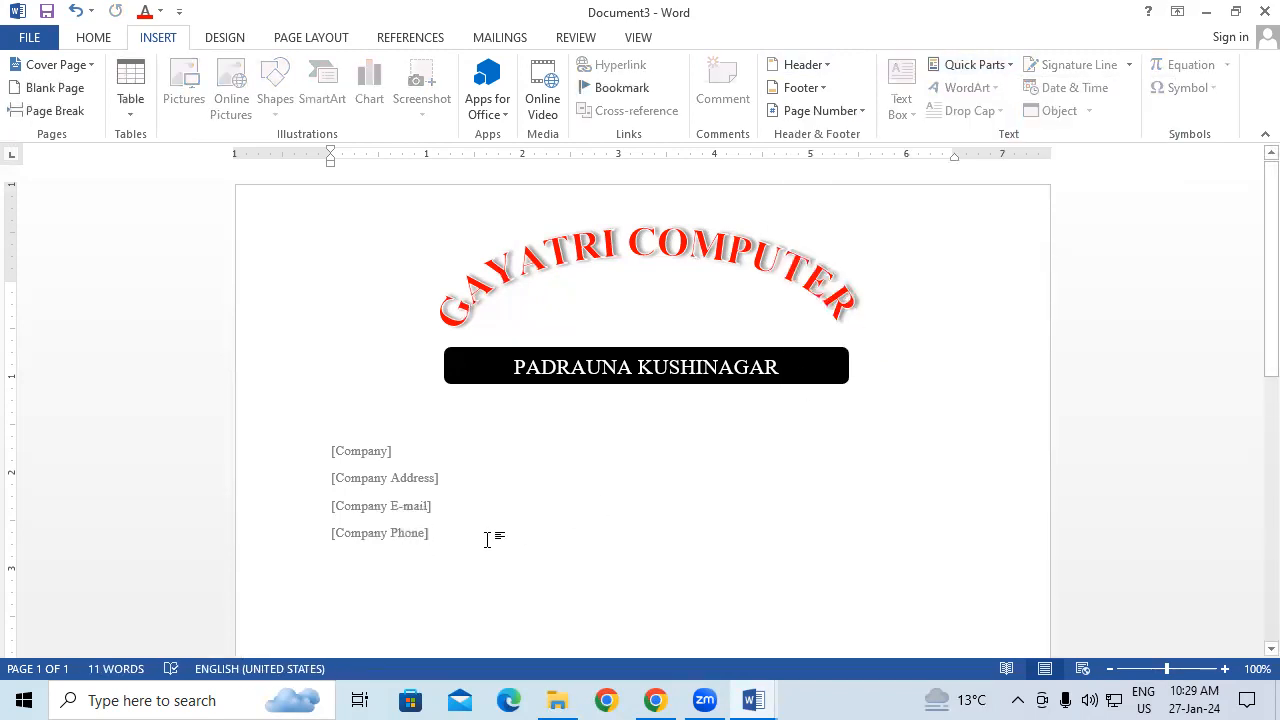
{"action": "key", "text": "Return"}
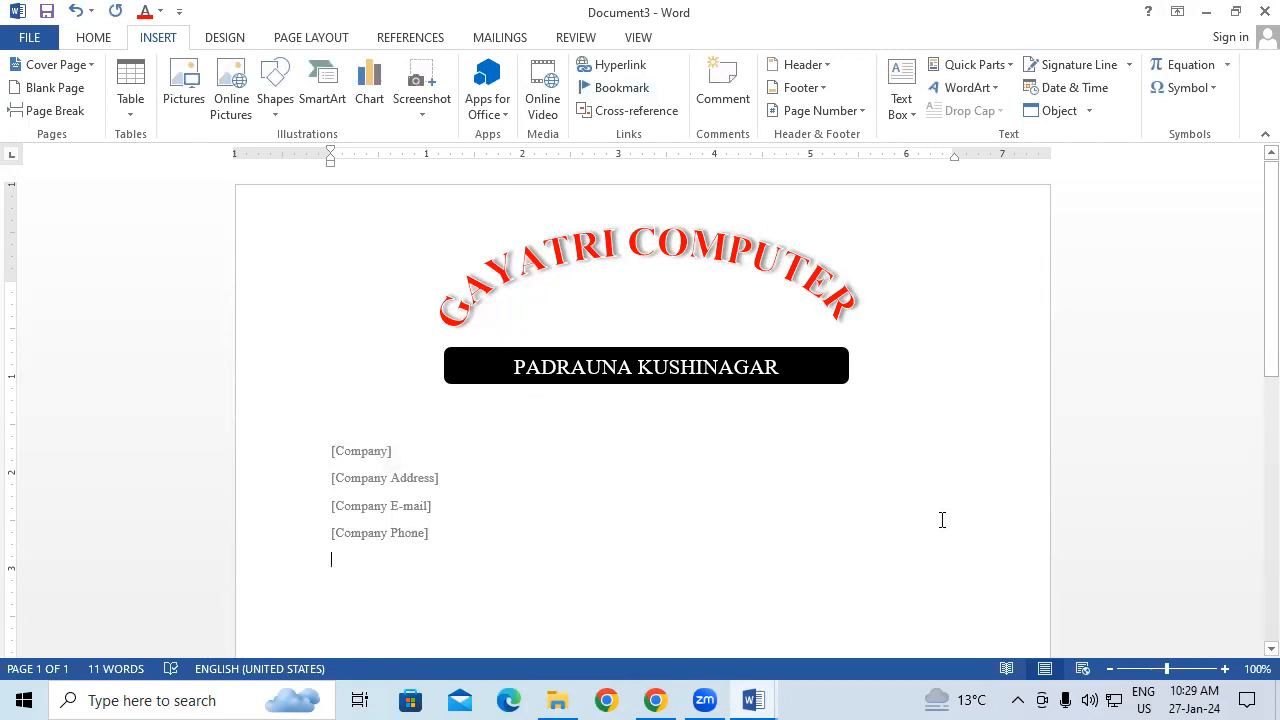
Step: Fill Company with 'GIT' and Company Address with 'NEAR RAILWAY STATION ROAD PADRAUNA'
{"action": "left_click", "coordinate": [357, 451]}
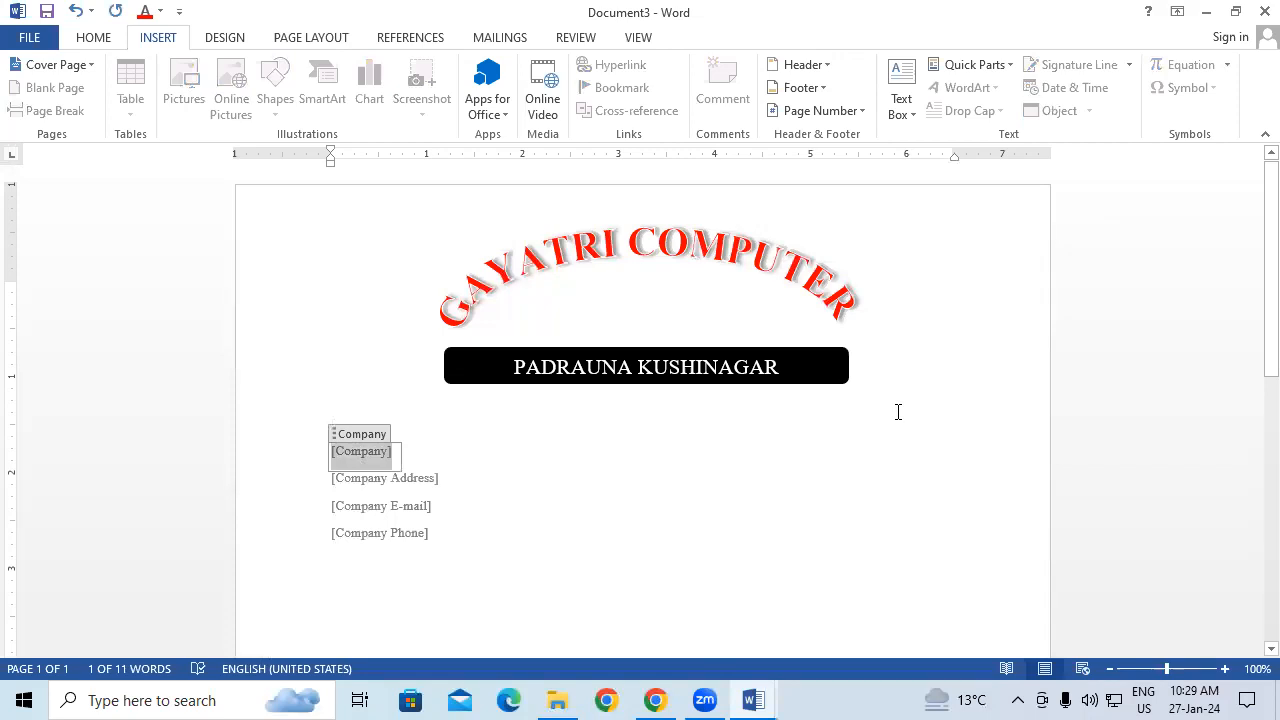
{"action": "type", "text": "GIT"}
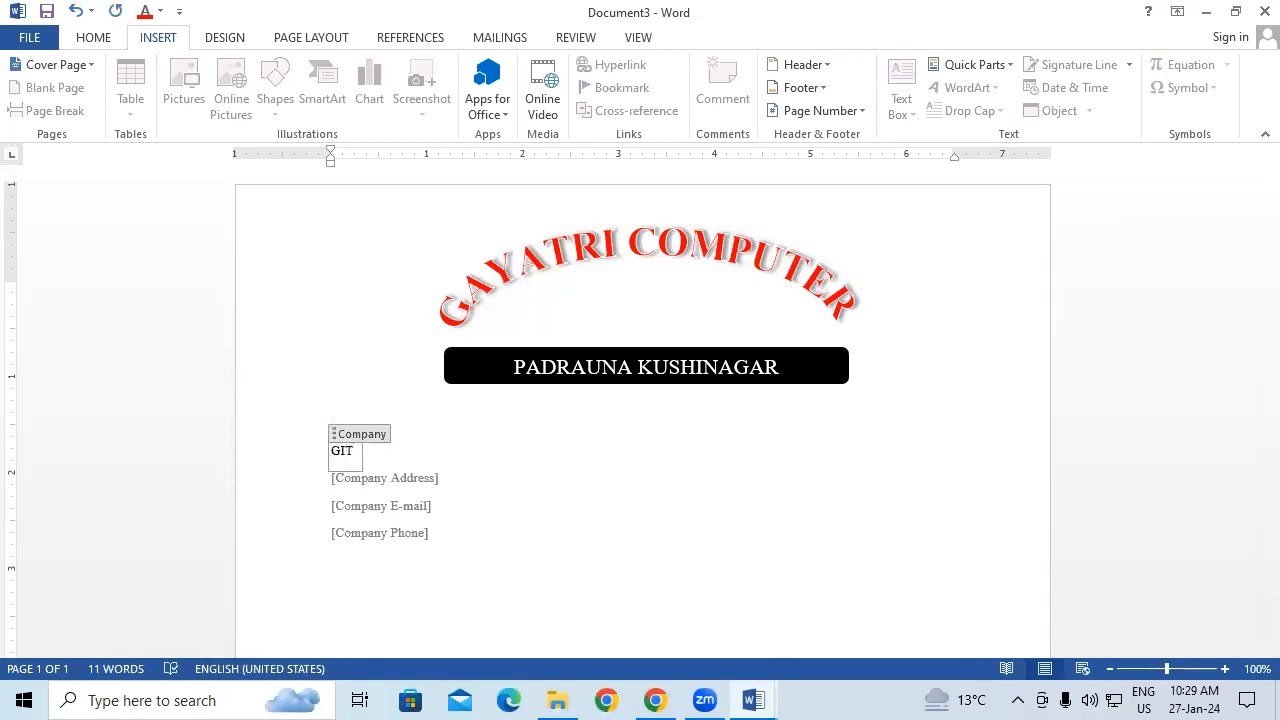
{"action": "left_click", "coordinate": [396, 480]}
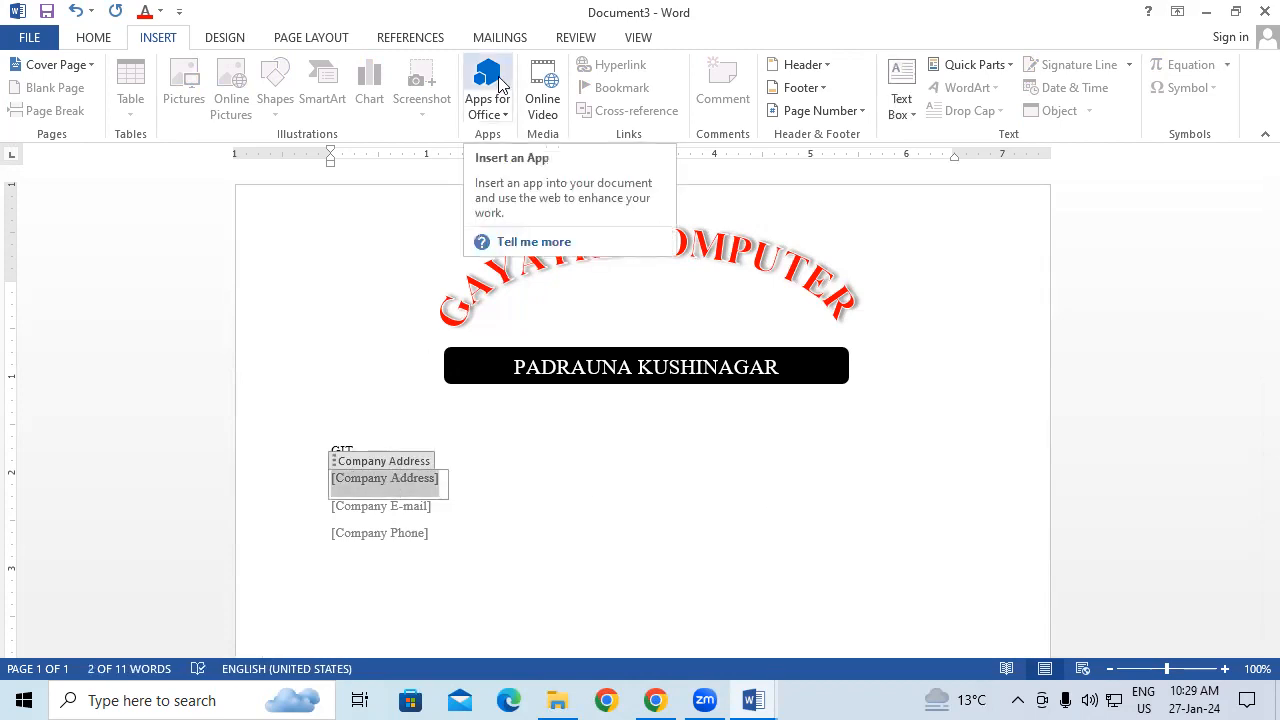
{"action": "type", "text": "NEAR RAILWAY STATION ROAD PADRAUNA"}
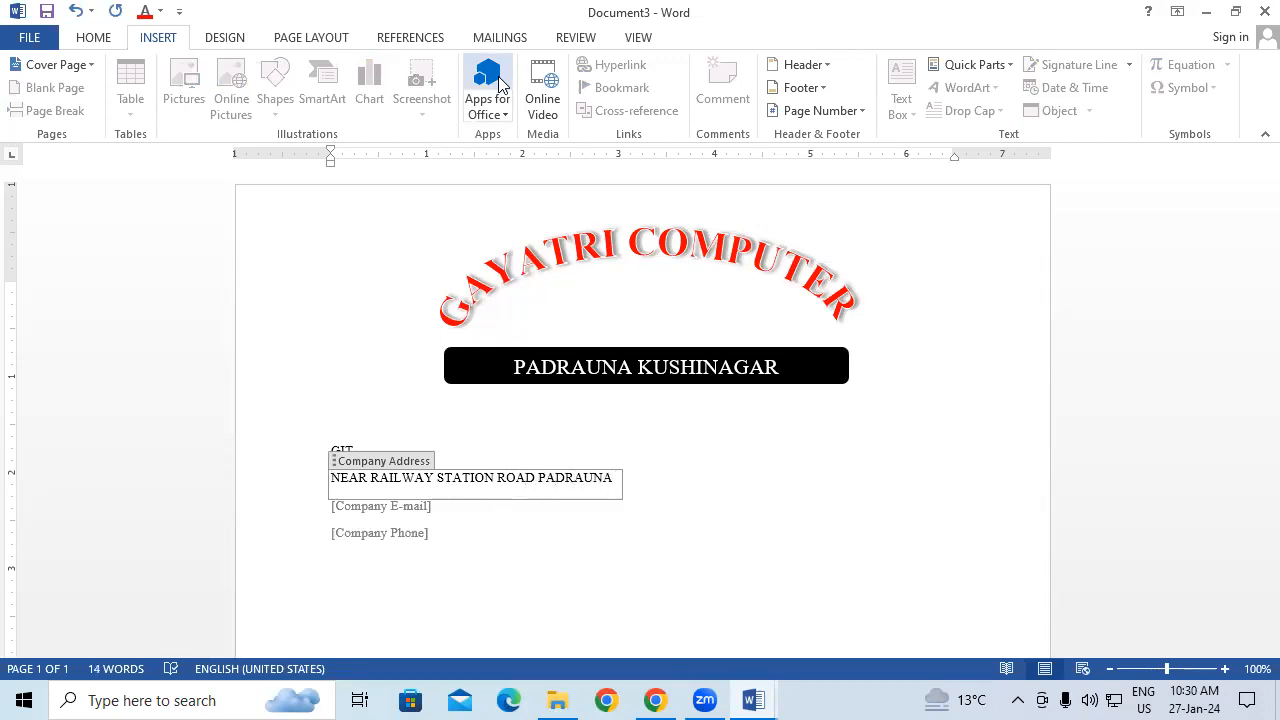
Step: Enter the company's e-mail address, correcting its first letter, and the company phone number
{"action": "left_click", "coordinate": [426, 507]}
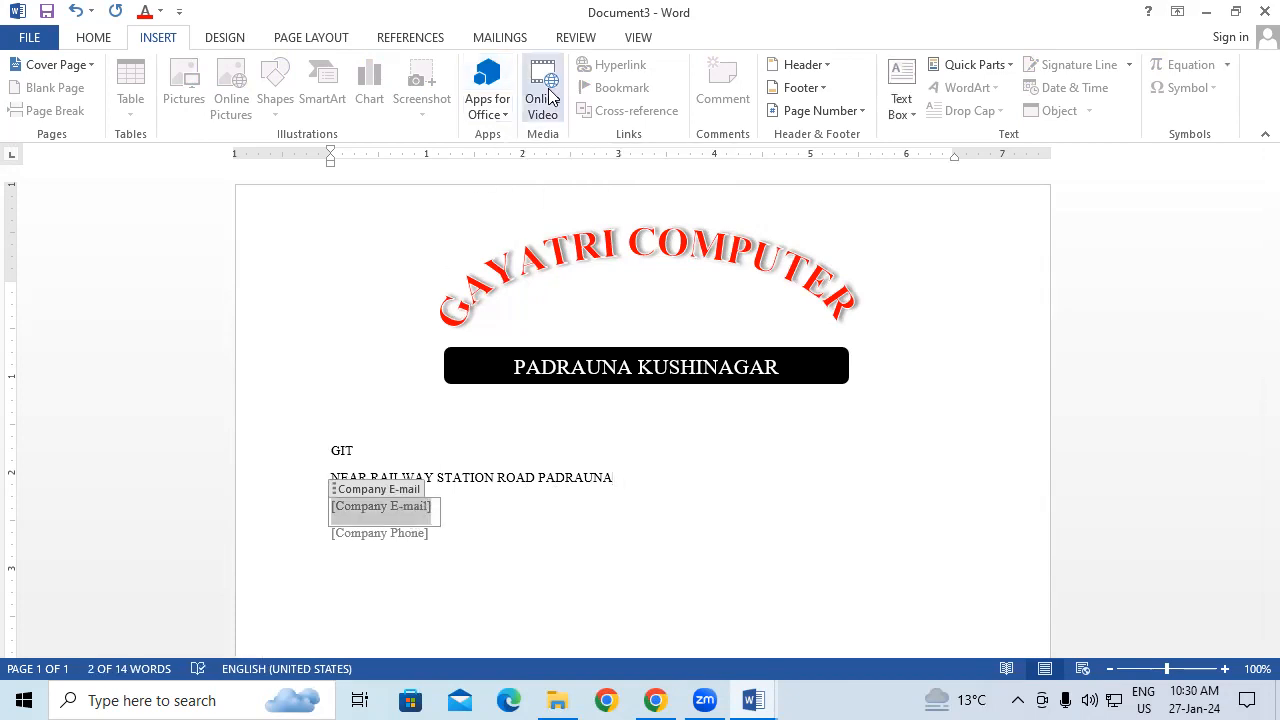
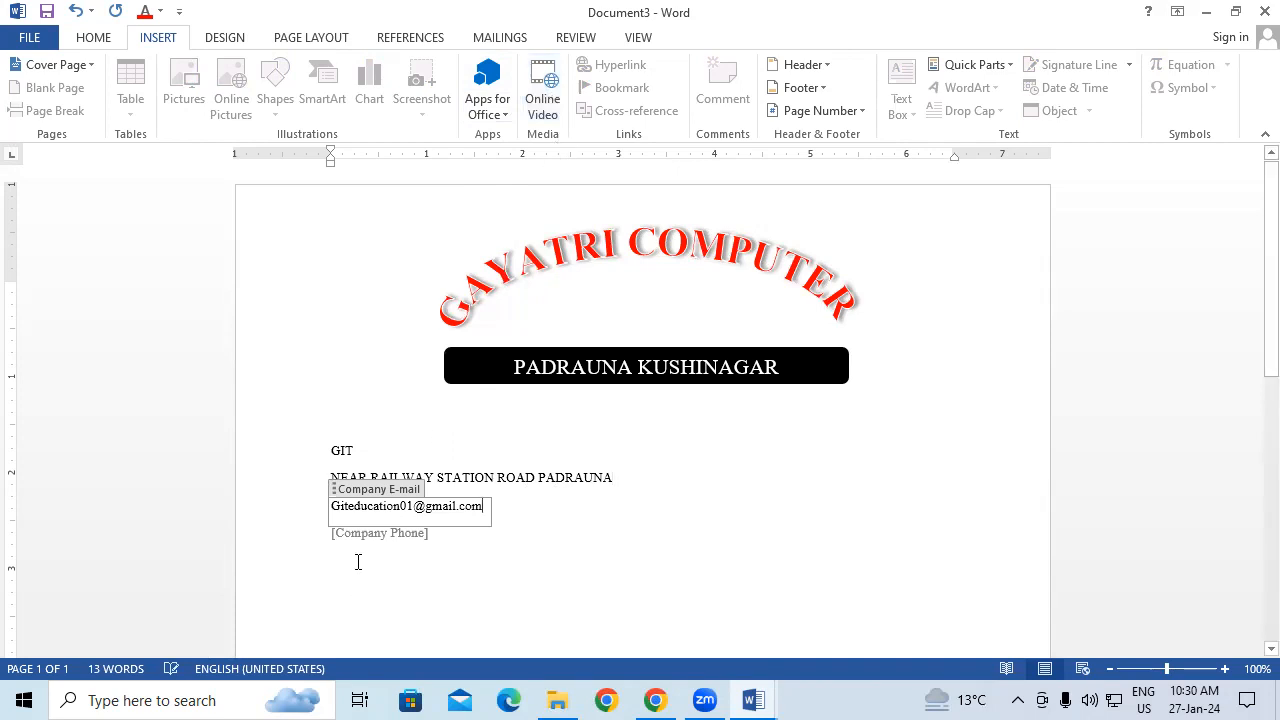
{"action": "key", "text": "Home"}
{"action": "key", "text": "Delete"}
{"action": "type", "text": "g"}
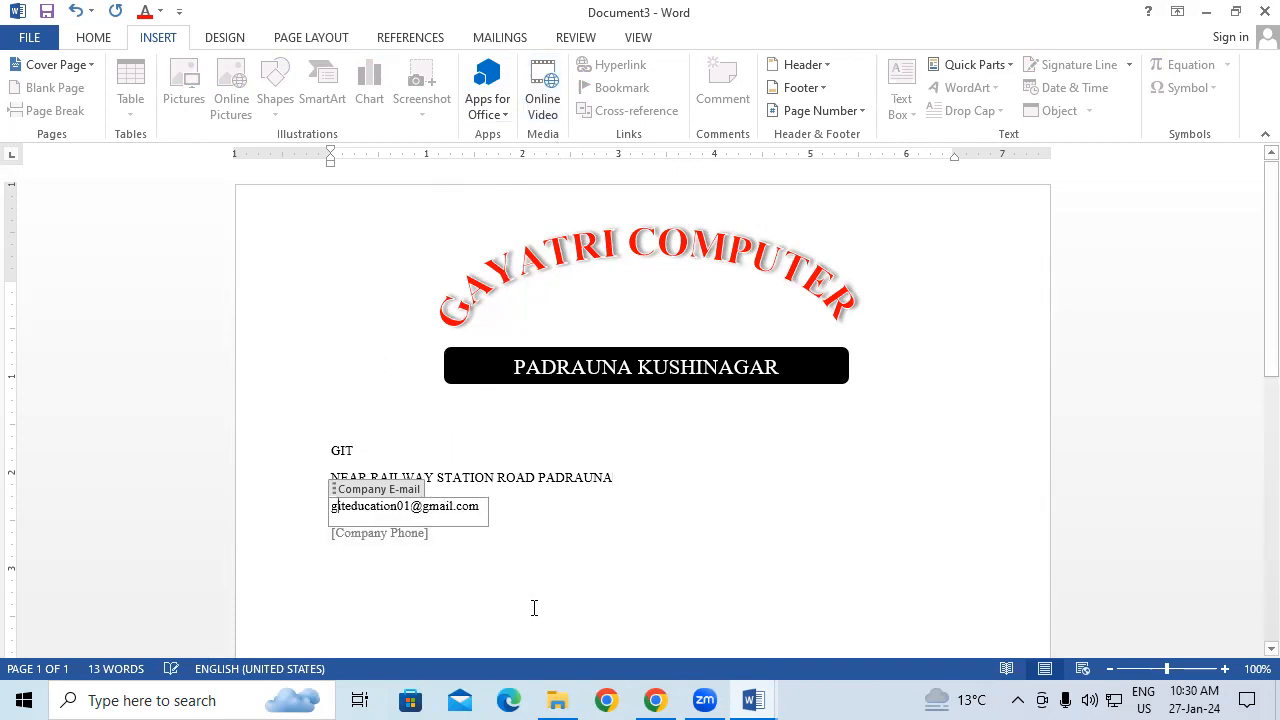
{"action": "left_click", "coordinate": [410, 540]}
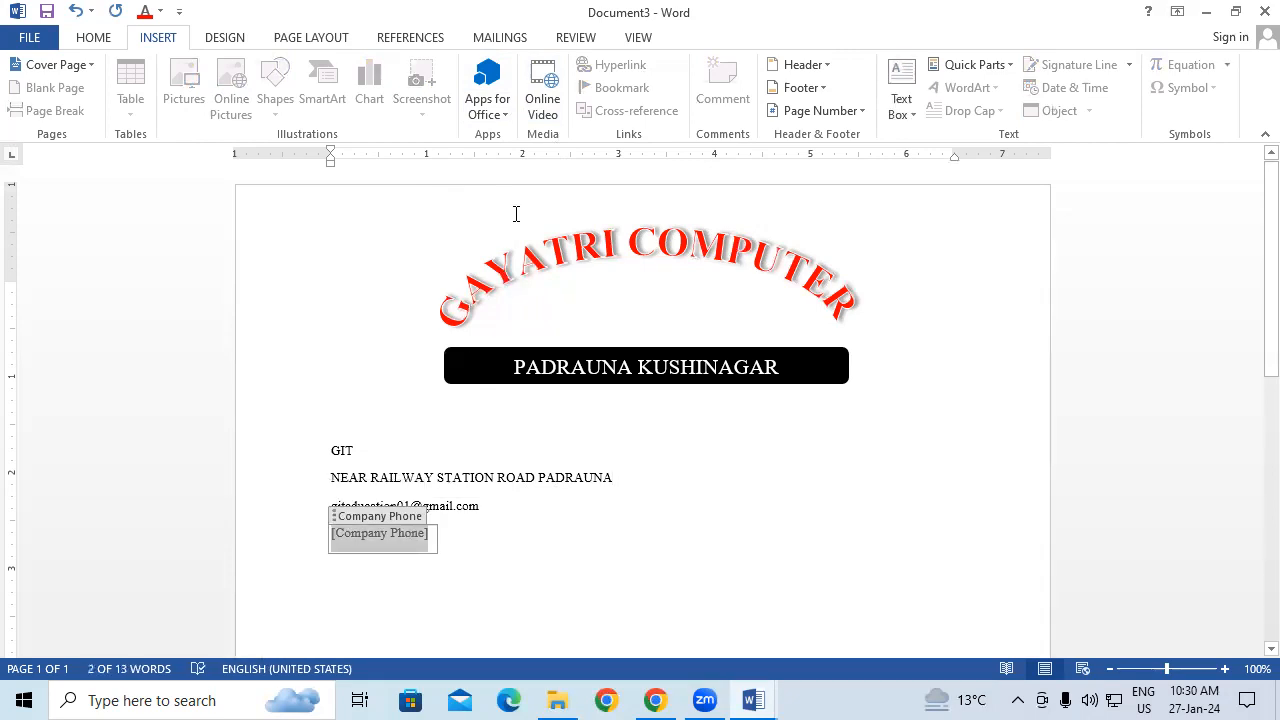
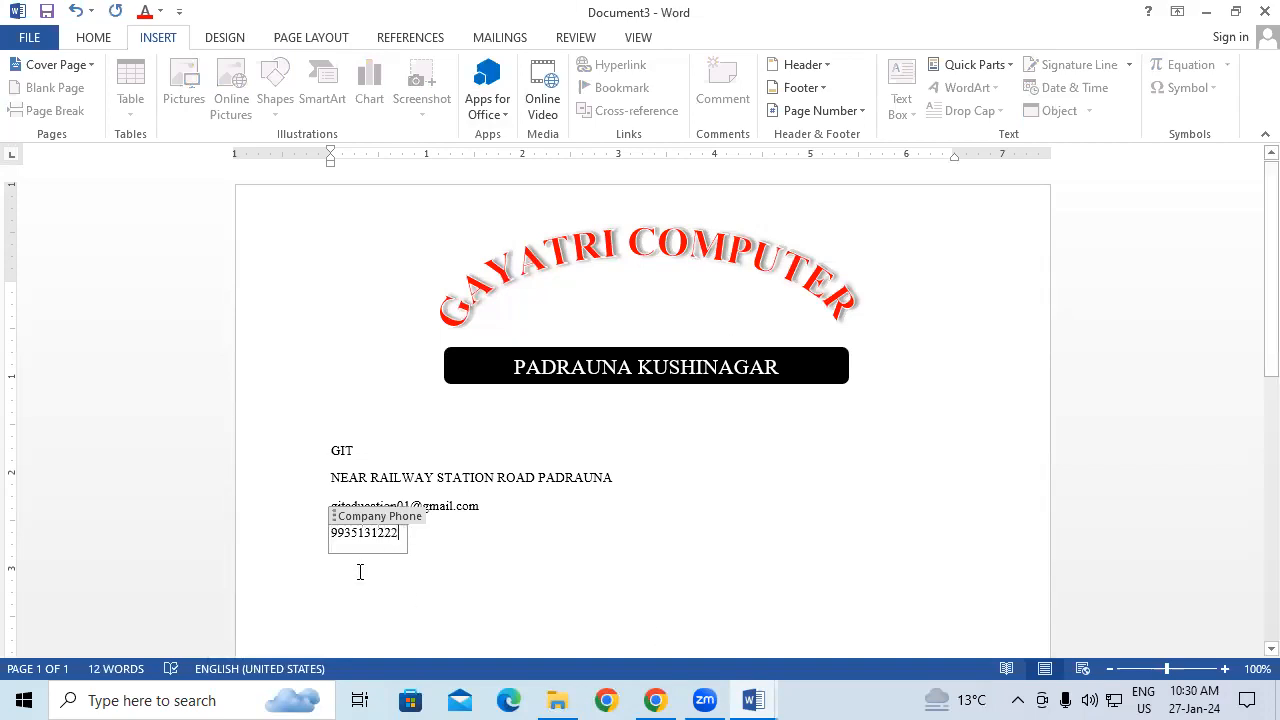
Step: Increase the font size of GIT, the address, e-mail and phone number lines
{"action": "double_click", "coordinate": [336, 451]}
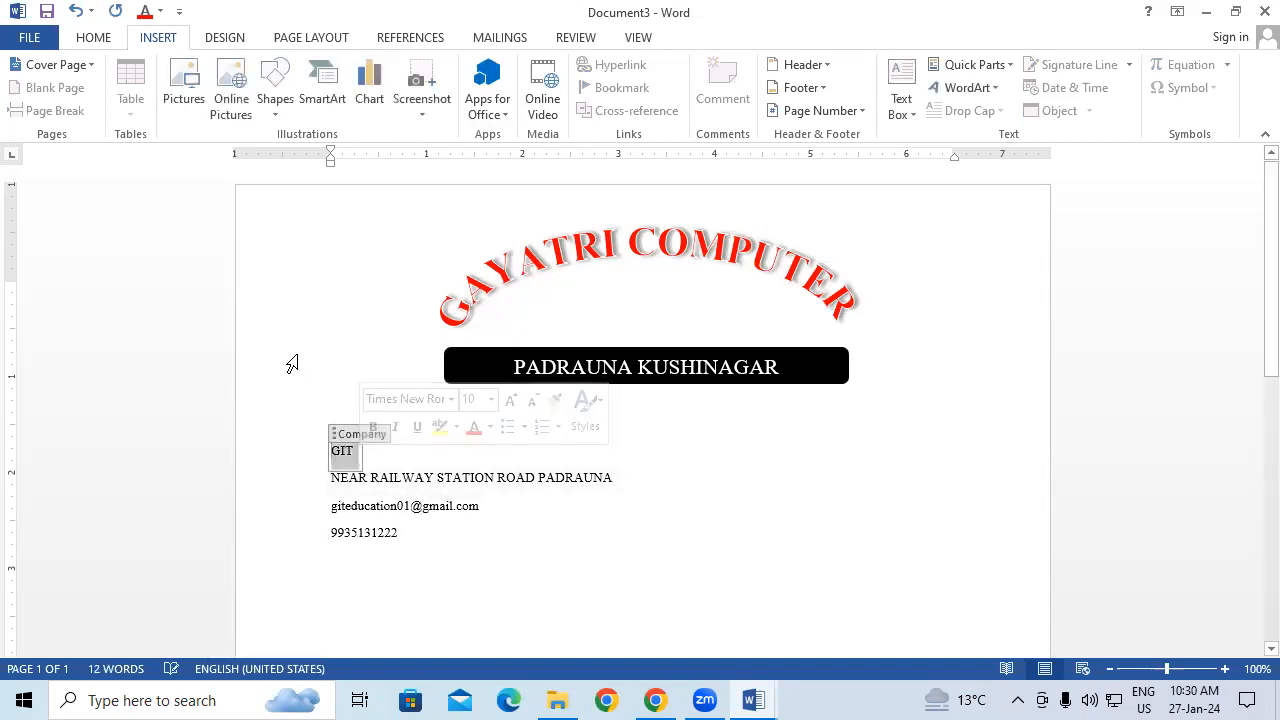
{"action": "key", "text": "ctrl+shift+period"}
{"action": "key", "text": "ctrl+shift+period"}
{"action": "key", "text": "ctrl+shift+period"}
{"action": "key", "text": "ctrl+shift+period"}
{"action": "key", "text": "ctrl+shift+period"}
{"action": "key", "text": "ctrl+shift+period"}
{"action": "key", "text": "ctrl+shift+period"}
{"action": "key", "text": "ctrl+shift+period"}
{"action": "key", "text": "ctrl+shift+period"}
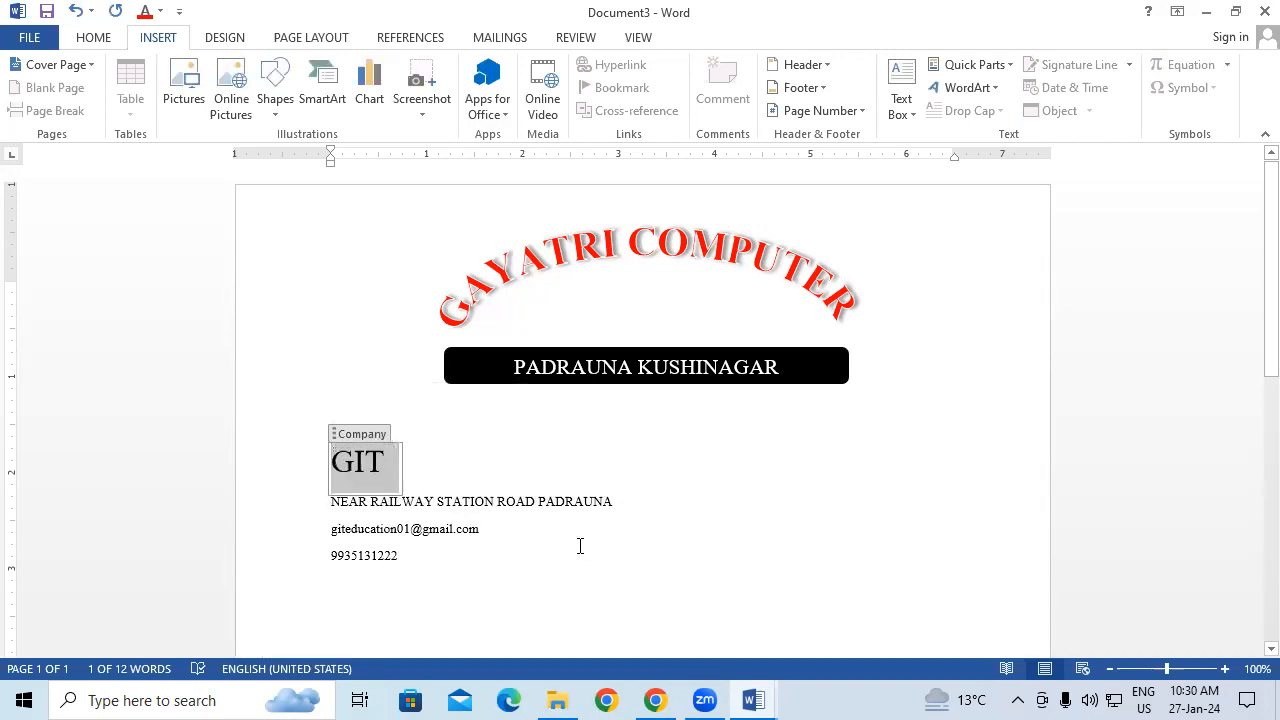
{"action": "left_click", "coordinate": [582, 503]}
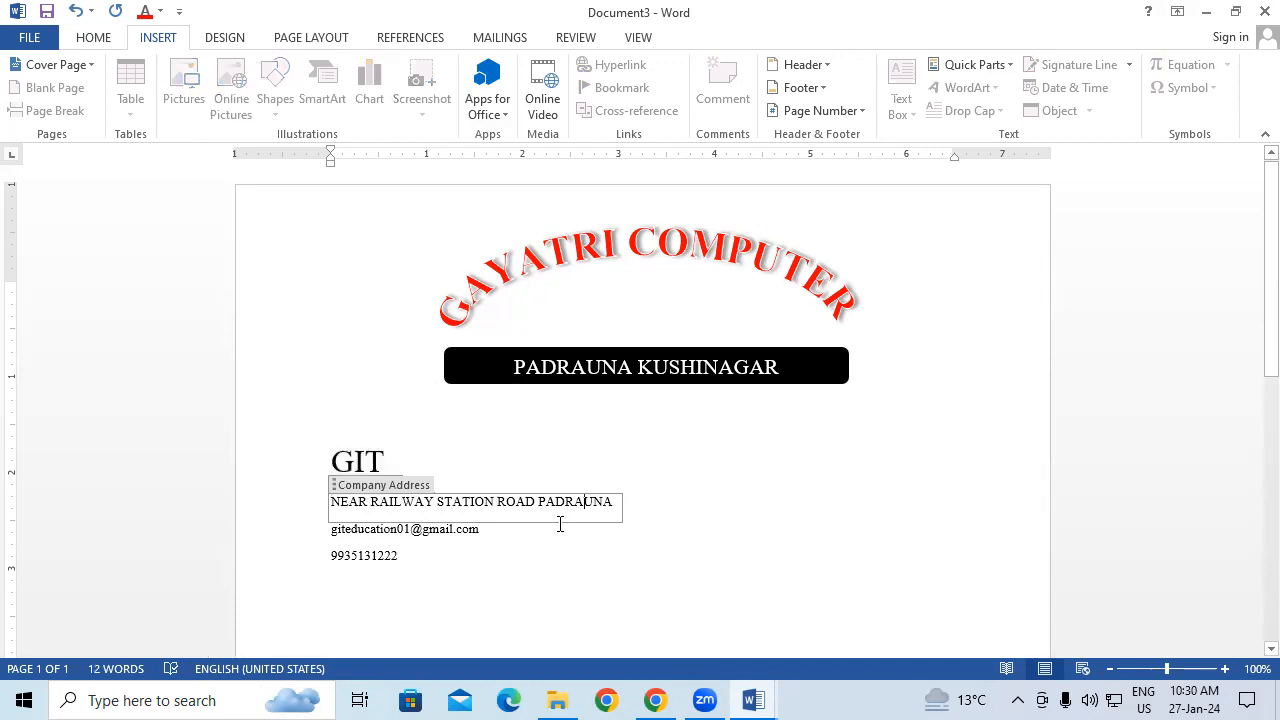
{"action": "left_click_drag", "start_coordinate": [616, 503], "coordinate": [289, 508]}
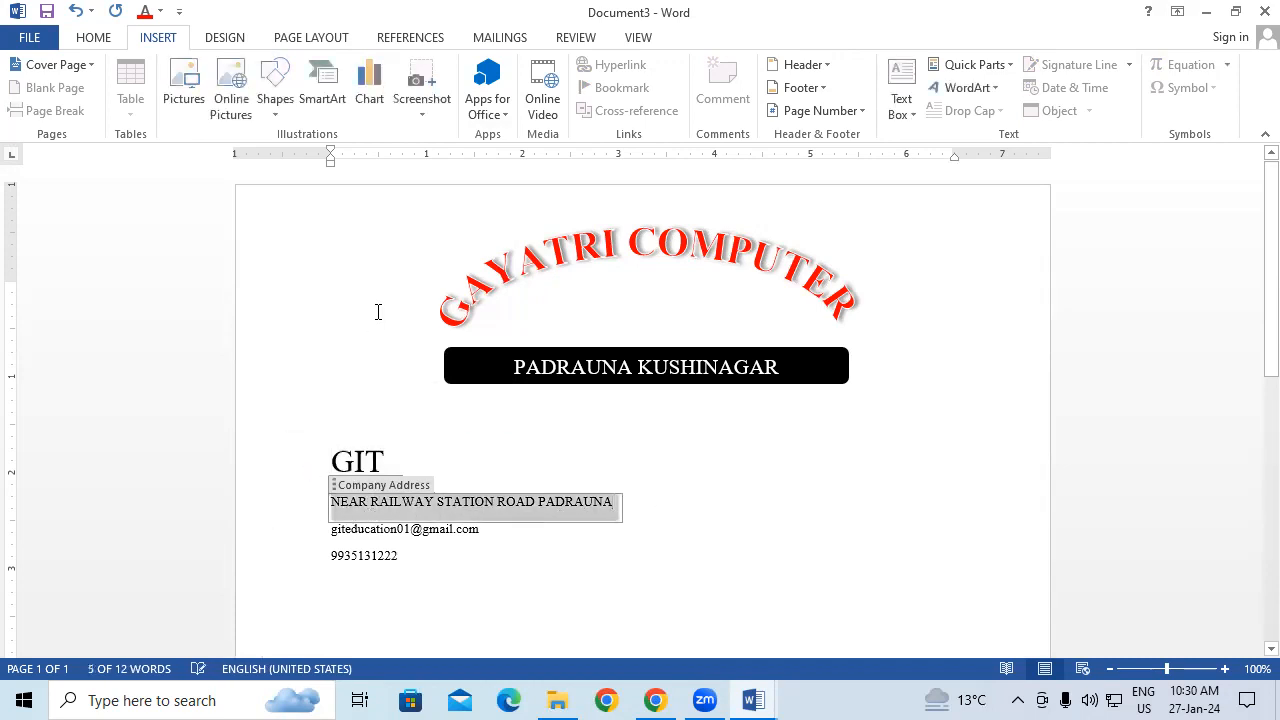
{"action": "key", "text": "ctrl+shift+period"}
{"action": "key", "text": "ctrl+shift+period"}
{"action": "key", "text": "ctrl+shift+period"}
{"action": "key", "text": "ctrl+shift+period"}
{"action": "left_click_drag", "start_coordinate": [488, 537], "coordinate": [268, 536]}
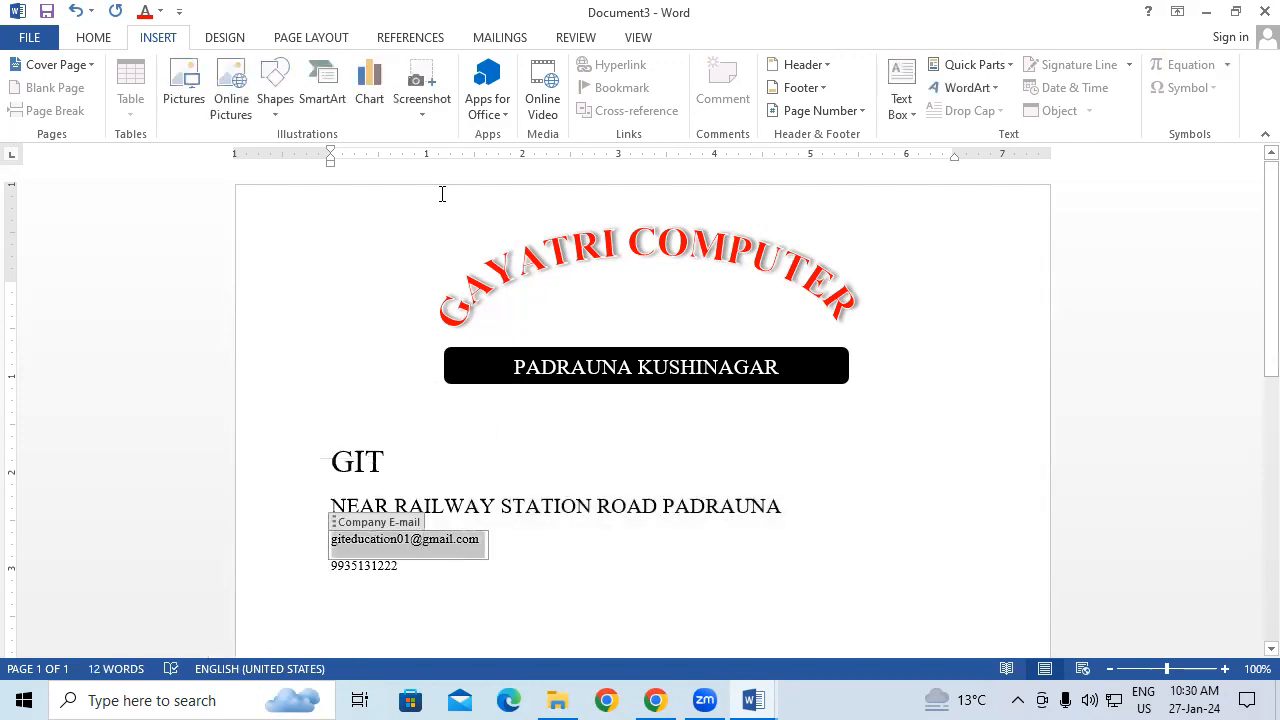
{"action": "key", "text": "ctrl+shift+period"}
{"action": "key", "text": "ctrl+shift+period"}
{"action": "key", "text": "ctrl+shift+period"}
{"action": "key", "text": "ctrl+shift+period"}
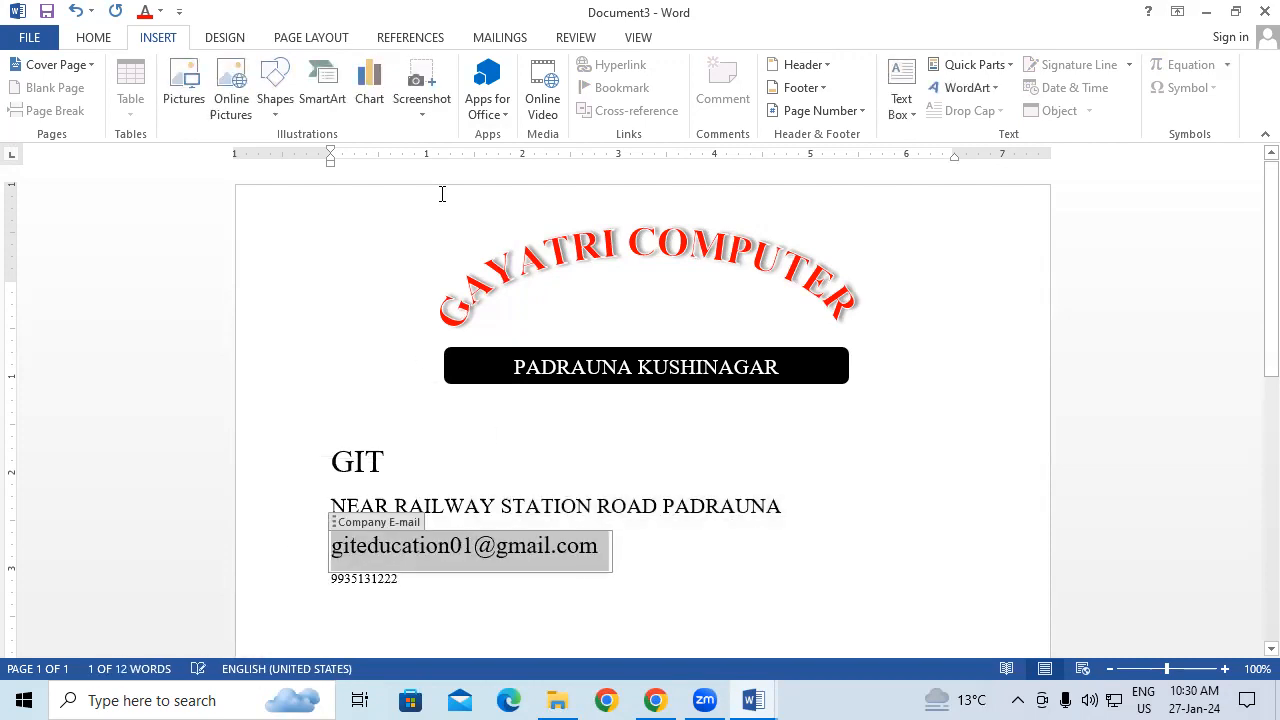
{"action": "left_click", "coordinate": [397, 579]}
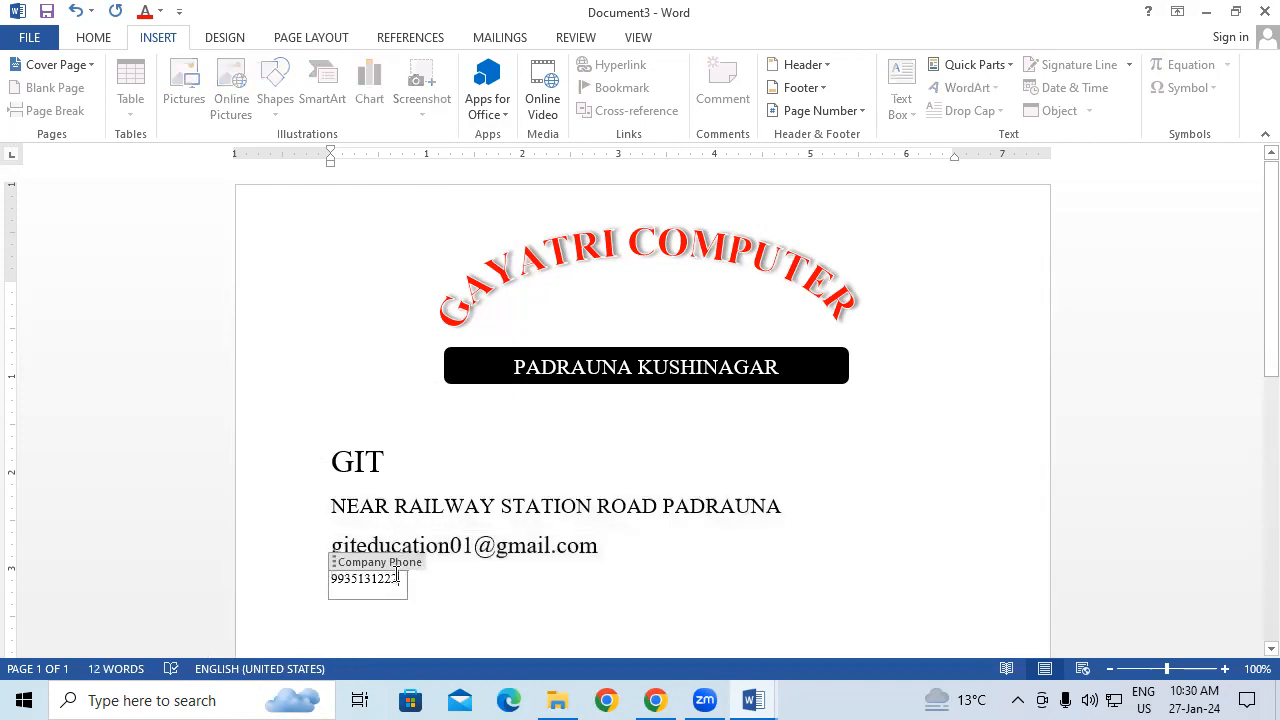
{"action": "double_click", "coordinate": [365, 578]}
{"action": "key", "text": "ctrl+shift+period"}
{"action": "key", "text": "ctrl+shift+period"}
{"action": "key", "text": "ctrl+shift+period"}
{"action": "key", "text": "ctrl+shift+period"}
{"action": "key", "text": "ctrl+shift+period"}
{"action": "key", "text": "ctrl+shift+period"}
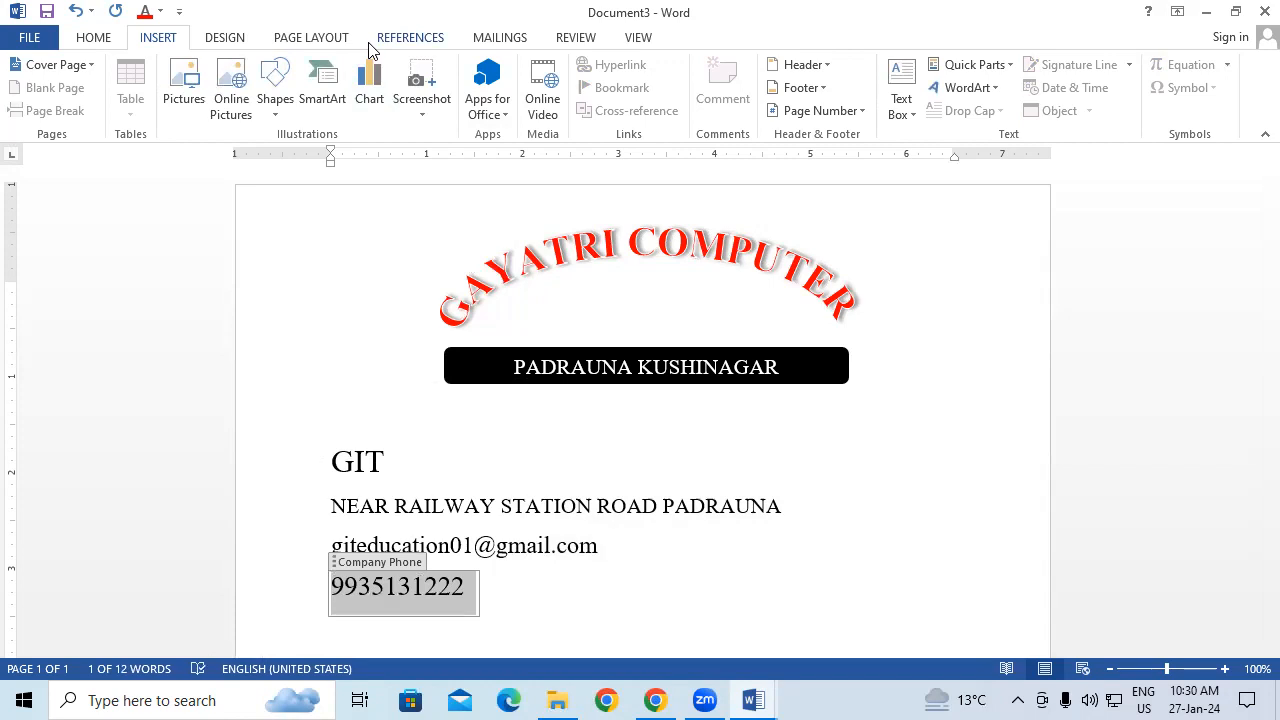
{"action": "left_click", "coordinate": [986, 464]}
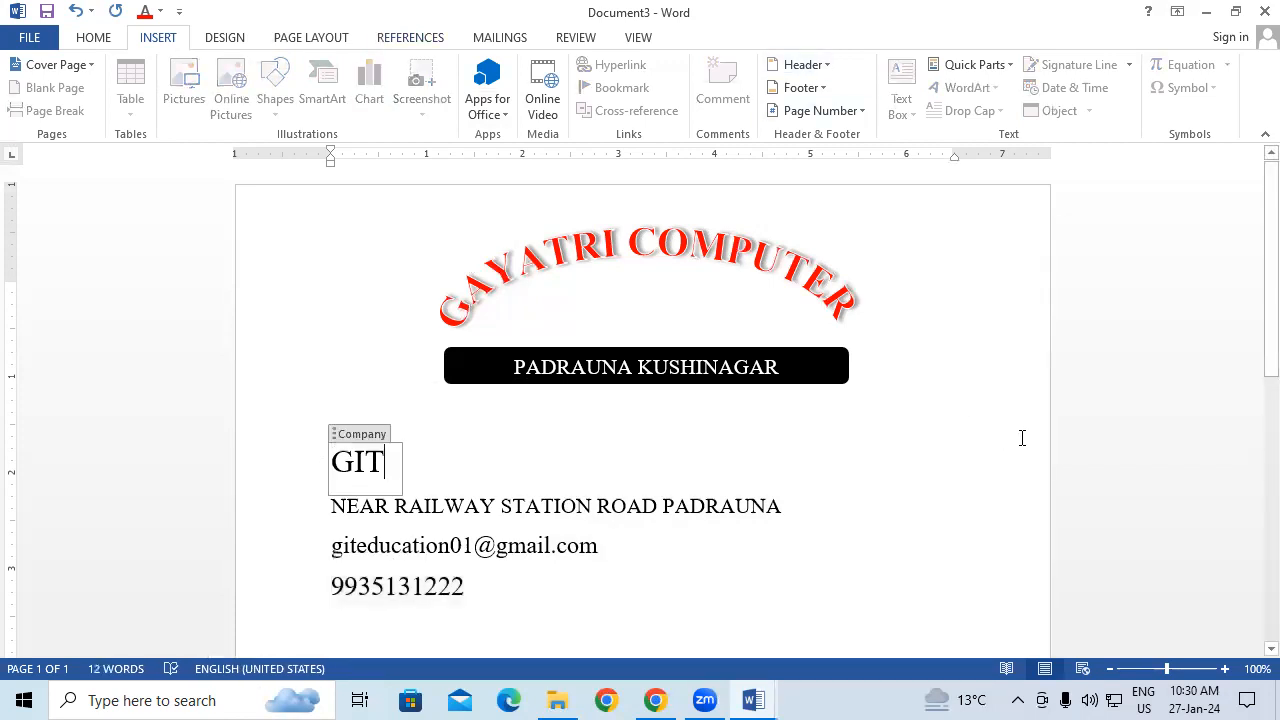
{"action": "key", "text": "Up"}
{"action": "scroll", "coordinate": [1020, 430], "scroll_direction": "down", "scroll_amount": 1}
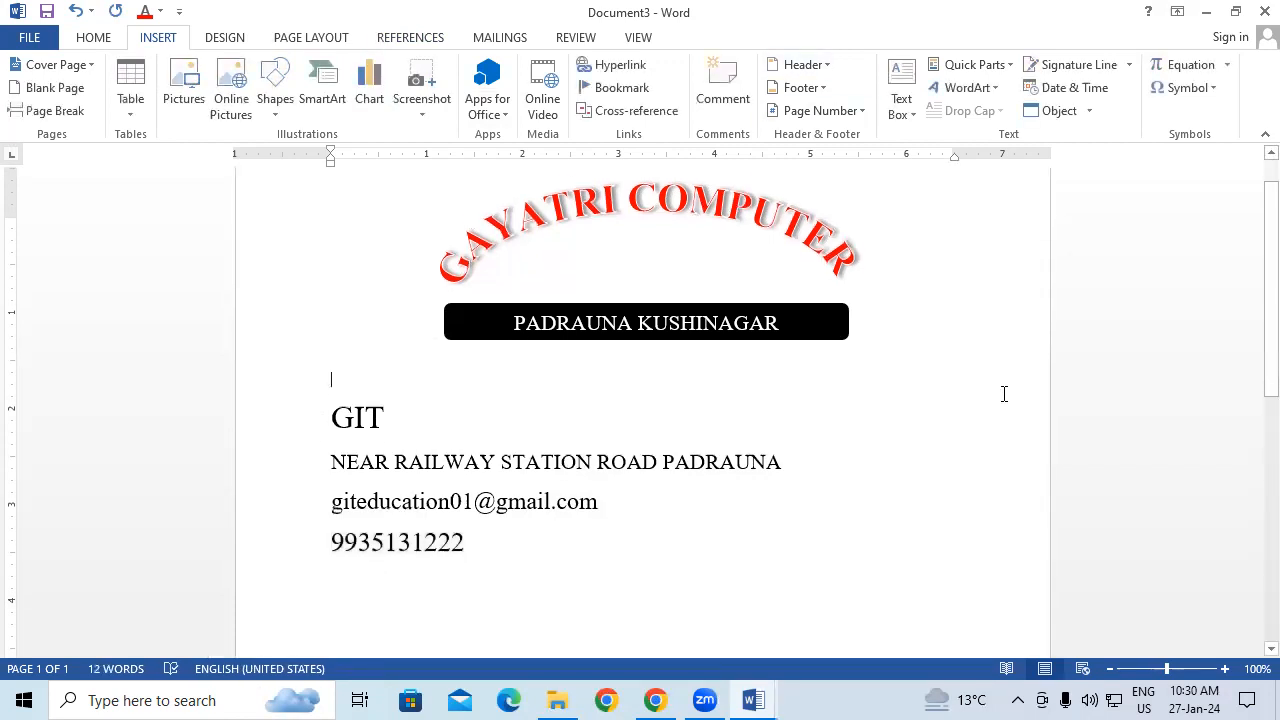
{"action": "scroll", "coordinate": [1004, 394], "scroll_direction": "down", "scroll_amount": 1}
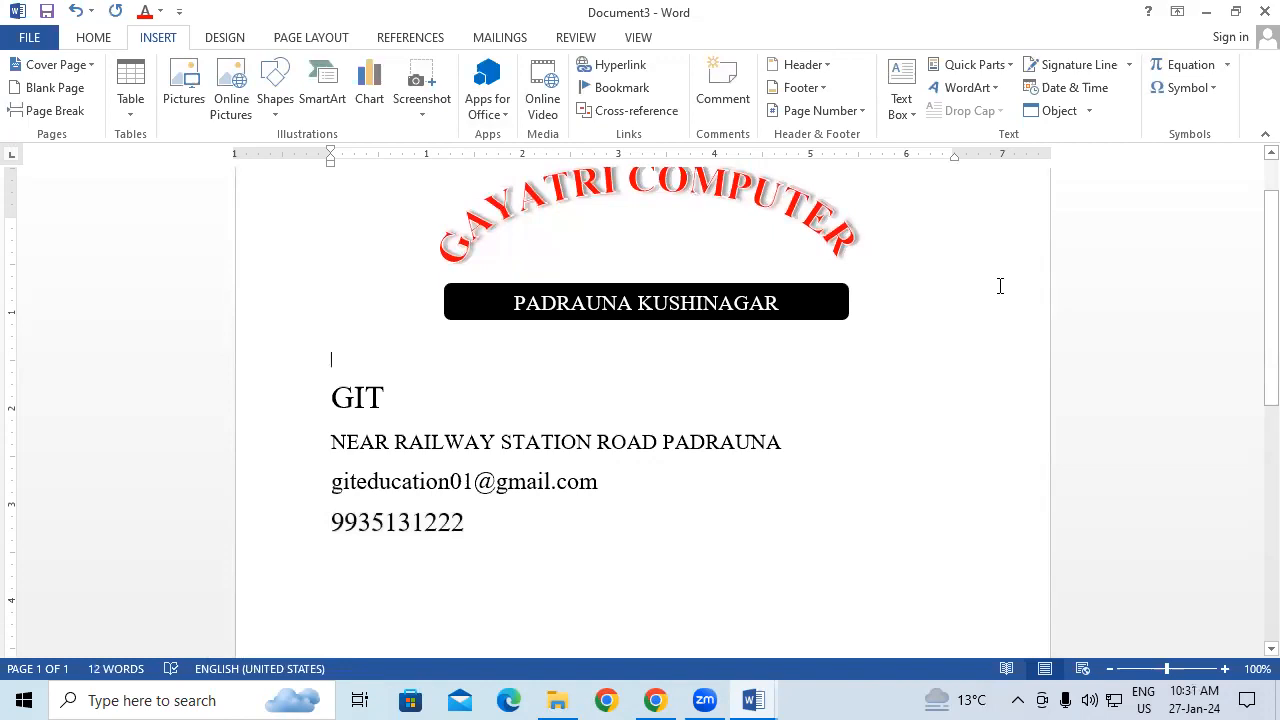
{"action": "scroll", "coordinate": [1000, 285], "scroll_direction": "down", "scroll_amount": 2}
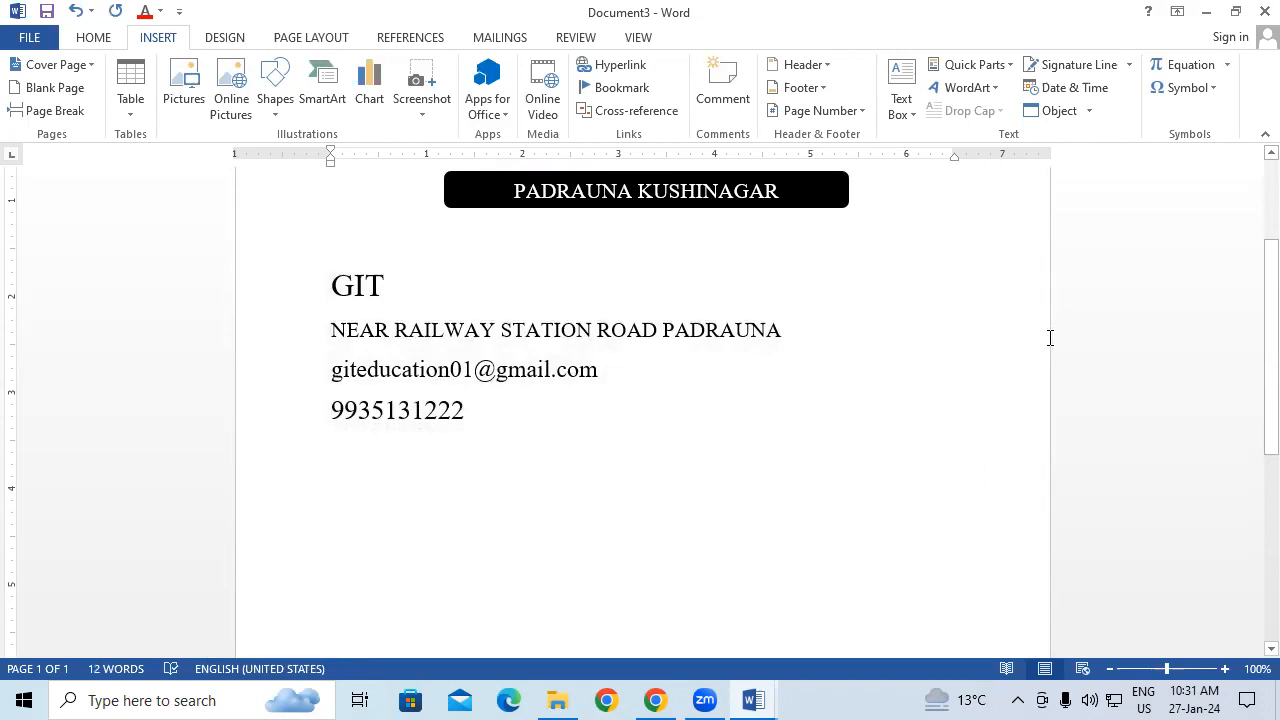
{"action": "scroll", "coordinate": [806, 574], "scroll_direction": "down", "scroll_amount": 1}
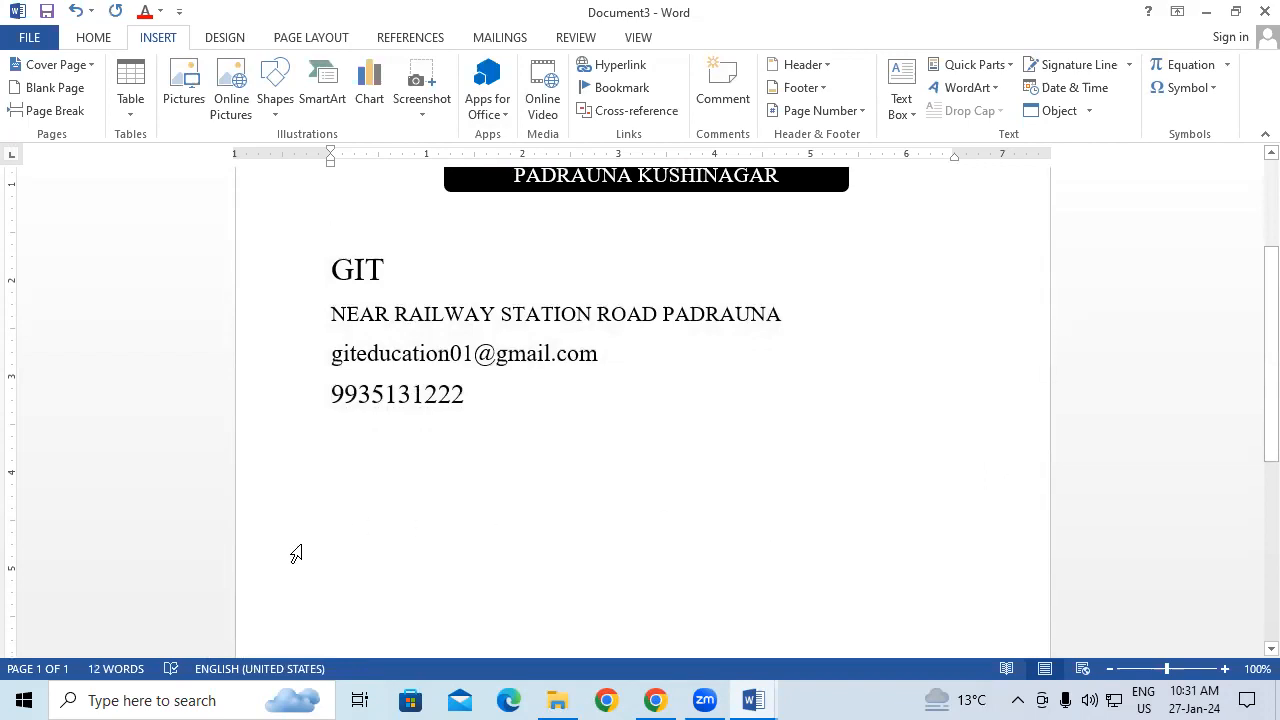
Step: Insert a small Company property field reading GIT and start a new line
{"action": "left_click", "coordinate": [978, 66]}
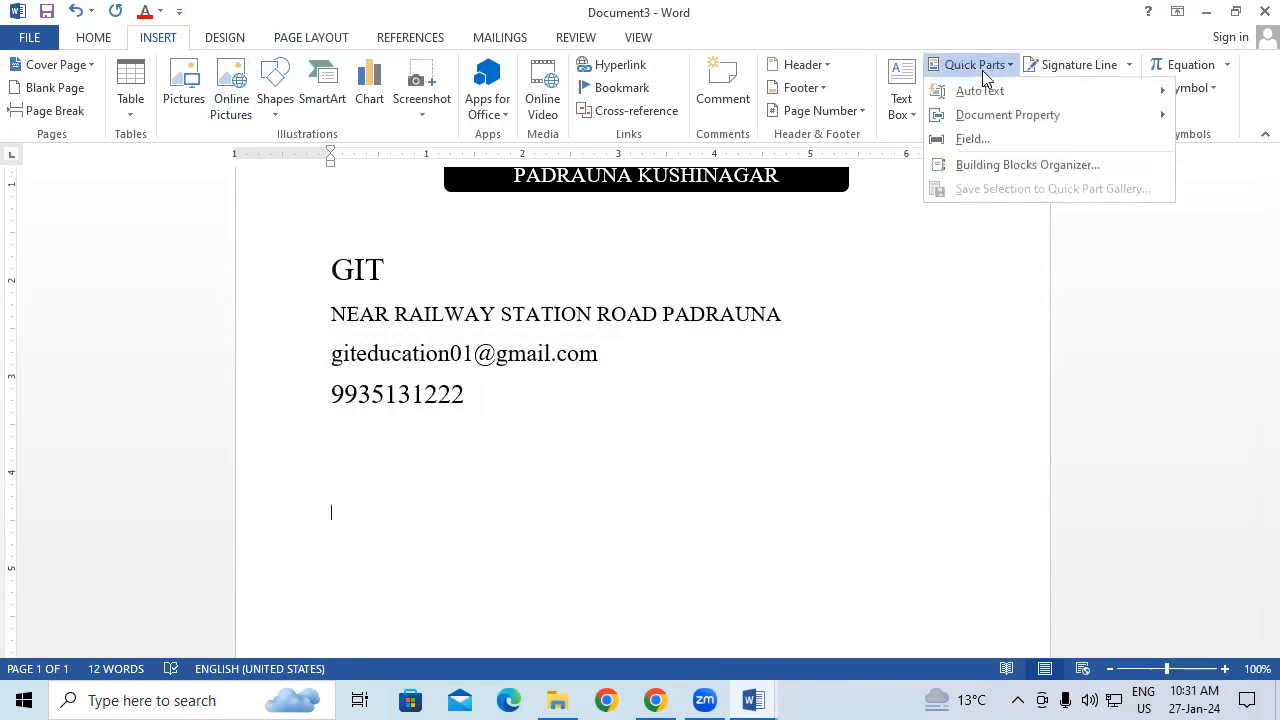
{"action": "mouse_move", "coordinate": [1018, 117]}
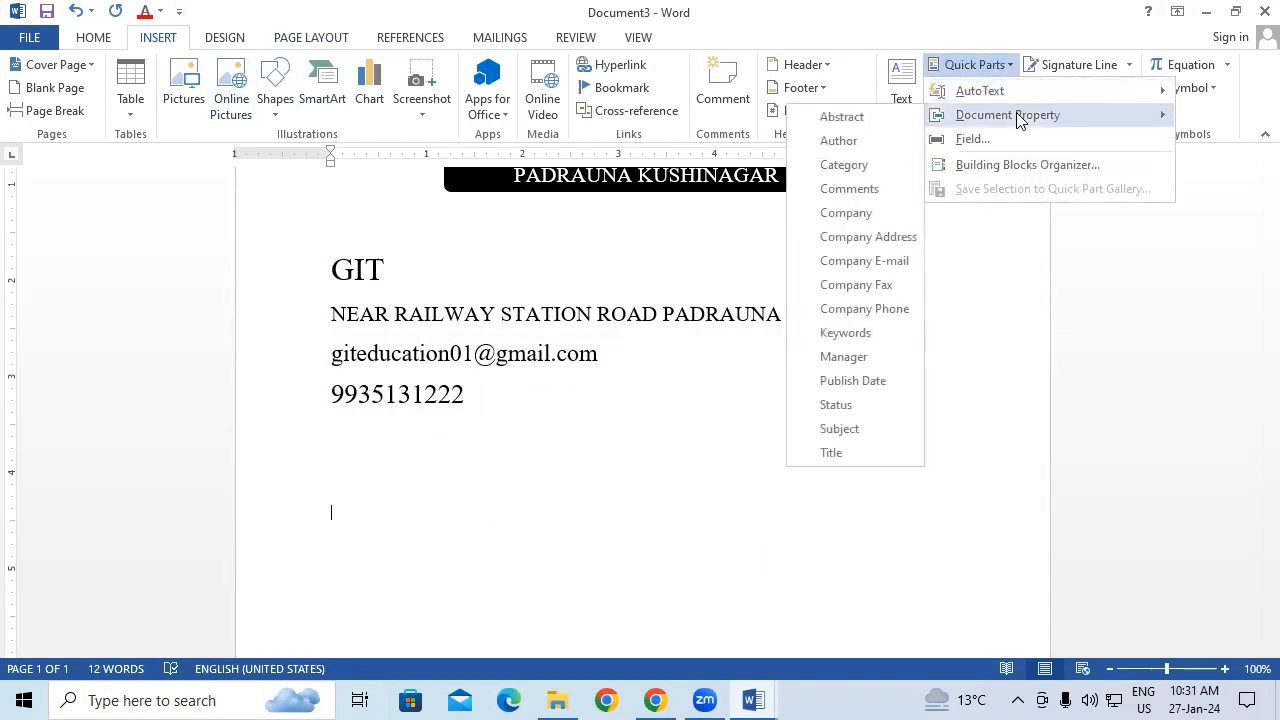
{"action": "left_click", "coordinate": [868, 218]}
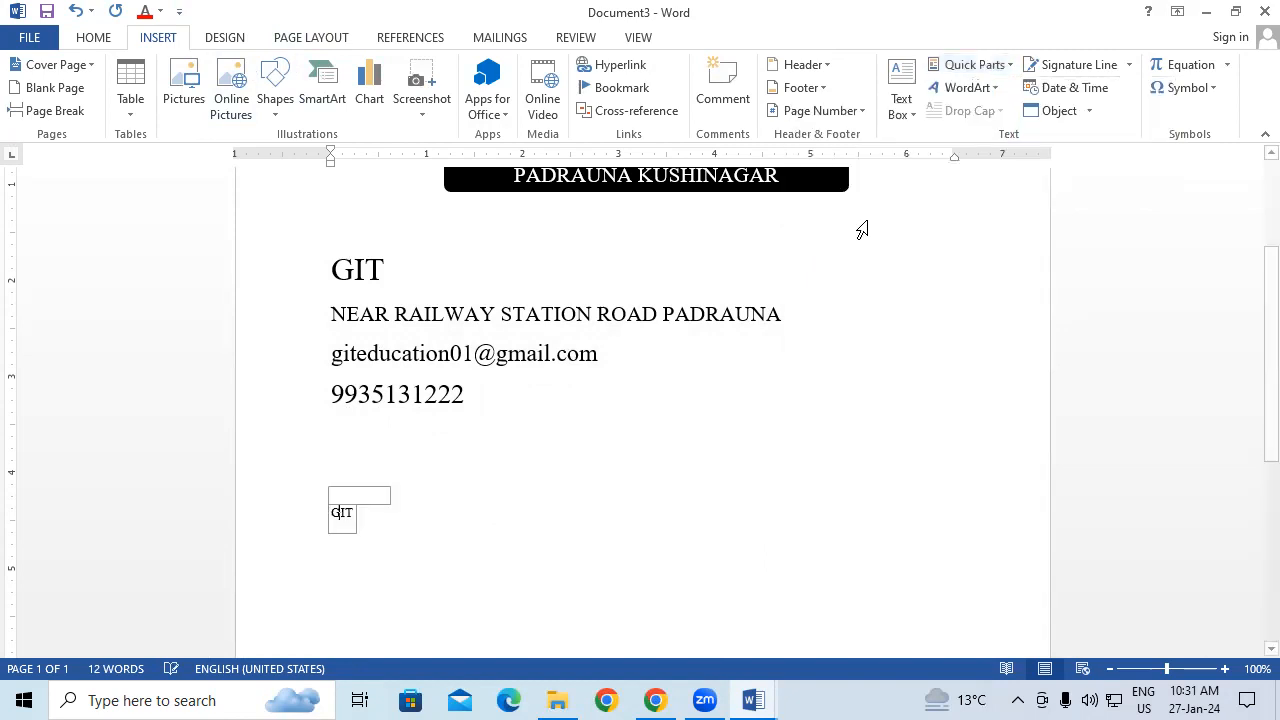
{"action": "left_click", "coordinate": [518, 502]}
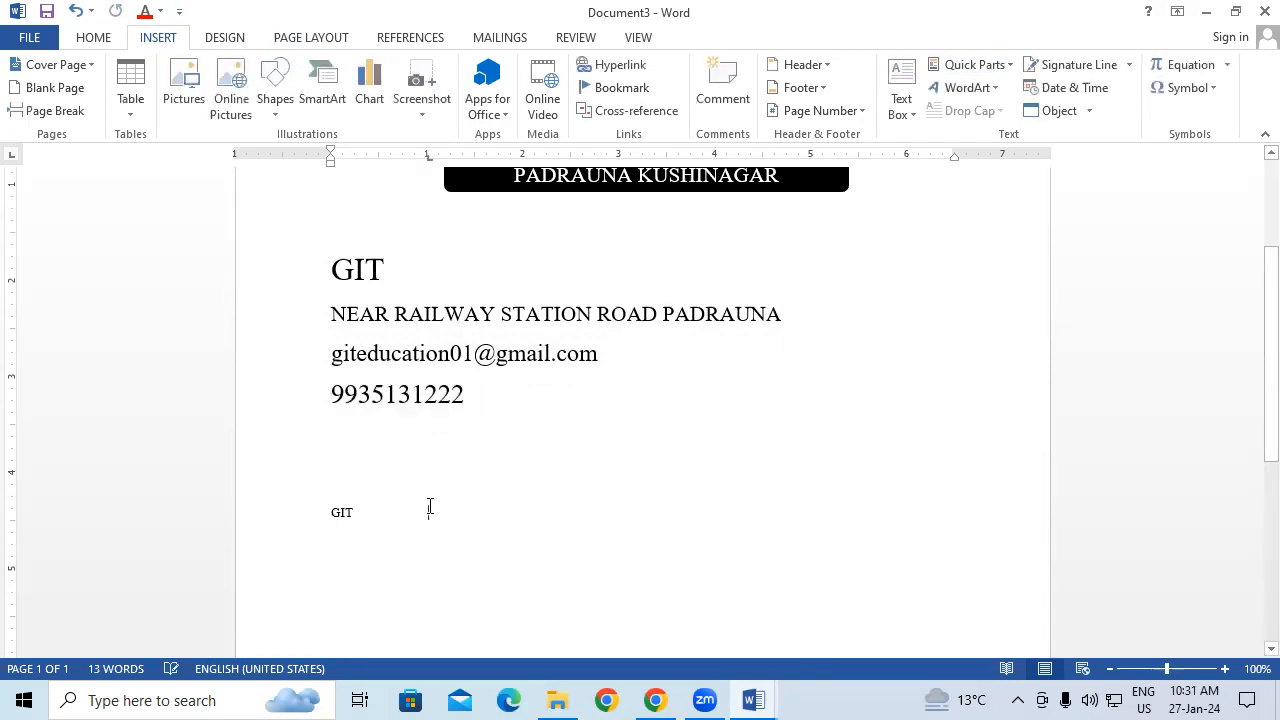
{"action": "key", "text": "Return"}
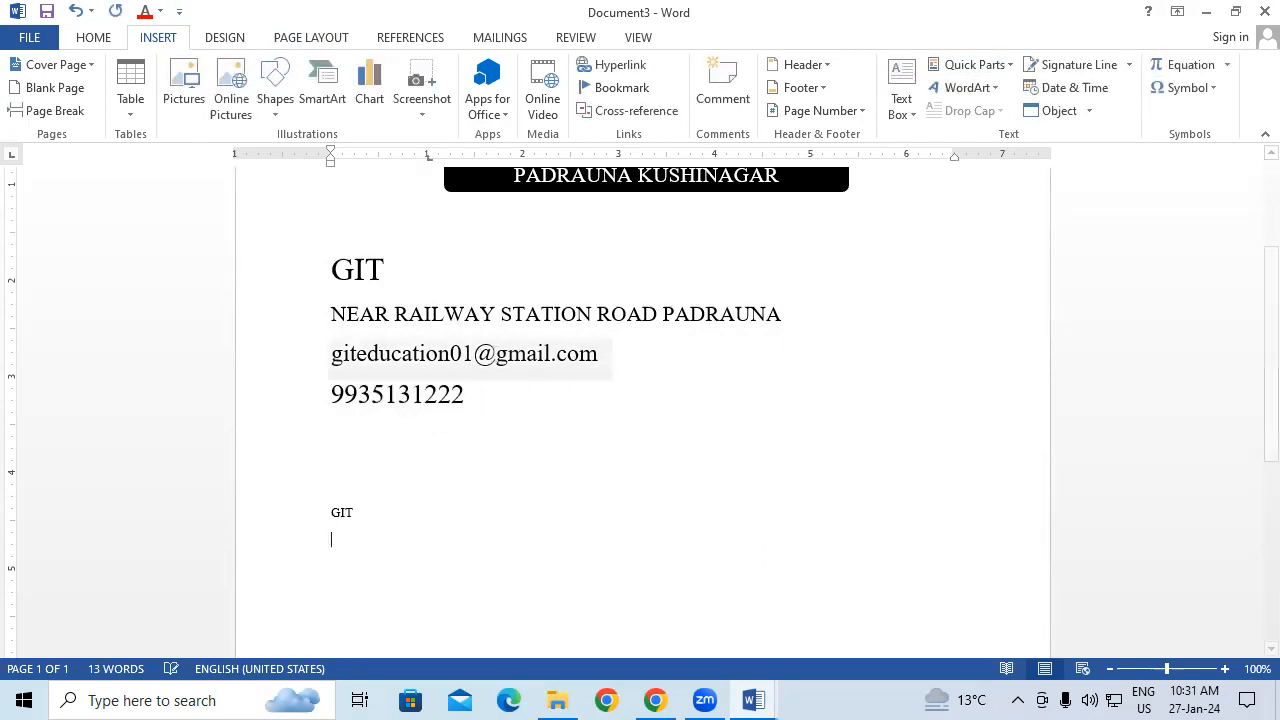
Step: Insert a small Company Address property field on the next line
{"action": "left_click", "coordinate": [968, 66]}
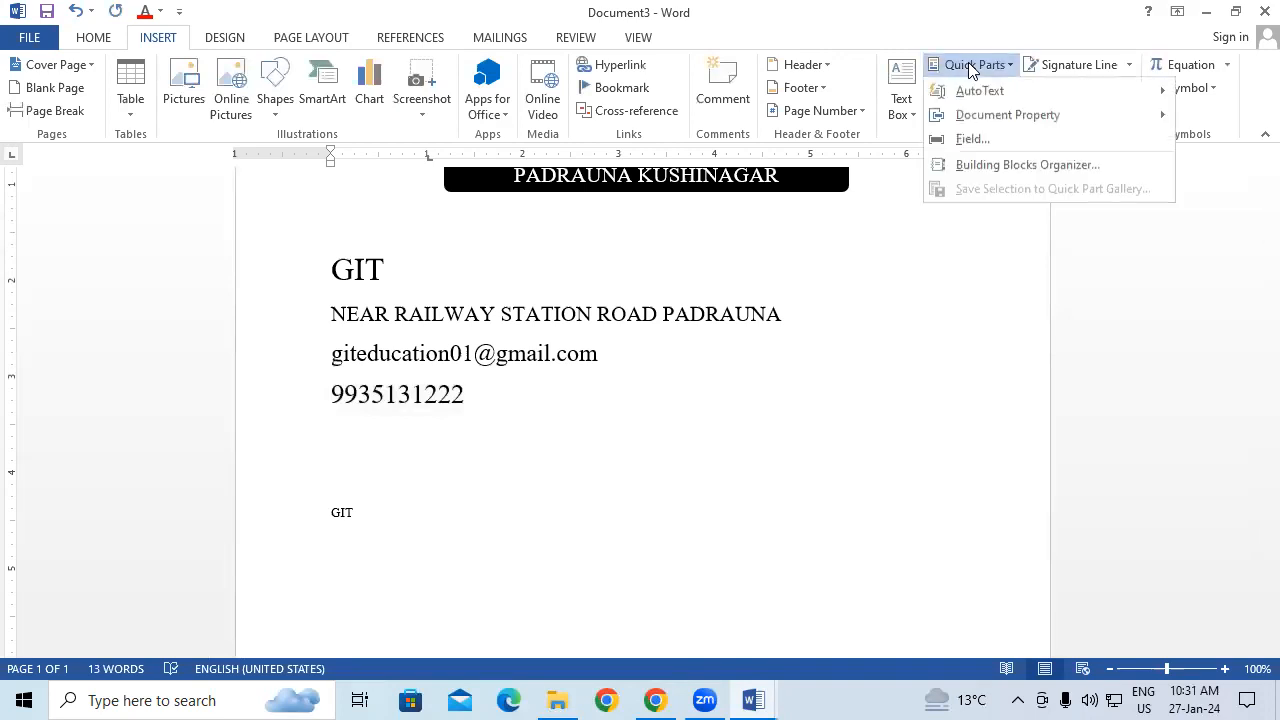
{"action": "left_click", "coordinate": [1006, 136]}
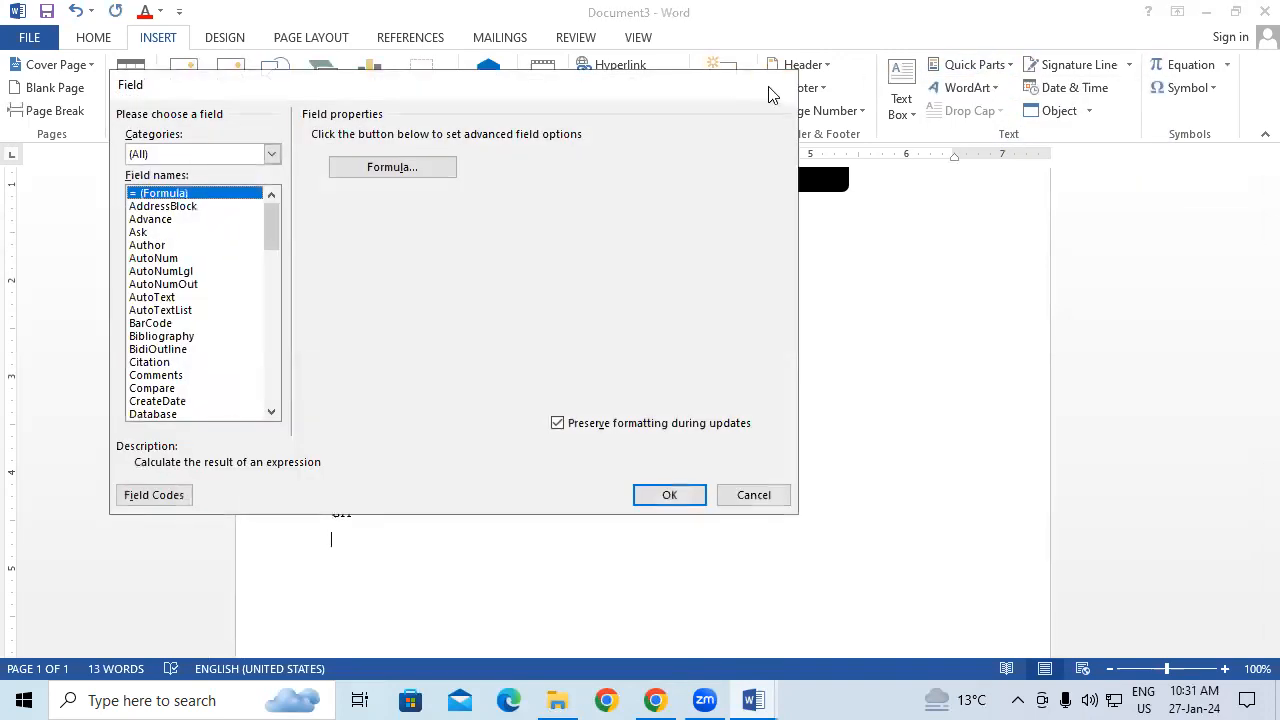
{"action": "left_click", "coordinate": [771, 86]}
{"action": "left_click", "coordinate": [992, 68]}
{"action": "mouse_move", "coordinate": [1030, 112]}
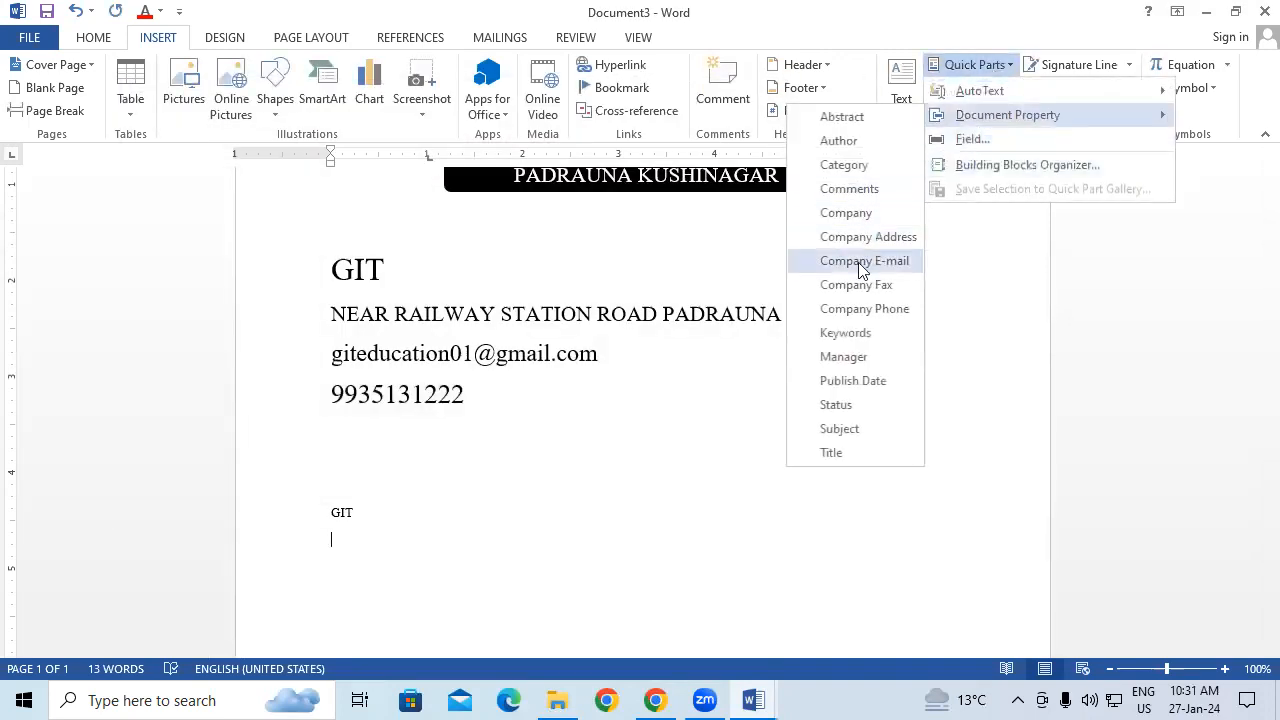
{"action": "left_click", "coordinate": [880, 238]}
{"action": "left_click", "coordinate": [670, 552]}
{"action": "key", "text": "Return"}
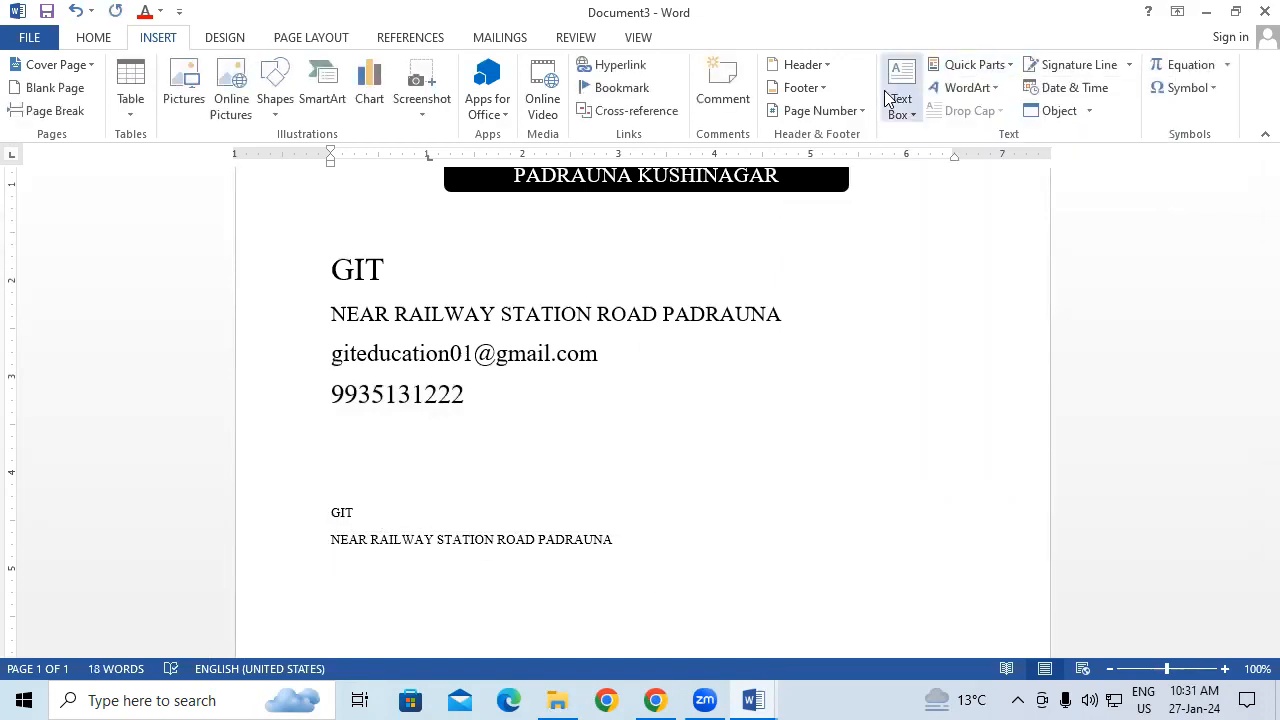
Step: Add small Company E-mail and Company Phone property fields below the address
{"action": "left_click", "coordinate": [992, 68]}
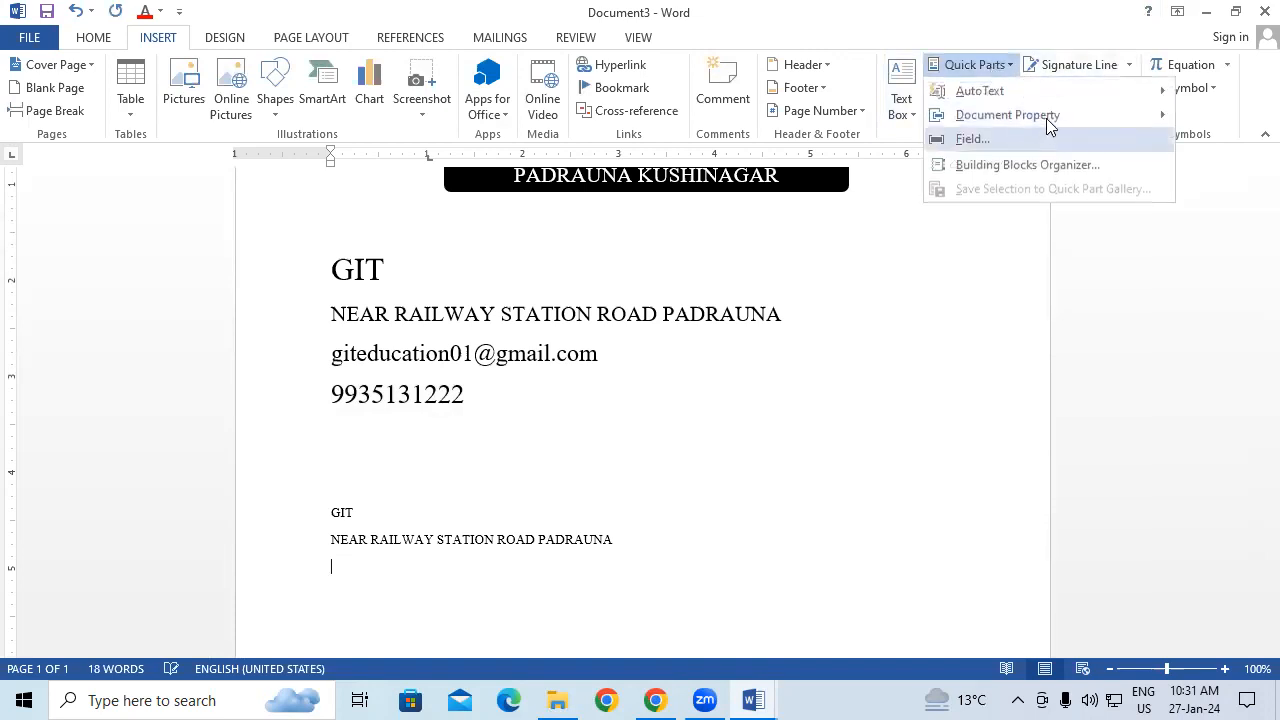
{"action": "mouse_move", "coordinate": [968, 116]}
{"action": "left_click", "coordinate": [900, 262]}
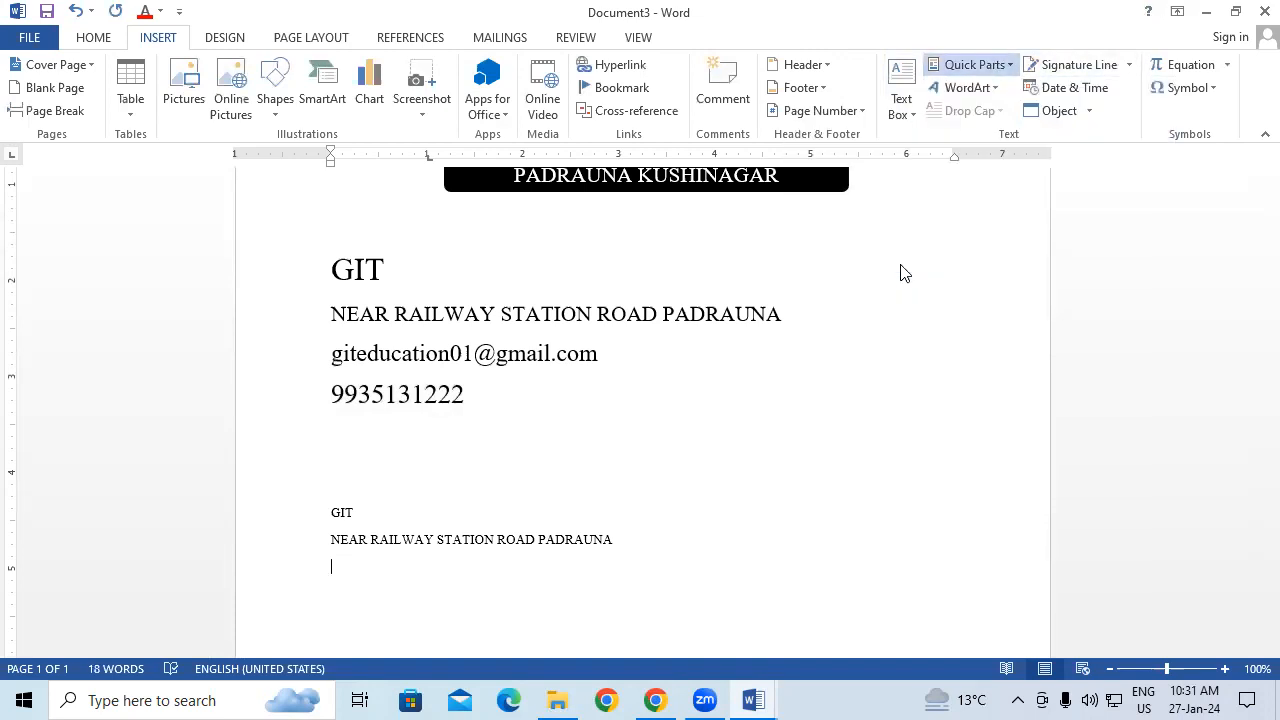
{"action": "left_click", "coordinate": [507, 592]}
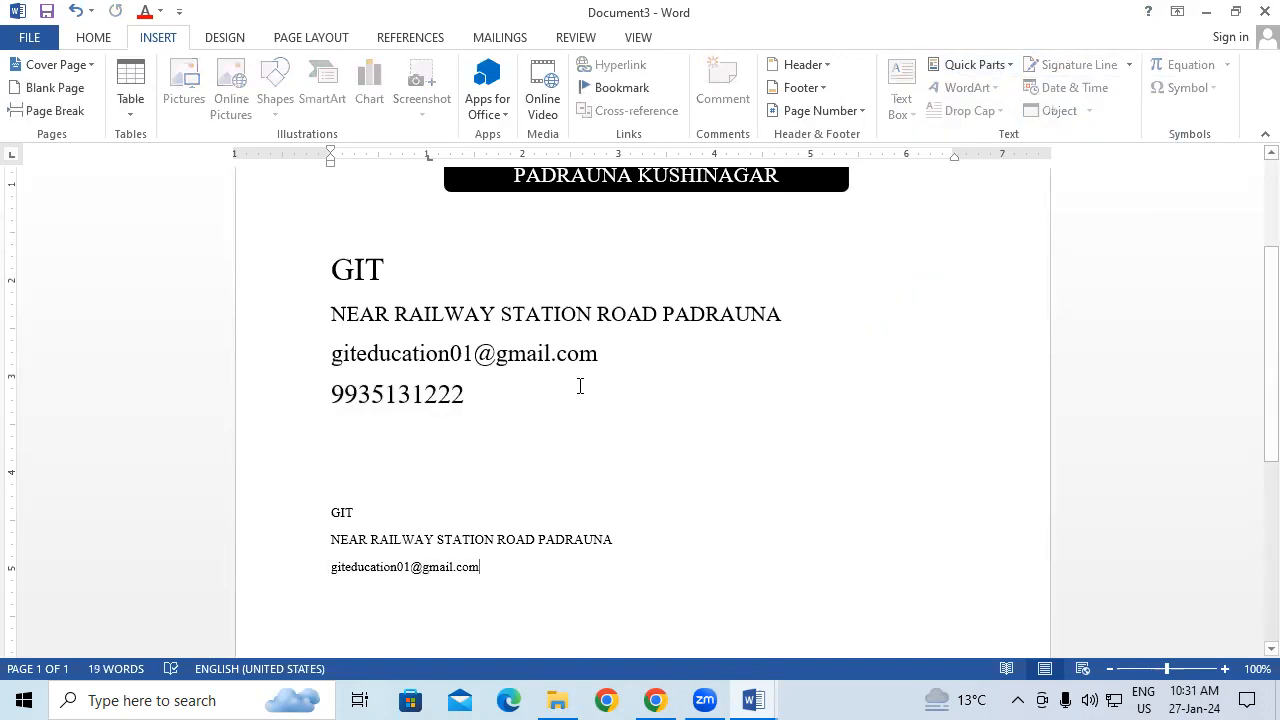
{"action": "left_click", "coordinate": [978, 68]}
{"action": "mouse_move", "coordinate": [1022, 116]}
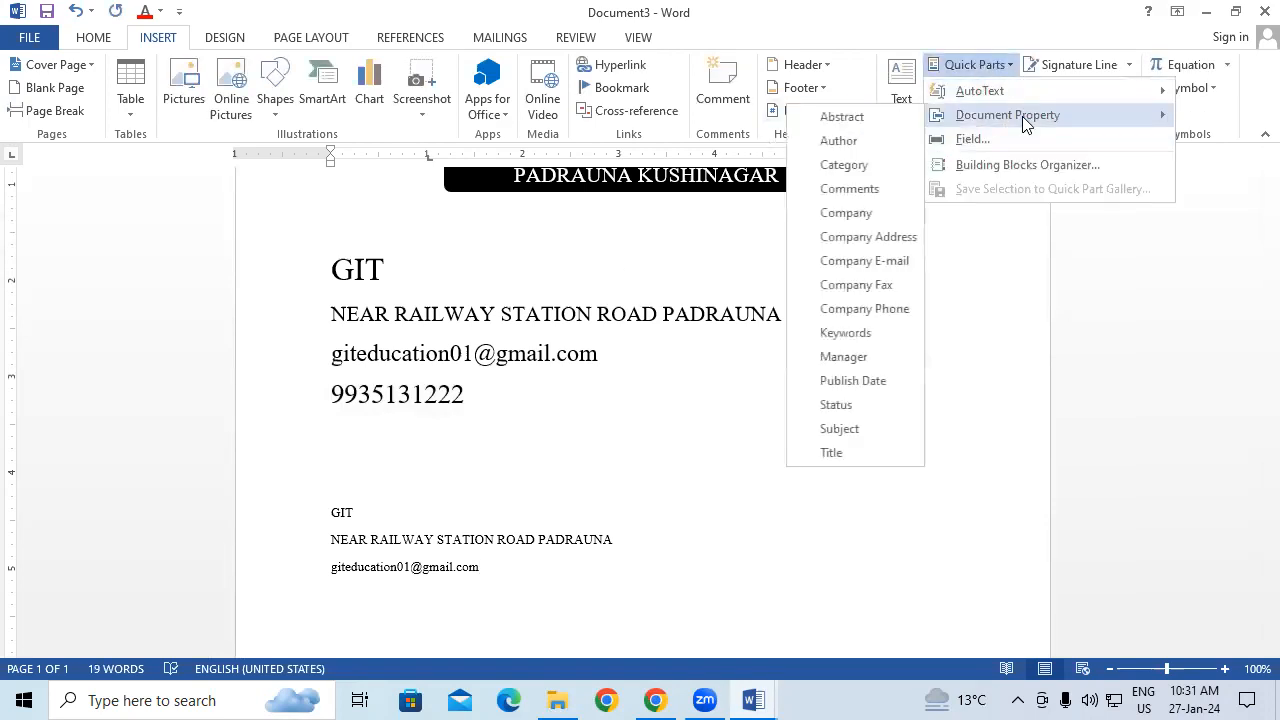
{"action": "left_click", "coordinate": [886, 308]}
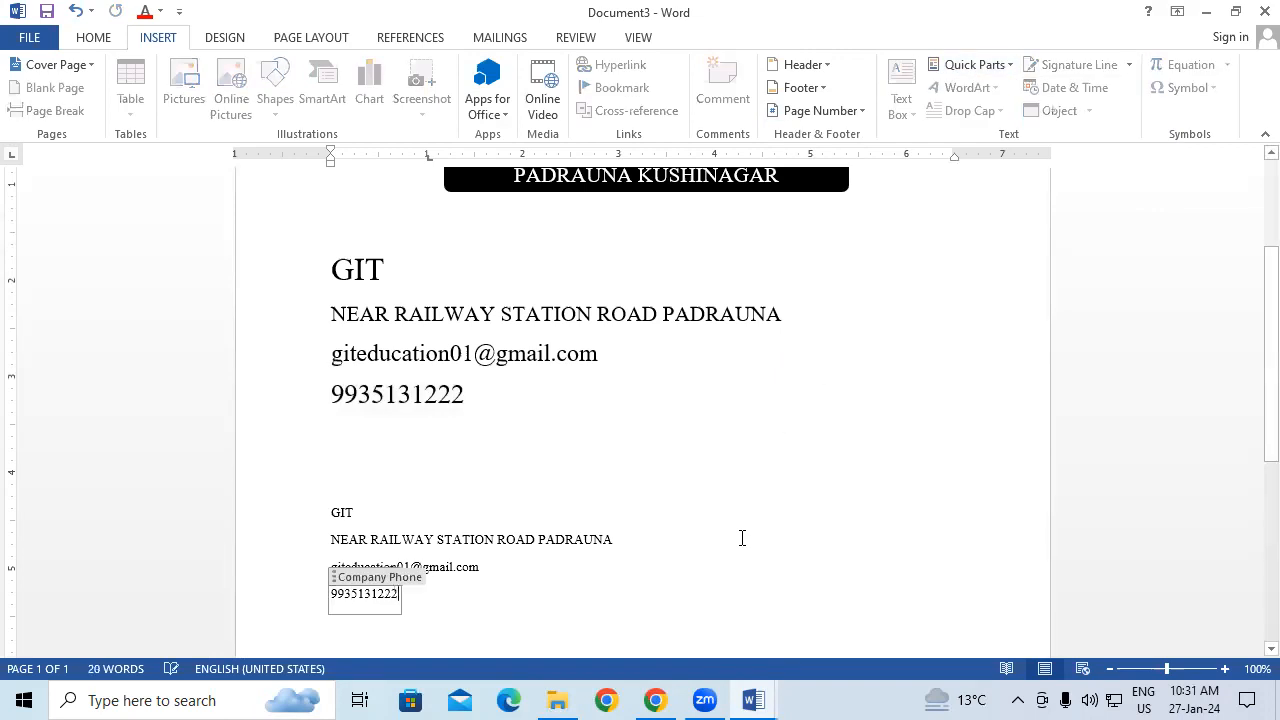
{"action": "left_click", "coordinate": [997, 436]}
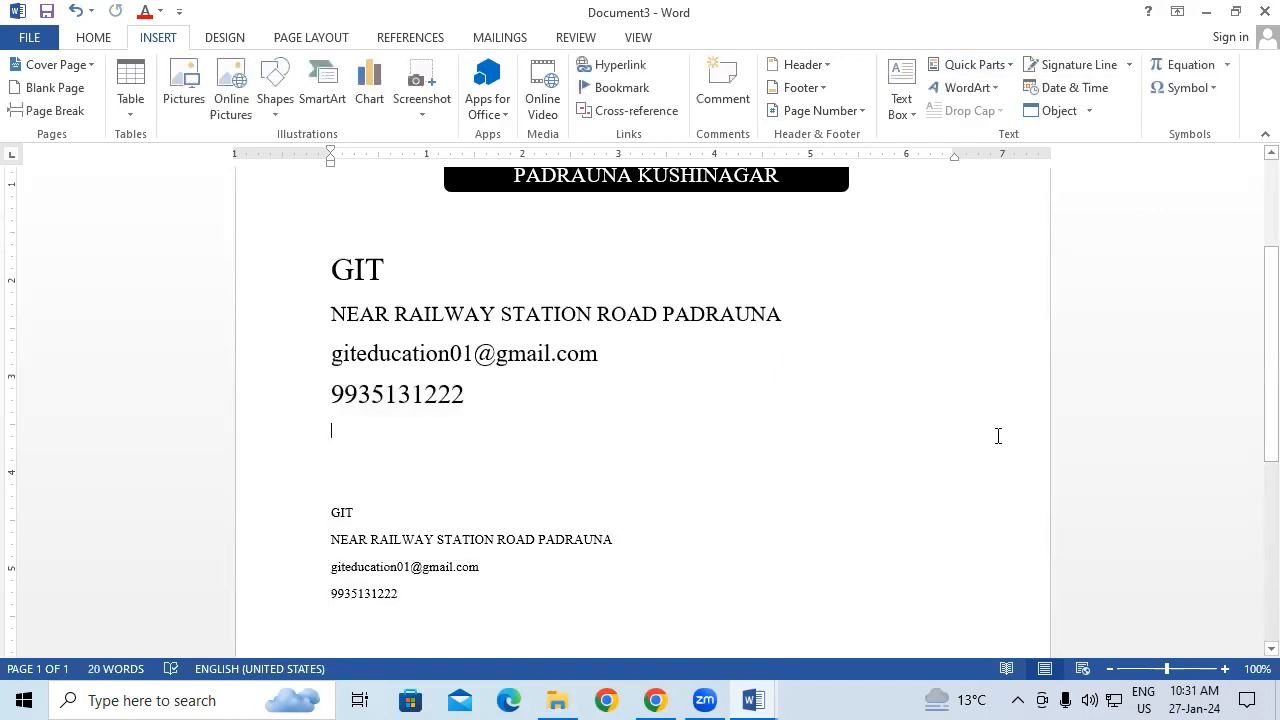
{"action": "scroll", "coordinate": [997, 436], "scroll_direction": "down", "scroll_amount": 2}
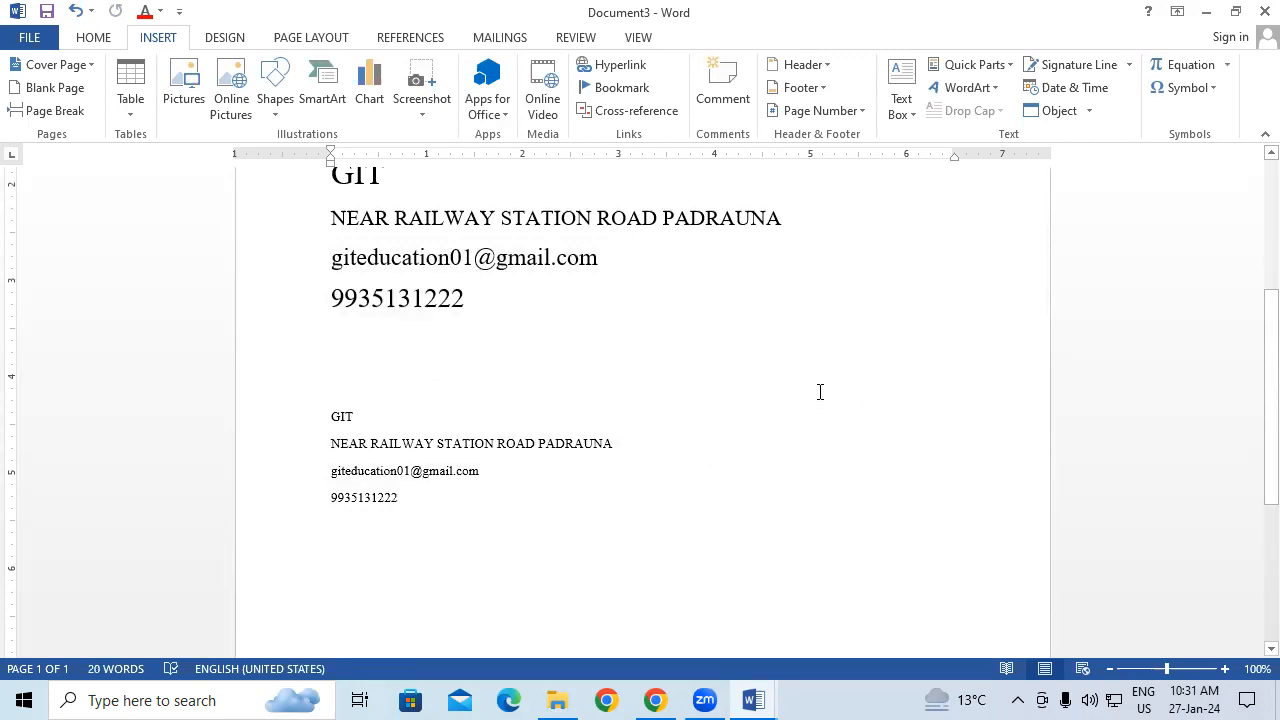
Step: Check the large GIT, phone, address and e-mail fields, then open Quick Parts
{"action": "scroll", "coordinate": [820, 392], "scroll_direction": "up", "scroll_amount": 4}
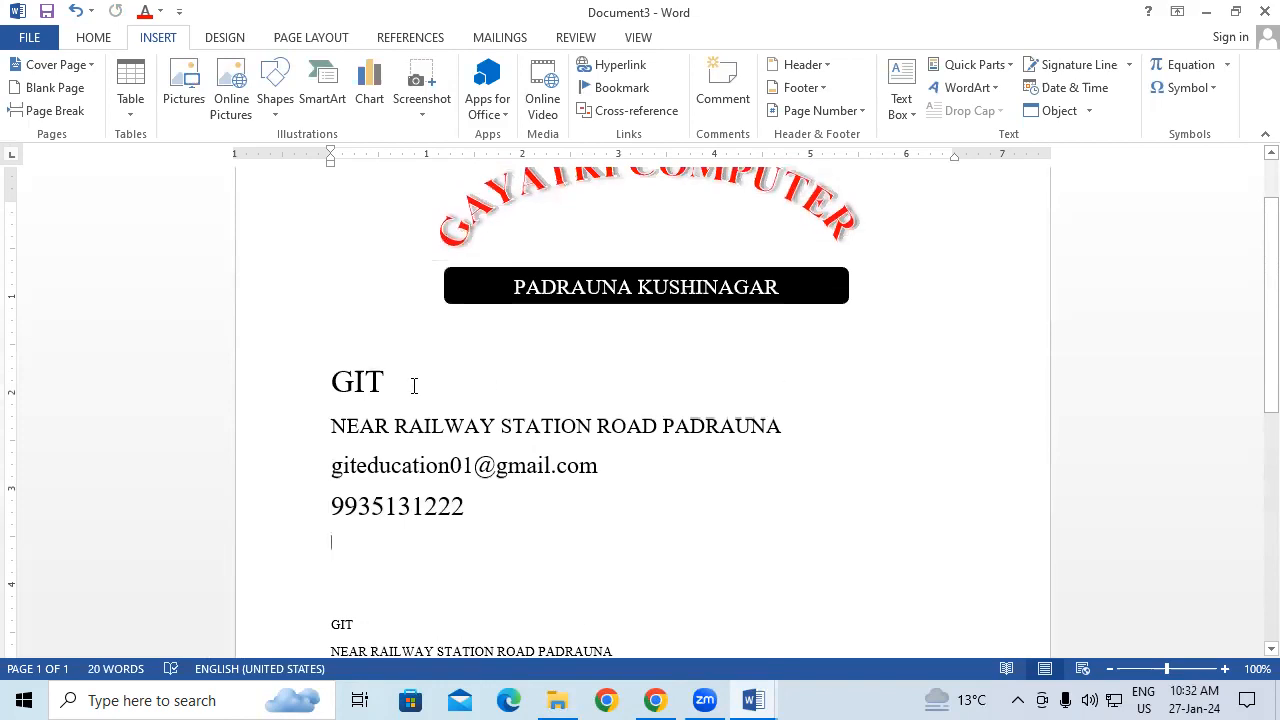
{"action": "left_click", "coordinate": [333, 382]}
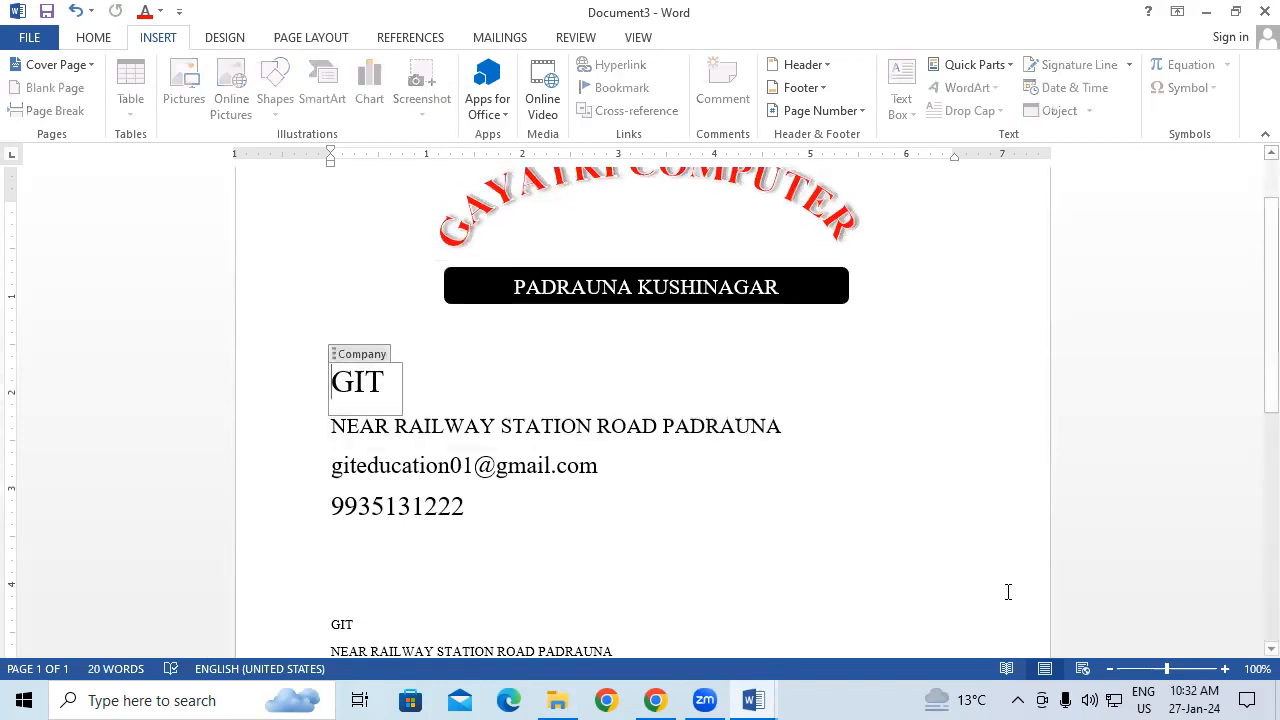
{"action": "left_click", "coordinate": [1130, 509]}
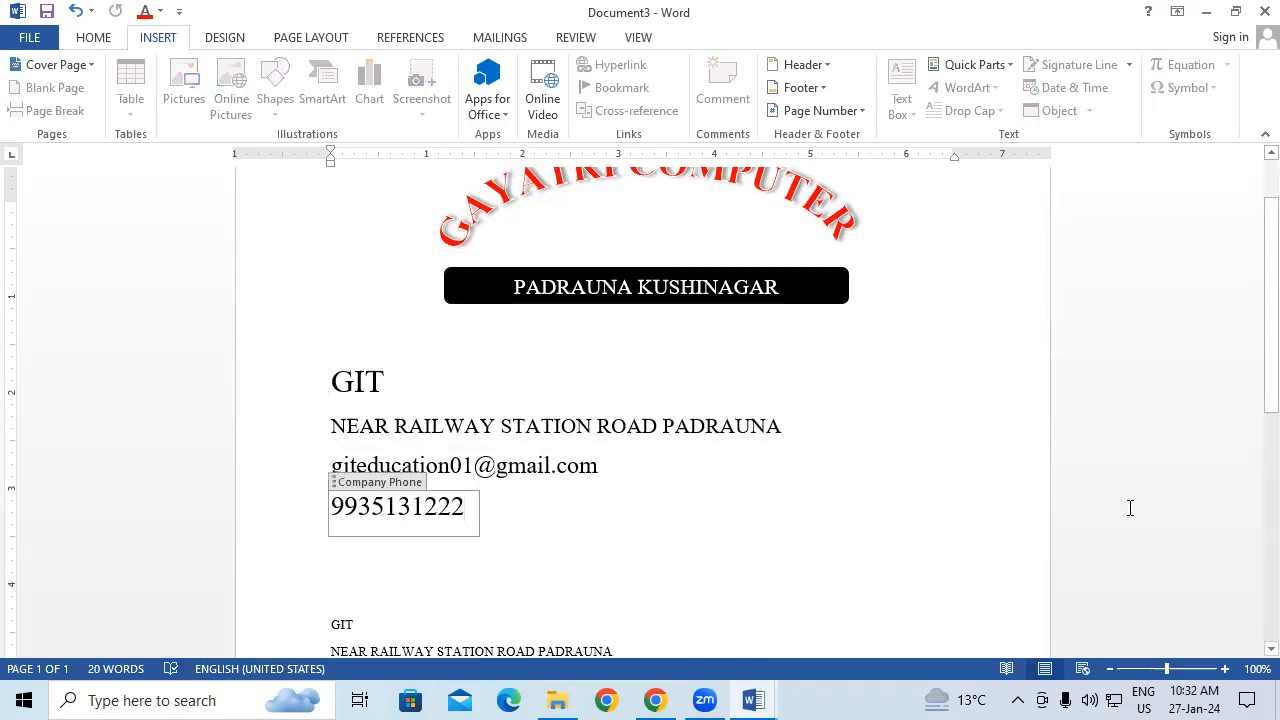
{"action": "left_click", "coordinate": [952, 506]}
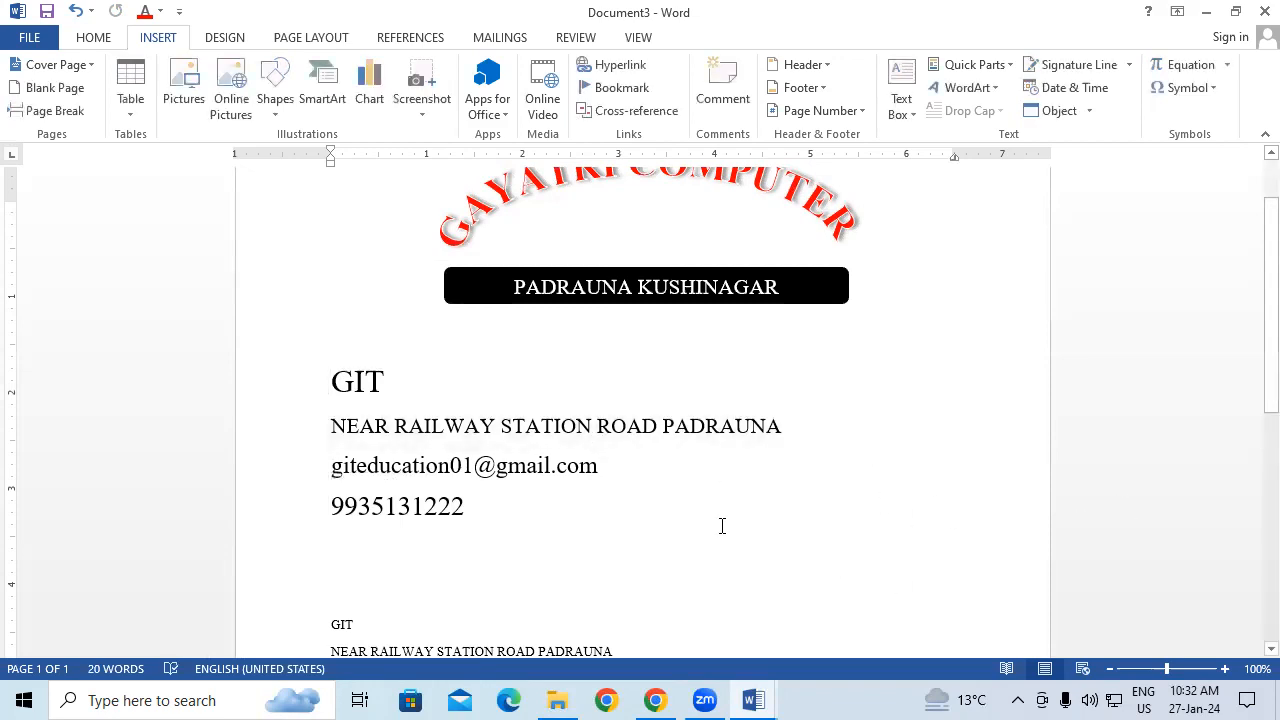
{"action": "left_click", "coordinate": [619, 426]}
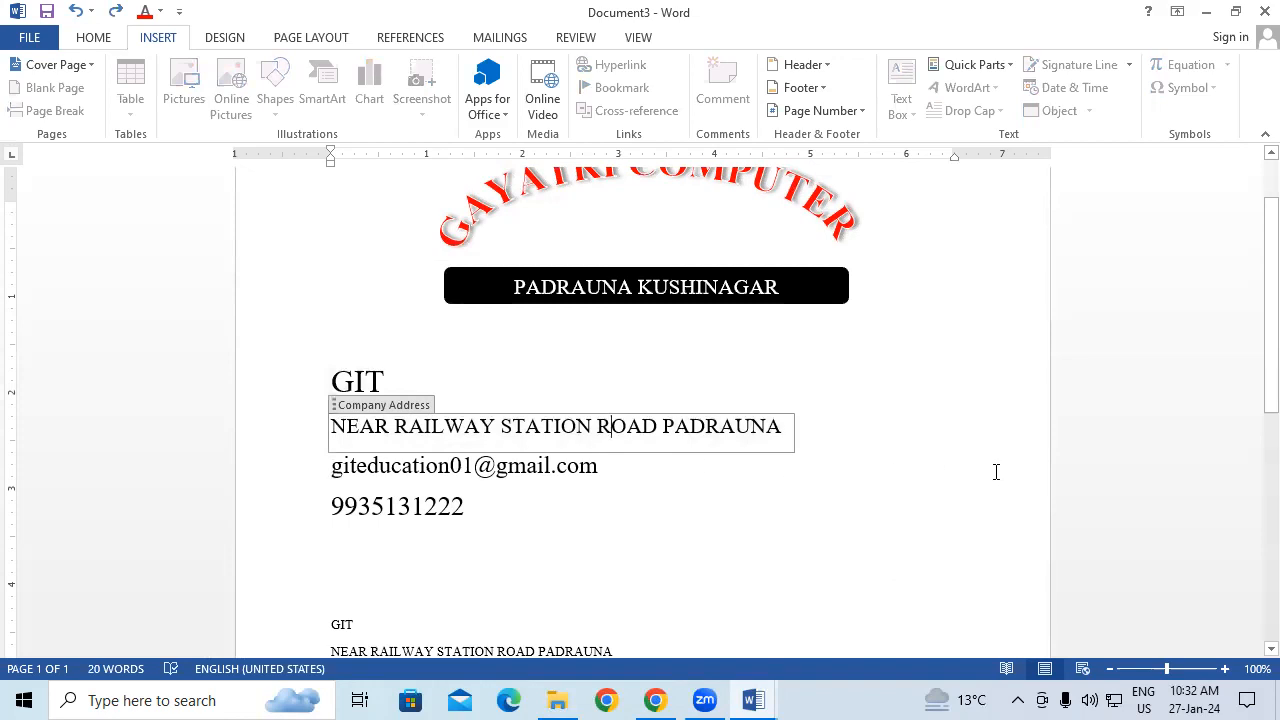
{"action": "key", "text": "Up"}
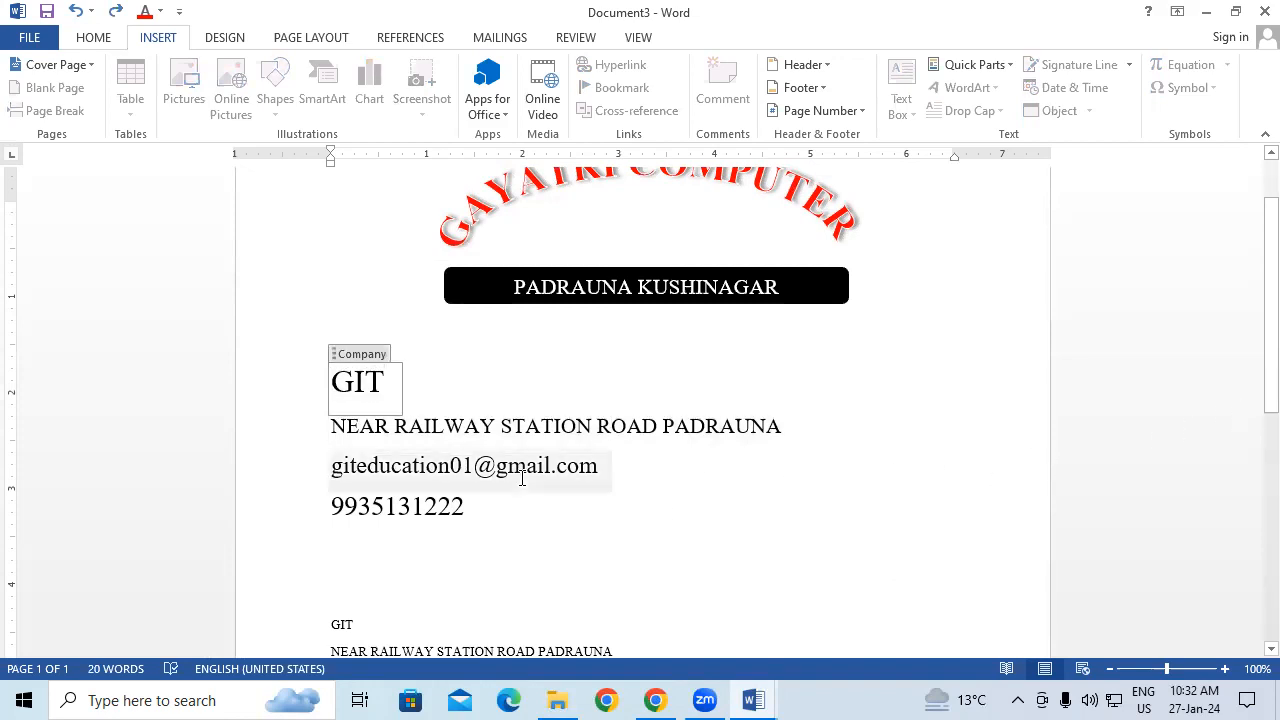
{"action": "left_click", "coordinate": [526, 466]}
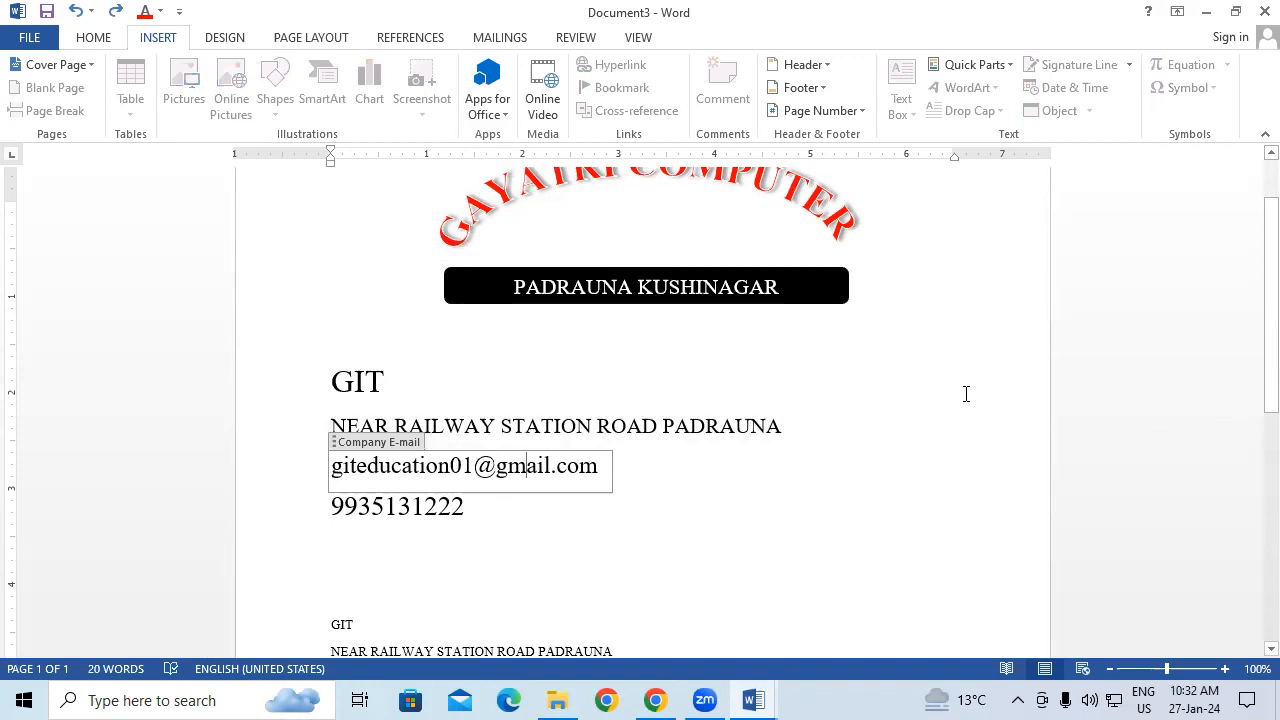
{"action": "key", "text": "Up"}
{"action": "key", "text": "Up"}
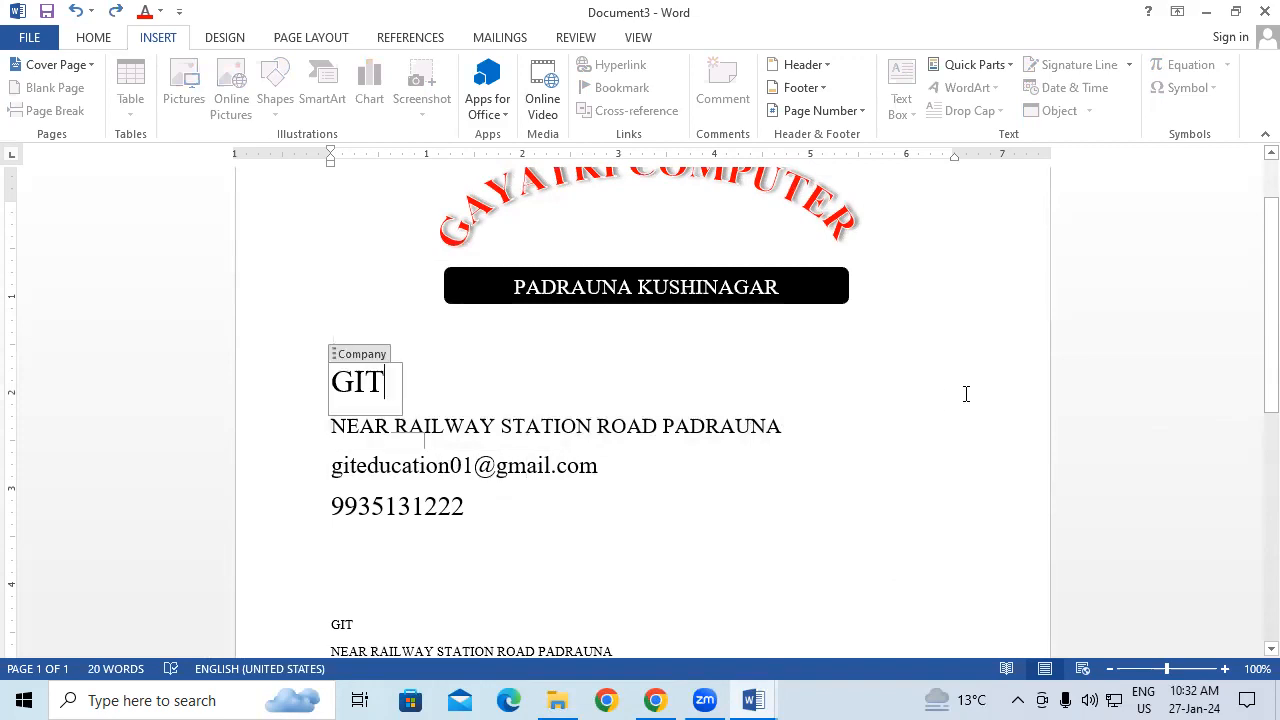
{"action": "left_click", "coordinate": [1000, 64]}
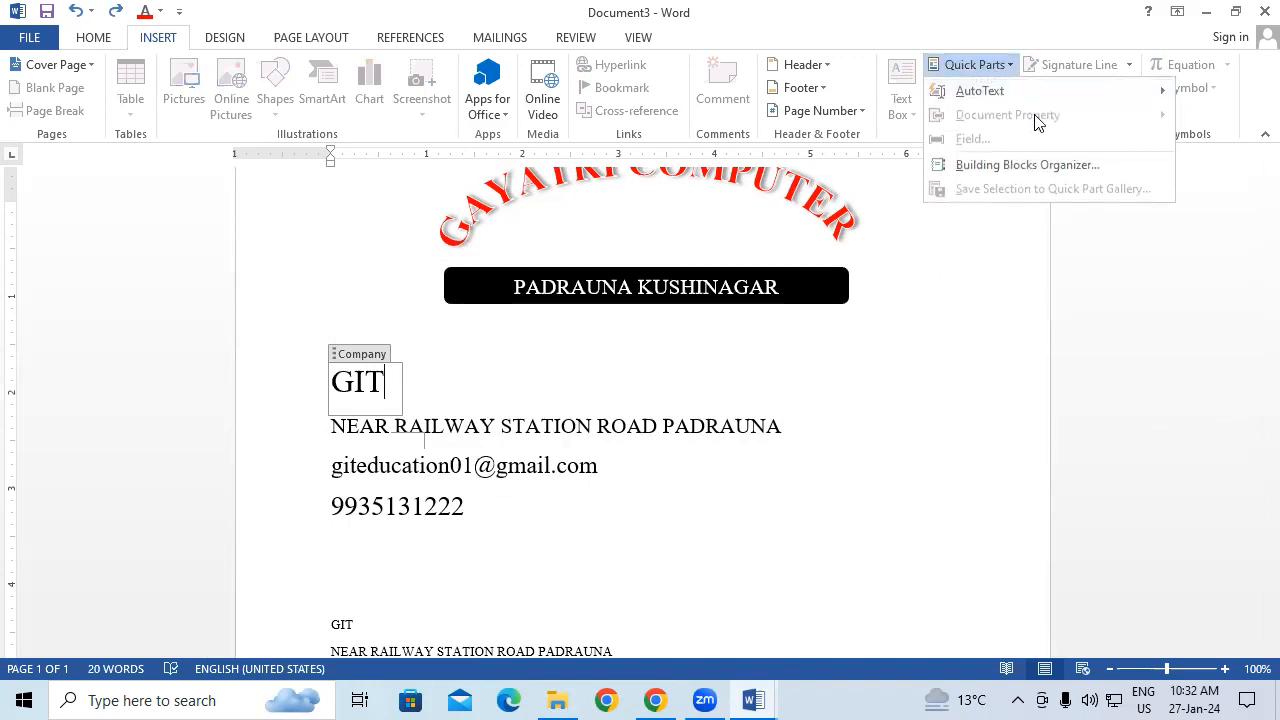
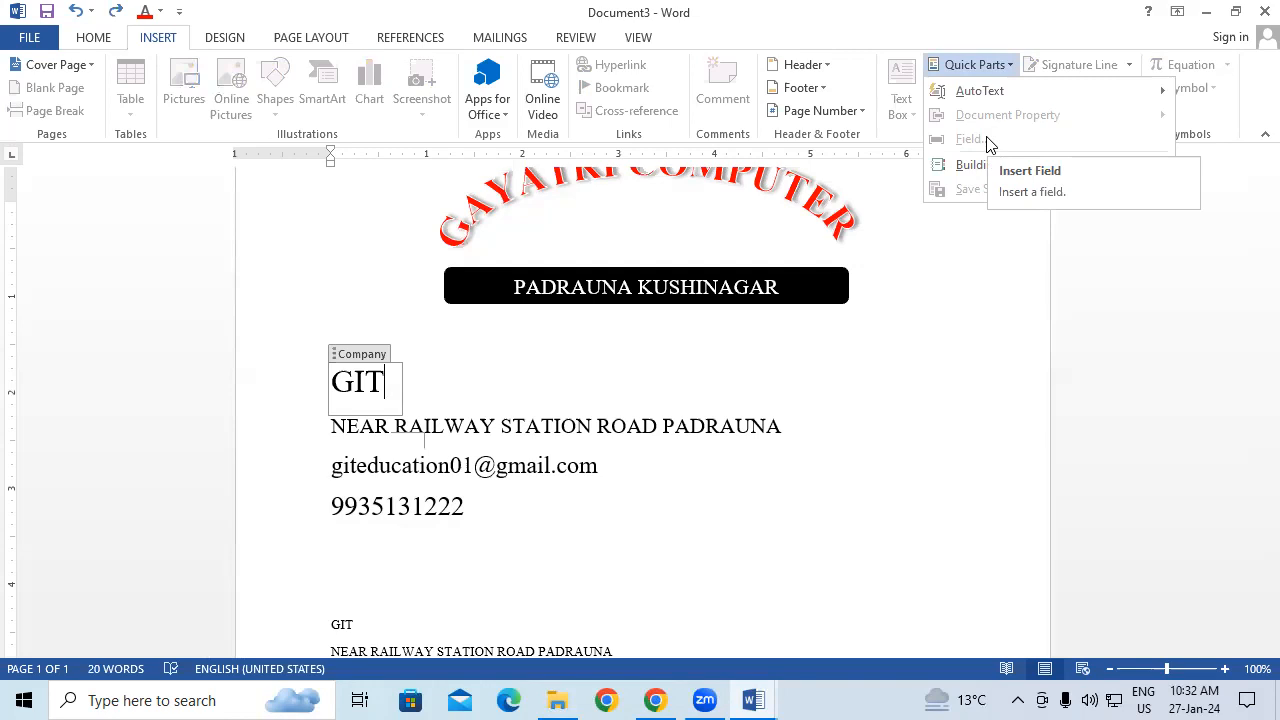
Step: Close Quick Parts and place the caret on the empty line below the small address block
{"action": "left_click", "coordinate": [1011, 489]}
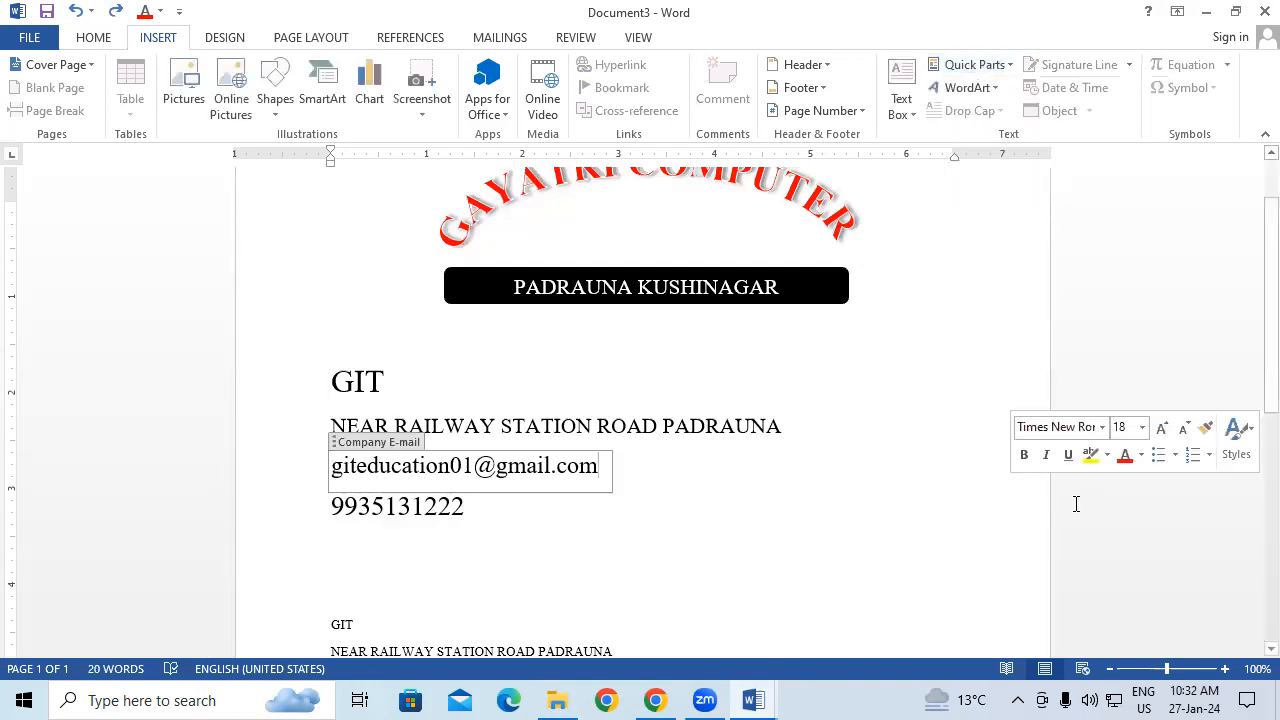
{"action": "left_click", "coordinate": [1120, 506]}
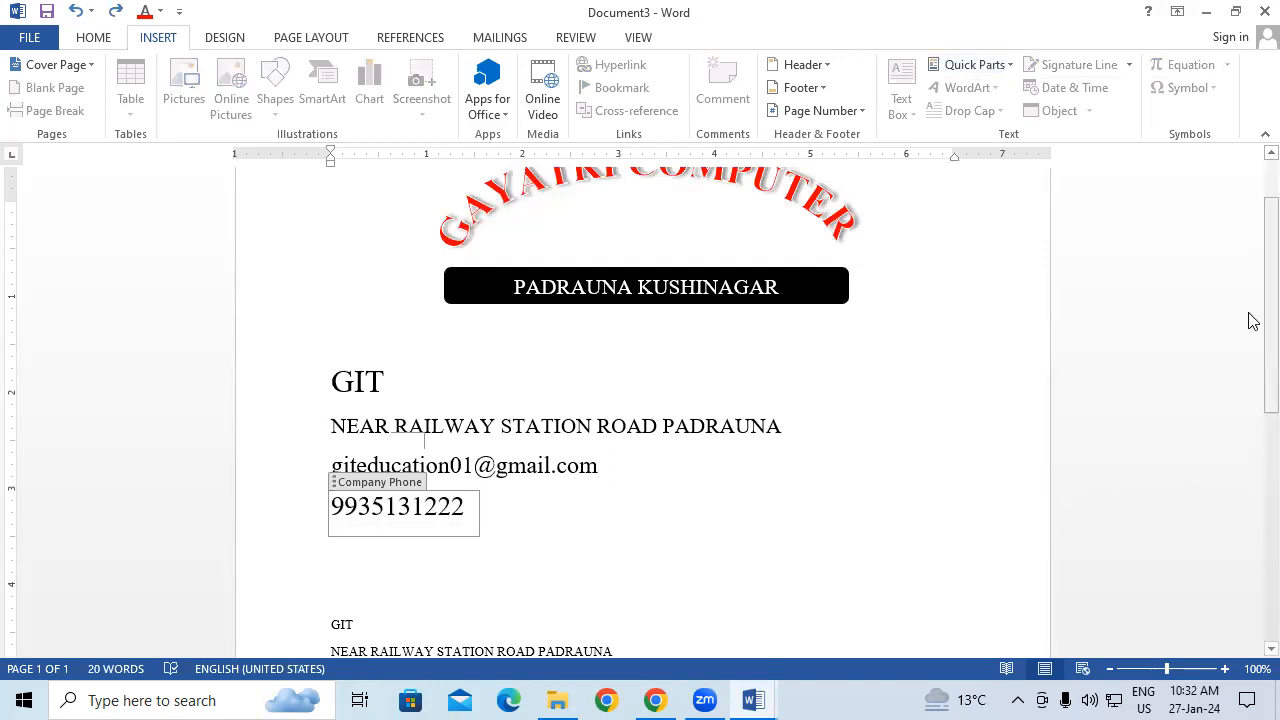
{"action": "left_click_drag", "start_coordinate": [1262, 320], "coordinate": [1255, 531]}
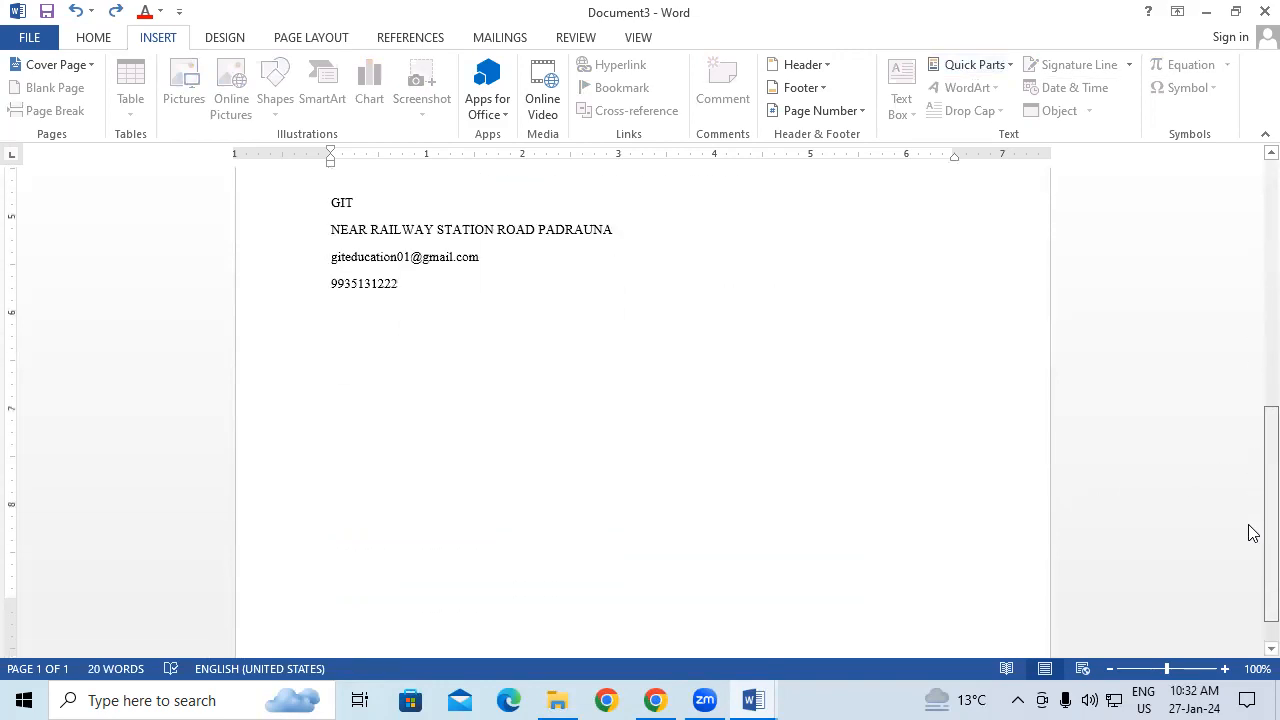
{"action": "left_click", "coordinate": [723, 425]}
Step: Insert a 10-column, 6-row table and drag its rows taller
{"action": "left_click", "coordinate": [126, 72]}
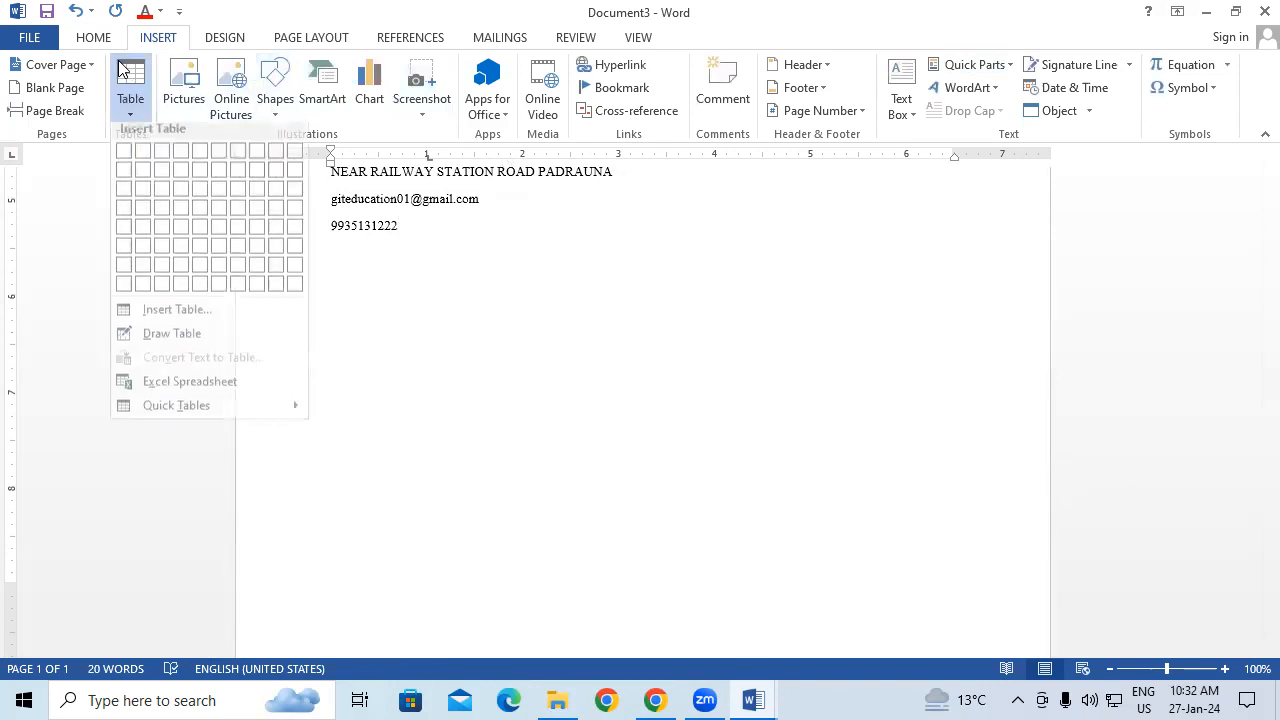
{"action": "left_click", "coordinate": [291, 253]}
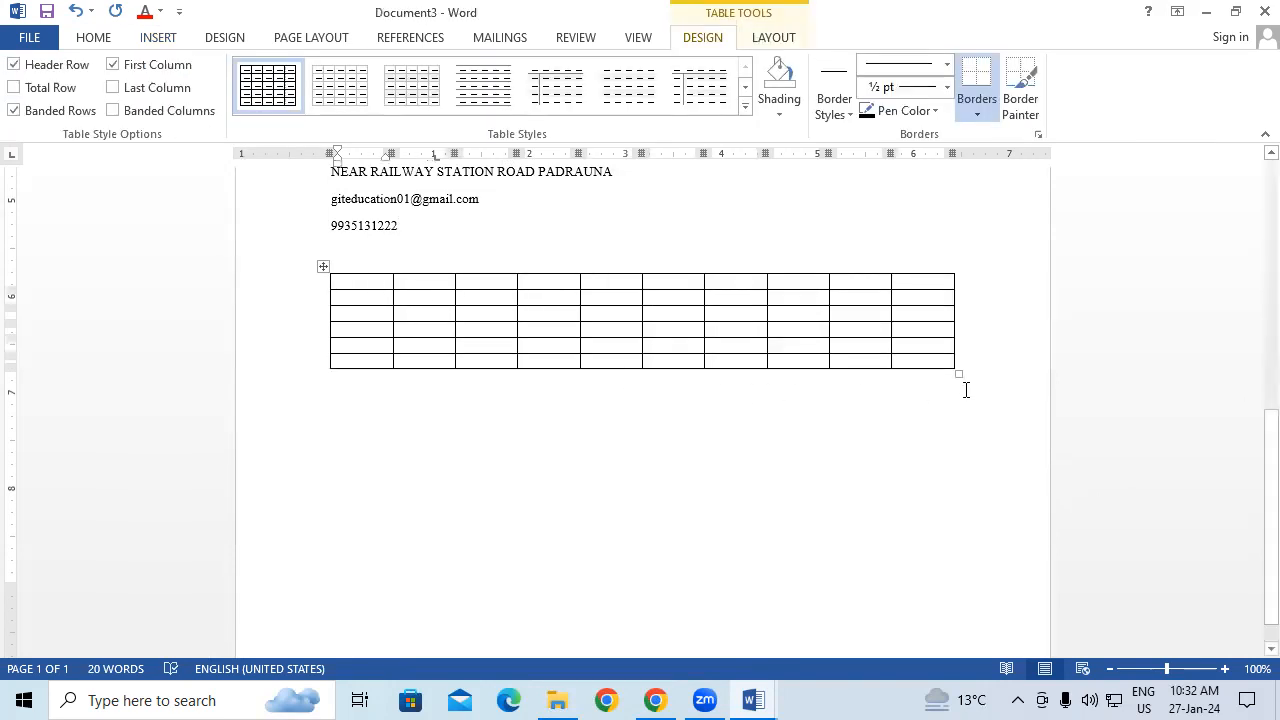
{"action": "left_click_drag", "start_coordinate": [958, 374], "coordinate": [960, 457]}
{"action": "left_click_drag", "start_coordinate": [345, 288], "coordinate": [936, 445]}
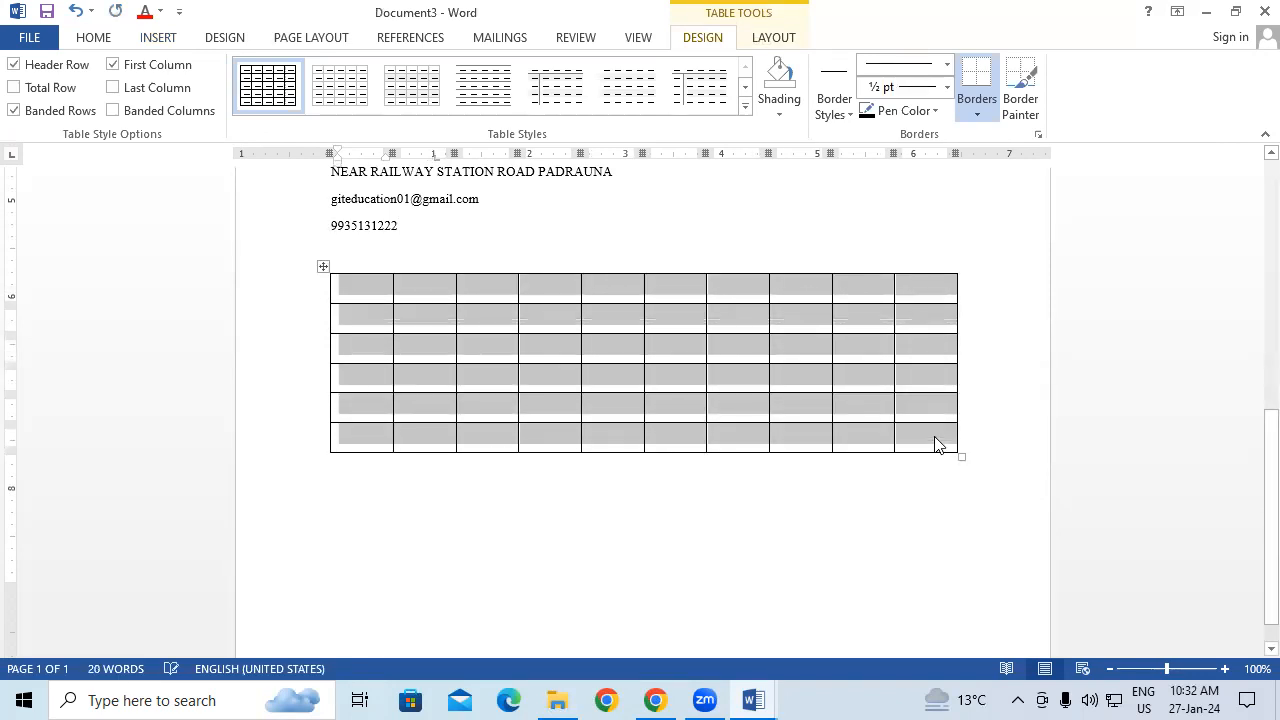
Step: Fill the first nine cells of row one with 65, 32, 23, 21, 45, 78, 20, 23, 1
{"action": "left_click", "coordinate": [352, 283]}
{"action": "type", "text": "65"}
{"action": "key", "text": "Tab"}
{"action": "type", "text": "32"}
{"action": "key", "text": "Tab"}
{"action": "type", "text": "23"}
{"action": "key", "text": "Tab"}
{"action": "type", "text": "21"}
{"action": "key", "text": "Tab"}
{"action": "type", "text": "45"}
{"action": "key", "text": "Tab"}
{"action": "type", "text": "78"}
{"action": "key", "text": "Tab"}
{"action": "type", "text": "20"}
{"action": "key", "text": "Tab"}
{"action": "type", "text": "23"}
{"action": "key", "text": "Tab"}
{"action": "type", "text": "1"}
{"action": "key", "text": "Tab"}
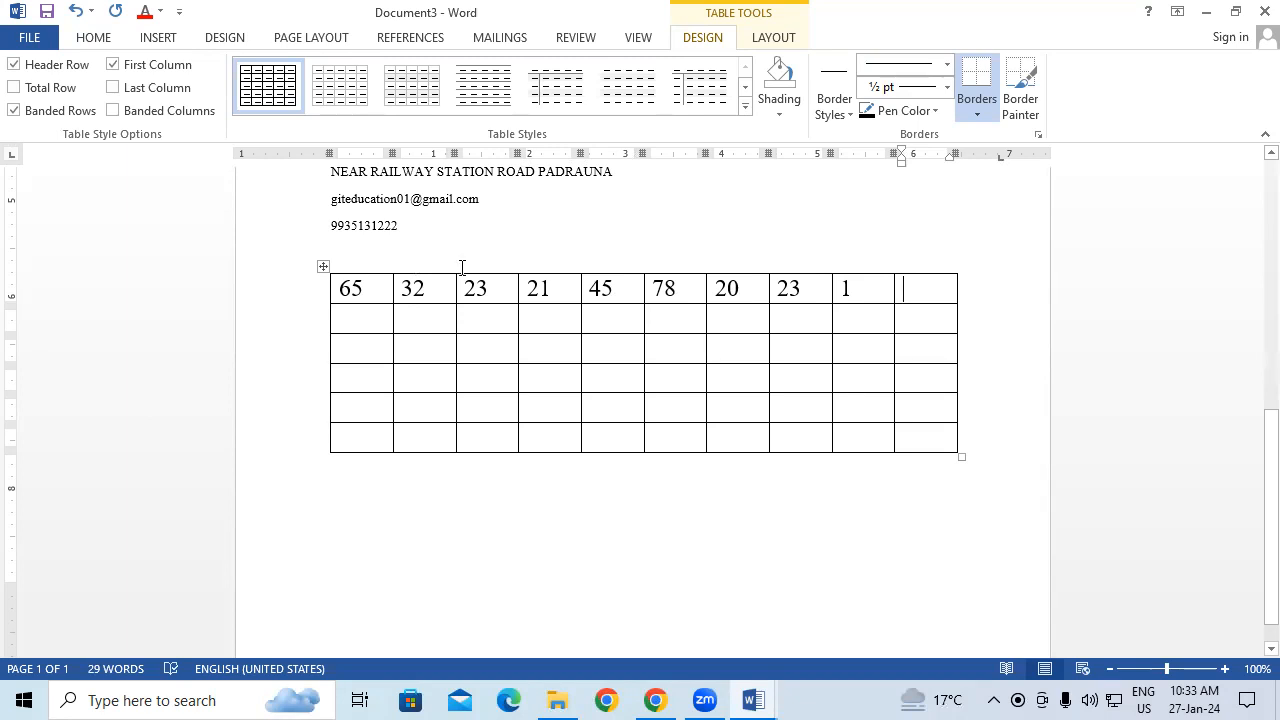
{"action": "left_click", "coordinate": [776, 37]}
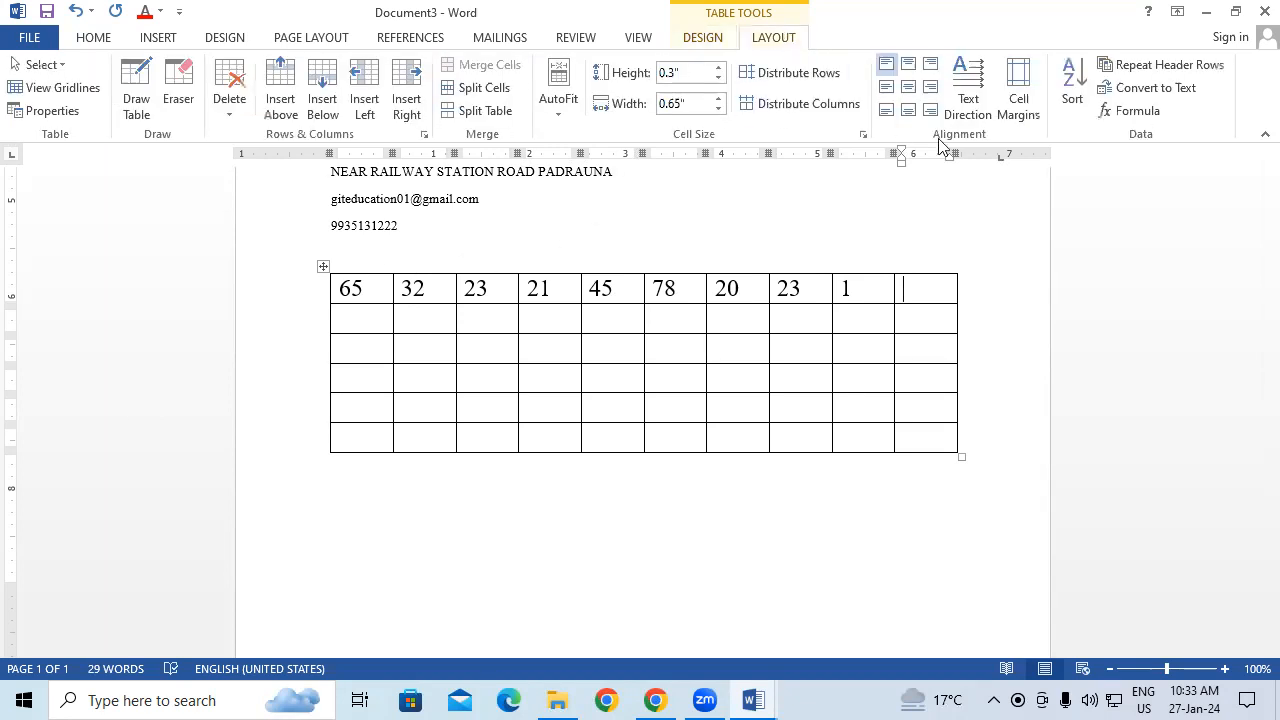
{"action": "left_click", "coordinate": [1140, 111]}
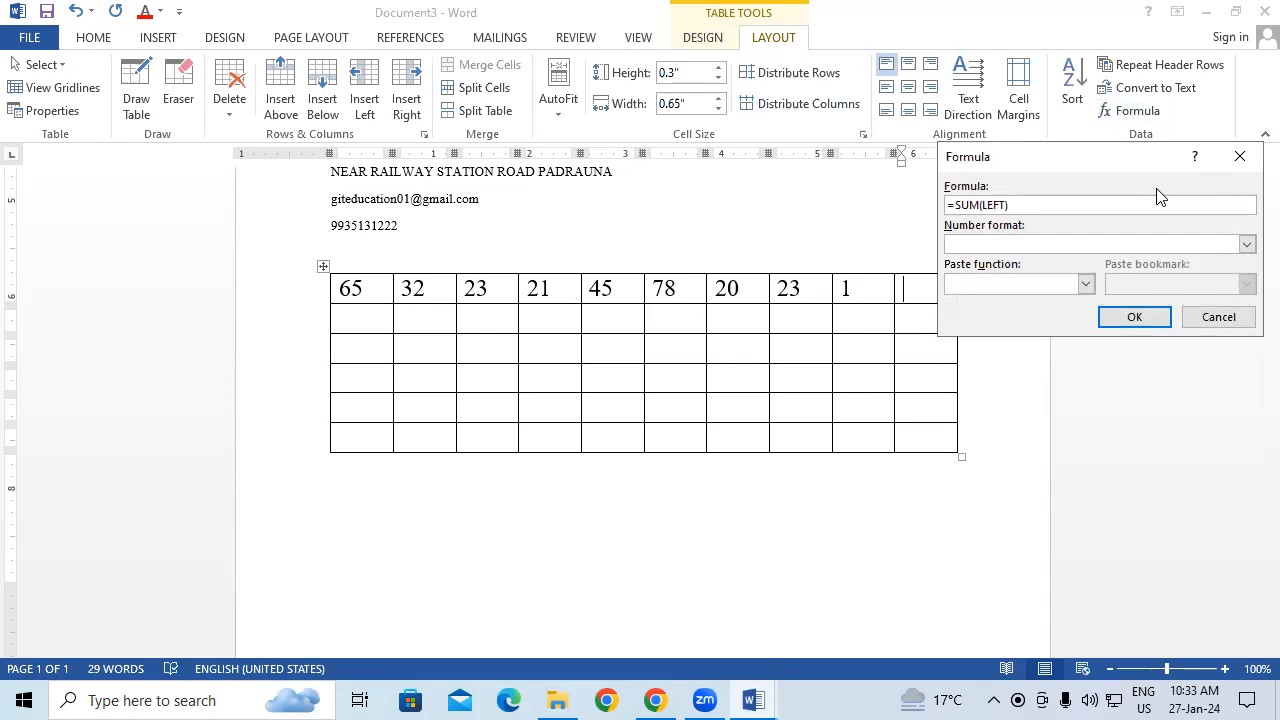
{"action": "left_click", "coordinate": [1240, 156]}
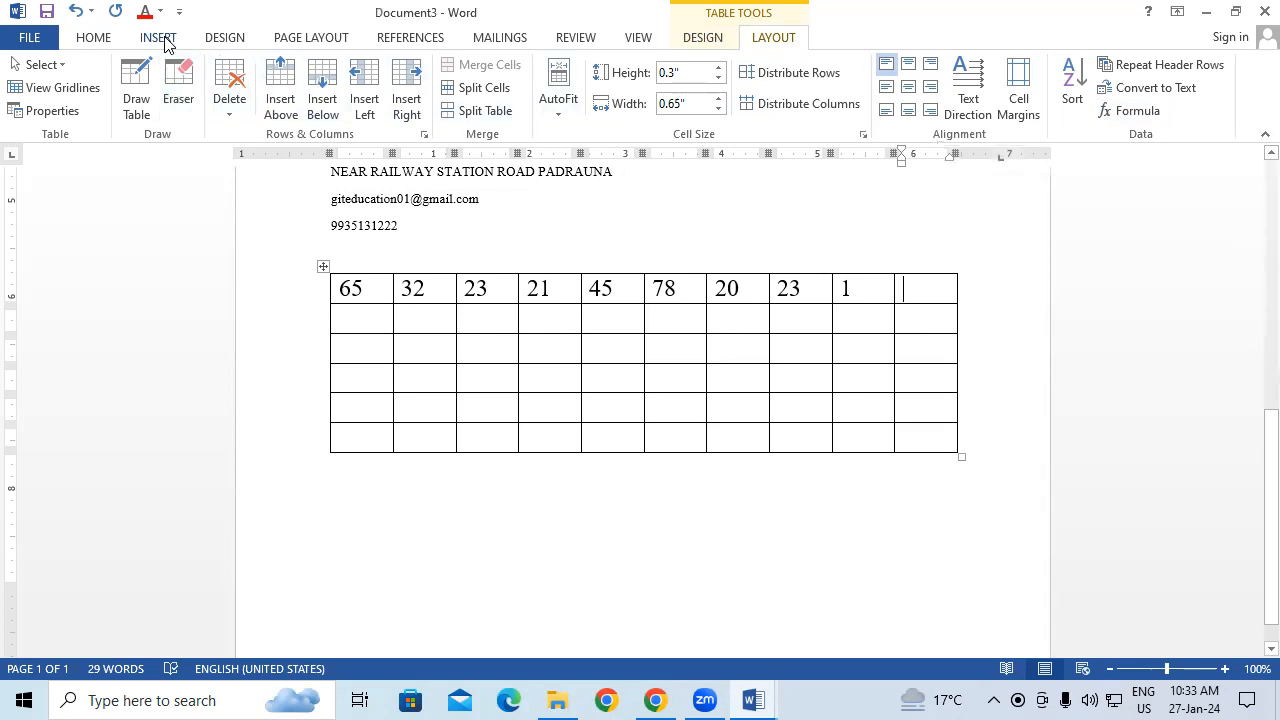
{"action": "left_click", "coordinate": [161, 39]}
{"action": "left_click", "coordinate": [974, 65]}
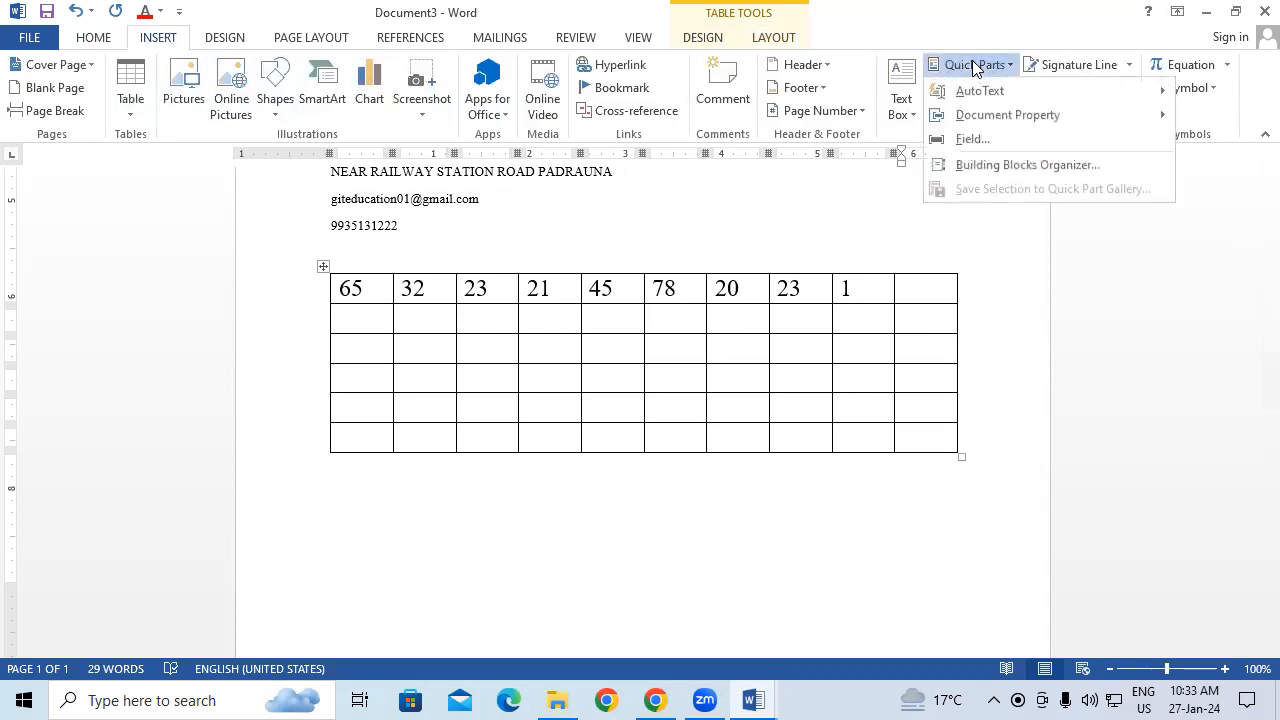
{"action": "left_click", "coordinate": [1012, 145]}
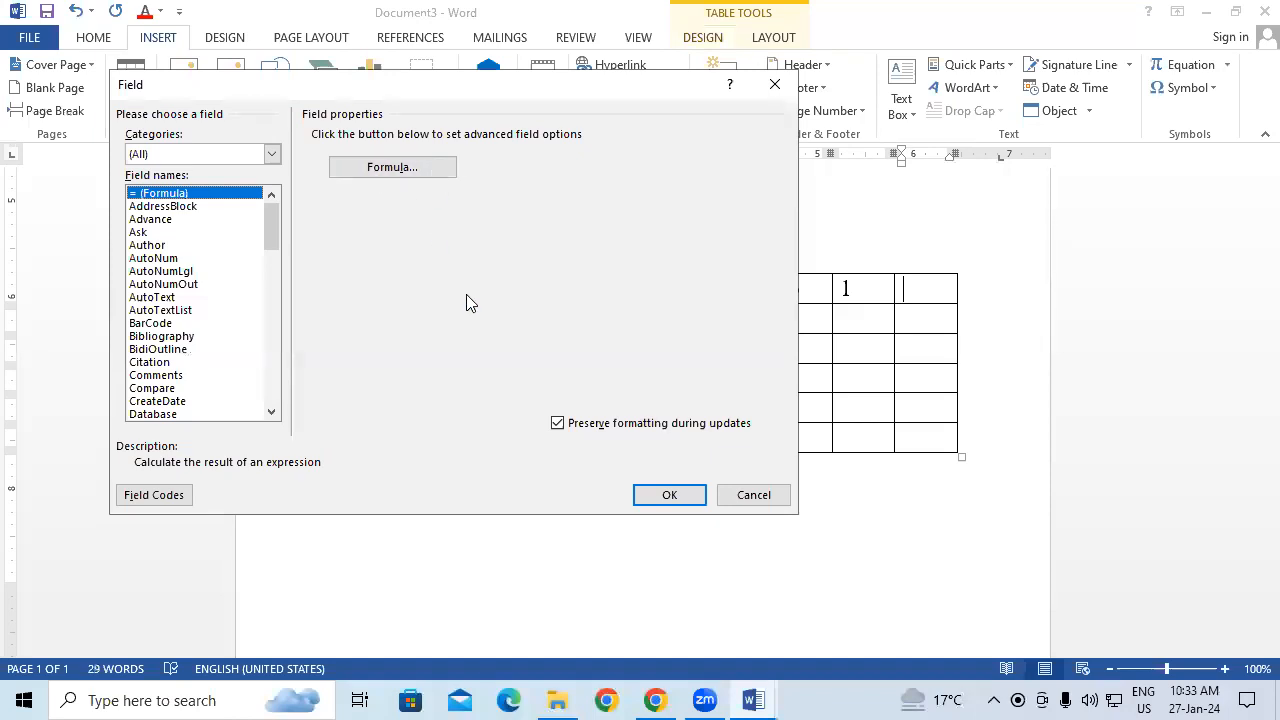
{"action": "left_click", "coordinate": [435, 172]}
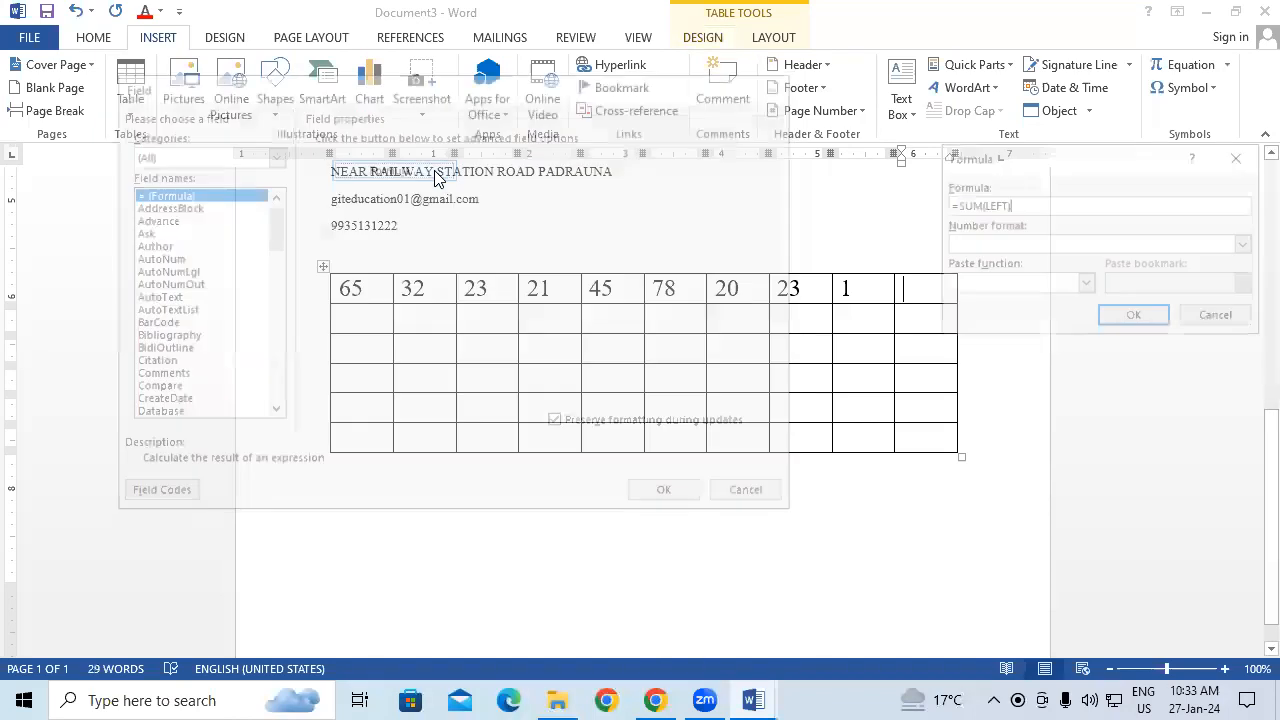
{"action": "left_click", "coordinate": [1148, 328]}
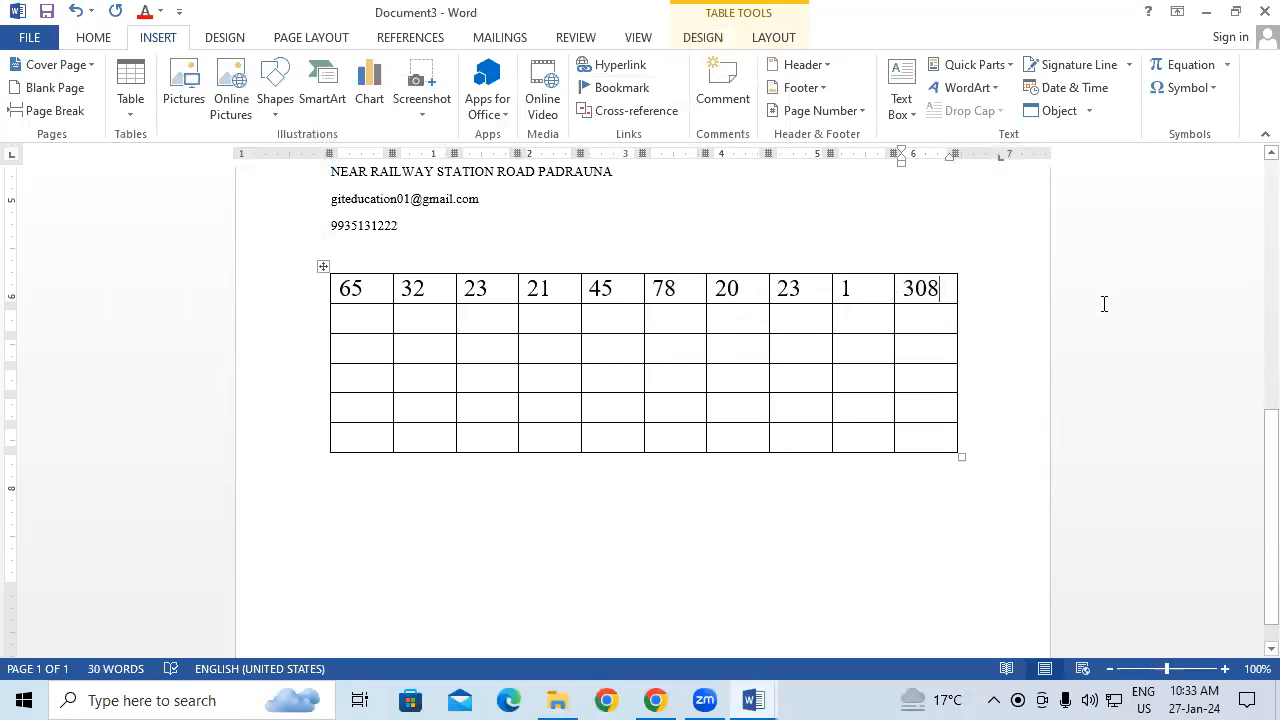
{"action": "key", "text": "shift+Home"}
{"action": "key", "text": "BackSpace"}
Step: Insert a =MAX(LEFT) formula field in the row's last cell, giving 78
{"action": "left_click", "coordinate": [978, 65]}
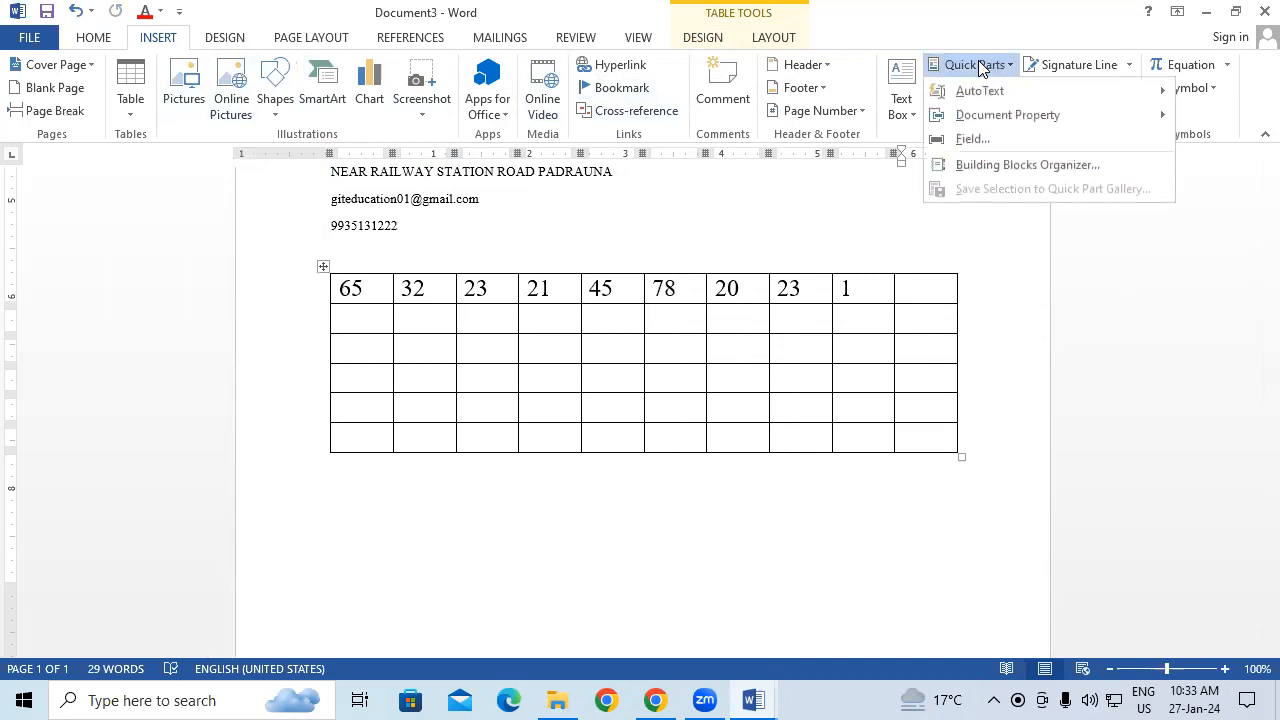
{"action": "left_click", "coordinate": [990, 139]}
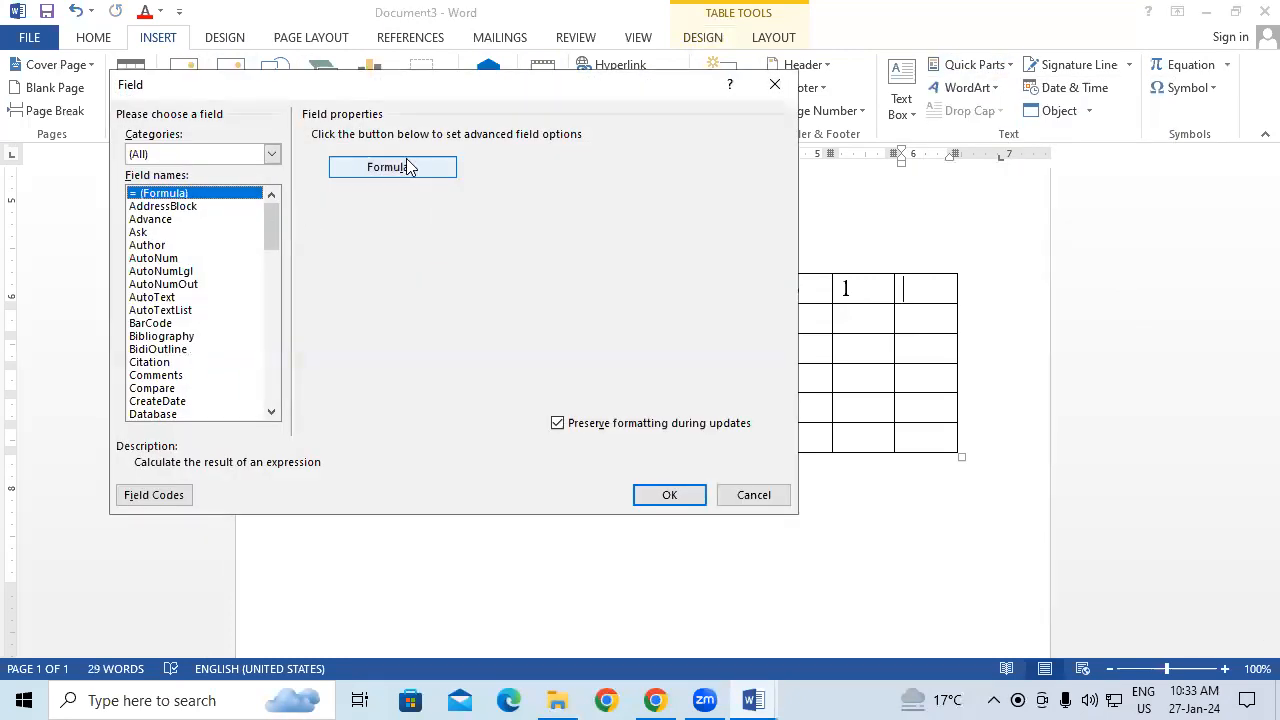
{"action": "left_click", "coordinate": [408, 168]}
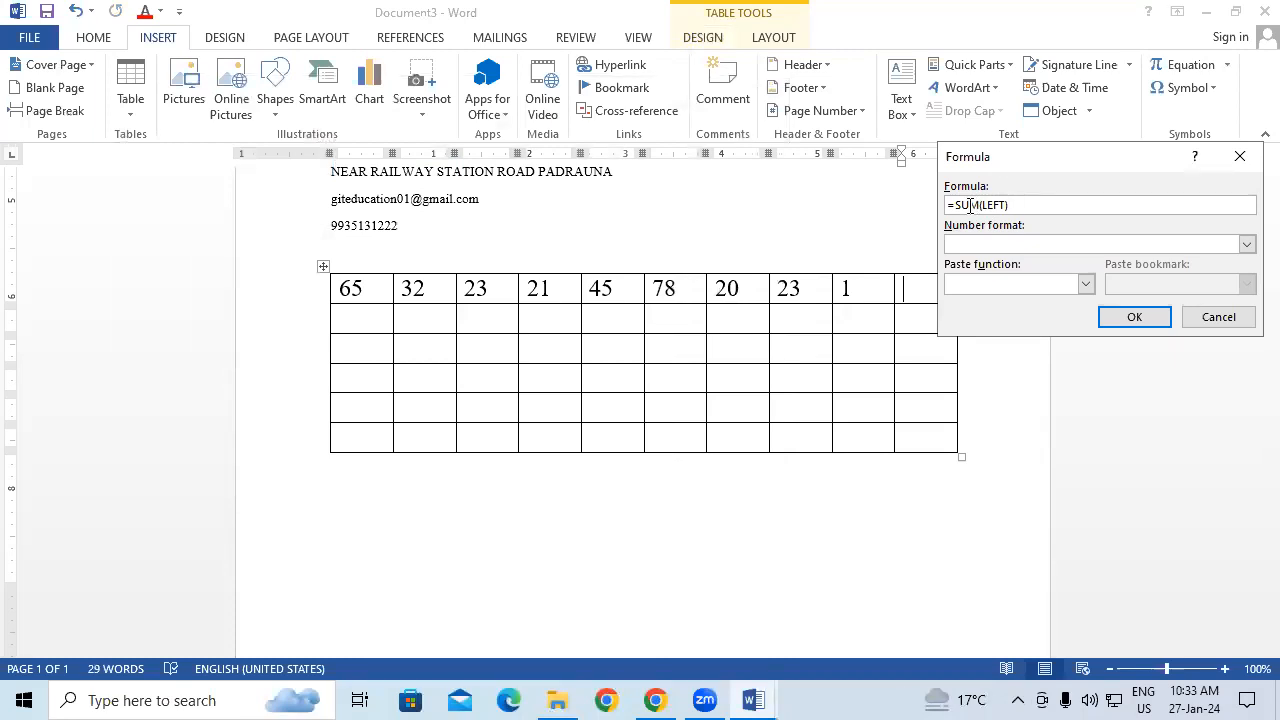
{"action": "left_click", "coordinate": [970, 205]}
{"action": "key", "text": "BackSpace"}
{"action": "key", "text": "BackSpace"}
{"action": "type", "text": "ax"}
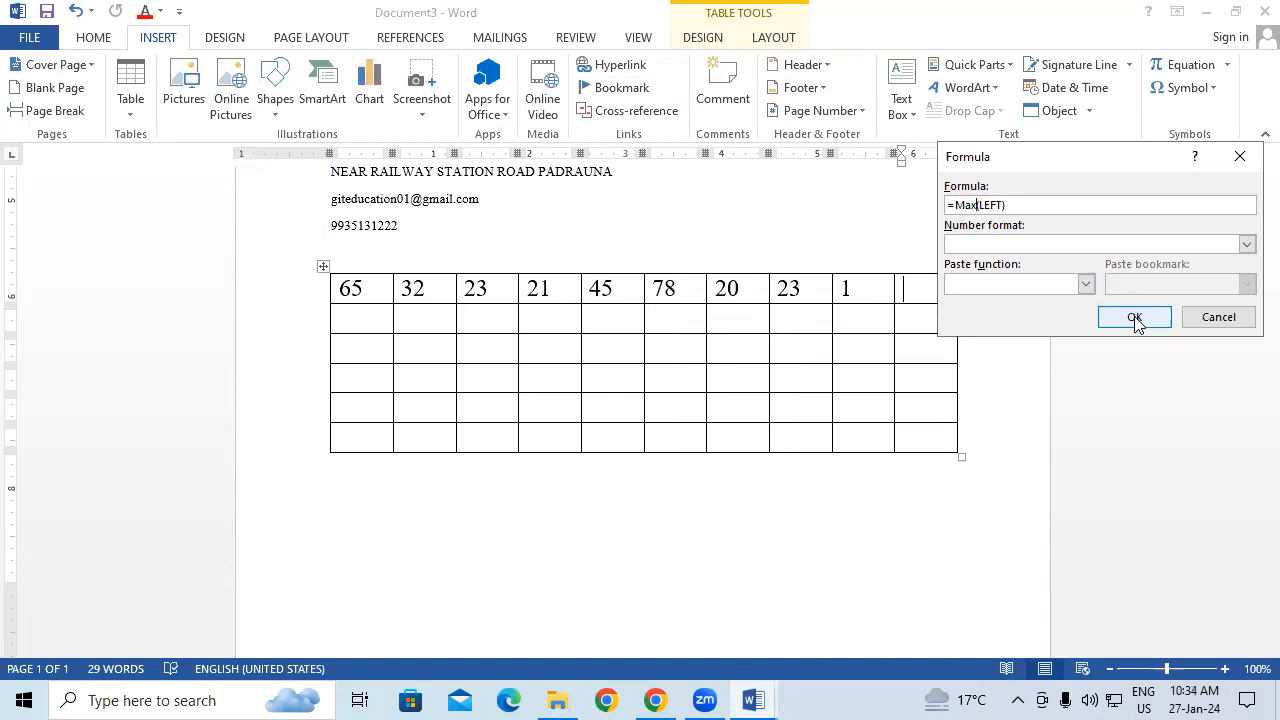
{"action": "left_click", "coordinate": [1134, 317]}
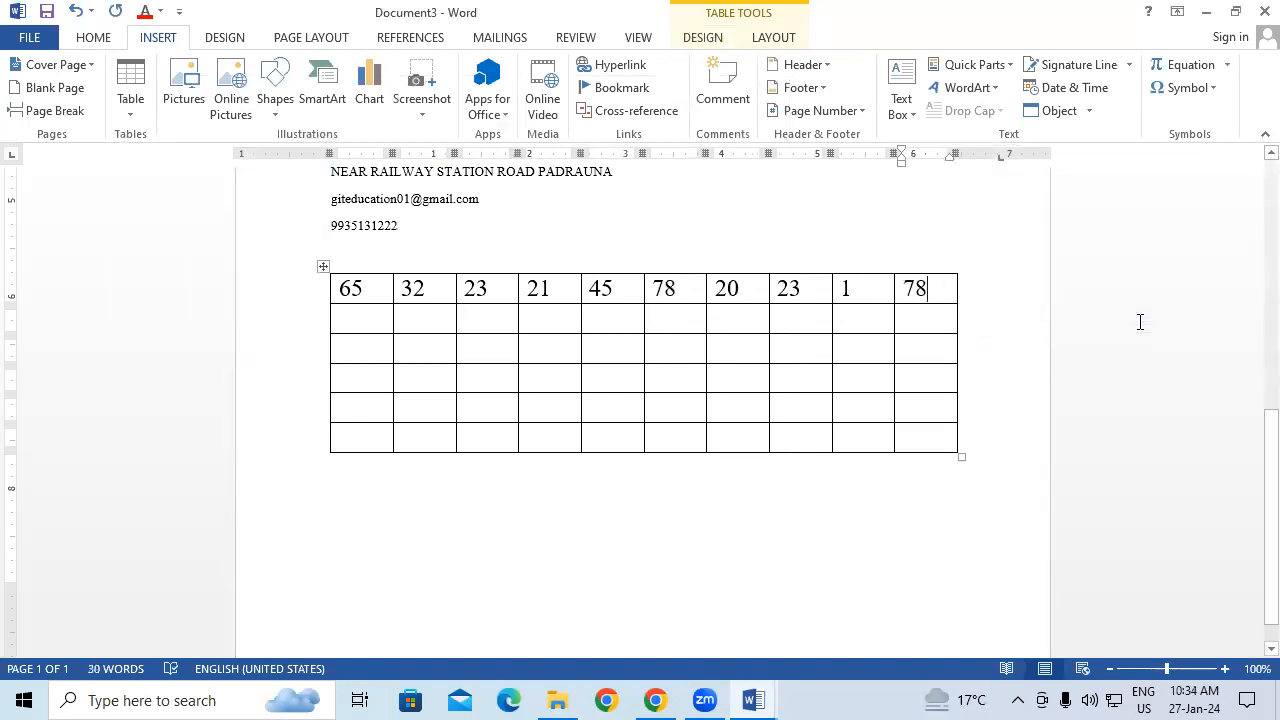
Step: Start a new blank document
{"action": "left_click", "coordinate": [975, 65]}
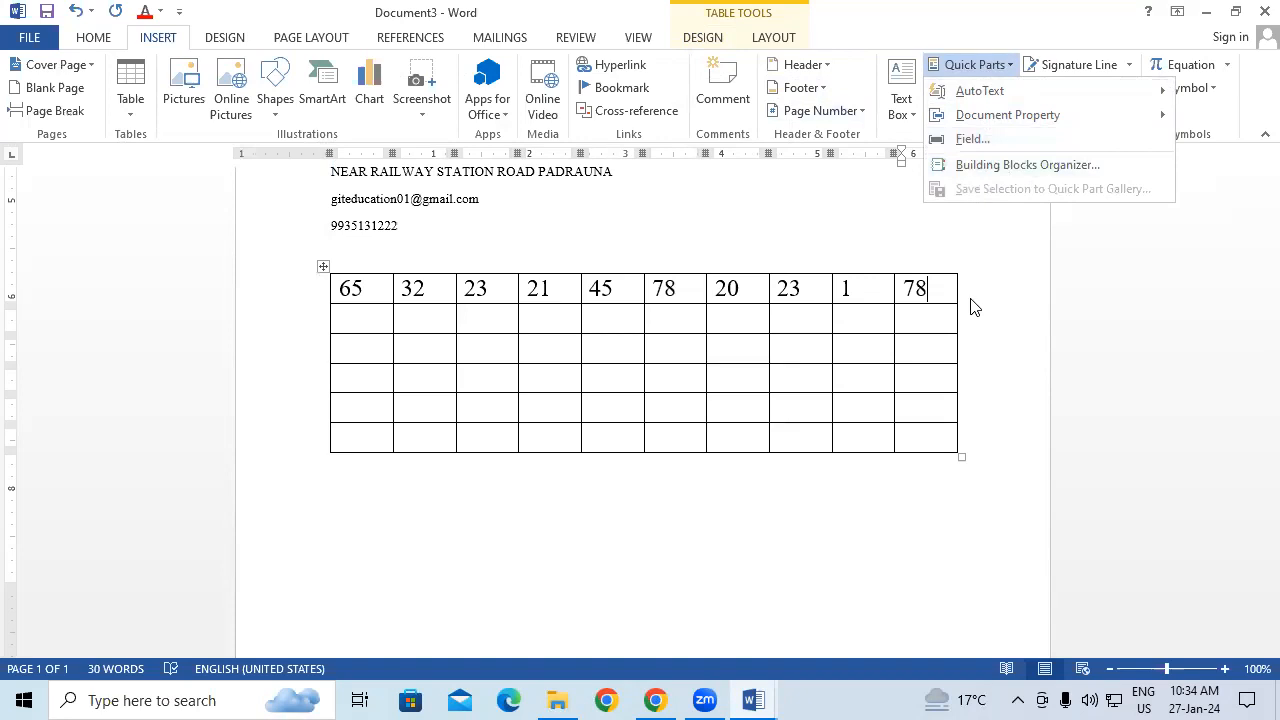
{"action": "left_click", "coordinate": [993, 330]}
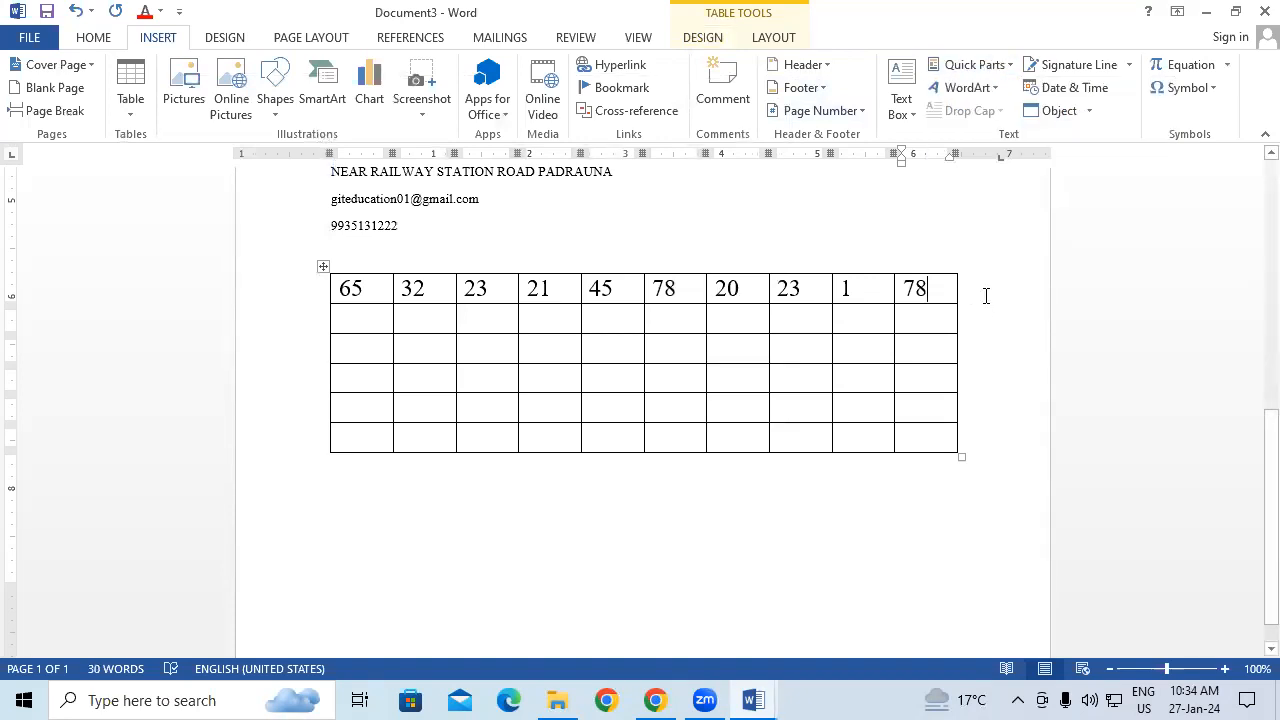
{"action": "key", "text": "ctrl+n"}
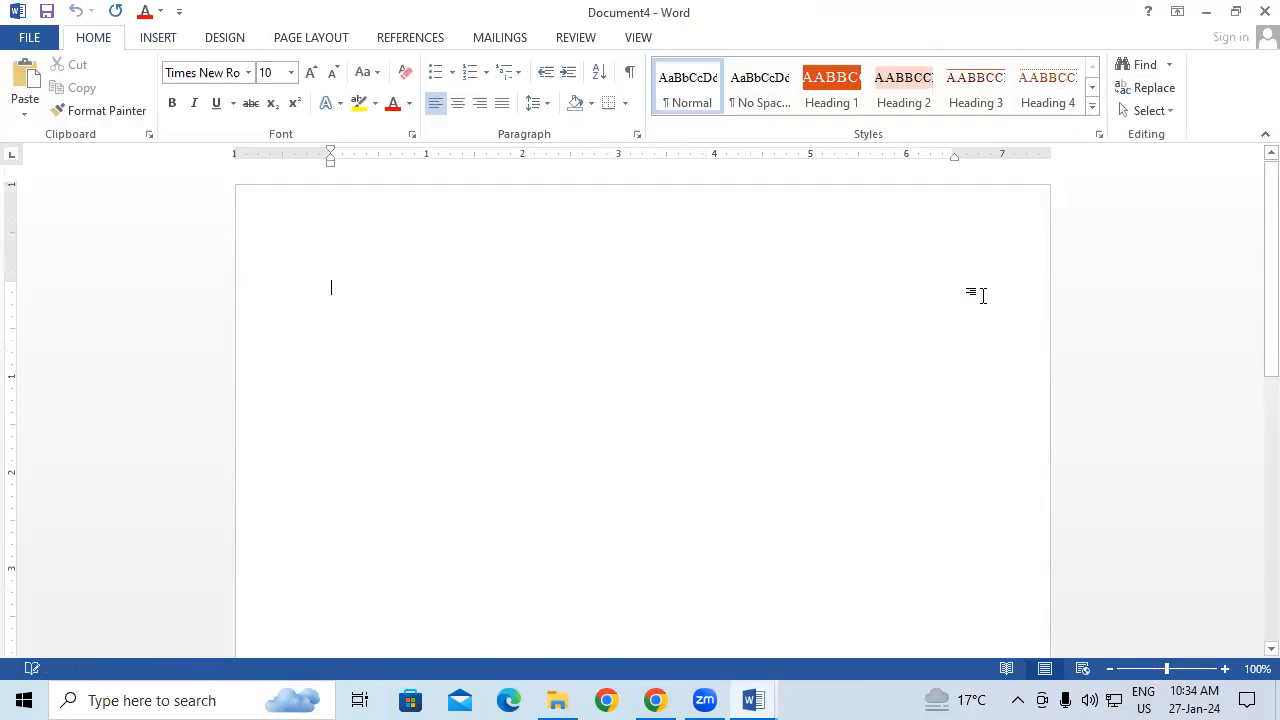
Step: Open the Building Blocks Organizer and preview the KKK and RTRT entries
{"action": "left_click", "coordinate": [155, 38]}
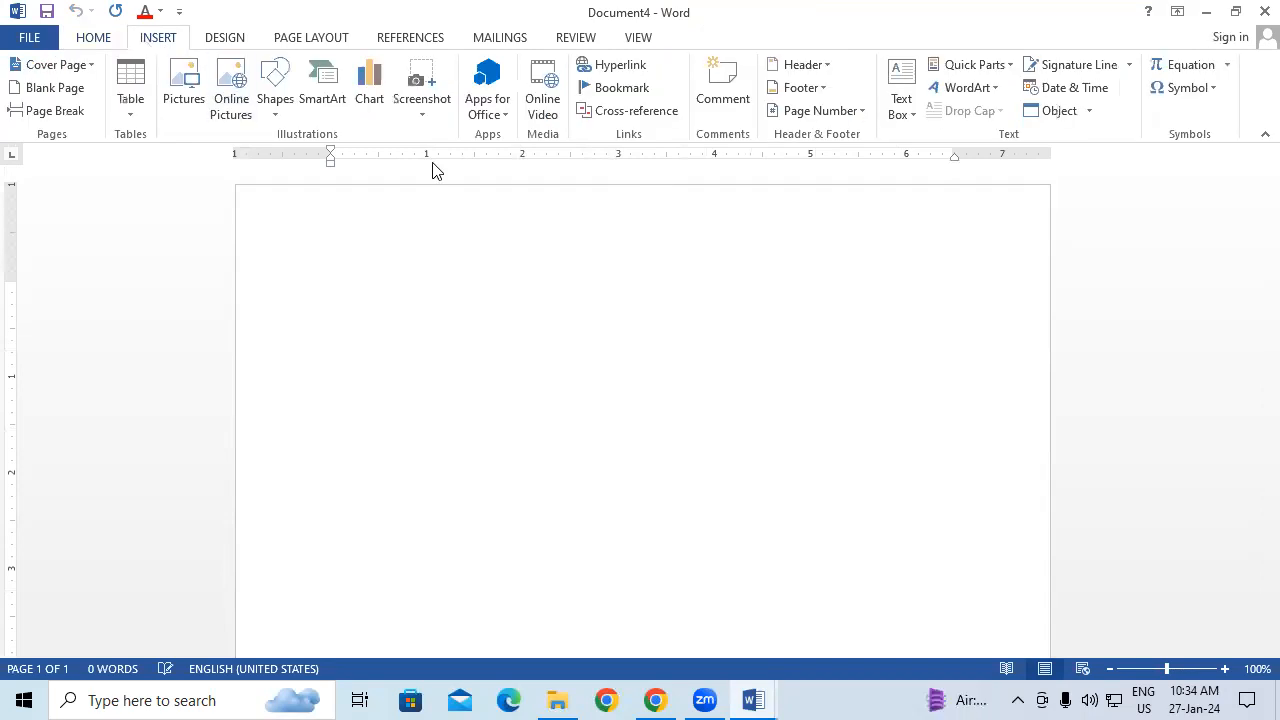
{"action": "left_click", "coordinate": [1007, 67]}
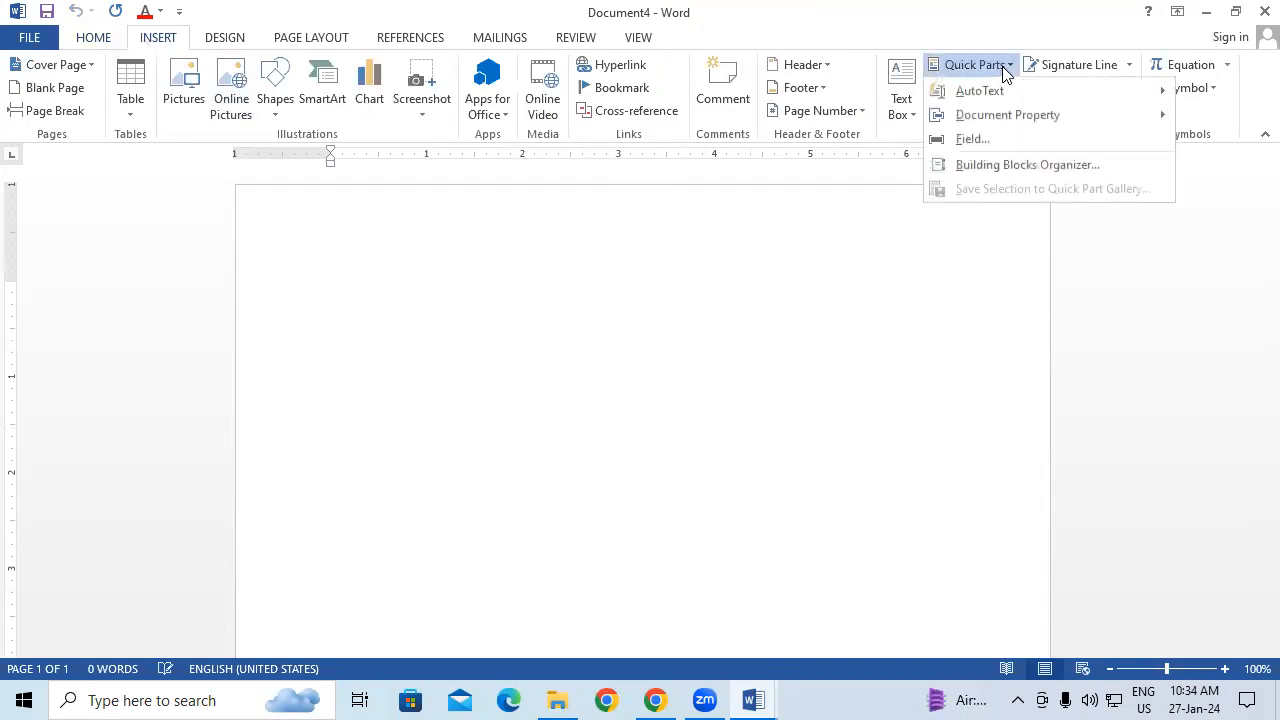
{"action": "left_click", "coordinate": [1000, 172]}
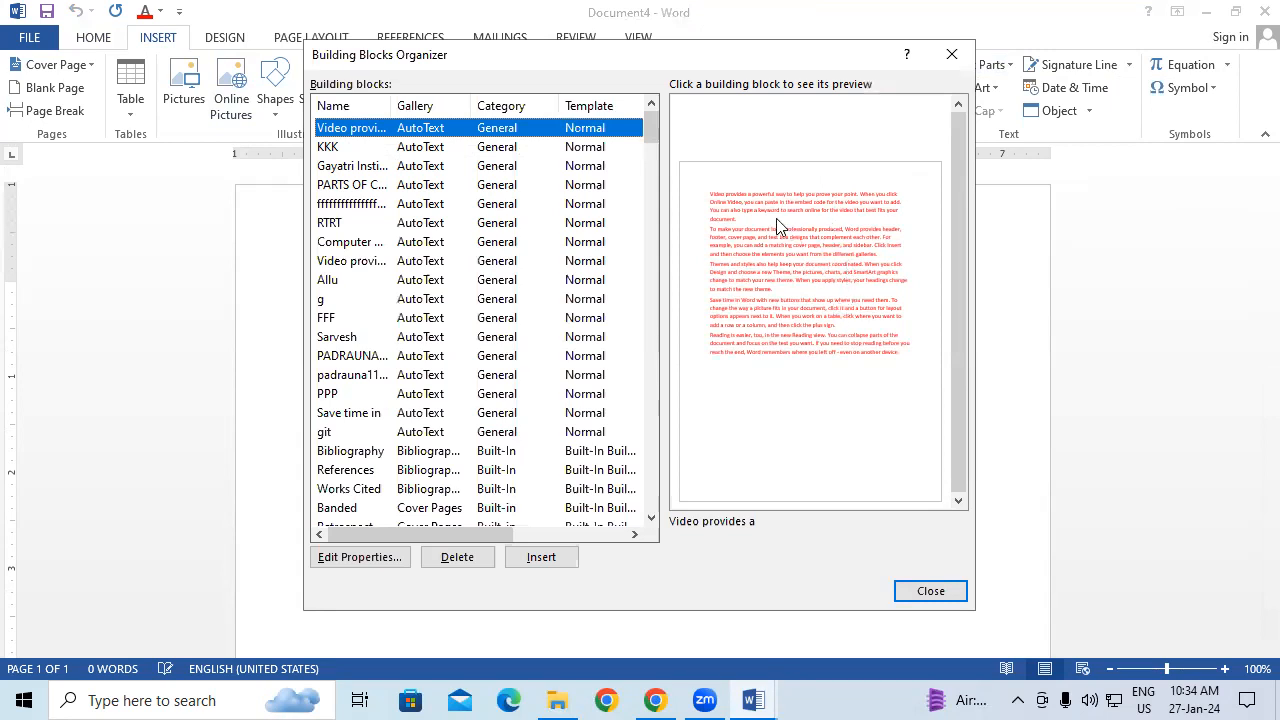
{"action": "left_click", "coordinate": [356, 148]}
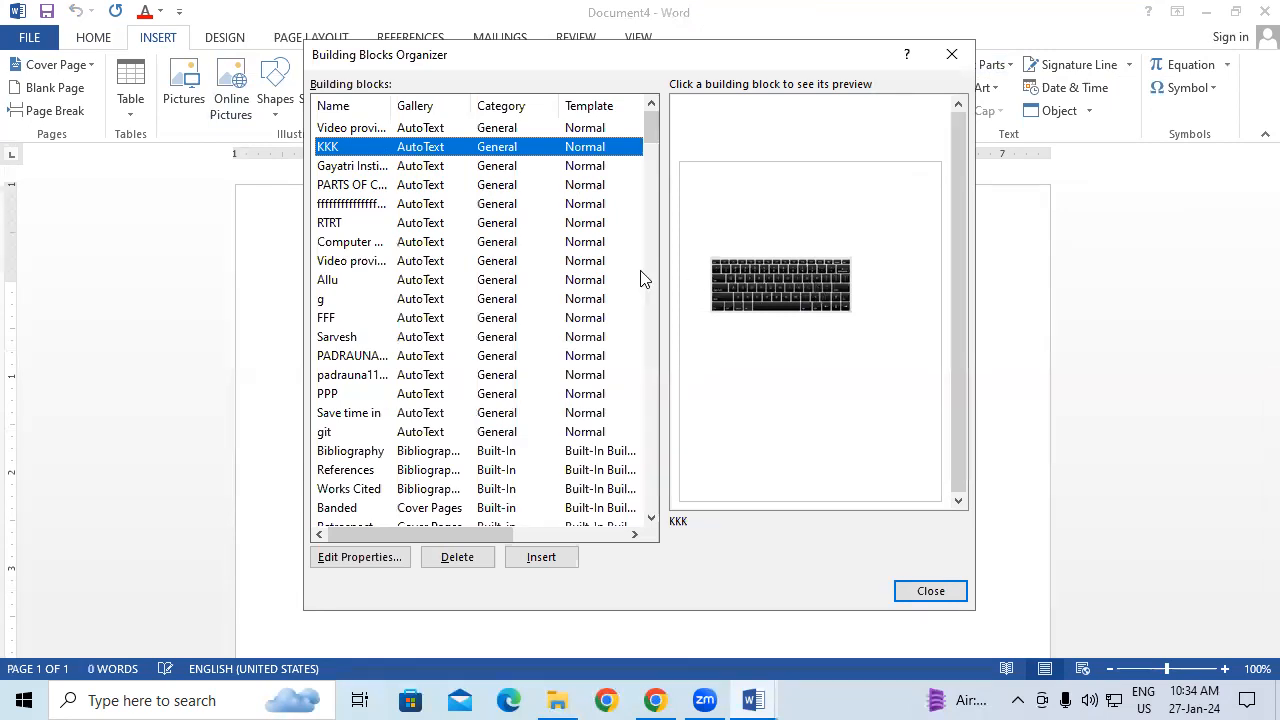
{"action": "left_click", "coordinate": [362, 224]}
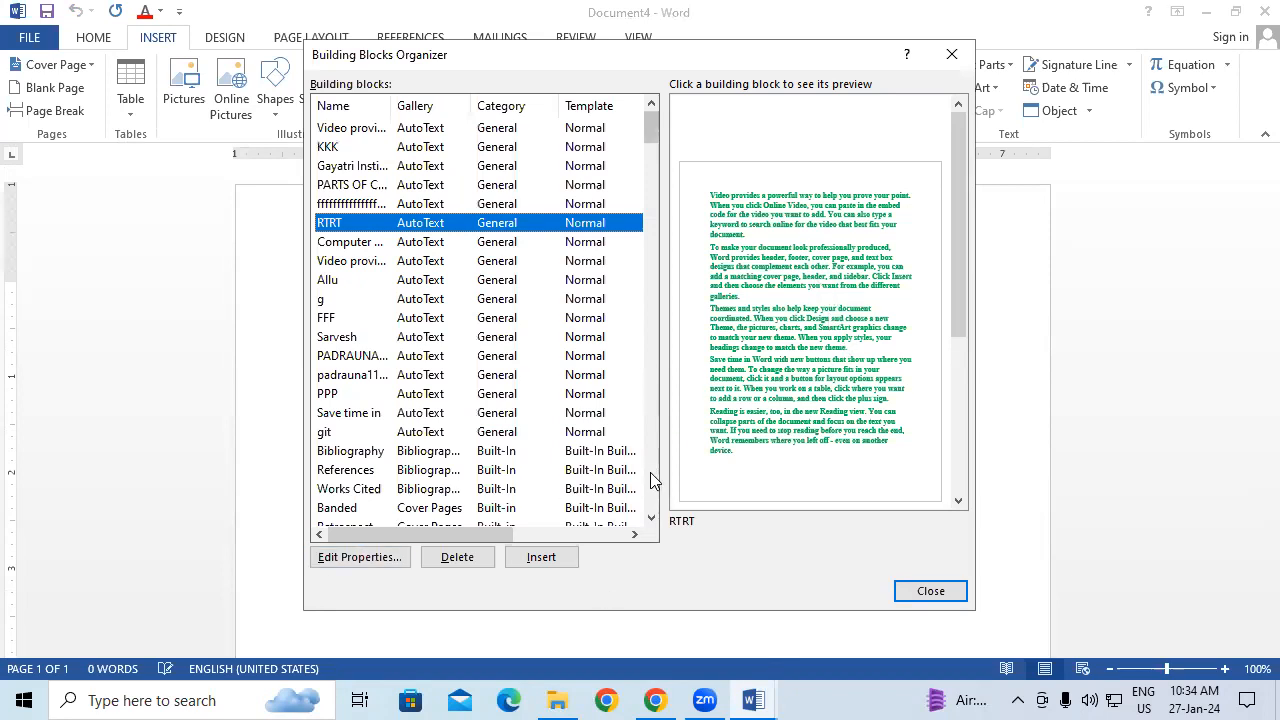
Step: Rename the RTRT building block to iii and confirm redefining the entry
{"action": "left_click", "coordinate": [382, 558]}
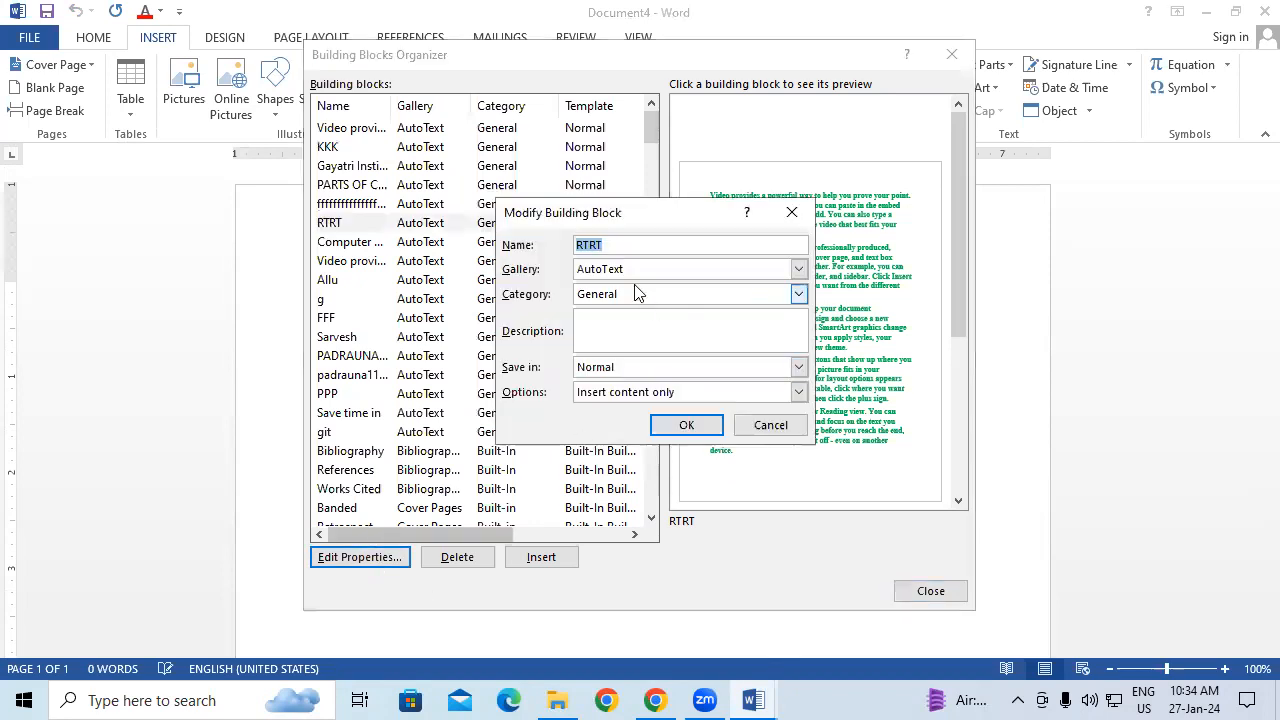
{"action": "left_click", "coordinate": [630, 249]}
{"action": "key", "text": "BackSpace"}
{"action": "key", "text": "BackSpace"}
{"action": "key", "text": "BackSpace"}
{"action": "key", "text": "BackSpace"}
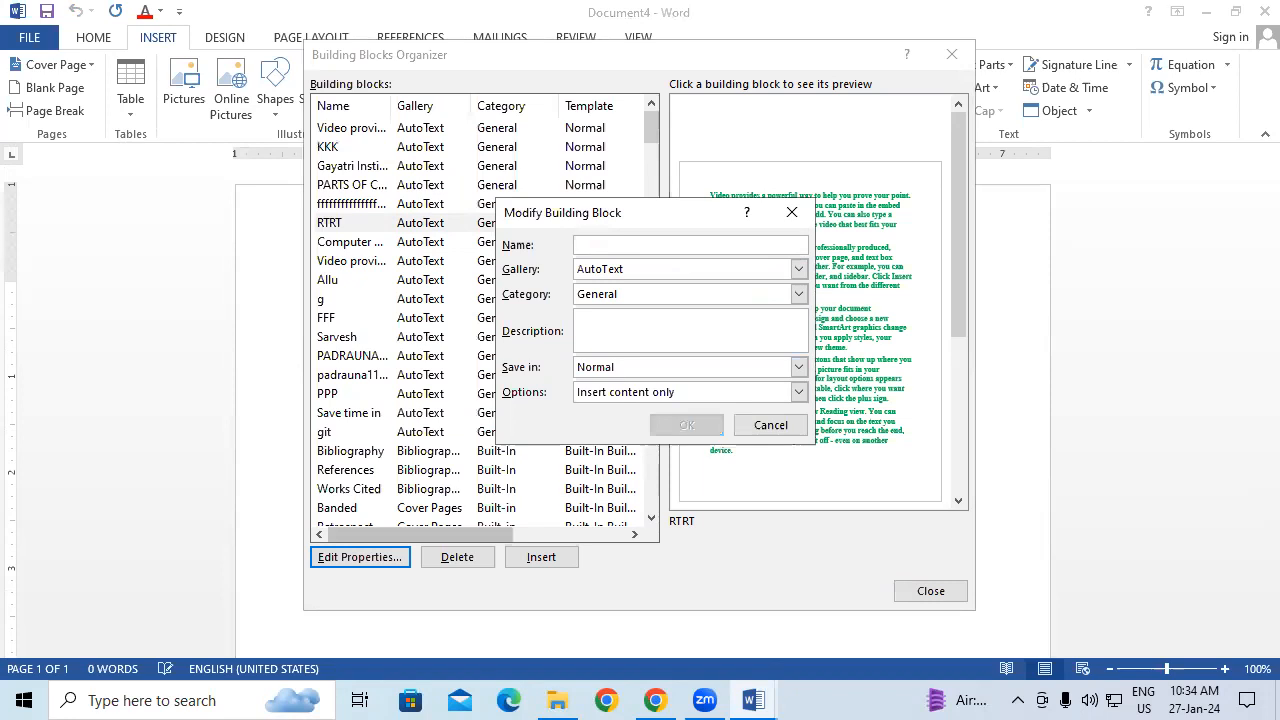
{"action": "type", "text": "iii"}
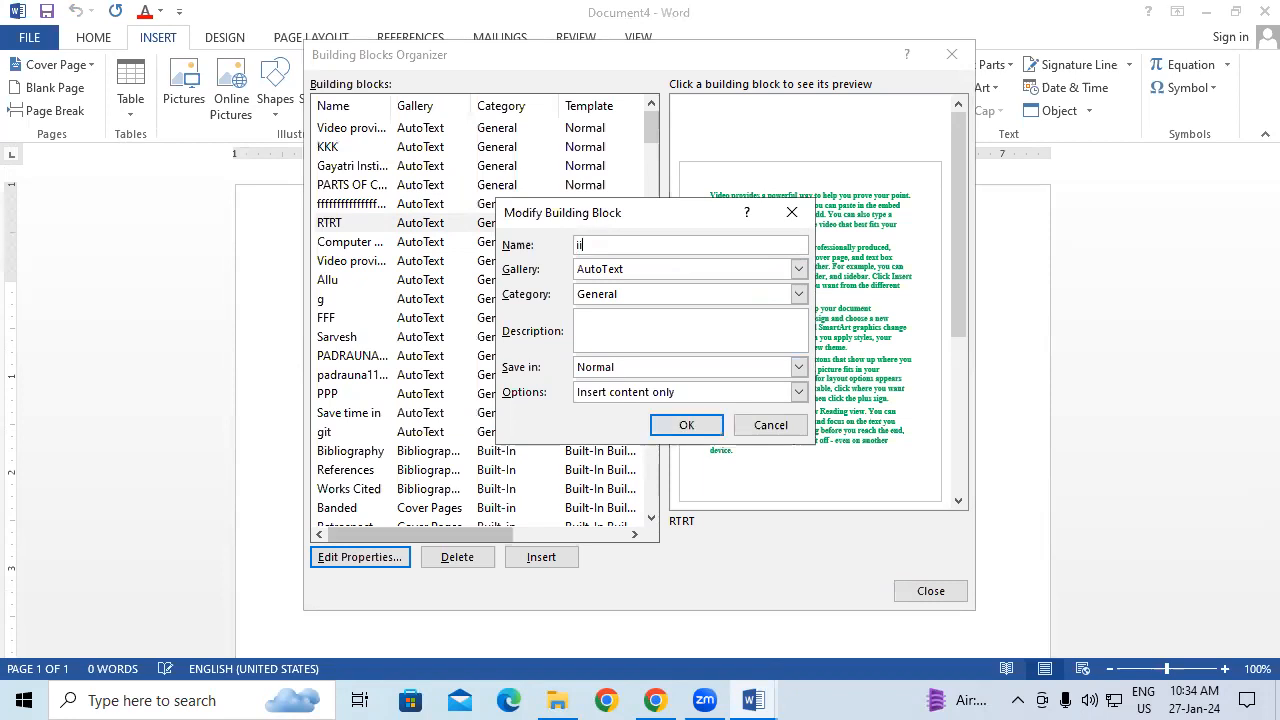
{"action": "left_click", "coordinate": [681, 428]}
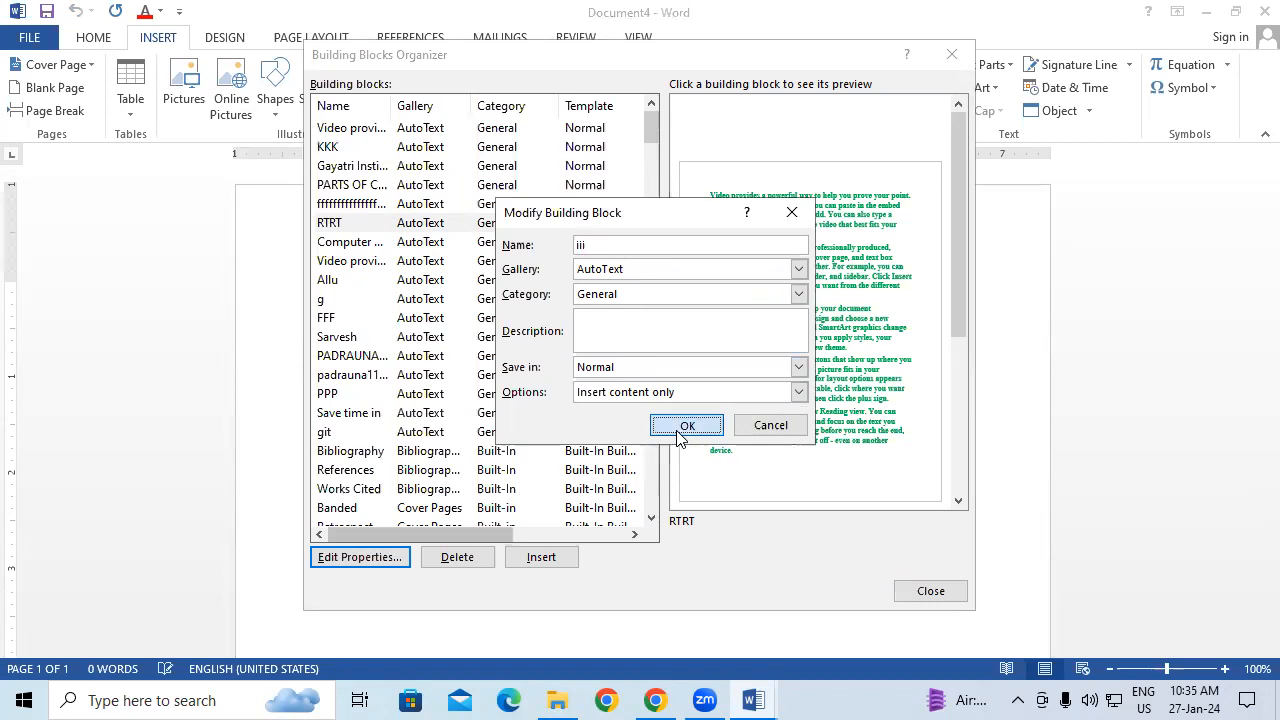
{"action": "left_click", "coordinate": [633, 406]}
{"action": "left_click", "coordinate": [633, 406]}
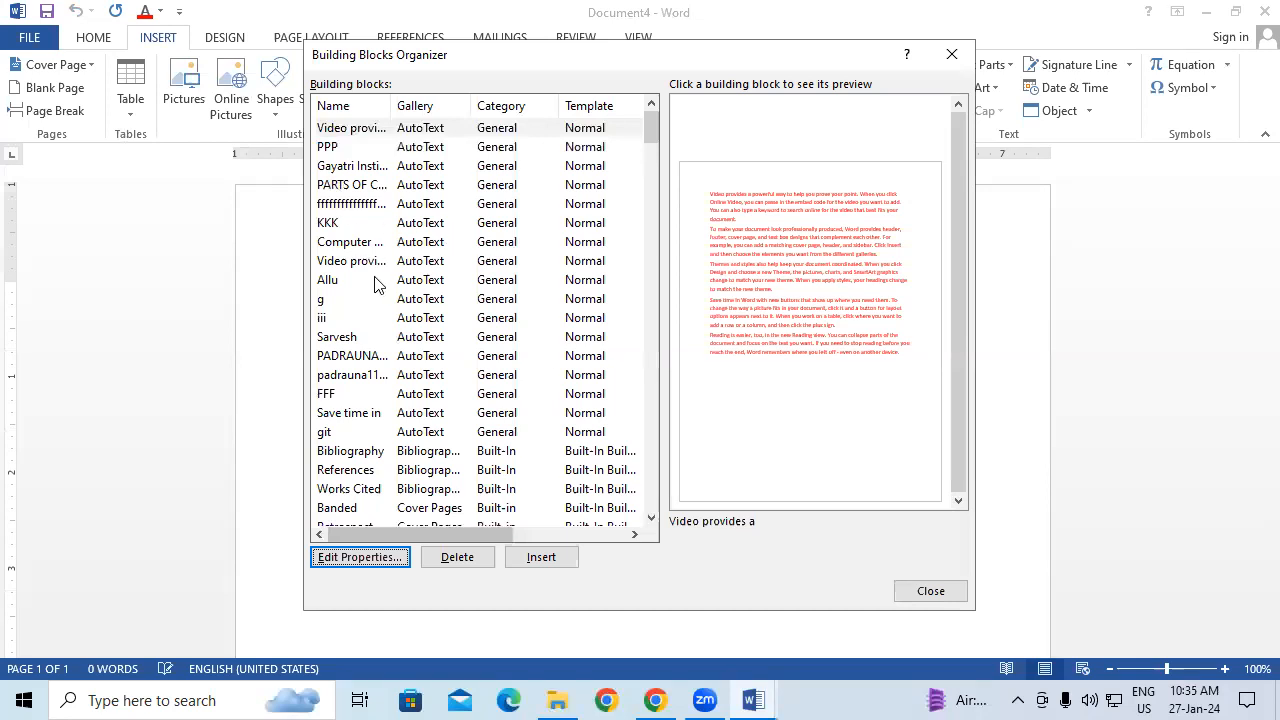
Step: Insert the iii building block's green text into the document
{"action": "left_click", "coordinate": [330, 318]}
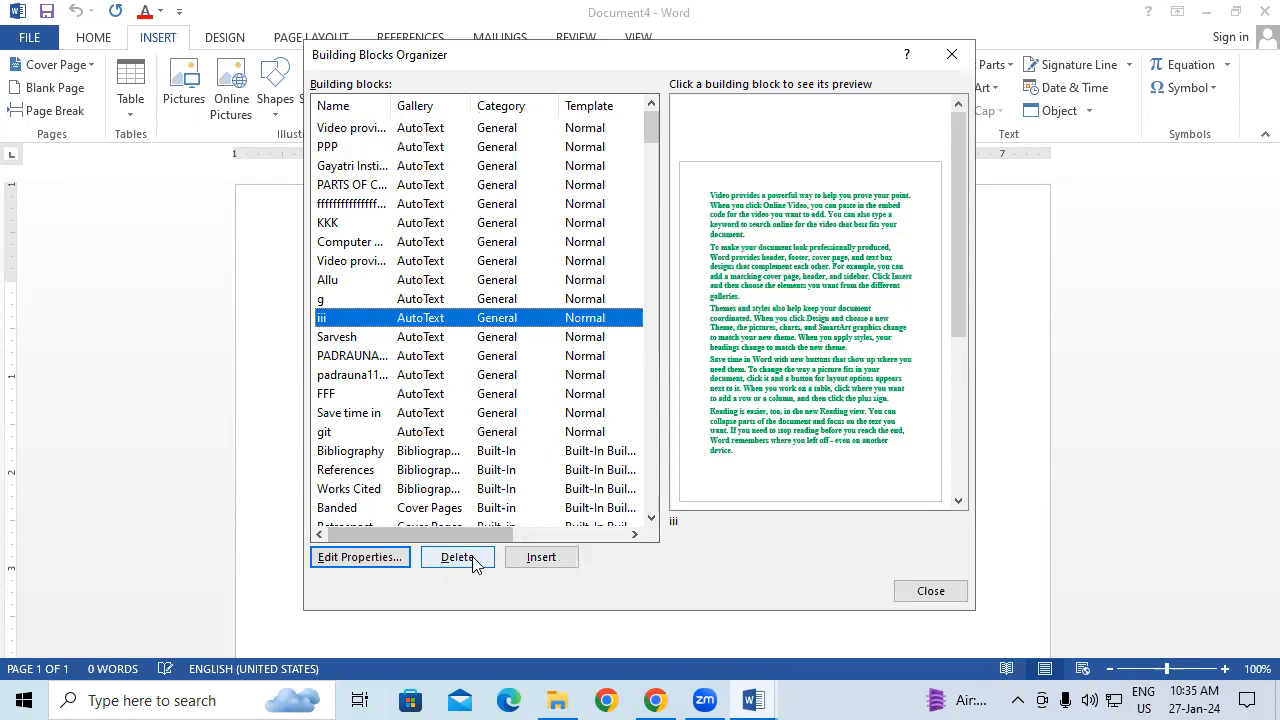
{"action": "left_click", "coordinate": [541, 557]}
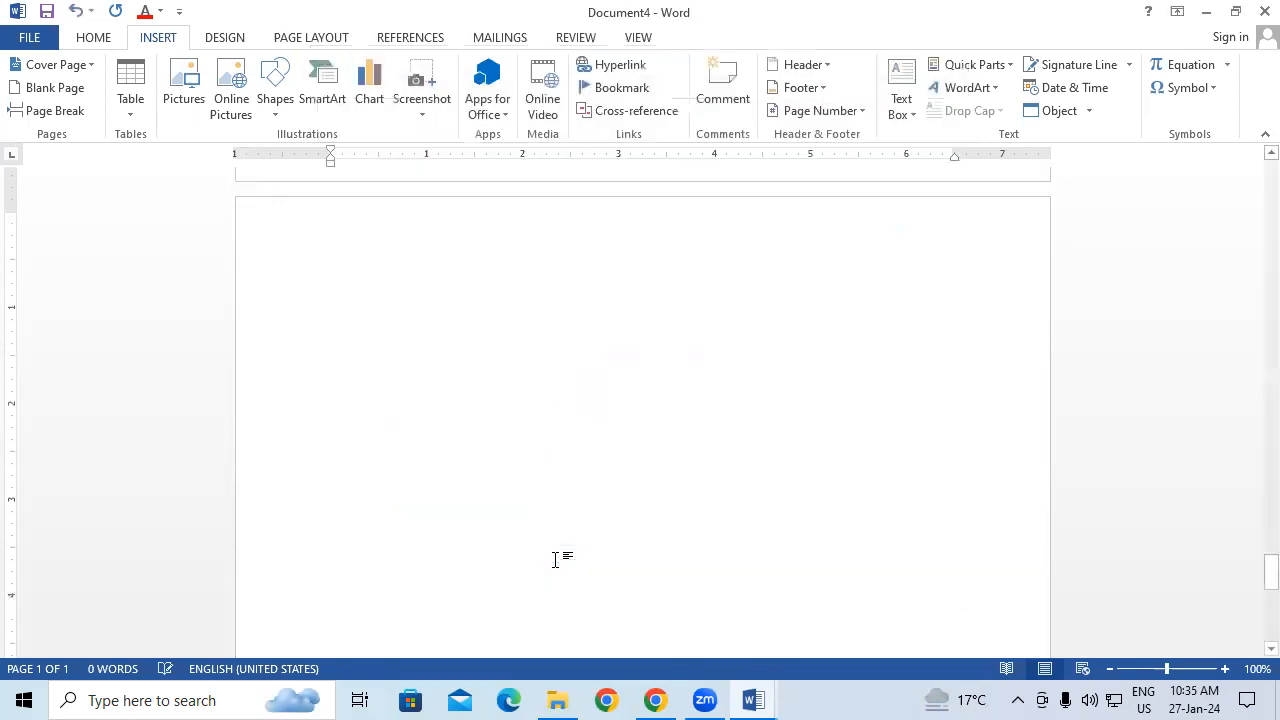
{"action": "scroll", "coordinate": [628, 380], "scroll_direction": "up", "scroll_amount": 10}
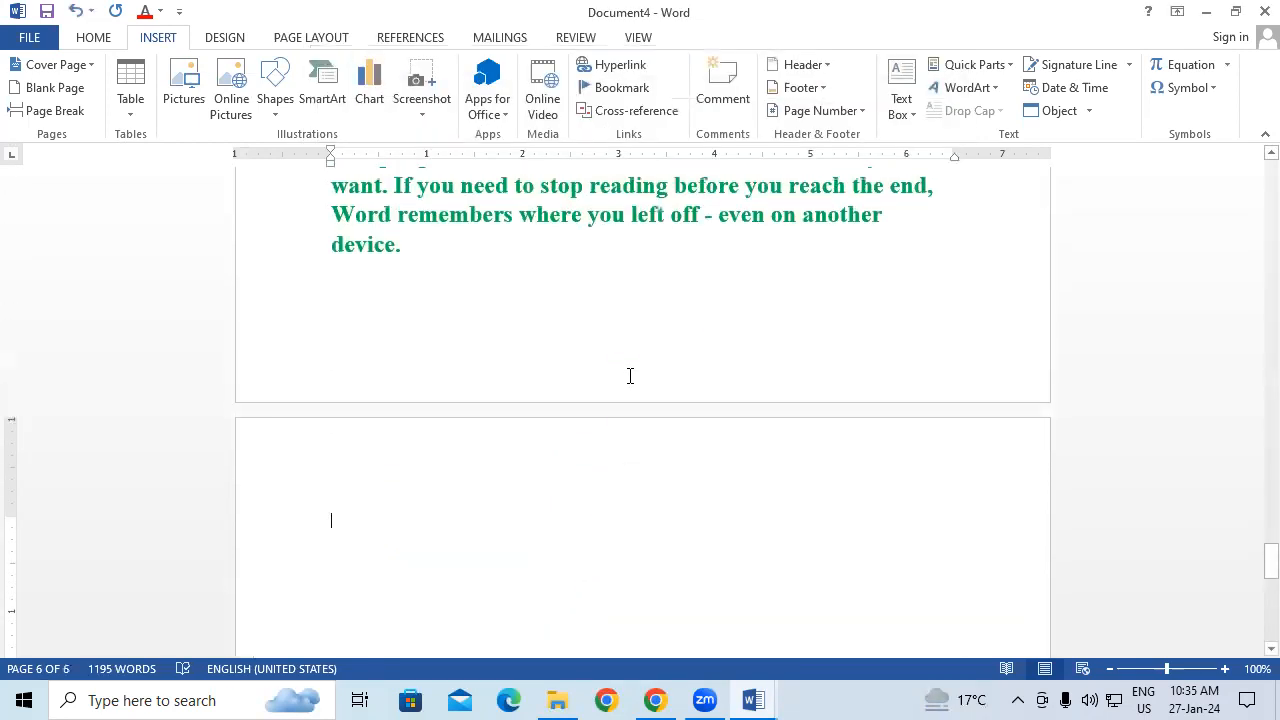
{"action": "scroll", "coordinate": [630, 376], "scroll_direction": "up", "scroll_amount": 10}
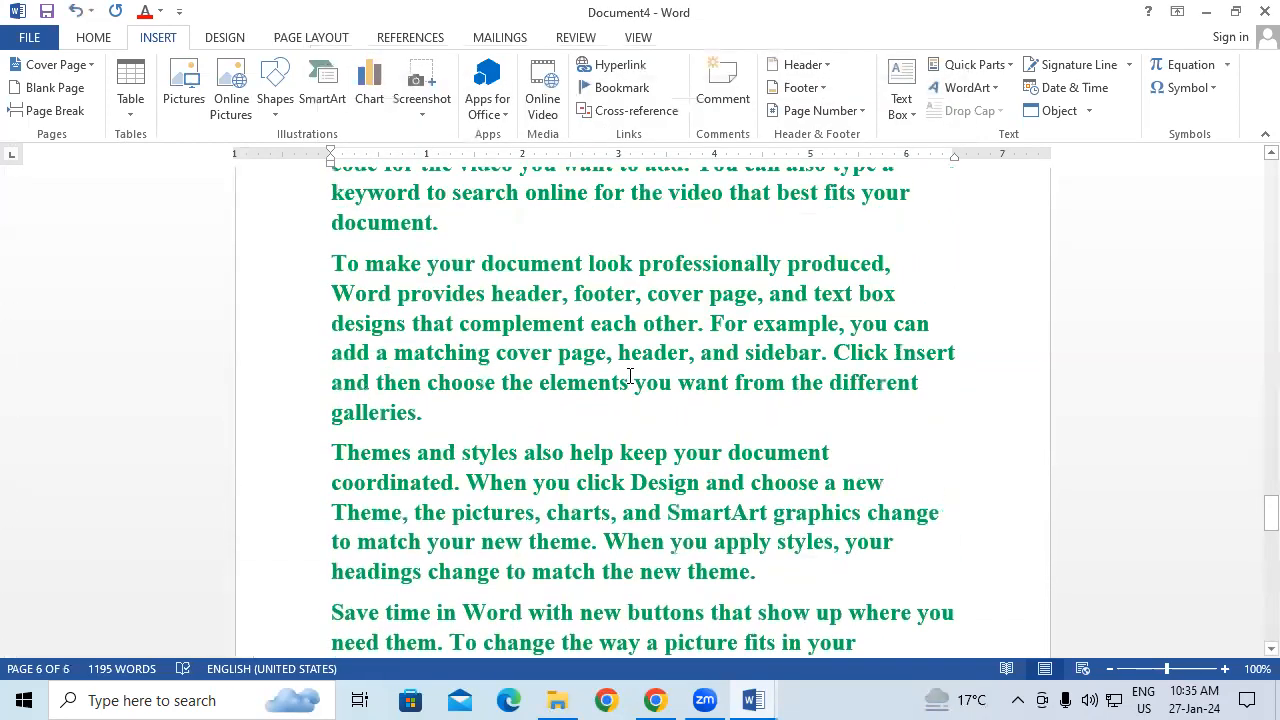
{"action": "scroll", "coordinate": [630, 376], "scroll_direction": "up", "scroll_amount": 3}
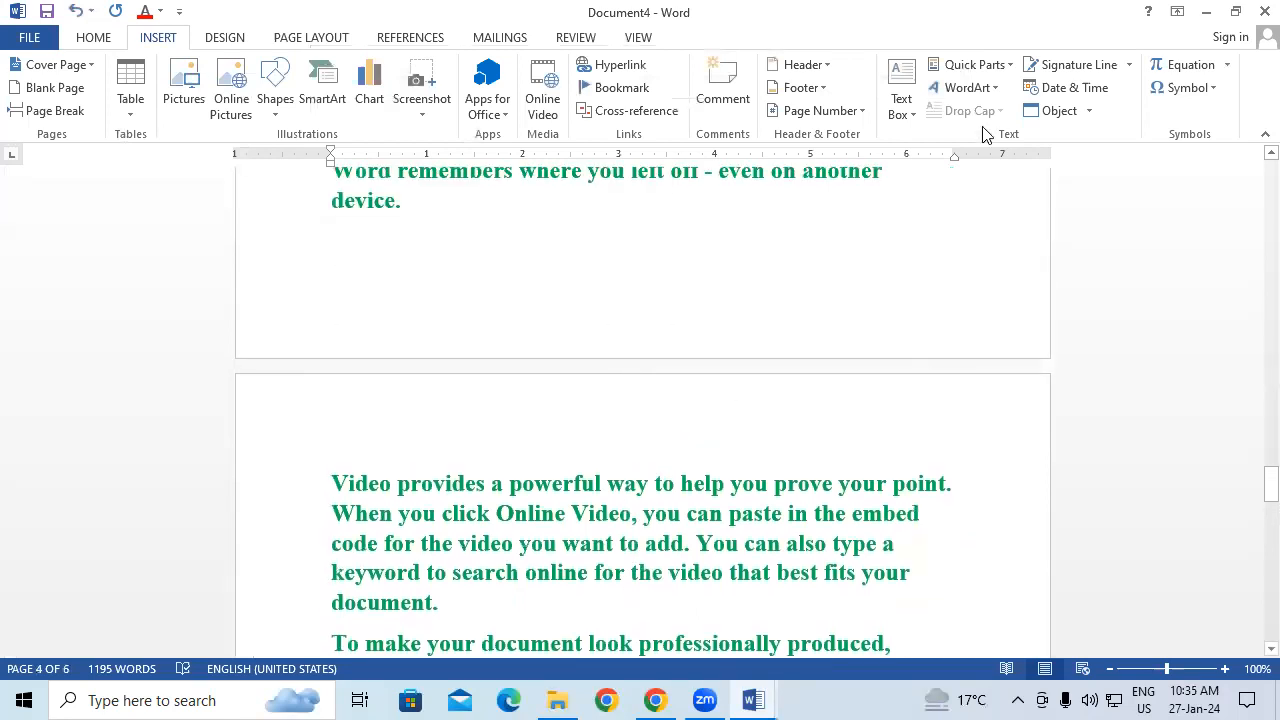
Step: Delete the iii entry in the Building Blocks Organizer and close the organizer
{"action": "left_click", "coordinate": [989, 72]}
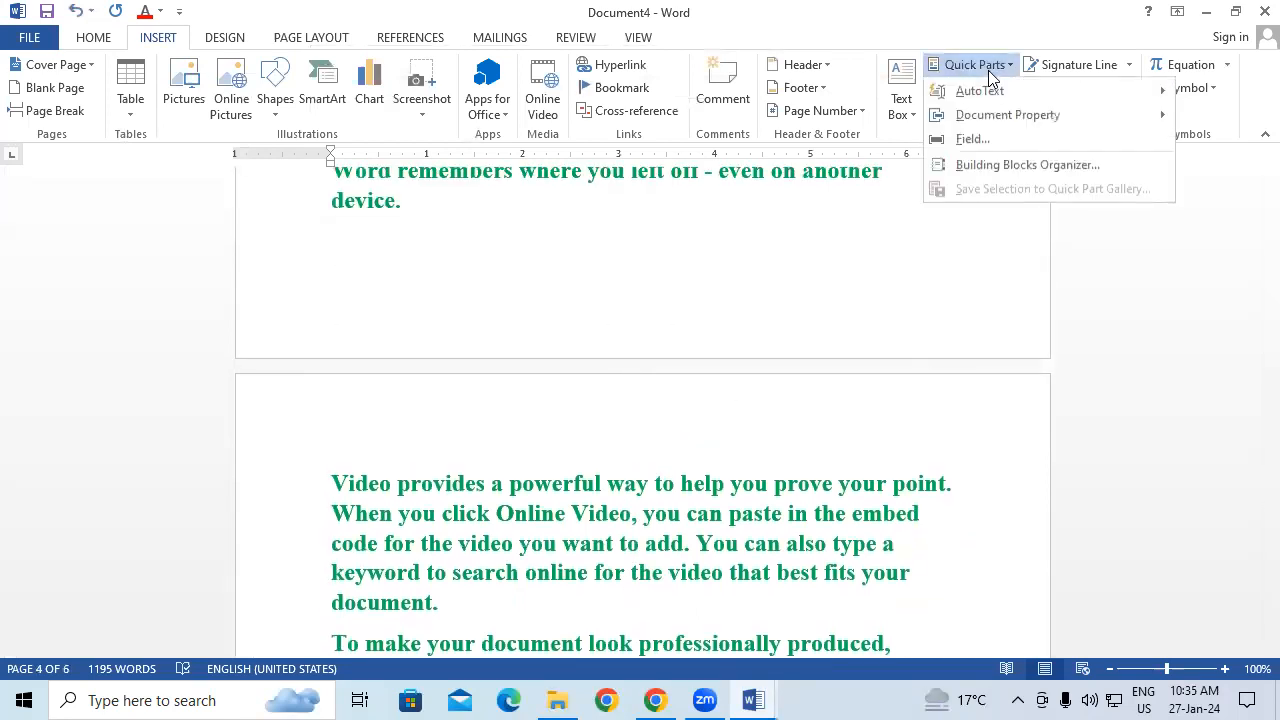
{"action": "left_click", "coordinate": [1028, 166]}
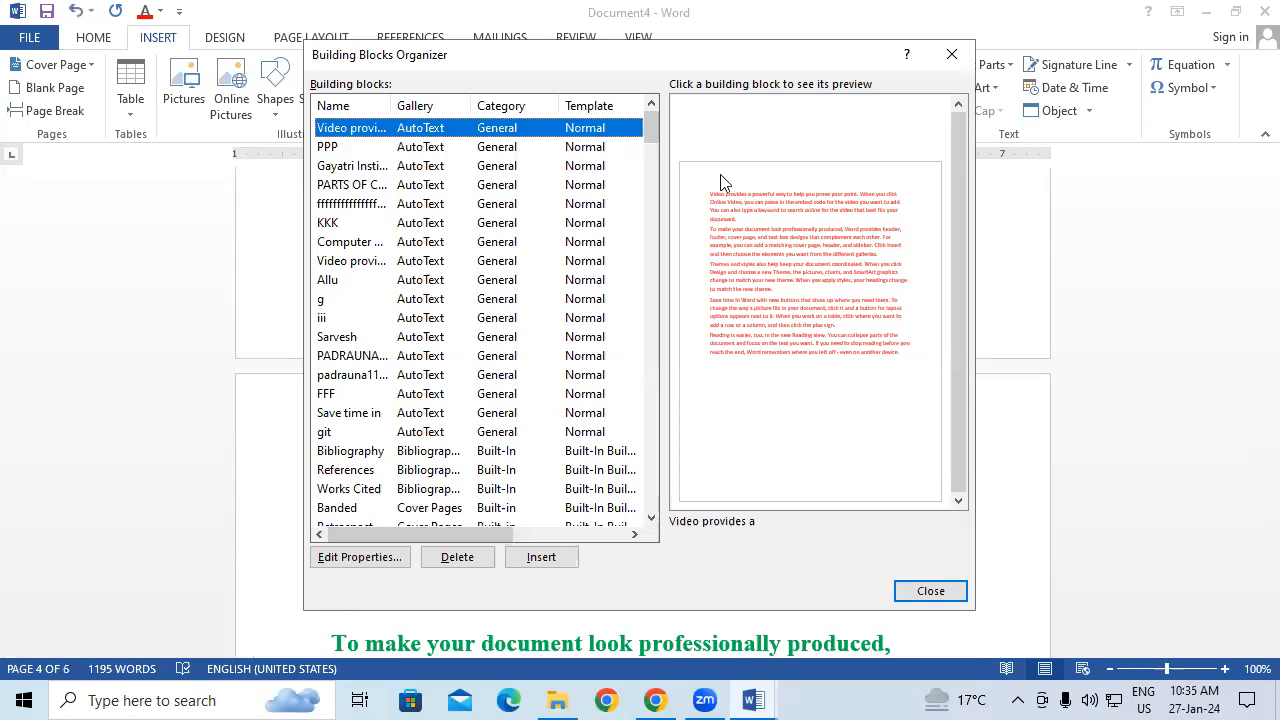
{"action": "left_click", "coordinate": [355, 318]}
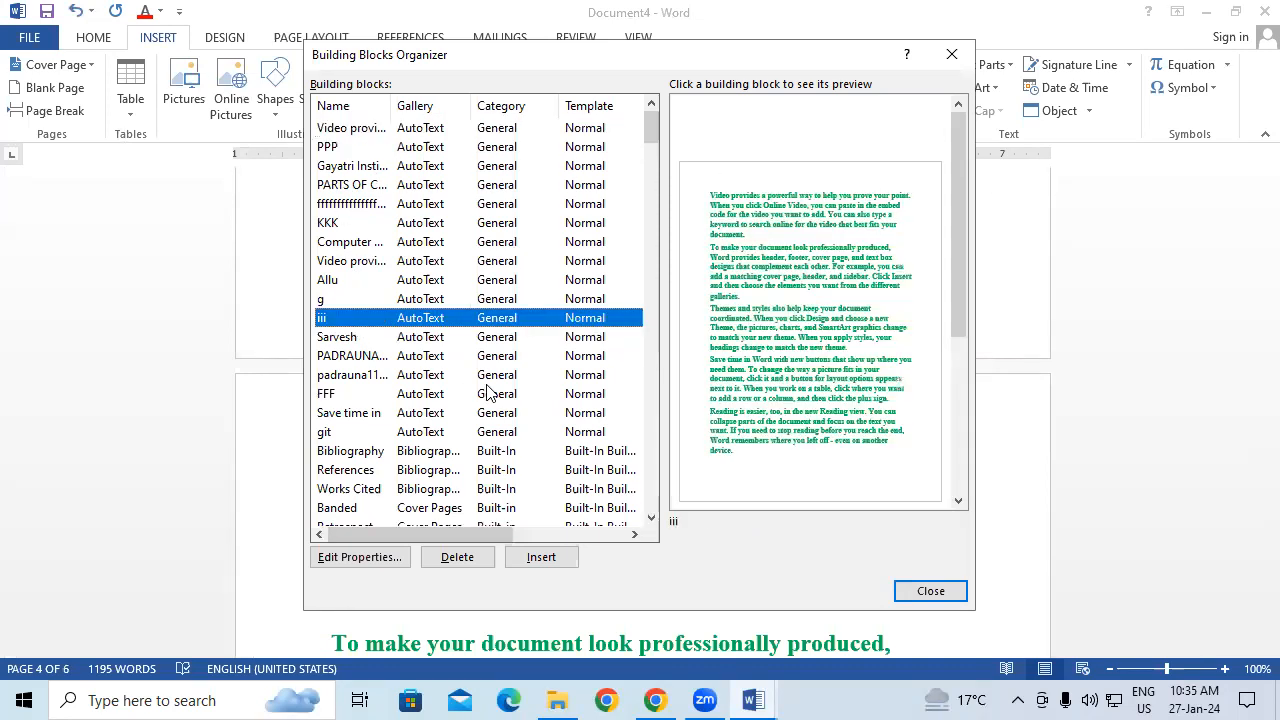
{"action": "left_click", "coordinate": [458, 558]}
{"action": "left_click", "coordinate": [612, 406]}
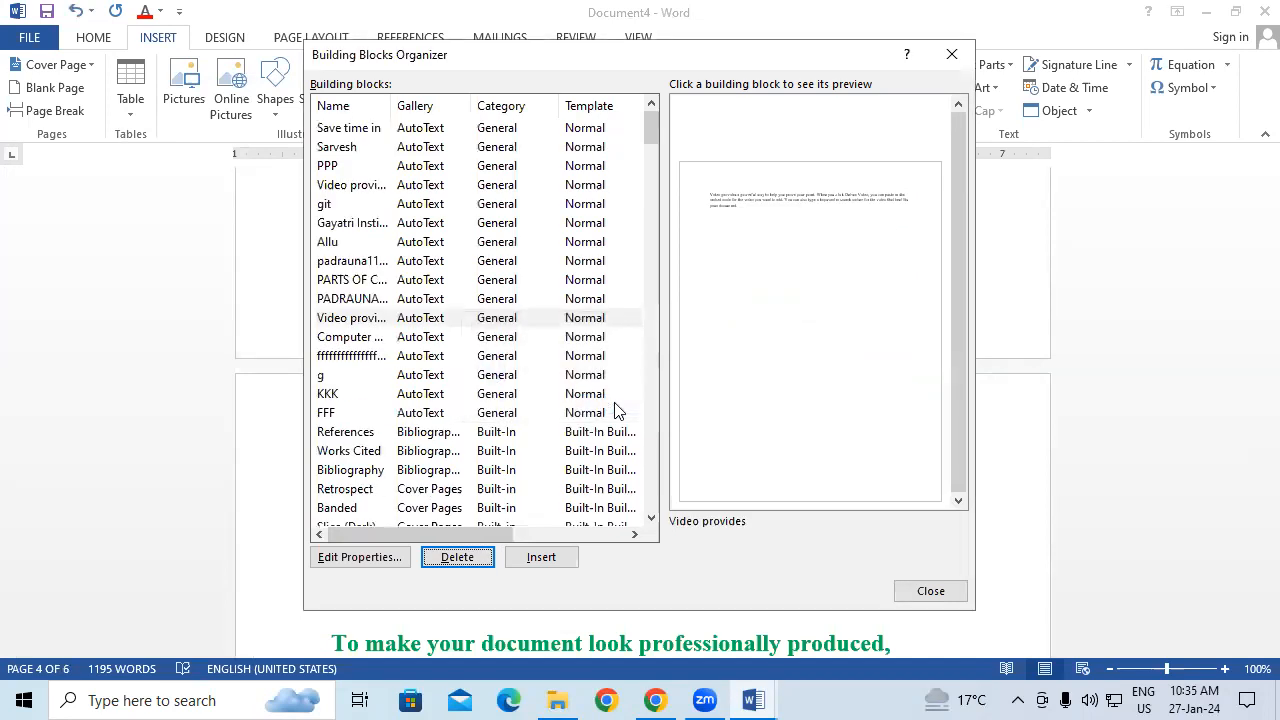
{"action": "left_click", "coordinate": [951, 54]}
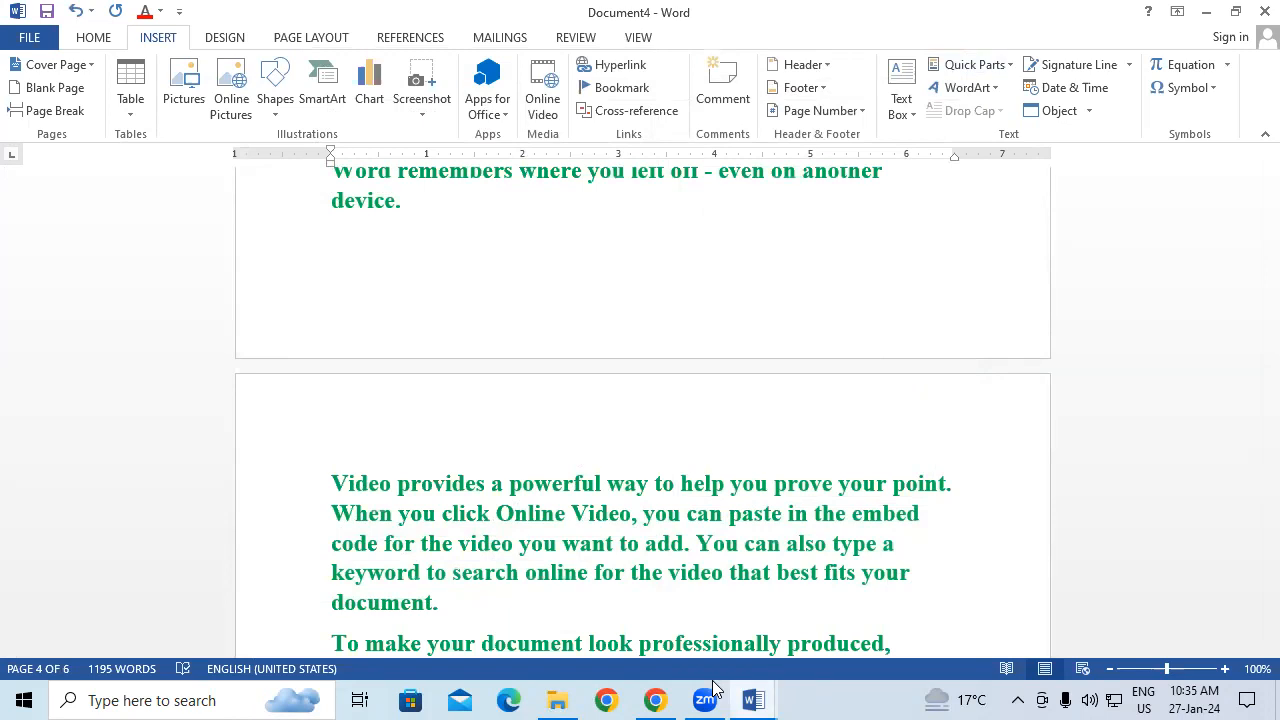
Step: Close Document4, Document3, Document2 and Document1, discarding all changes
{"action": "left_click", "coordinate": [985, 63]}
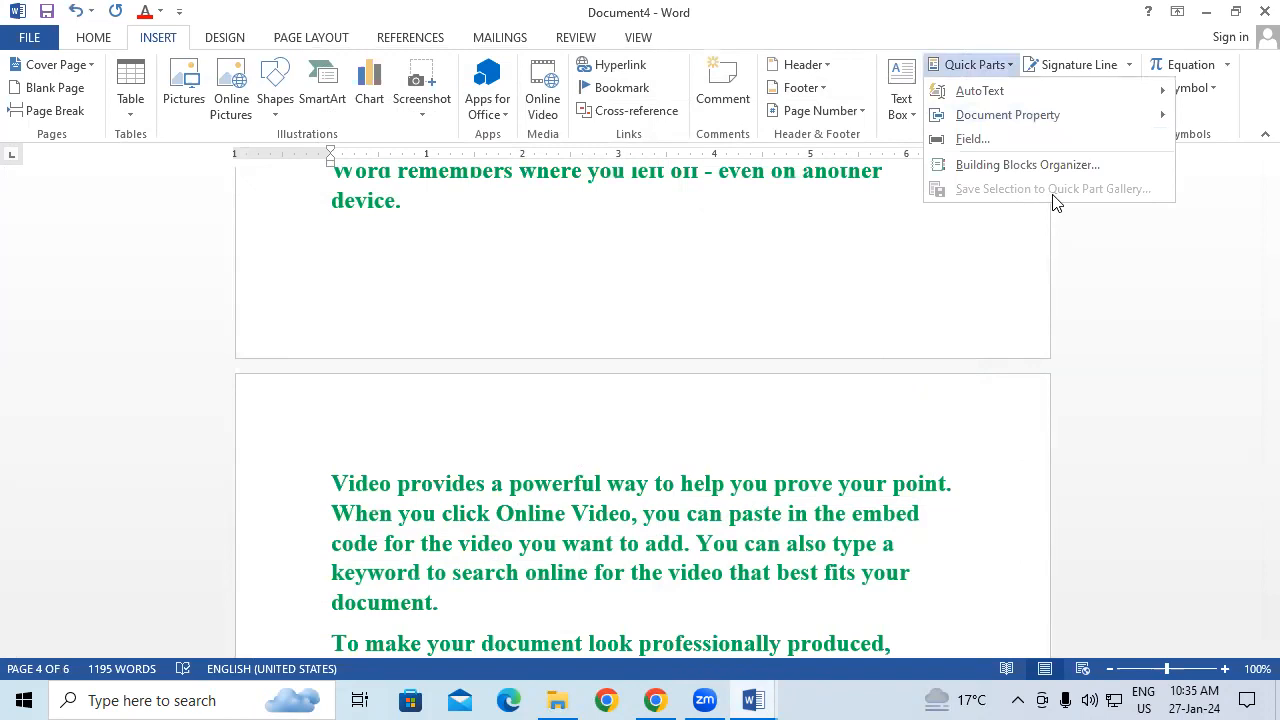
{"action": "left_click", "coordinate": [692, 316]}
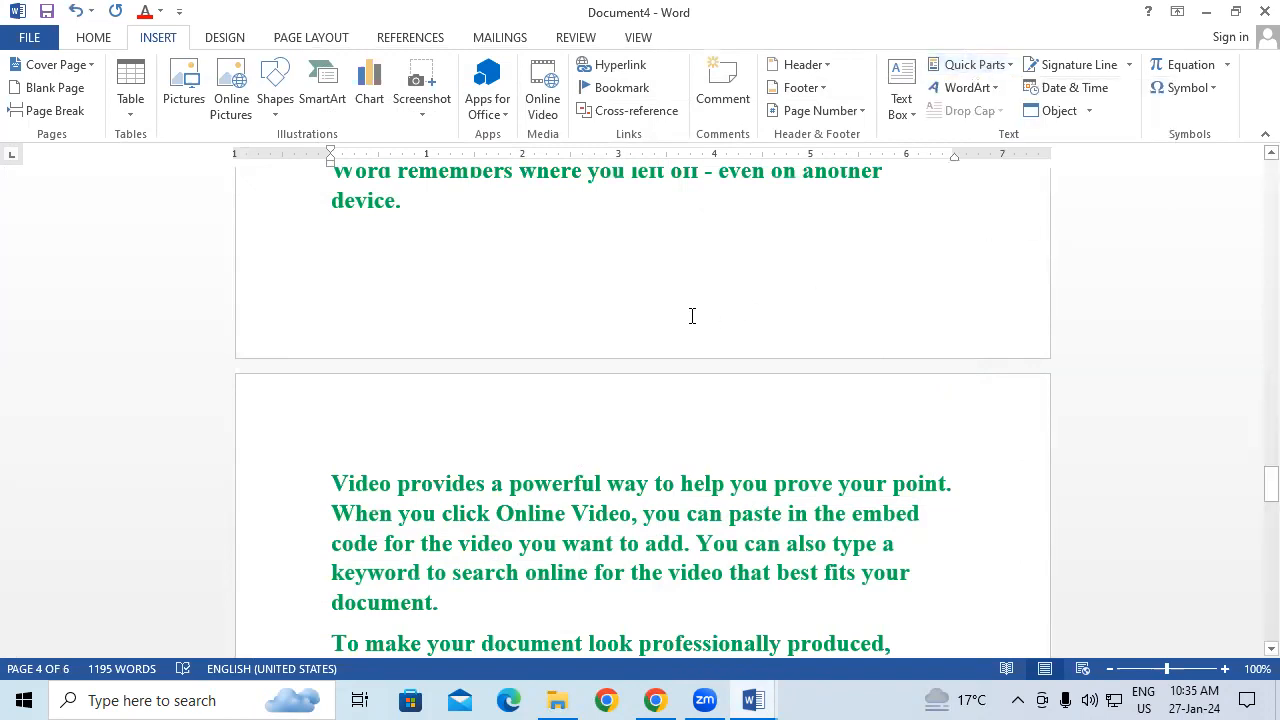
{"action": "left_click", "coordinate": [1264, 11]}
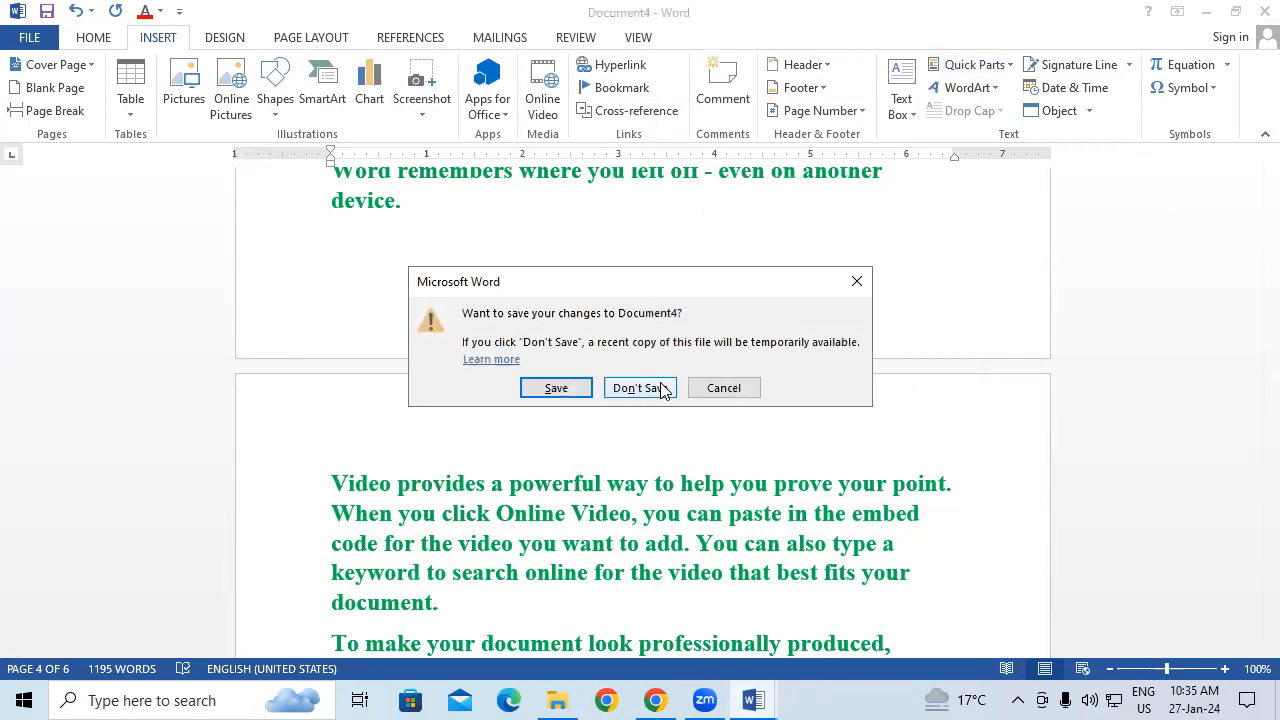
{"action": "left_click", "coordinate": [660, 388]}
{"action": "left_click", "coordinate": [1264, 11]}
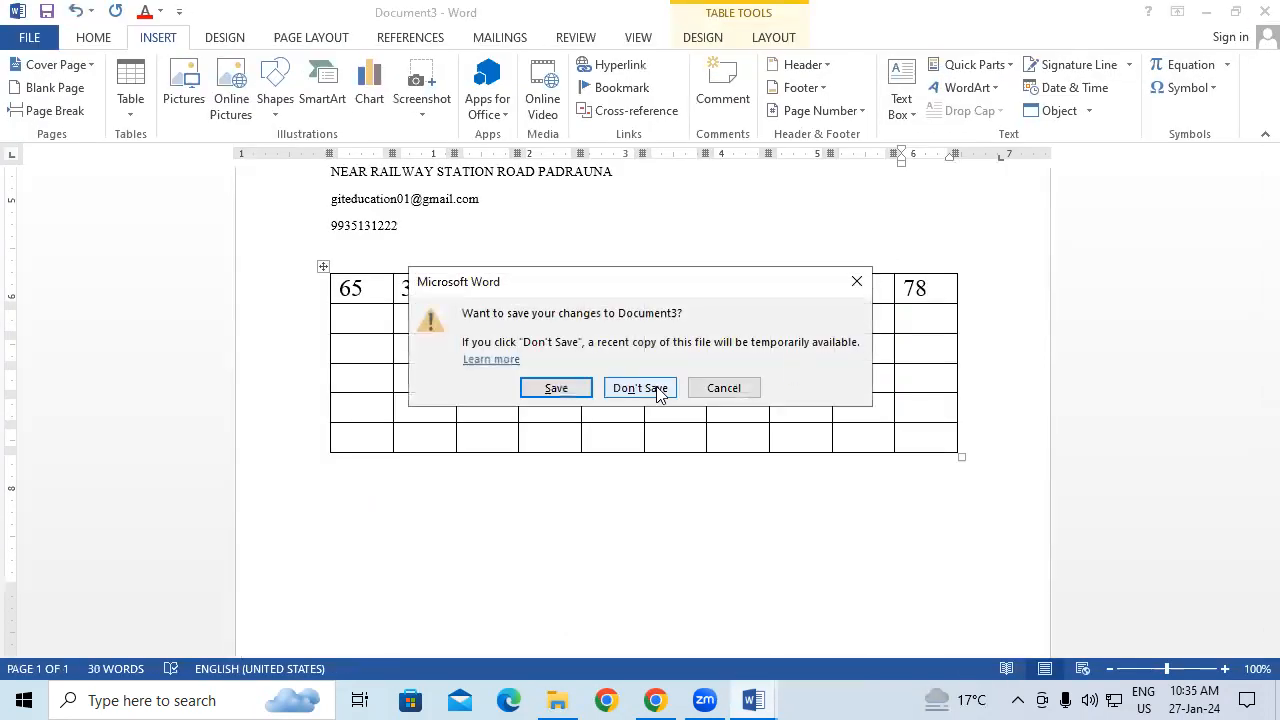
{"action": "left_click", "coordinate": [660, 388]}
{"action": "left_click", "coordinate": [1264, 11]}
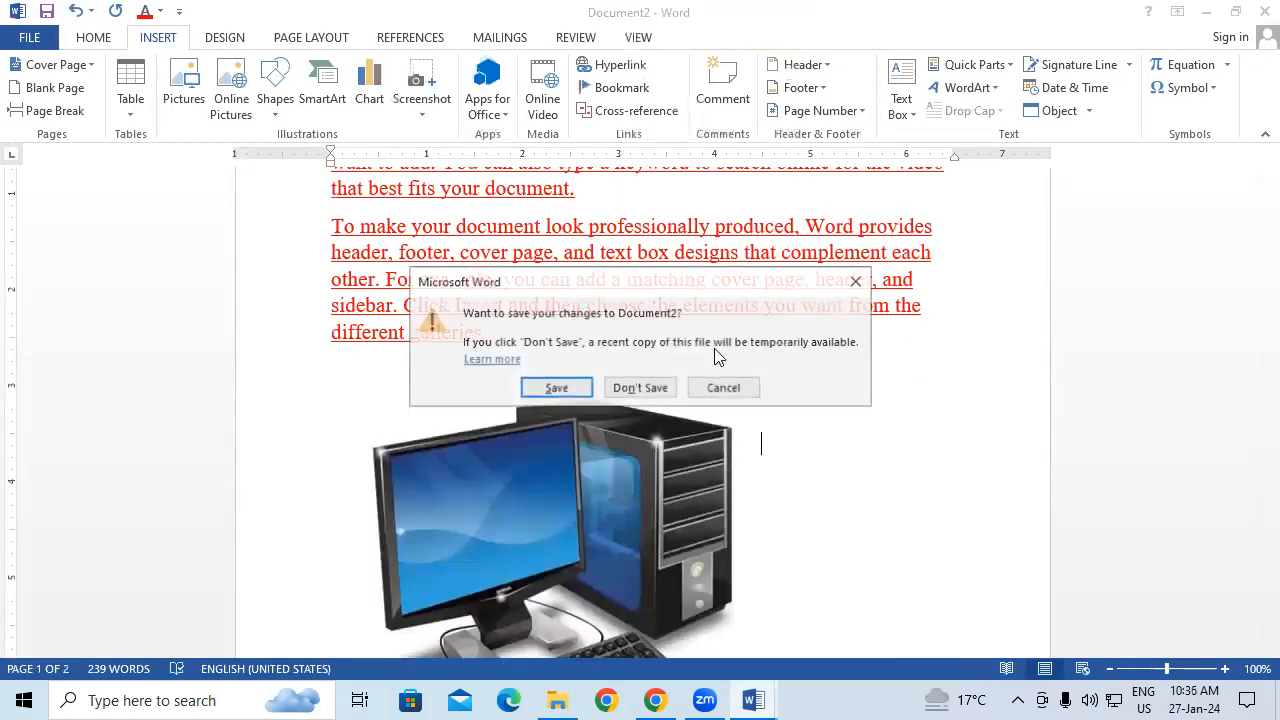
{"action": "left_click", "coordinate": [622, 386]}
{"action": "left_click", "coordinate": [1264, 11]}
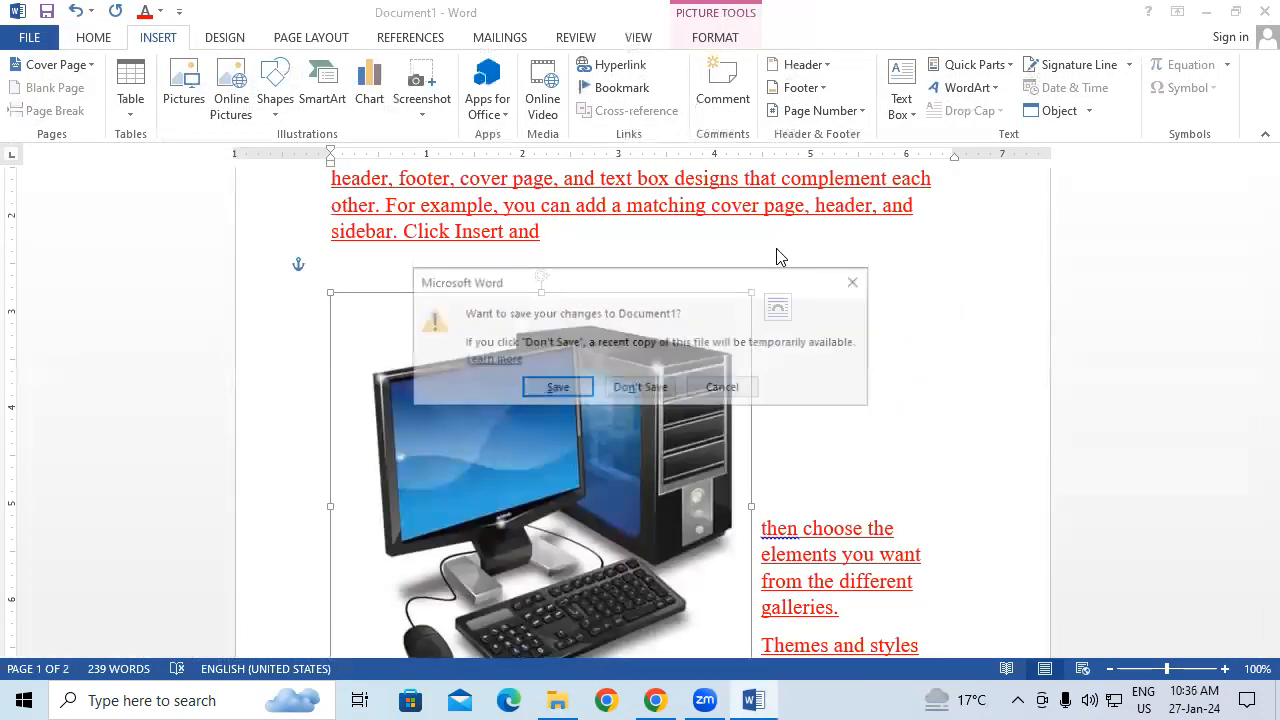
{"action": "left_click", "coordinate": [648, 390]}
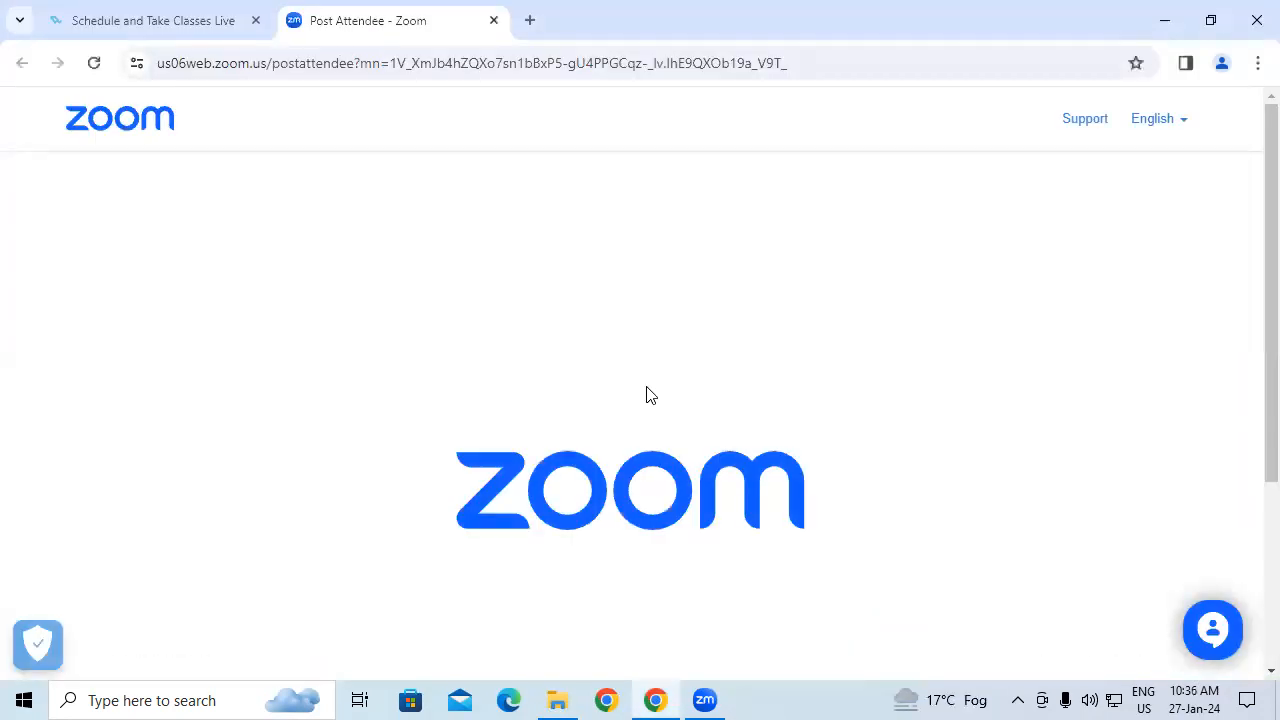
Step: Relaunch Word via winword and create a blank document
{"action": "key", "text": "super+r"}
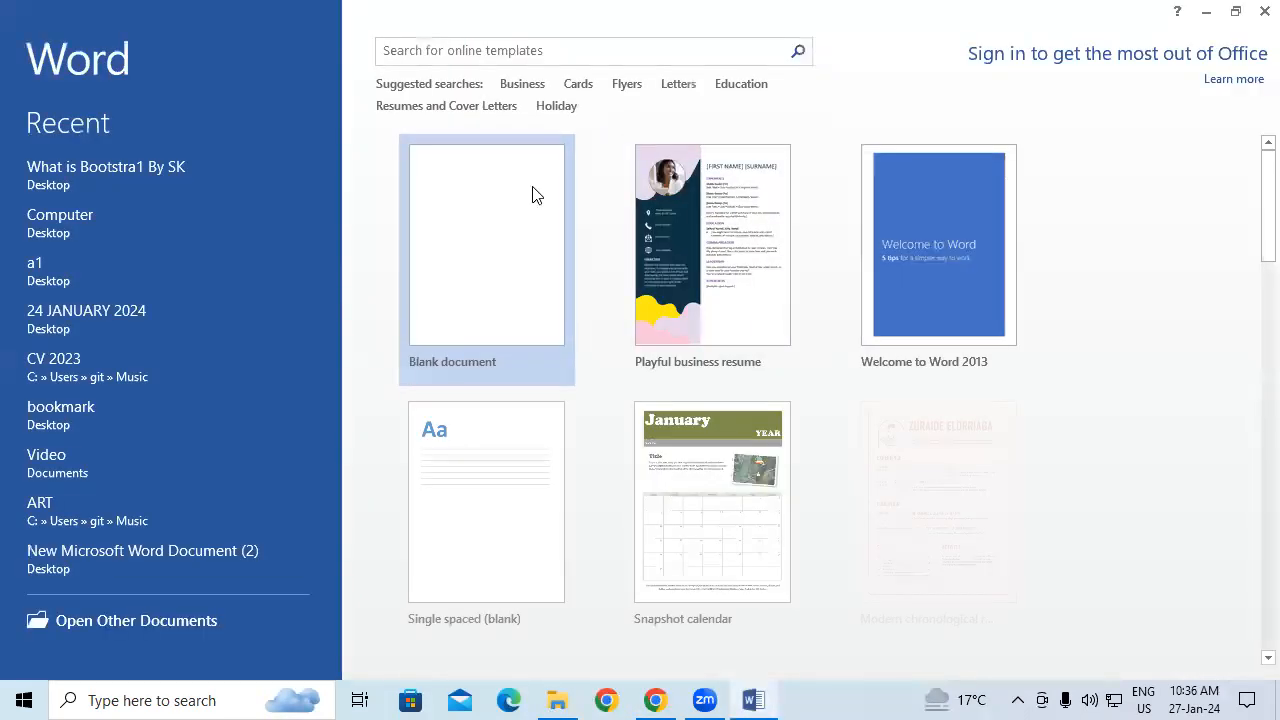
{"action": "left_click", "coordinate": [524, 196]}
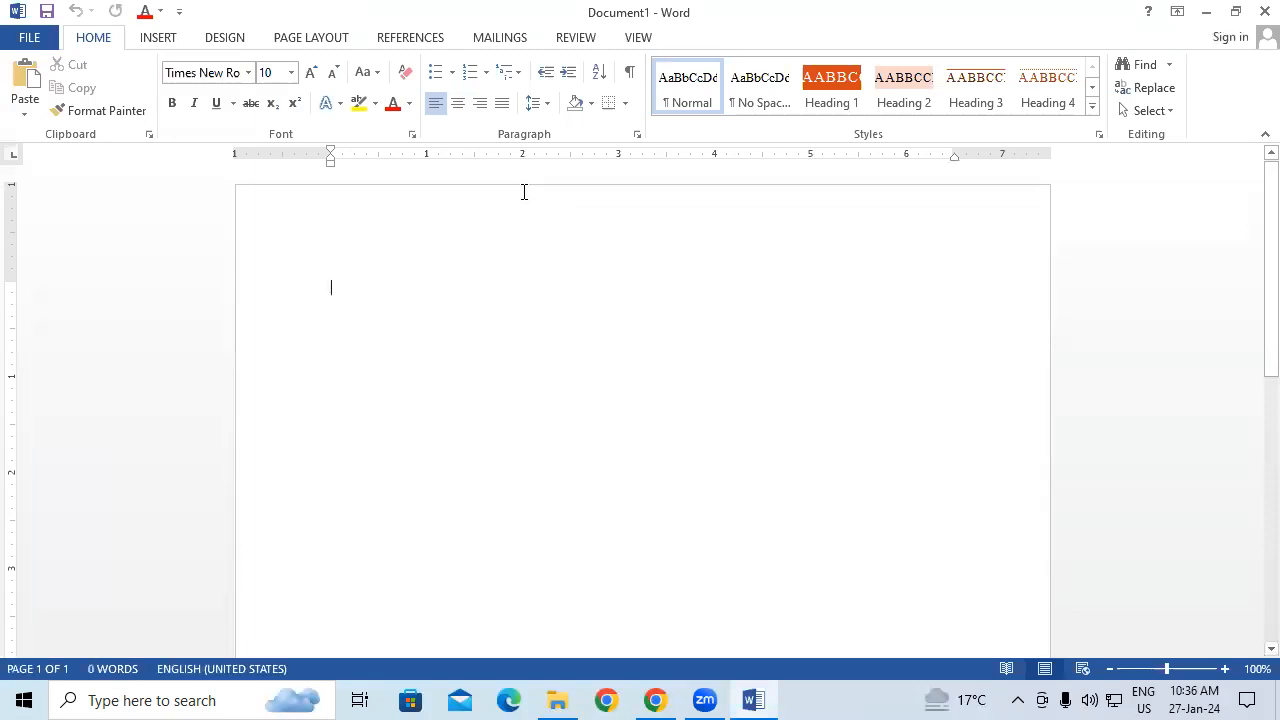
Step: Generate sample text with =rand(25) and enlarge all of it to 16 pt
{"action": "type", "text": "=rand("}
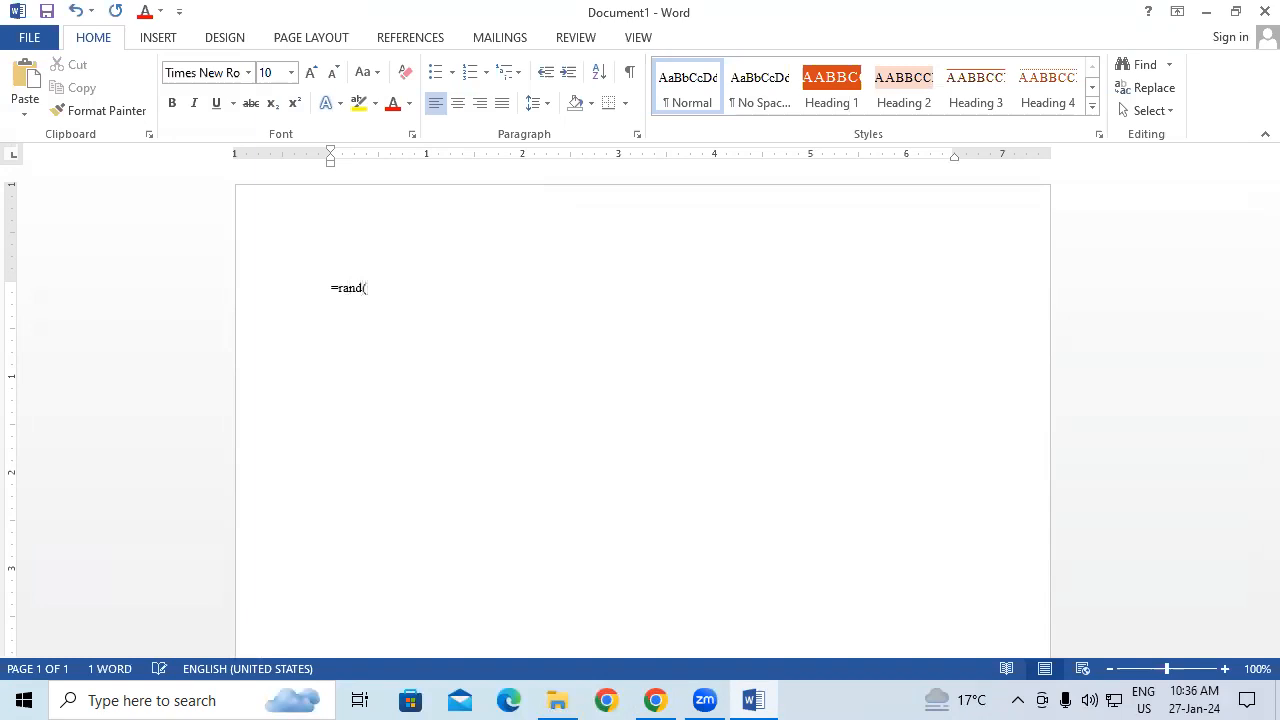
{"action": "type", "text": "25)"}
{"action": "key", "text": "Return"}
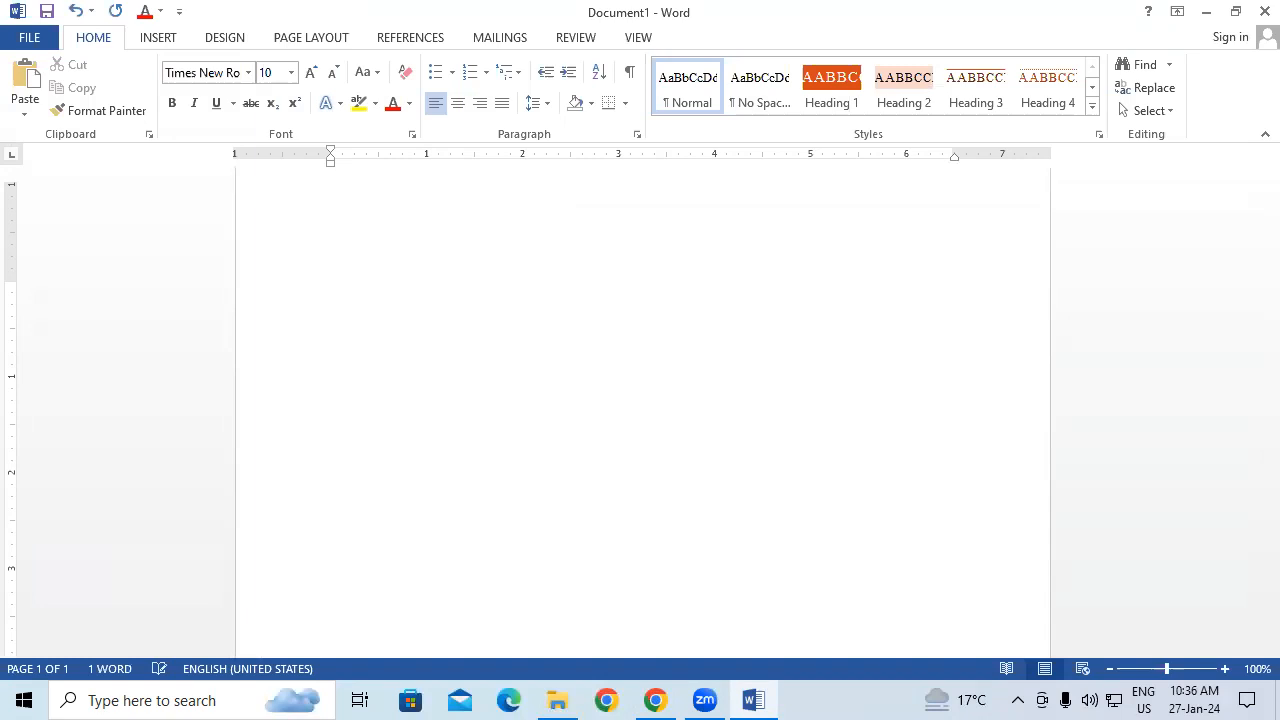
{"action": "key", "text": "ctrl+a"}
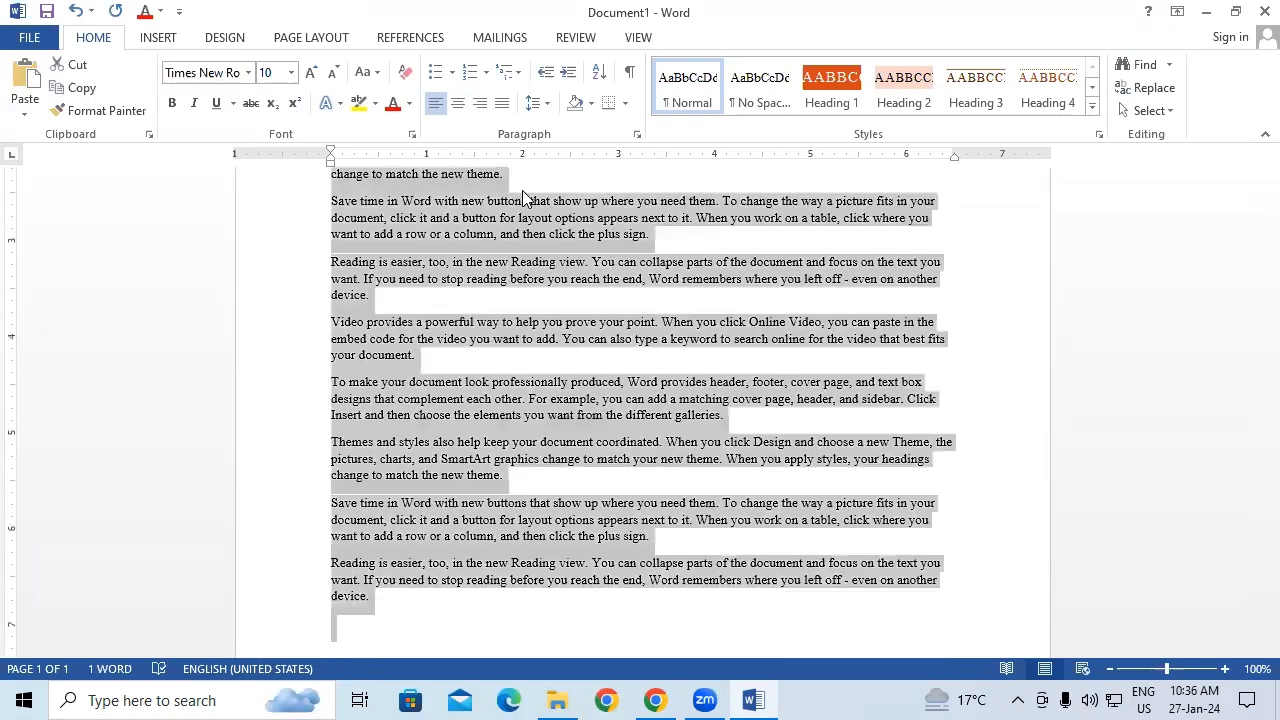
{"action": "key", "text": "ctrl+shift+period"}
{"action": "key", "text": "ctrl+shift+period"}
{"action": "key", "text": "ctrl+shift+period"}
{"action": "key", "text": "ctrl+shift+period"}
{"action": "scroll", "coordinate": [522, 190], "scroll_direction": "up", "scroll_amount": 5}
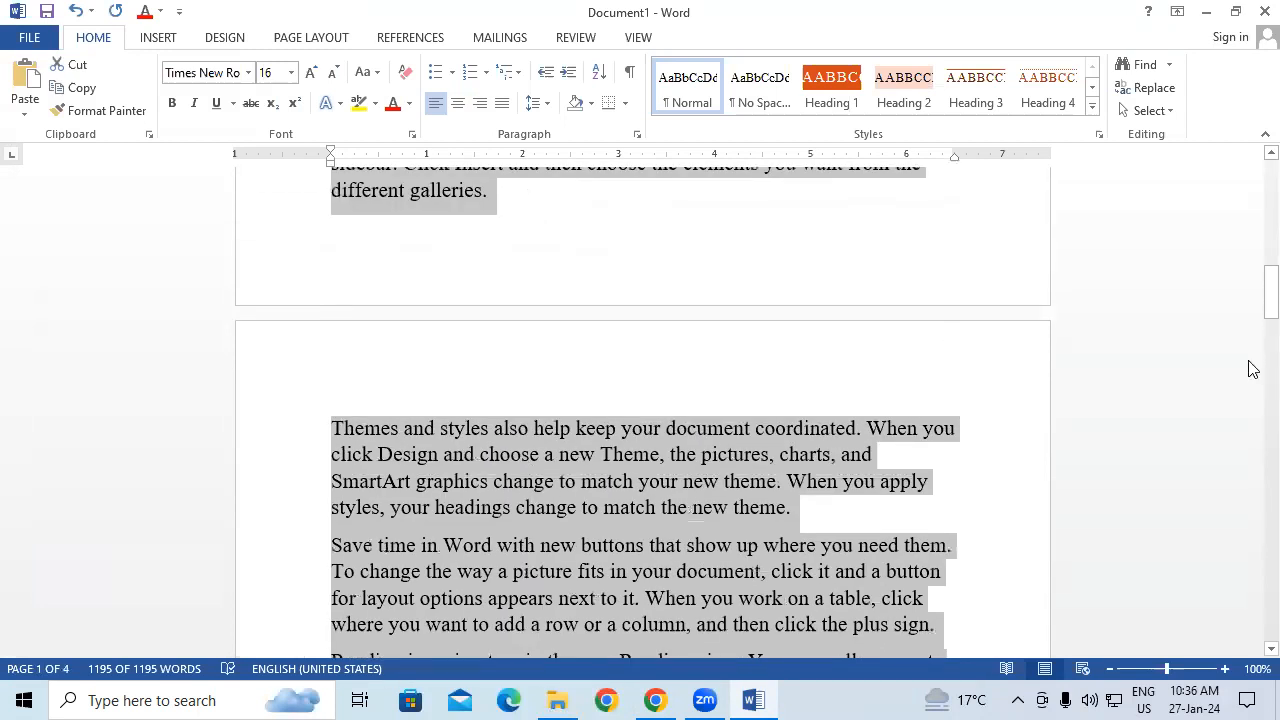
{"action": "left_click_drag", "start_coordinate": [1266, 306], "coordinate": [1262, 142]}
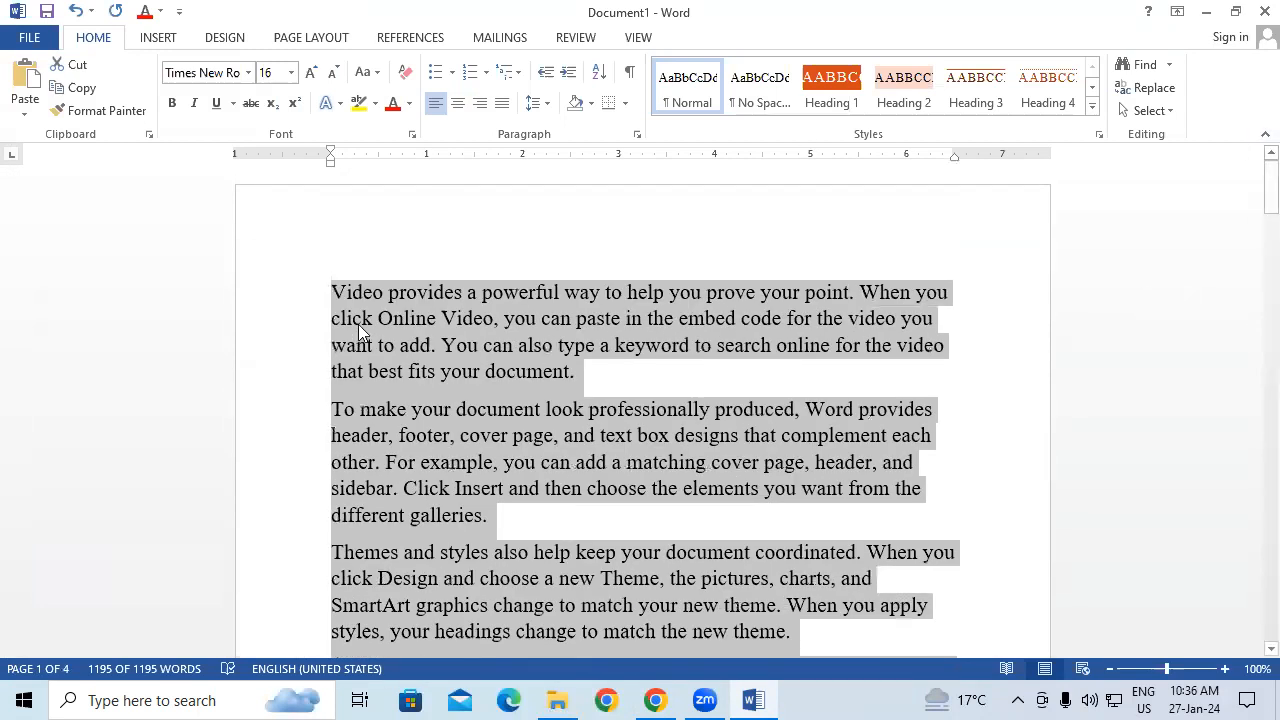
Step: Add an 'ABOUT COMPUTER' heading above the text at 22 pt, then select everything
{"action": "left_click", "coordinate": [368, 322]}
{"action": "left_click", "coordinate": [344, 290]}
{"action": "key", "text": "Return"}
{"action": "key", "text": "Return"}
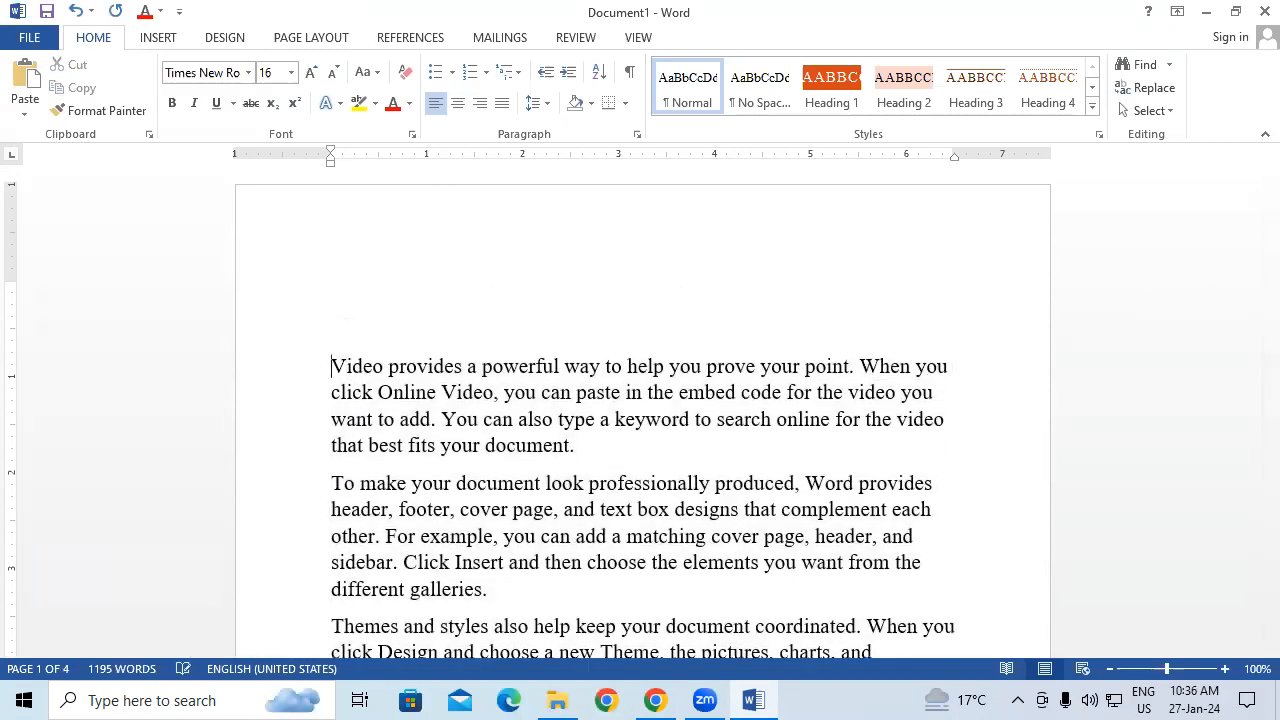
{"action": "left_click", "coordinate": [392, 318]}
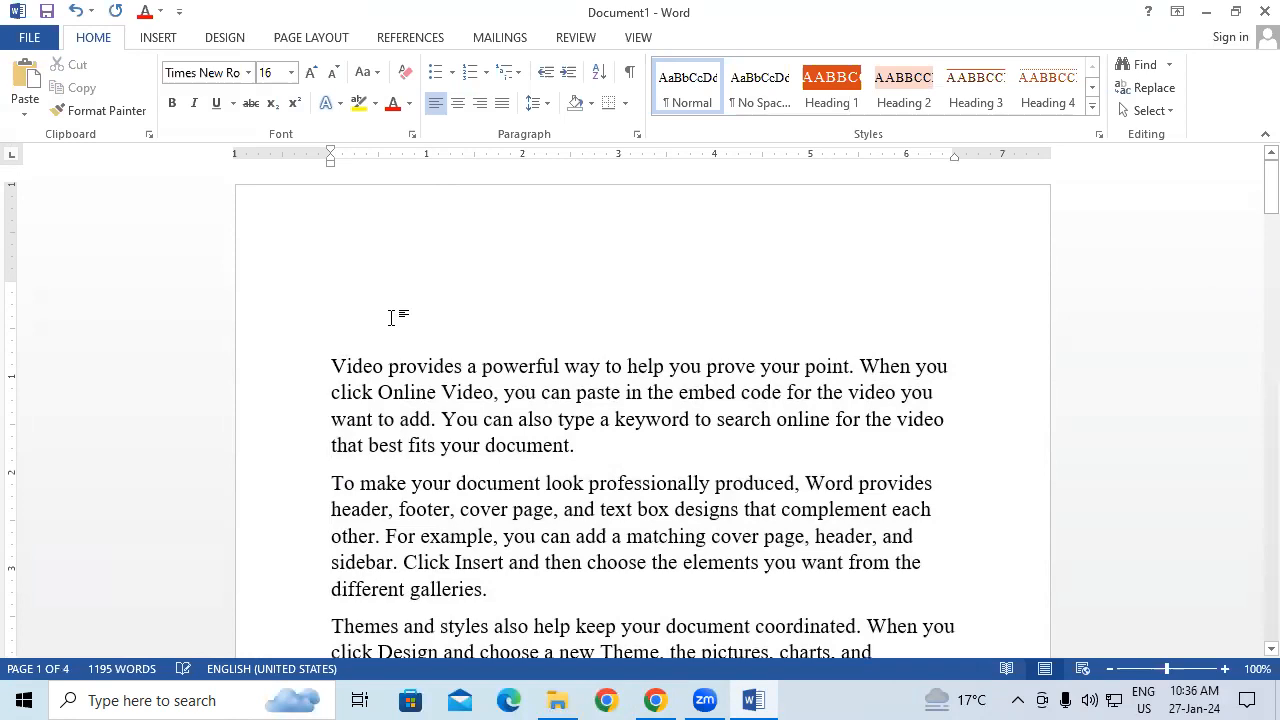
{"action": "type", "text": "A"}
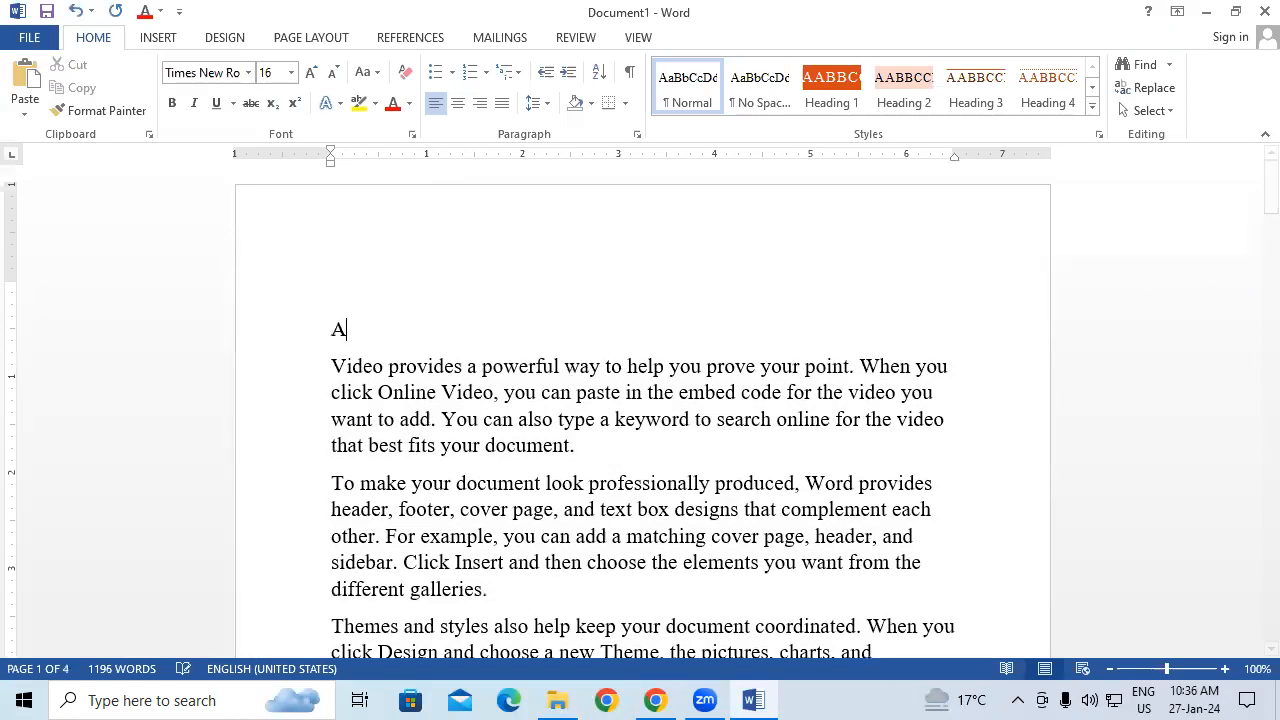
{"action": "type", "text": "BOUT COMPUTER"}
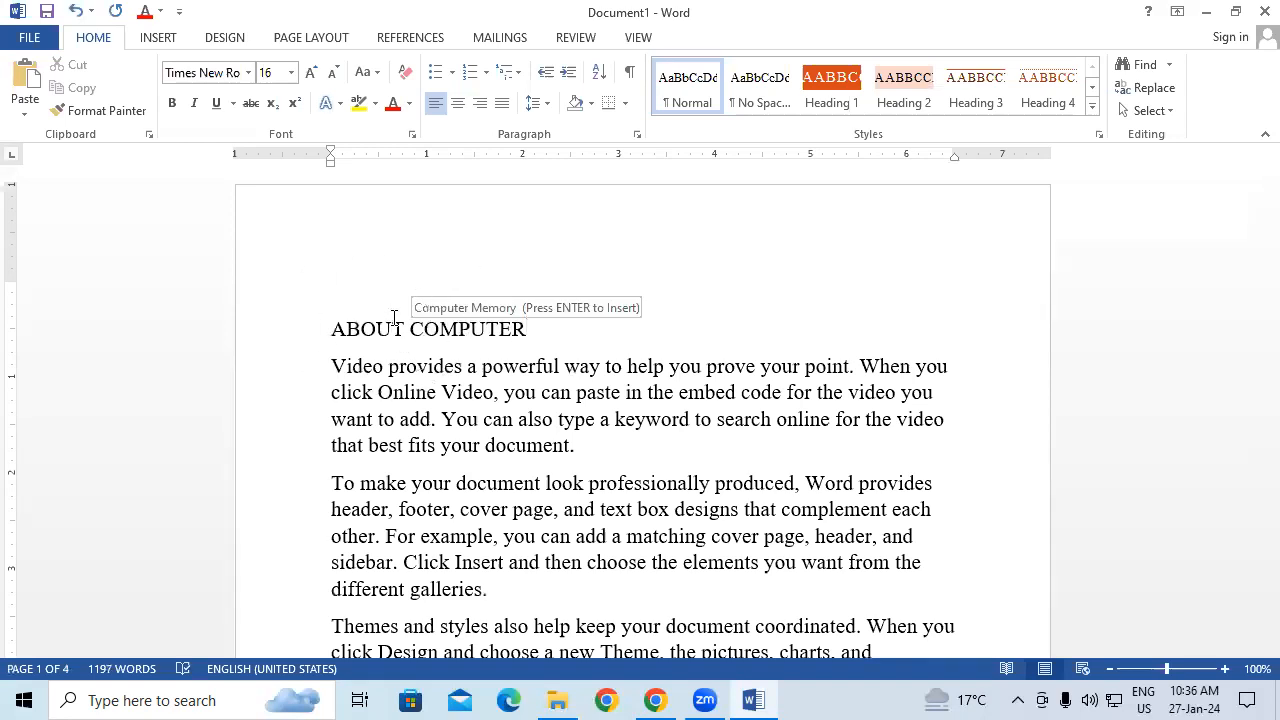
{"action": "key", "text": "shift+Left"}
{"action": "key", "text": "shift+Left"}
{"action": "key", "text": "shift+Left"}
{"action": "key", "text": "shift+Left"}
{"action": "key", "text": "shift+Left"}
{"action": "key", "text": "shift+Left"}
{"action": "key", "text": "shift+Left"}
{"action": "key", "text": "shift+Left"}
{"action": "key", "text": "shift+Left"}
{"action": "key", "text": "shift+Left"}
{"action": "key", "text": "shift+Left"}
{"action": "key", "text": "shift+Left"}
{"action": "key", "text": "shift+Left"}
{"action": "key", "text": "shift+Left"}
{"action": "key", "text": "shift+Left"}
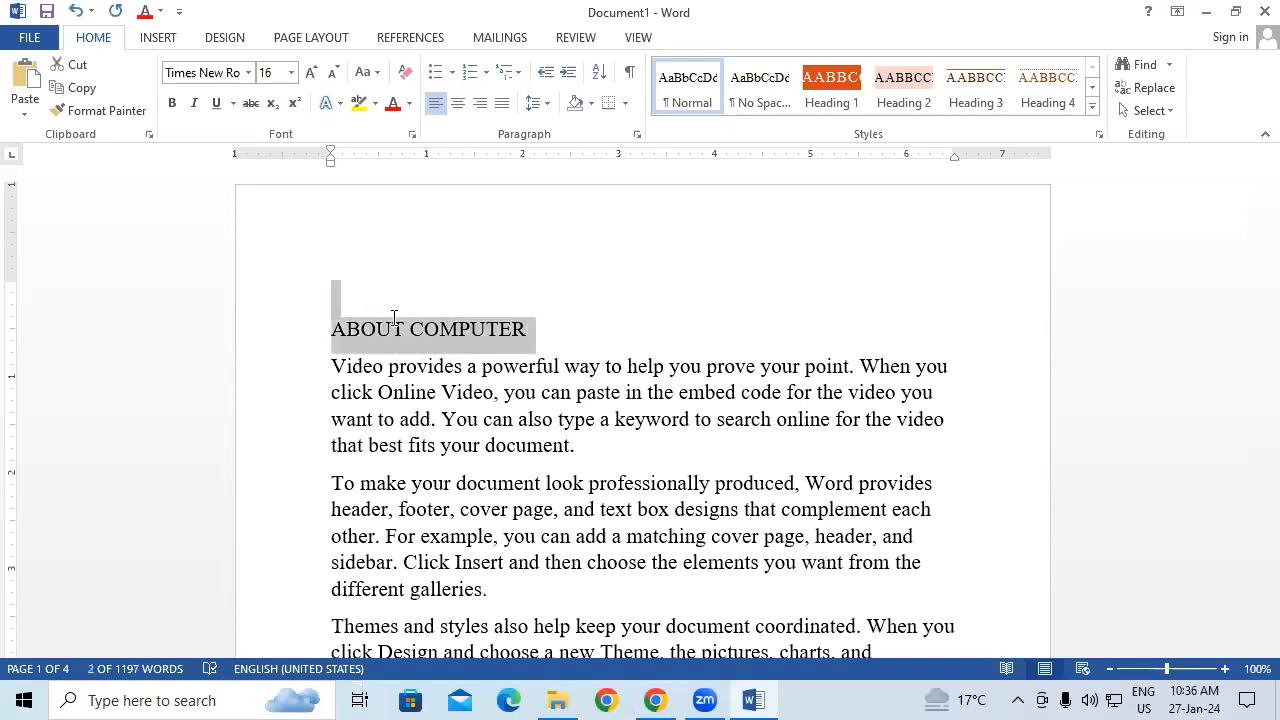
{"action": "key", "text": "ctrl+shift+period"}
{"action": "key", "text": "ctrl+shift+period"}
{"action": "key", "text": "ctrl+shift+period"}
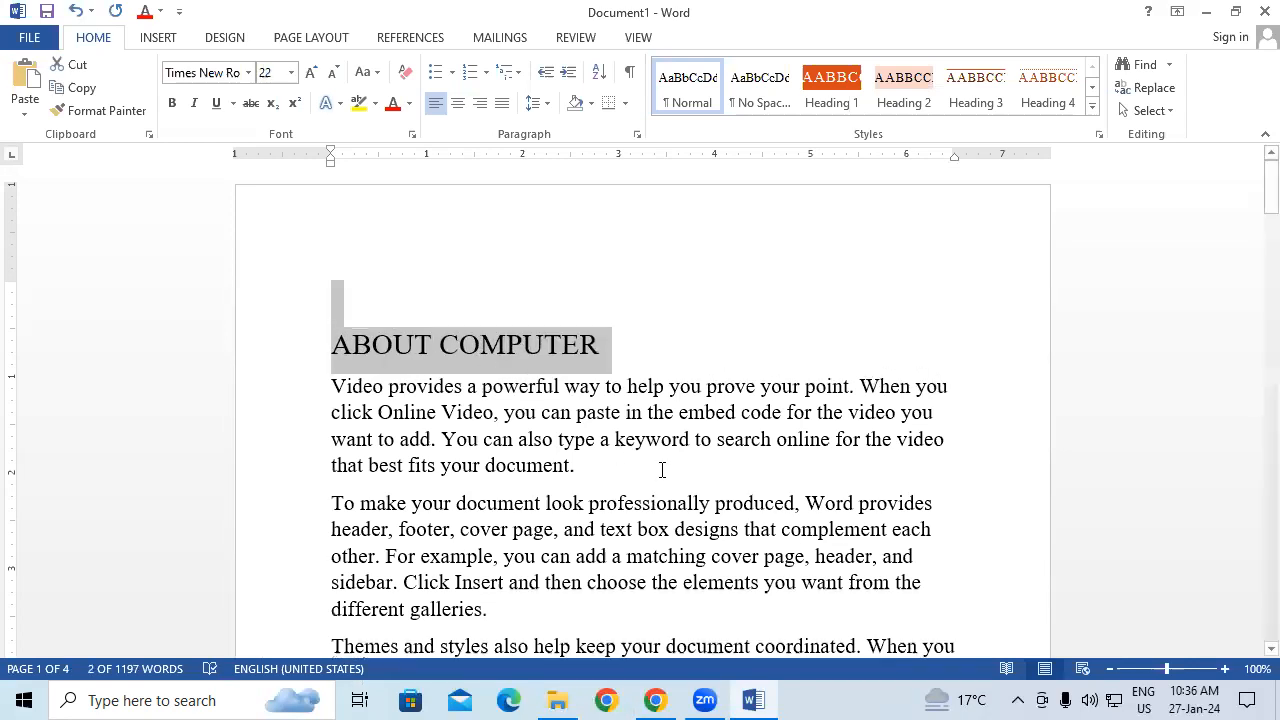
{"action": "left_click", "coordinate": [682, 440]}
{"action": "key", "text": "ctrl+a"}
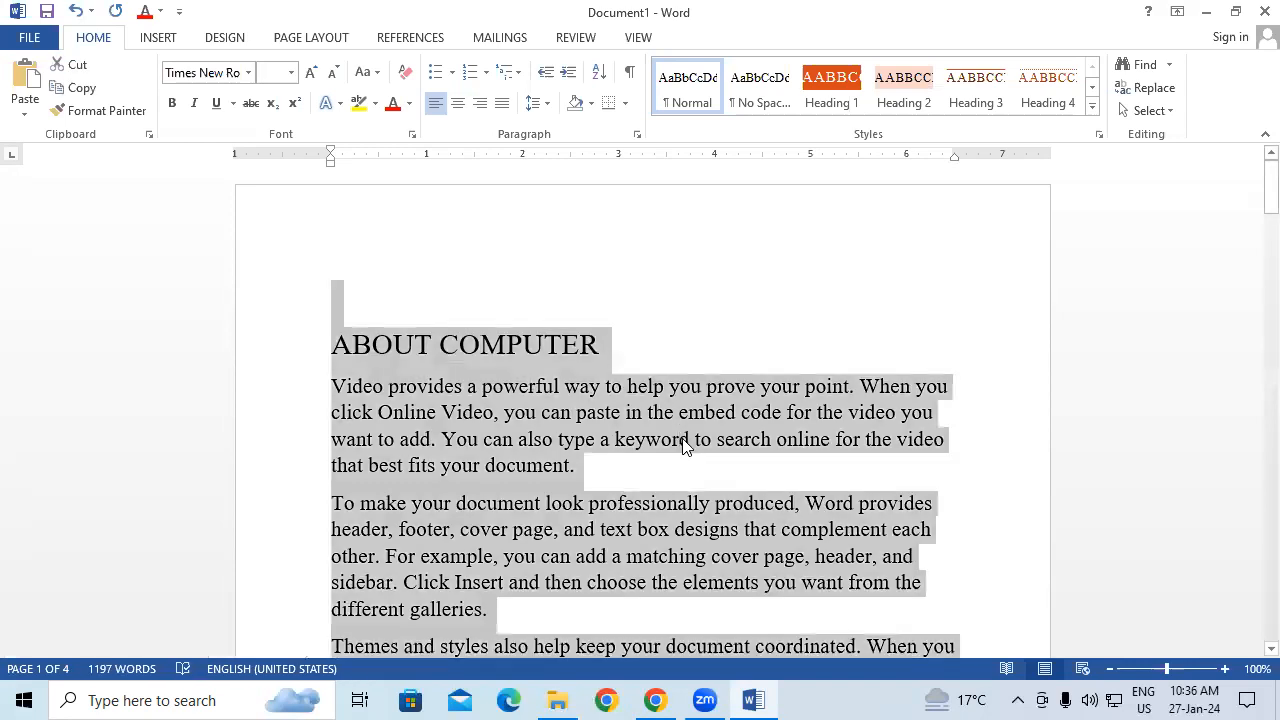
{"action": "left_click", "coordinate": [150, 38]}
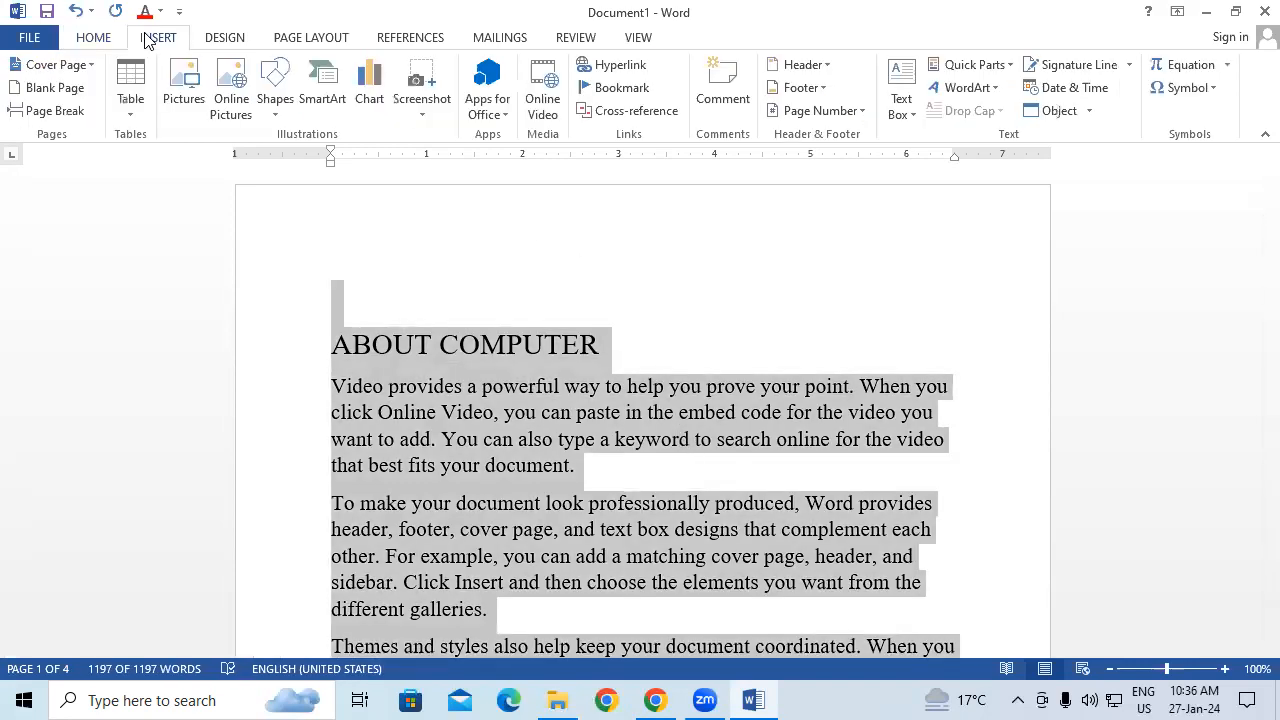
Step: Save the whole document as Quick Part TTT in General, then start a new document
{"action": "left_click", "coordinate": [985, 64]}
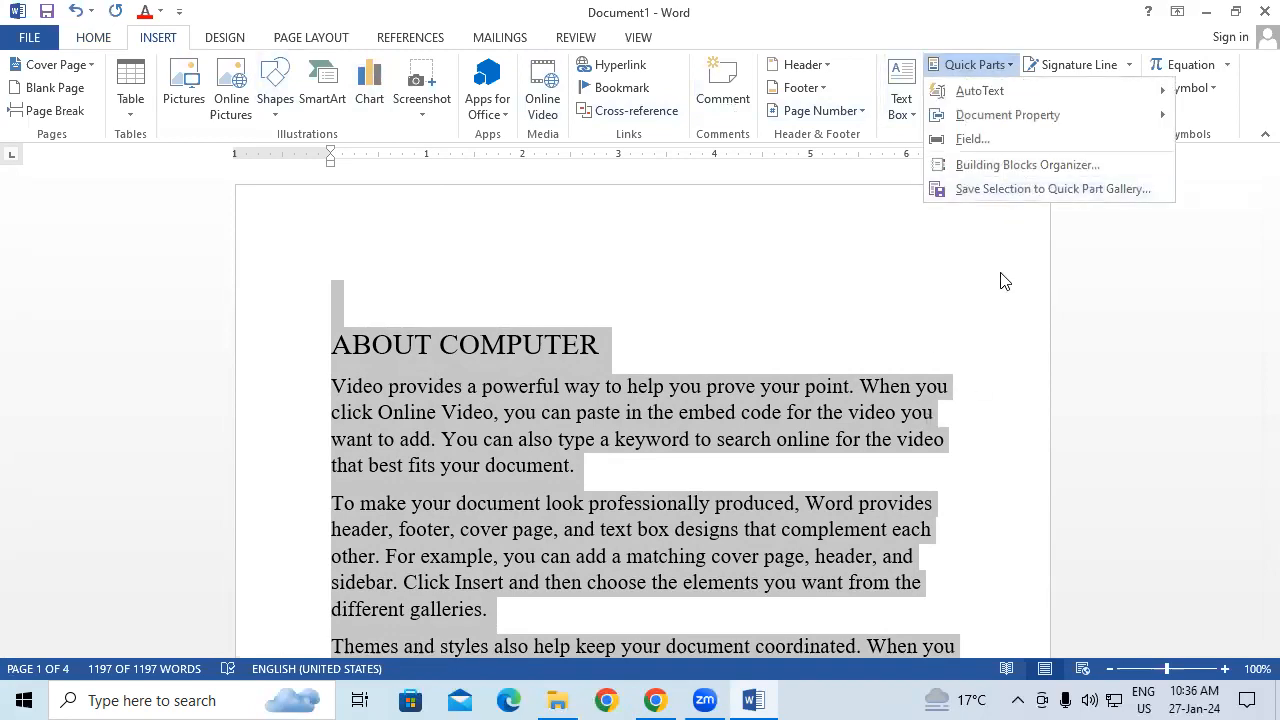
{"action": "left_click", "coordinate": [1007, 191]}
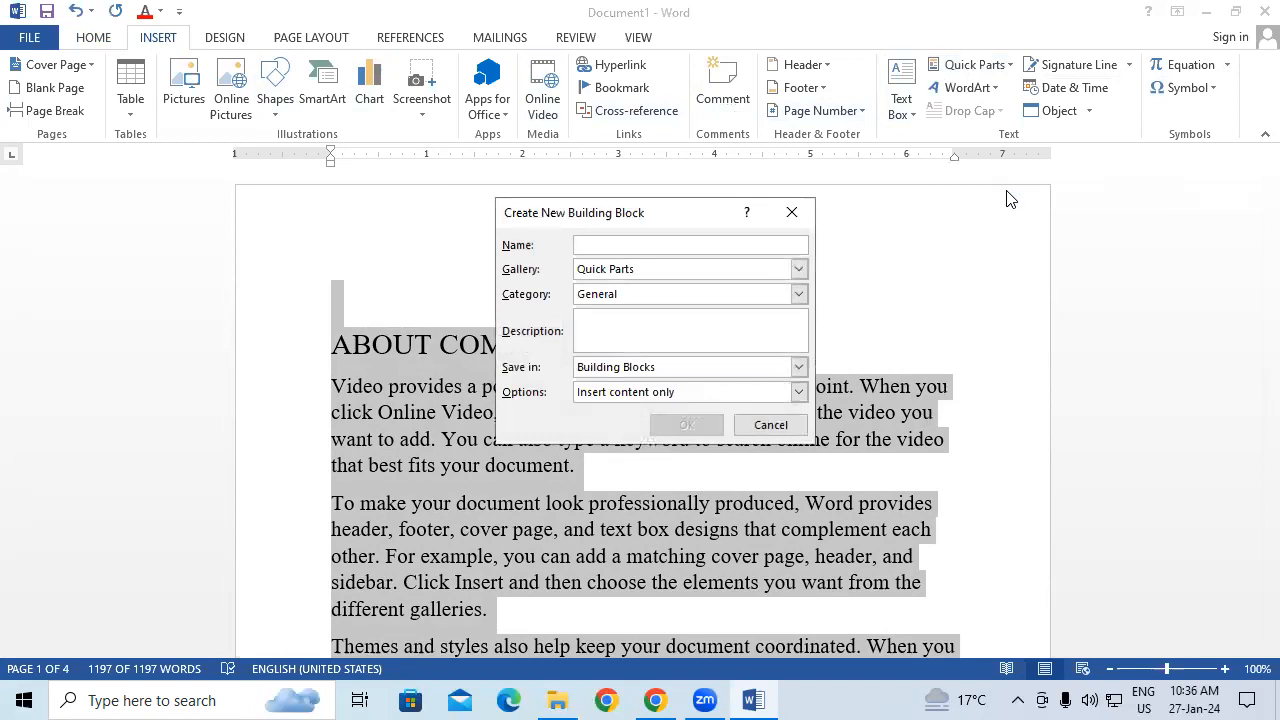
{"action": "type", "text": "T"}
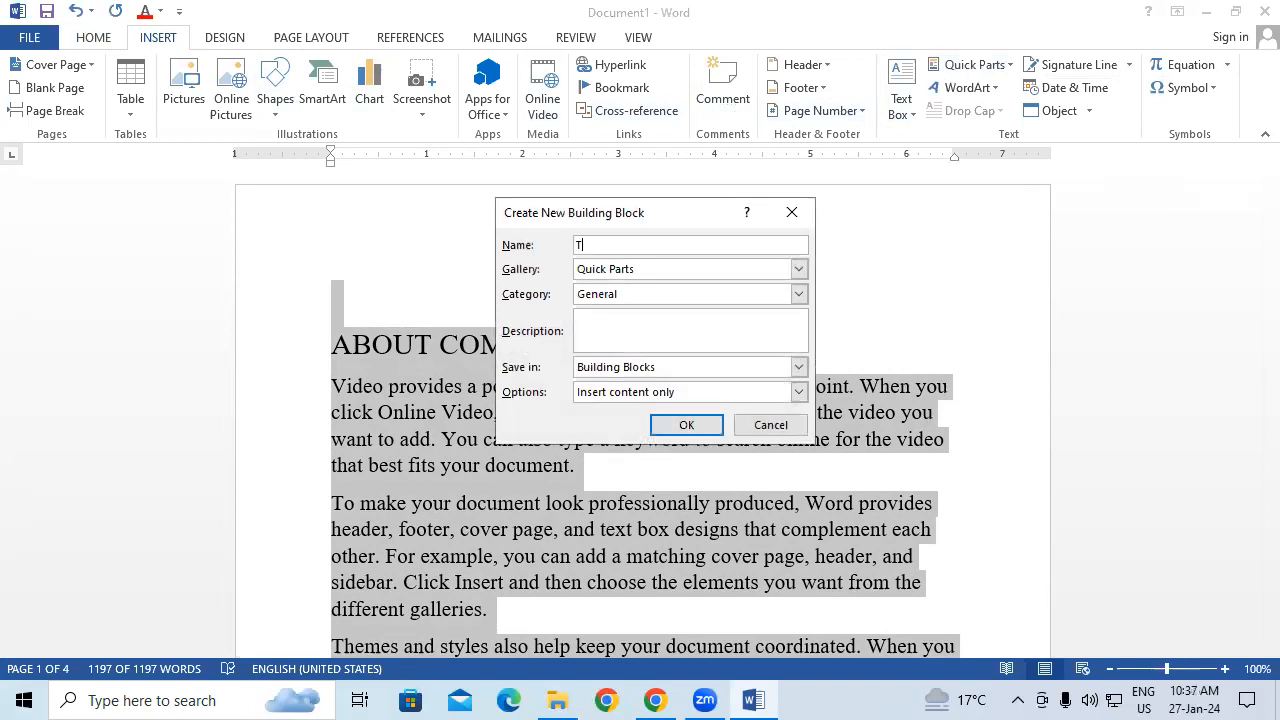
{"action": "left_click", "coordinate": [686, 424]}
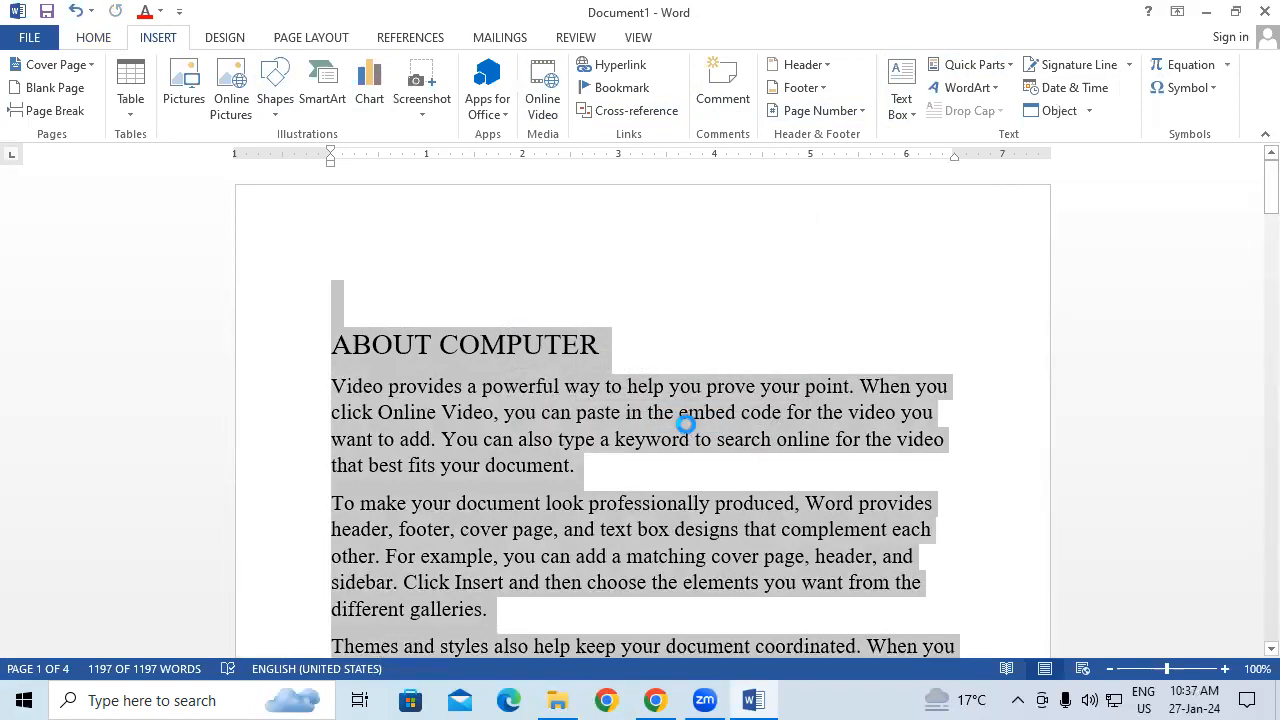
{"action": "key", "text": "ctrl+n"}
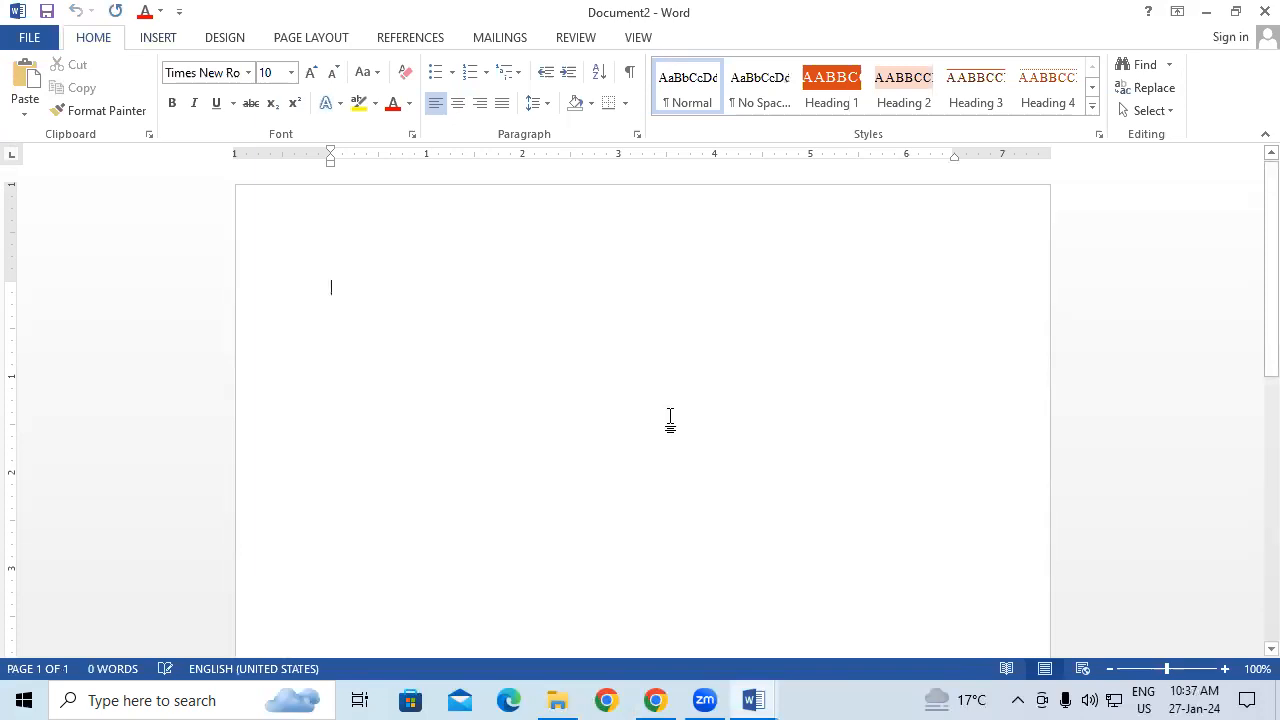
Step: Insert the saved ABOUT COMPUTER building block from Quick Parts and add blank lines above its title
{"action": "left_click", "coordinate": [172, 46]}
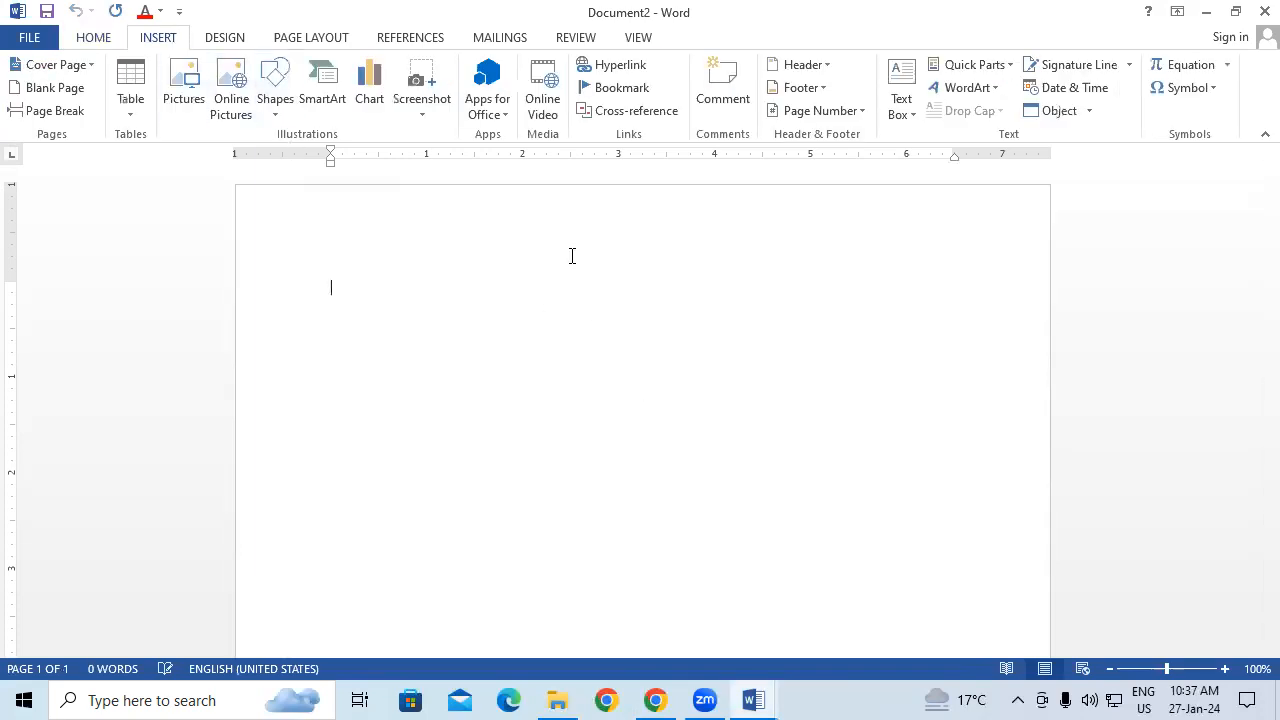
{"action": "left_click", "coordinate": [990, 65]}
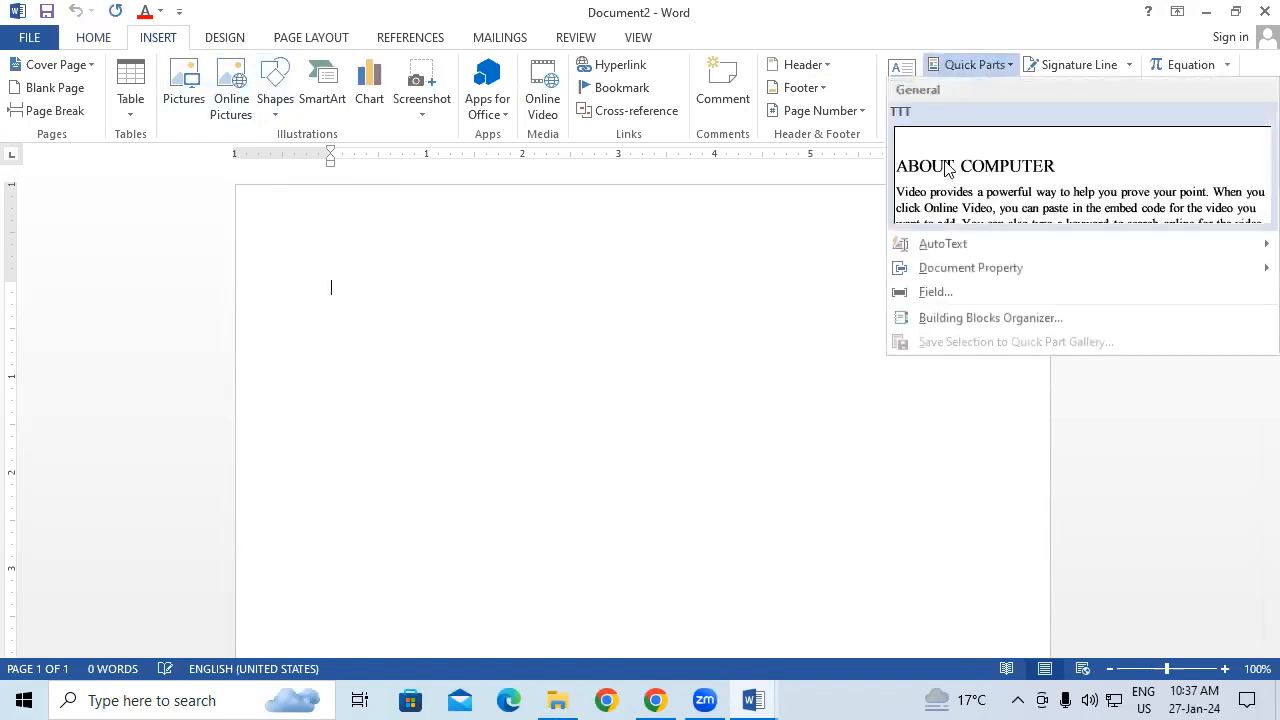
{"action": "left_click", "coordinate": [1002, 180]}
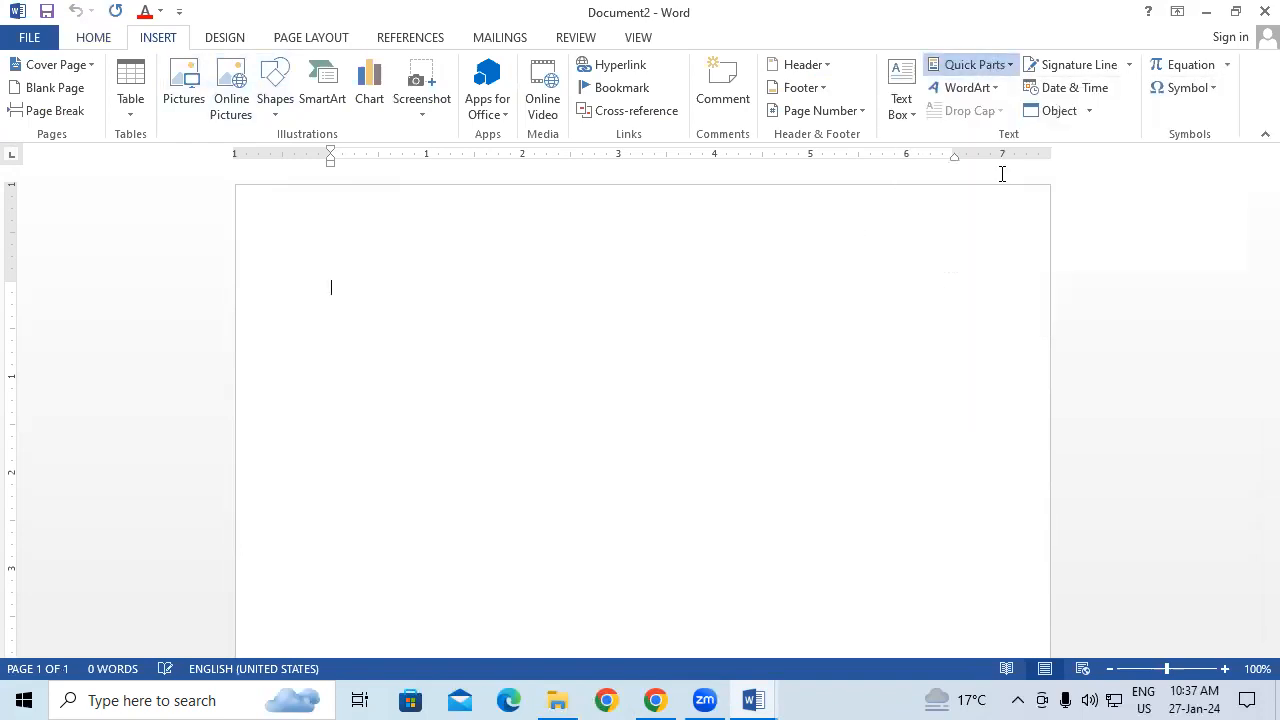
{"action": "left_click_drag", "start_coordinate": [1268, 612], "coordinate": [1248, 162]}
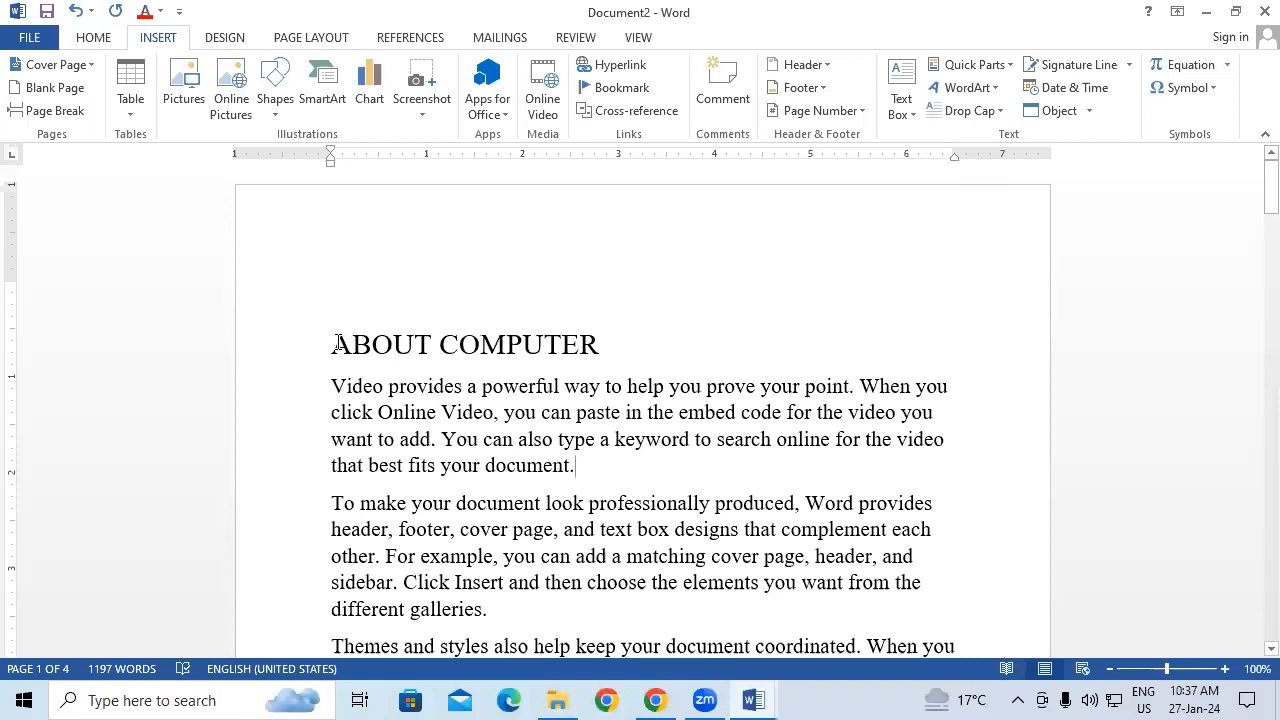
{"action": "key", "text": "Return"}
{"action": "key", "text": "Return"}
{"action": "key", "text": "Return"}
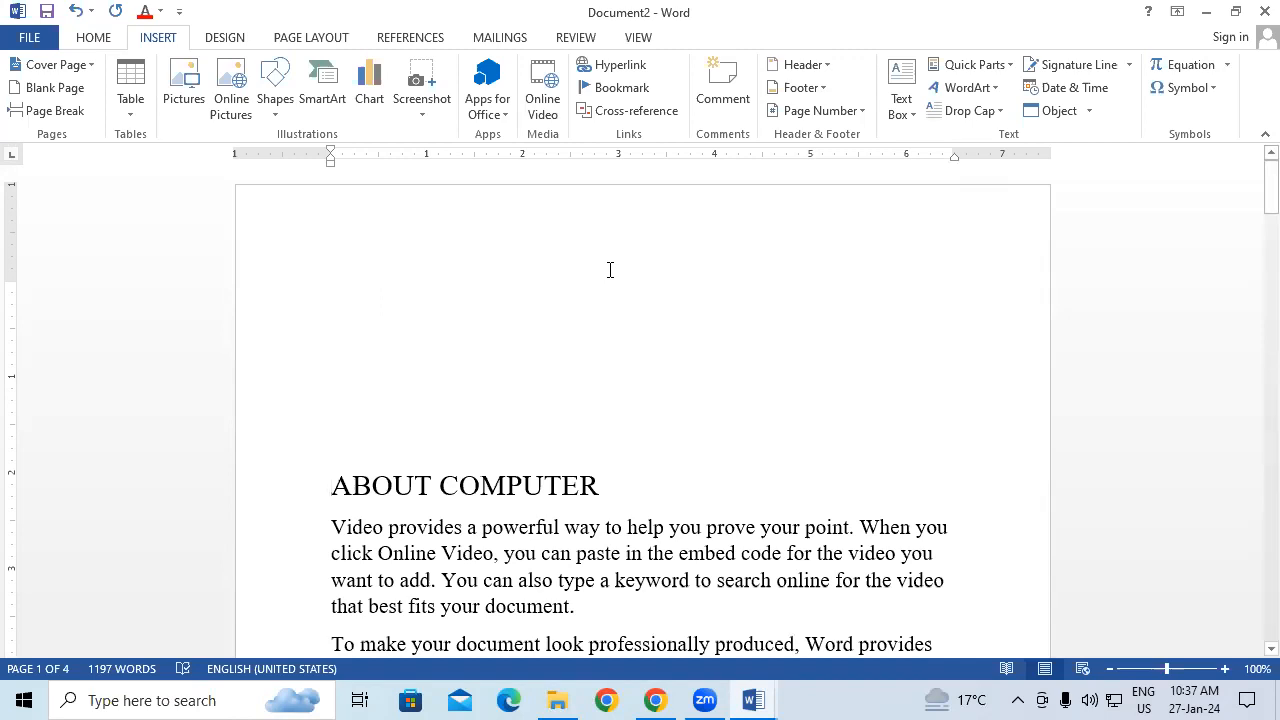
Step: Insert a plain black WordArt box and move it to the top of the page
{"action": "left_click", "coordinate": [955, 87]}
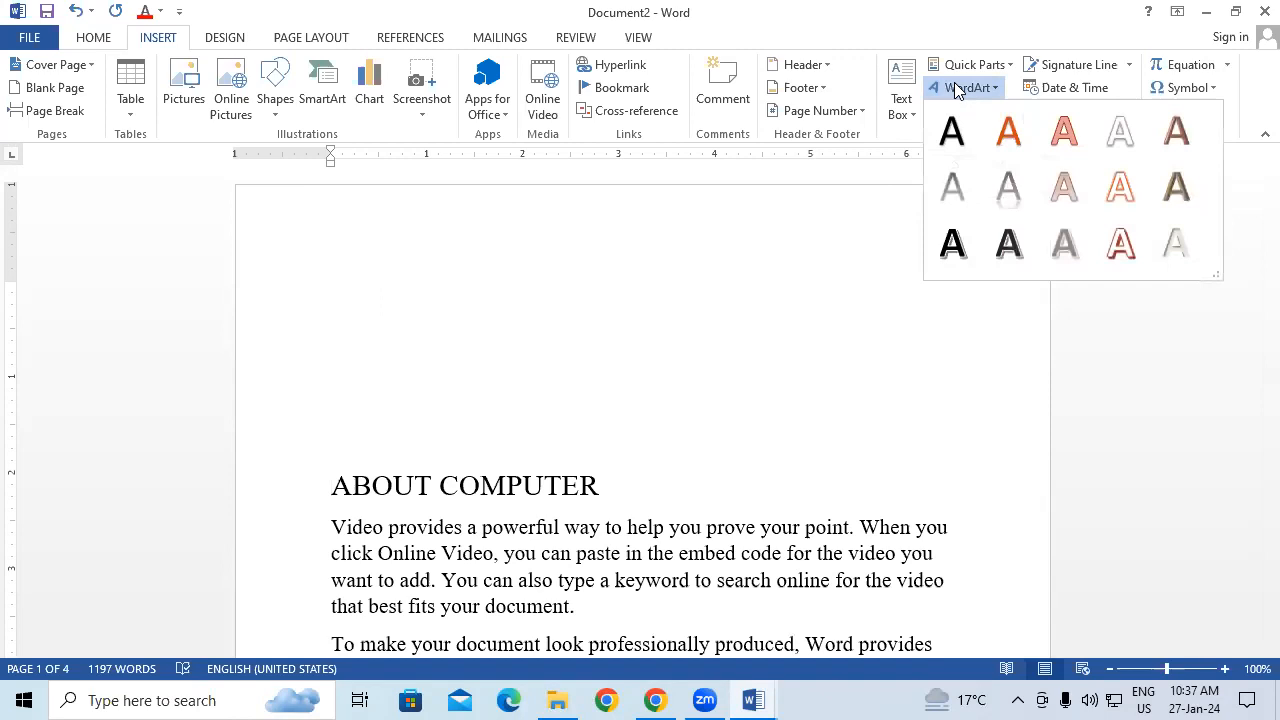
{"action": "left_click", "coordinate": [955, 244]}
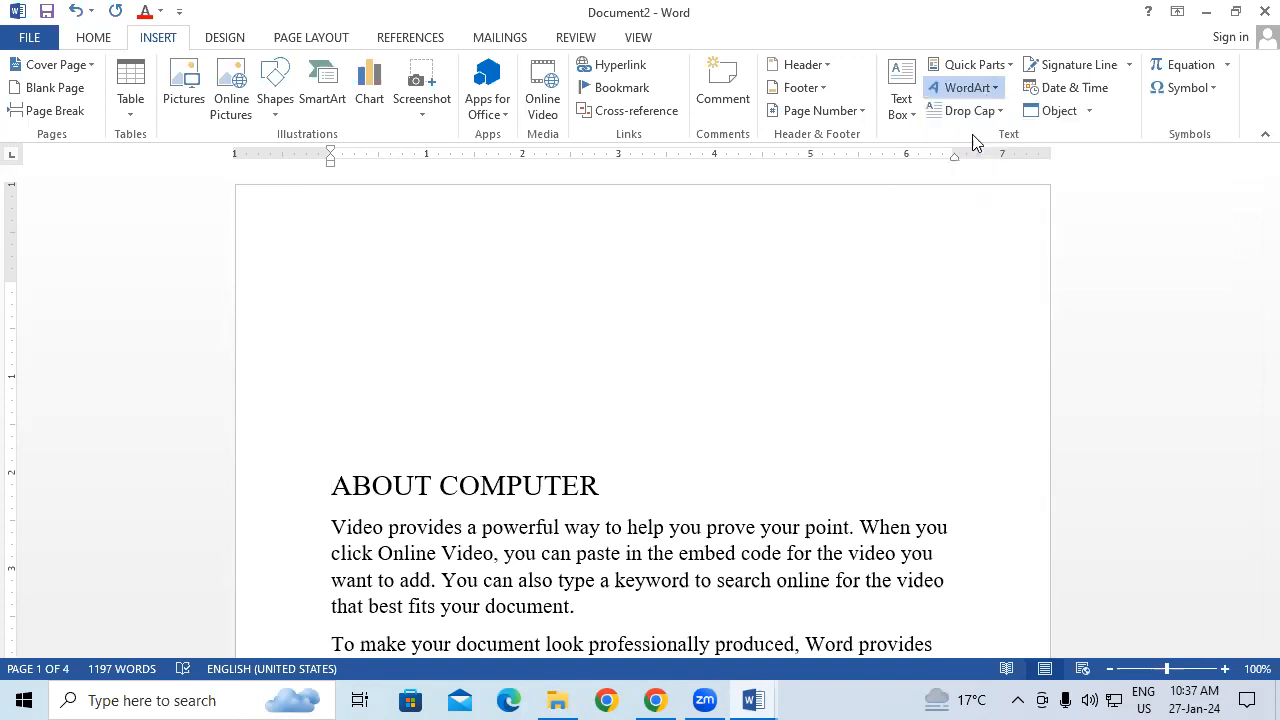
{"action": "left_click_drag", "start_coordinate": [594, 466], "coordinate": [693, 220]}
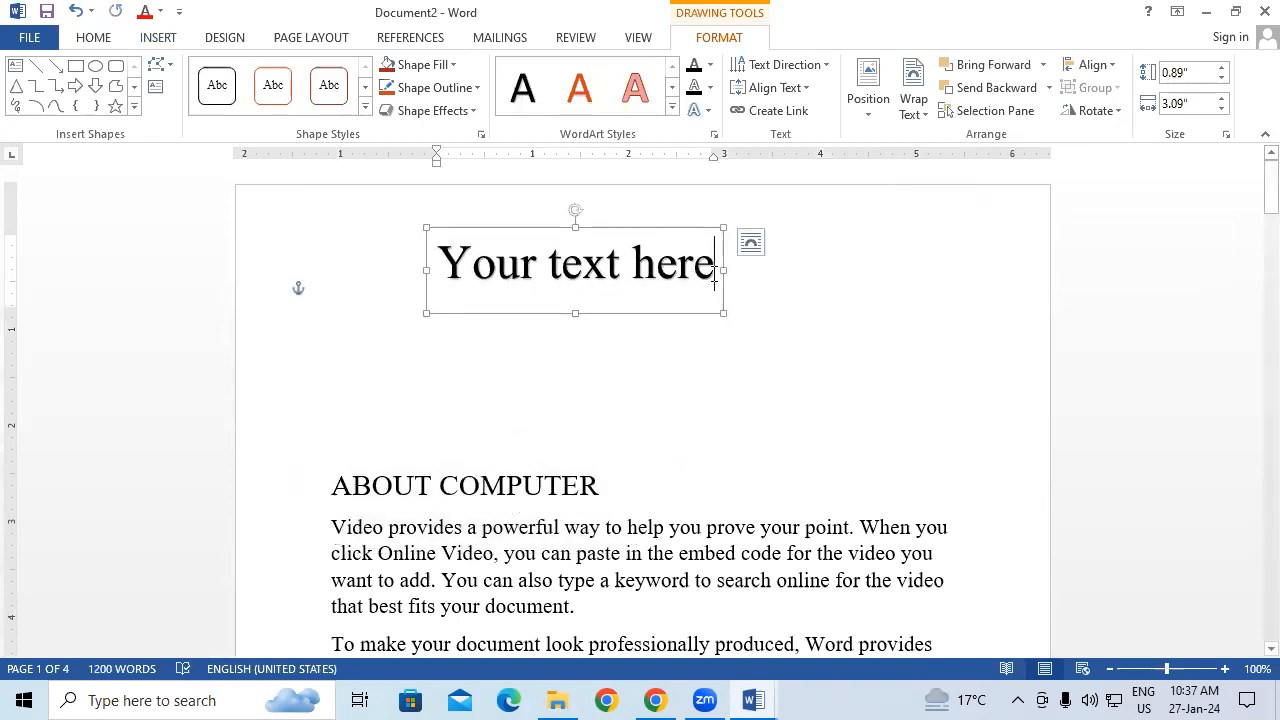
Step: Make the WordArt read 'LESSON 1ABOUT COMPUTER', shrink it to one line, and shift it left
{"action": "key", "text": "BackSpace"}
{"action": "key", "text": "BackSpace"}
{"action": "key", "text": "BackSpace"}
{"action": "key", "text": "BackSpace"}
{"action": "key", "text": "BackSpace"}
{"action": "key", "text": "BackSpace"}
{"action": "key", "text": "BackSpace"}
{"action": "key", "text": "BackSpace"}
{"action": "key", "text": "BackSpace"}
{"action": "key", "text": "BackSpace"}
{"action": "key", "text": "BackSpace"}
{"action": "key", "text": "BackSpace"}
{"action": "key", "text": "BackSpace"}
{"action": "key", "text": "BackSpace"}
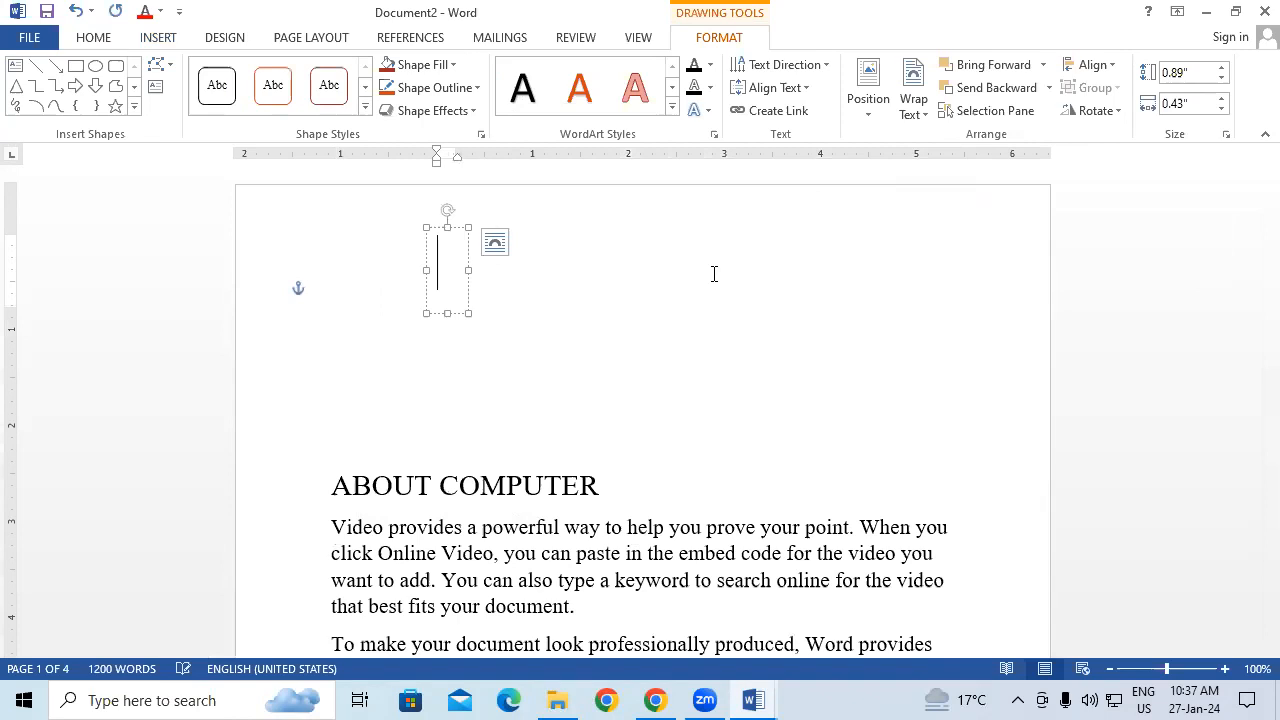
{"action": "type", "text": "AB"}
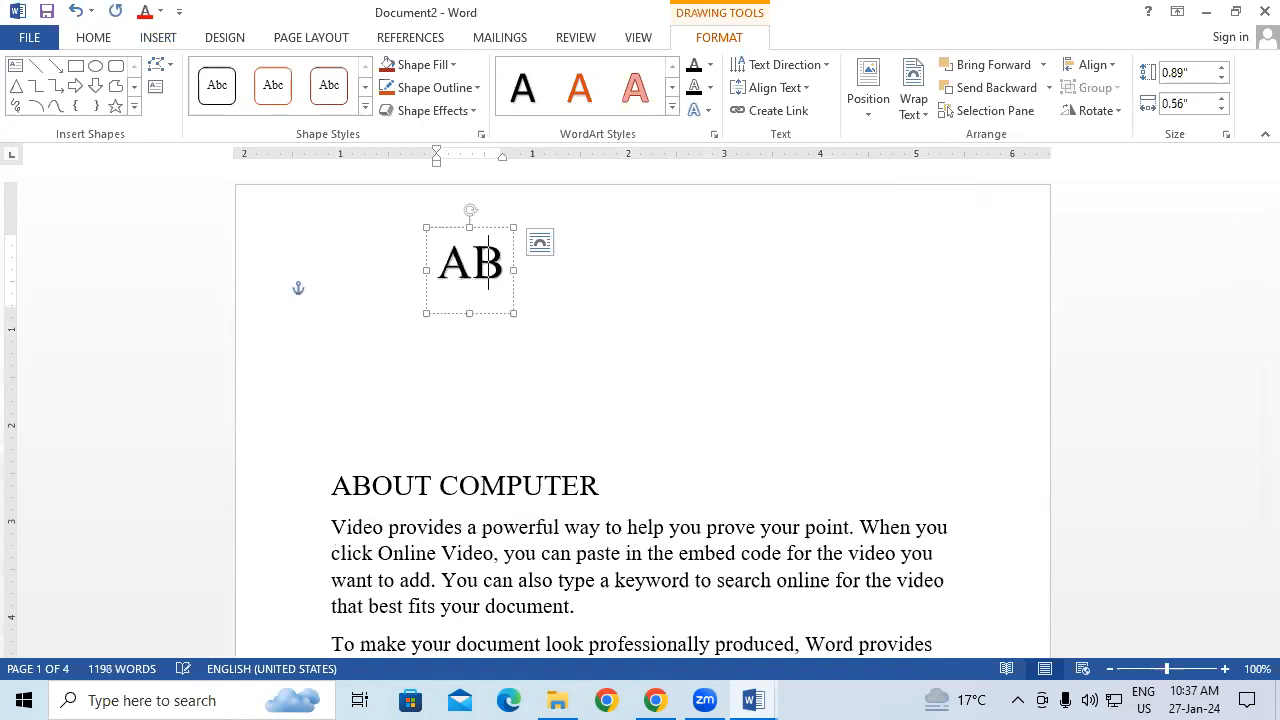
{"action": "type", "text": "OUT "}
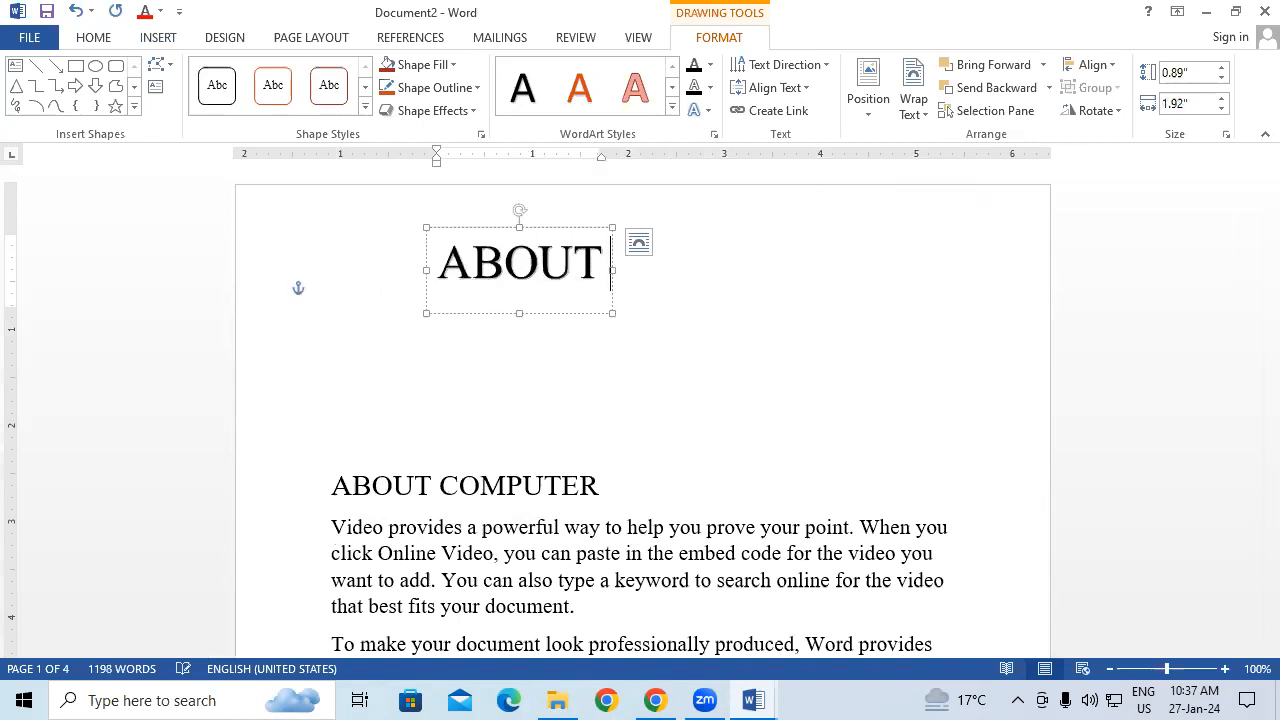
{"action": "type", "text": "COM"}
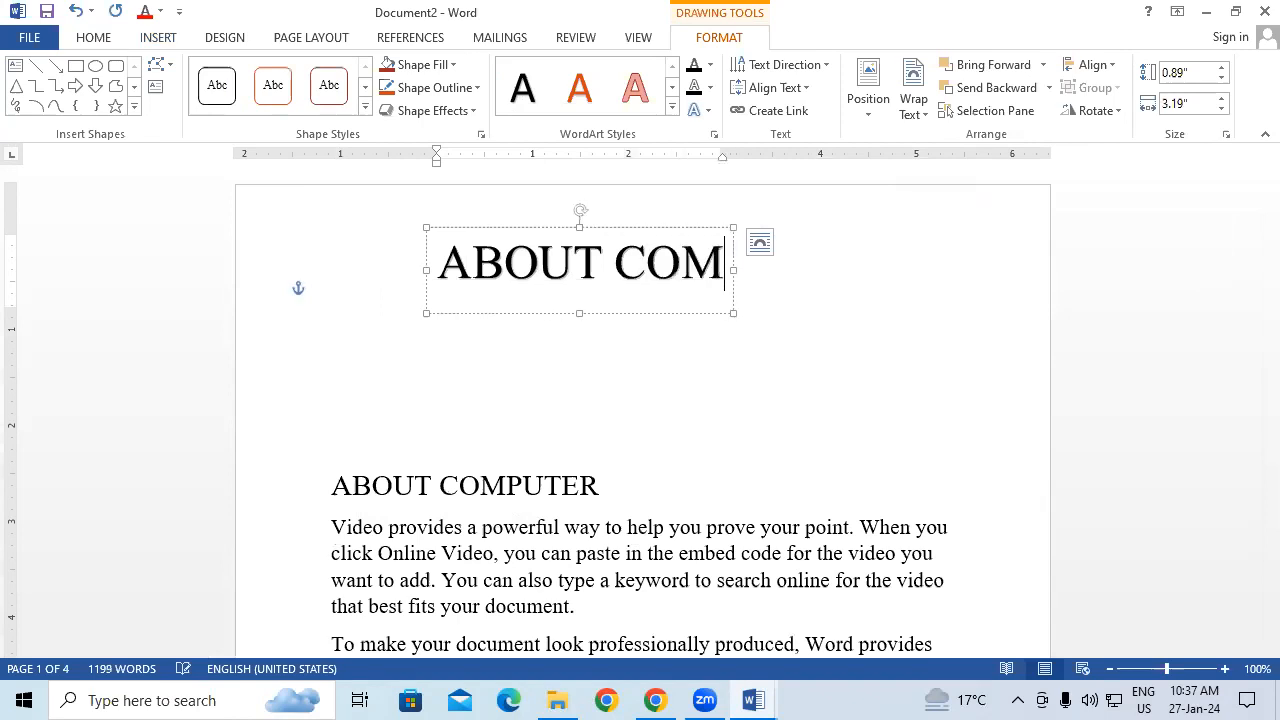
{"action": "type", "text": "PUTER"}
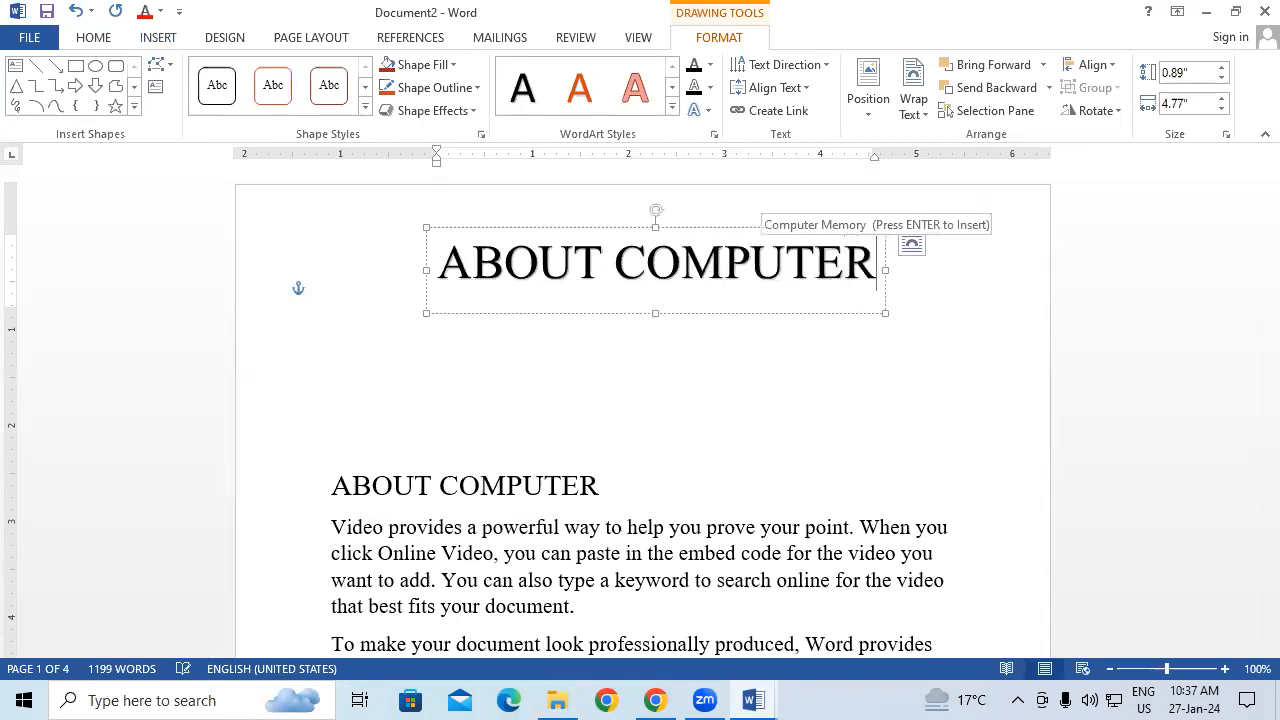
{"action": "left_click", "coordinate": [438, 268]}
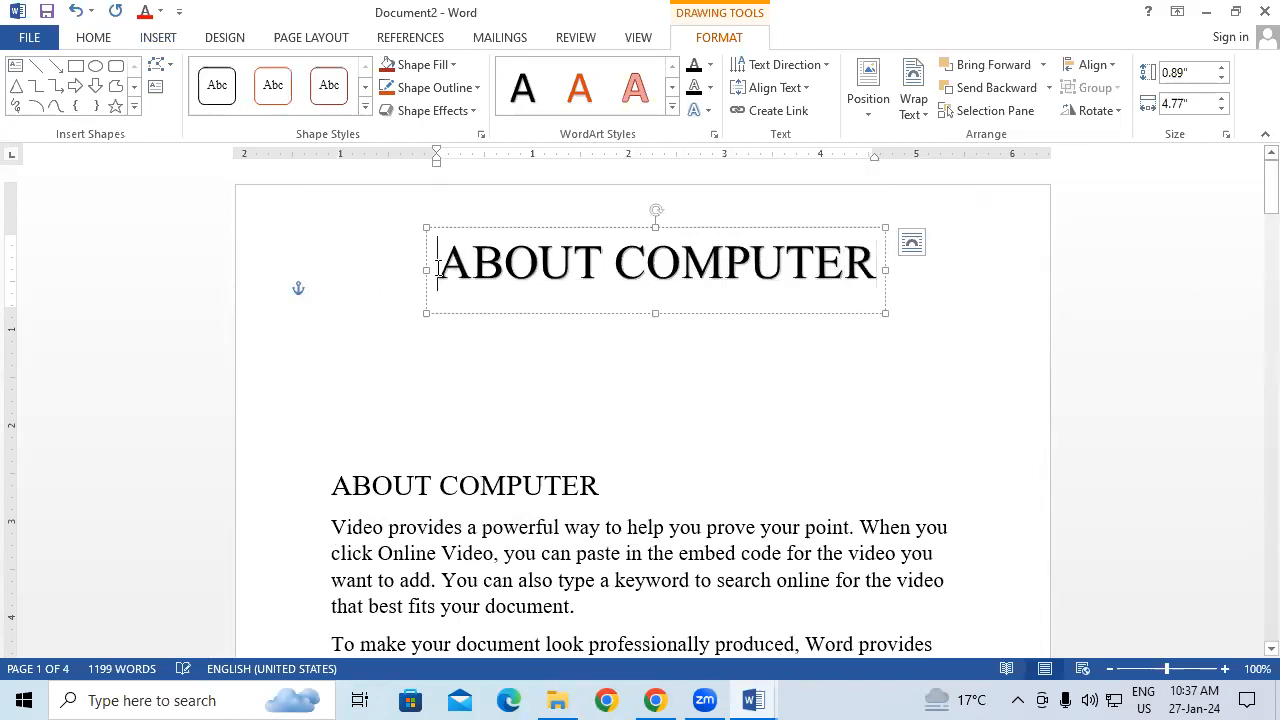
{"action": "type", "text": "LESSO"}
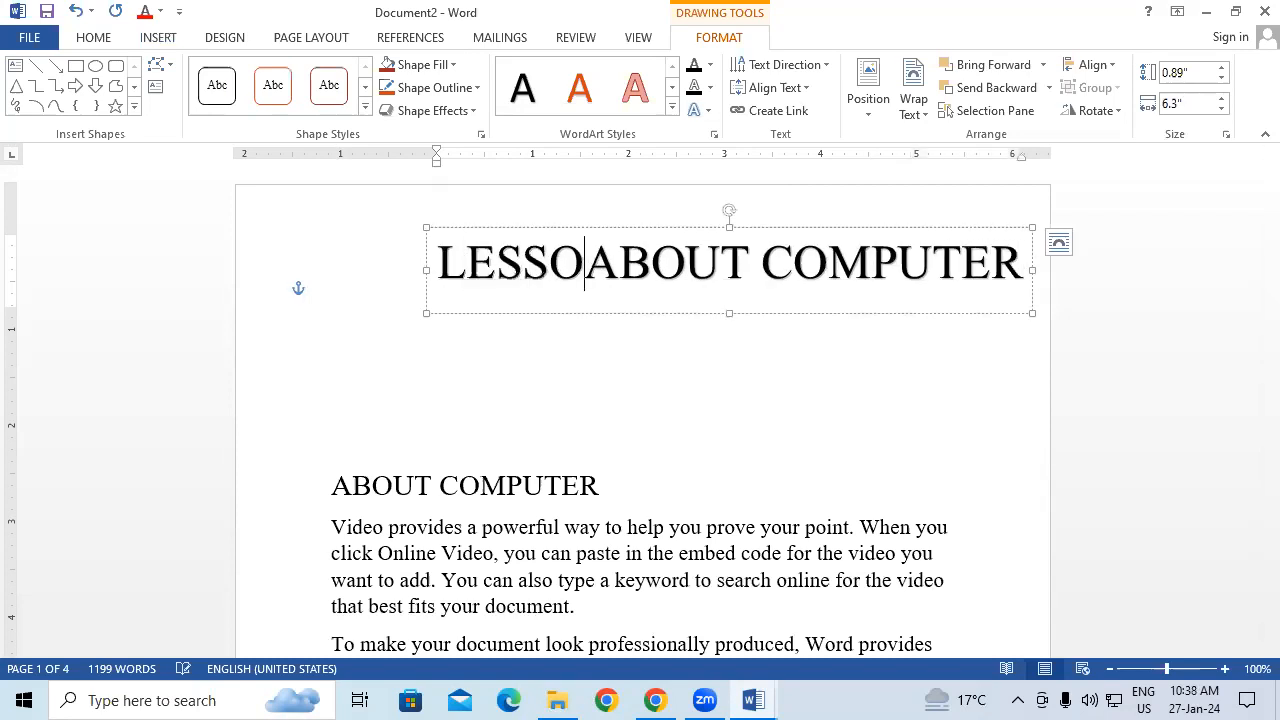
{"action": "type", "text": "N 1"}
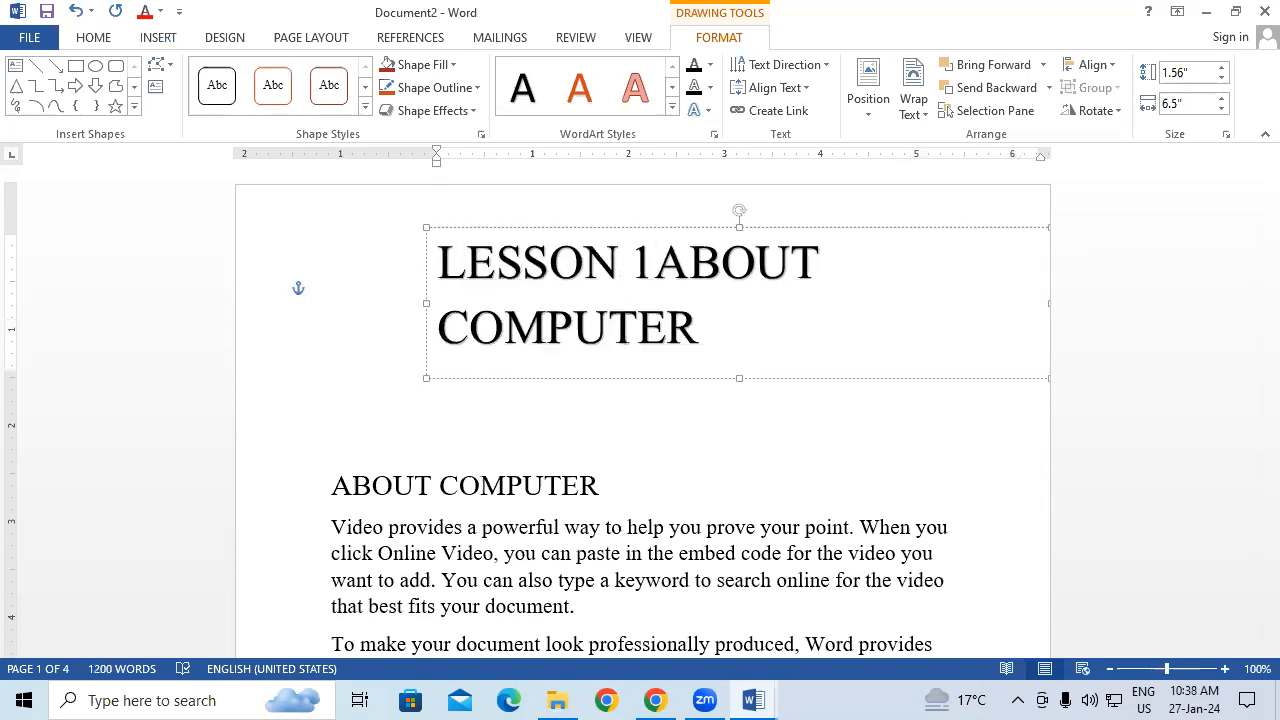
{"action": "triple_click", "coordinate": [437, 269]}
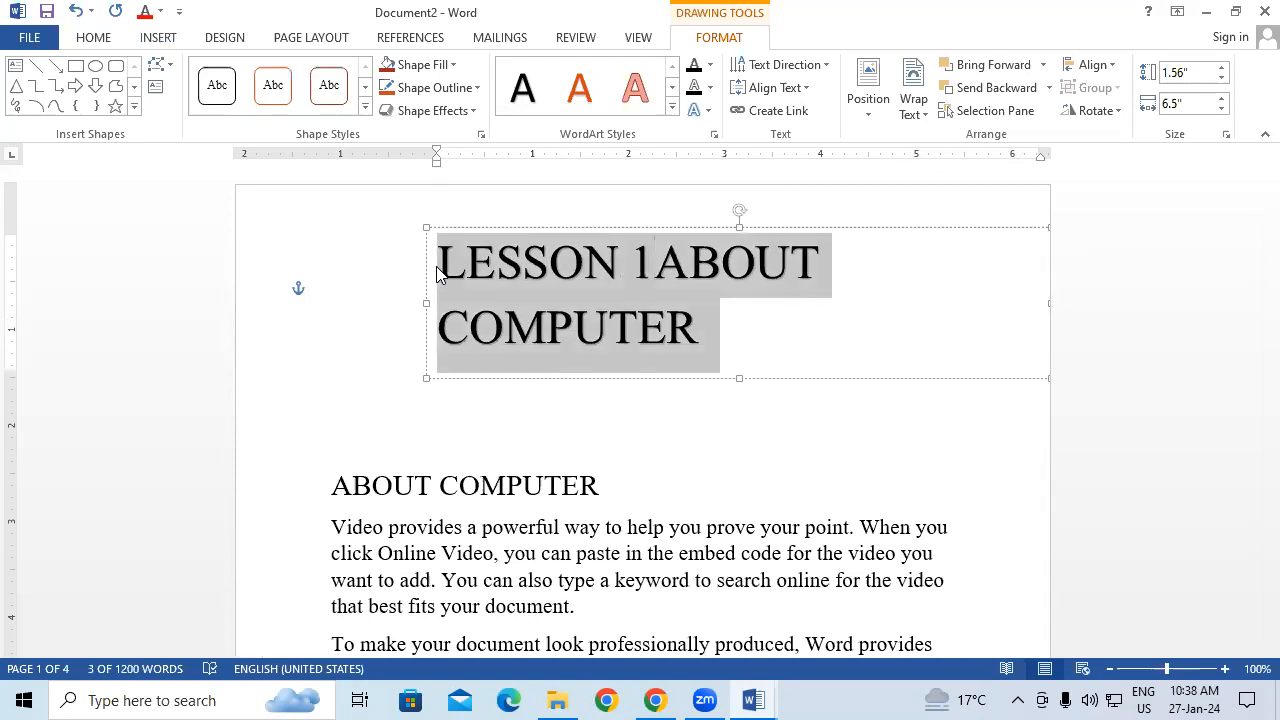
{"action": "key", "text": "ctrl+shift+comma"}
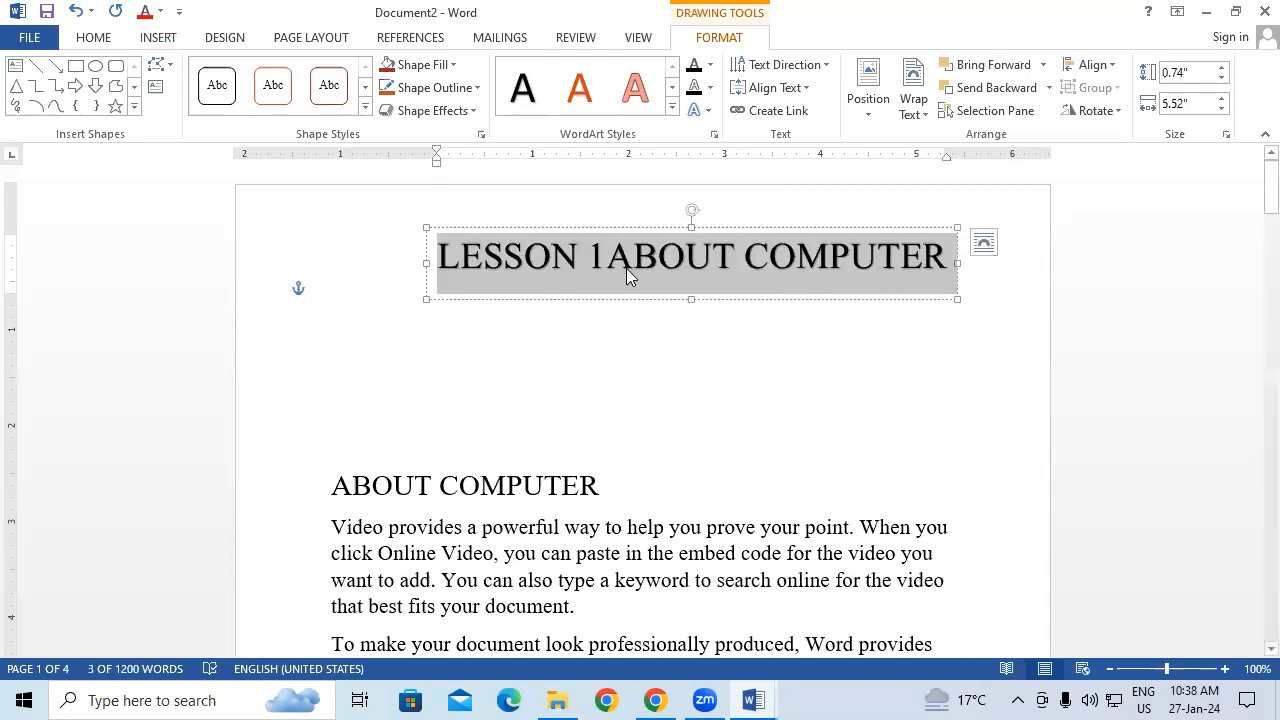
{"action": "left_click_drag", "start_coordinate": [631, 302], "coordinate": [578, 304]}
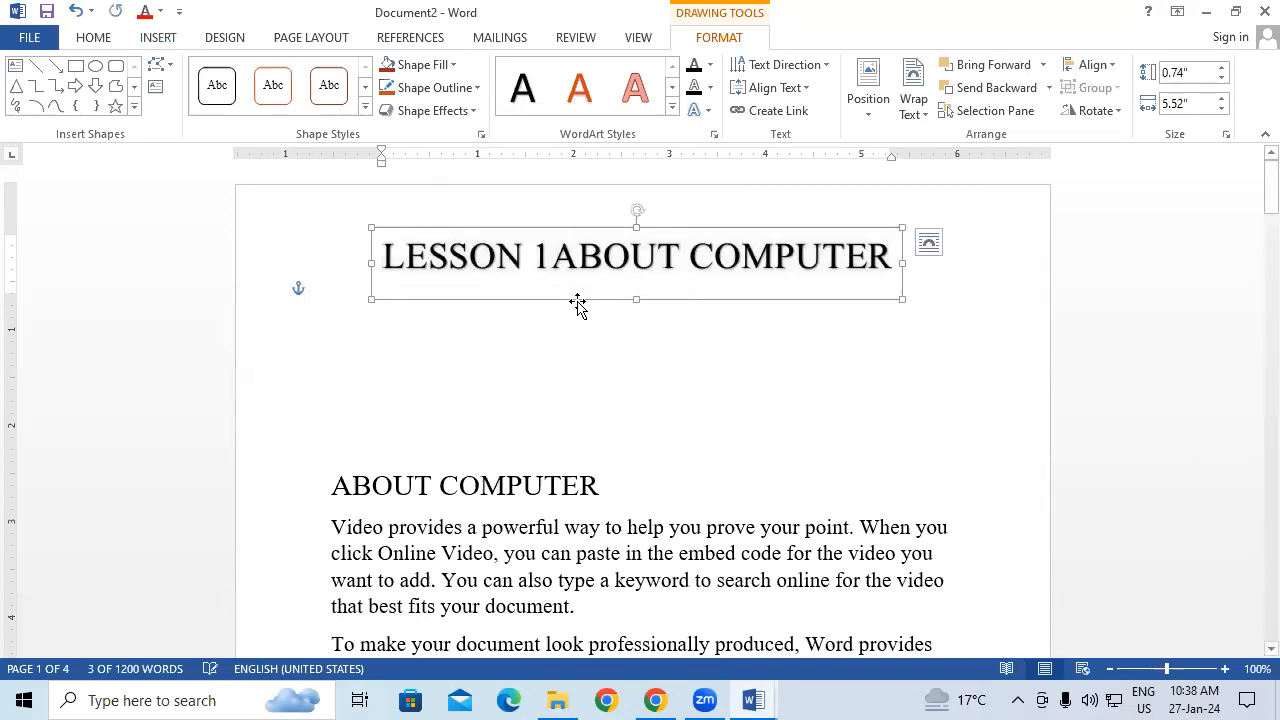
Step: Add a space between '1' and 'ABOUT' and apply the black shadowed text effect to the title
{"action": "left_click", "coordinate": [697, 110]}
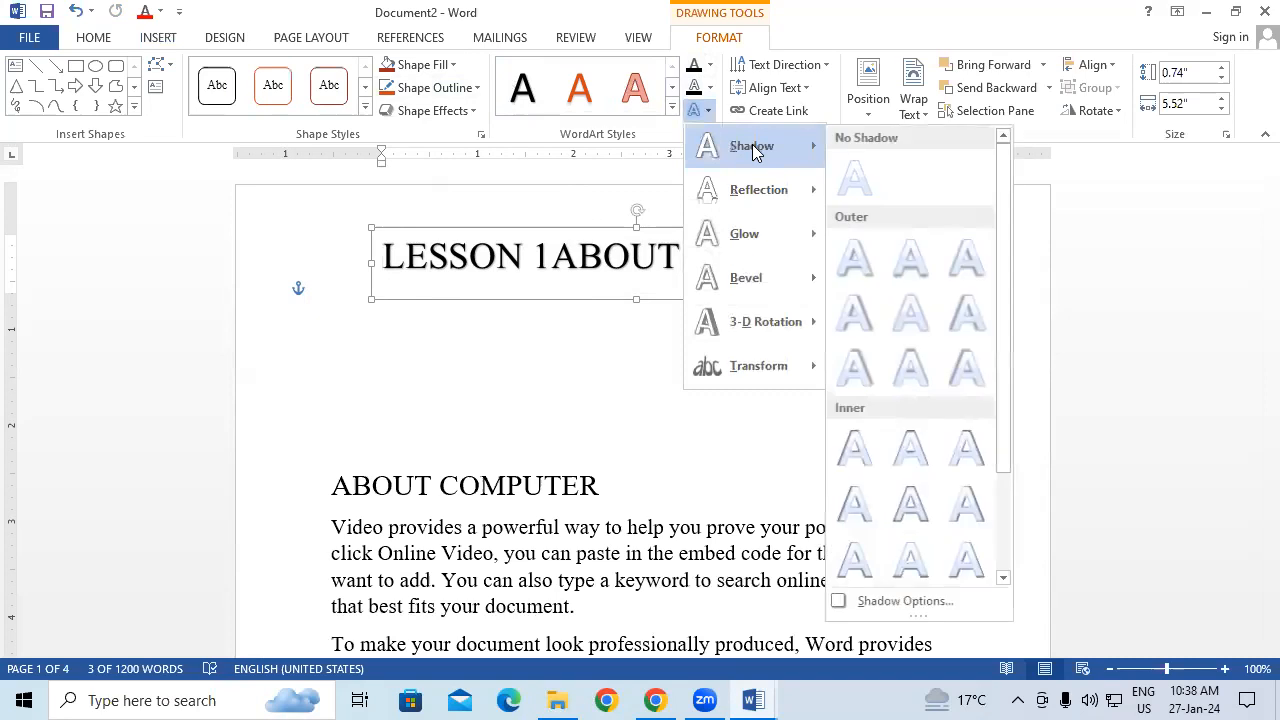
{"action": "left_click", "coordinate": [500, 351]}
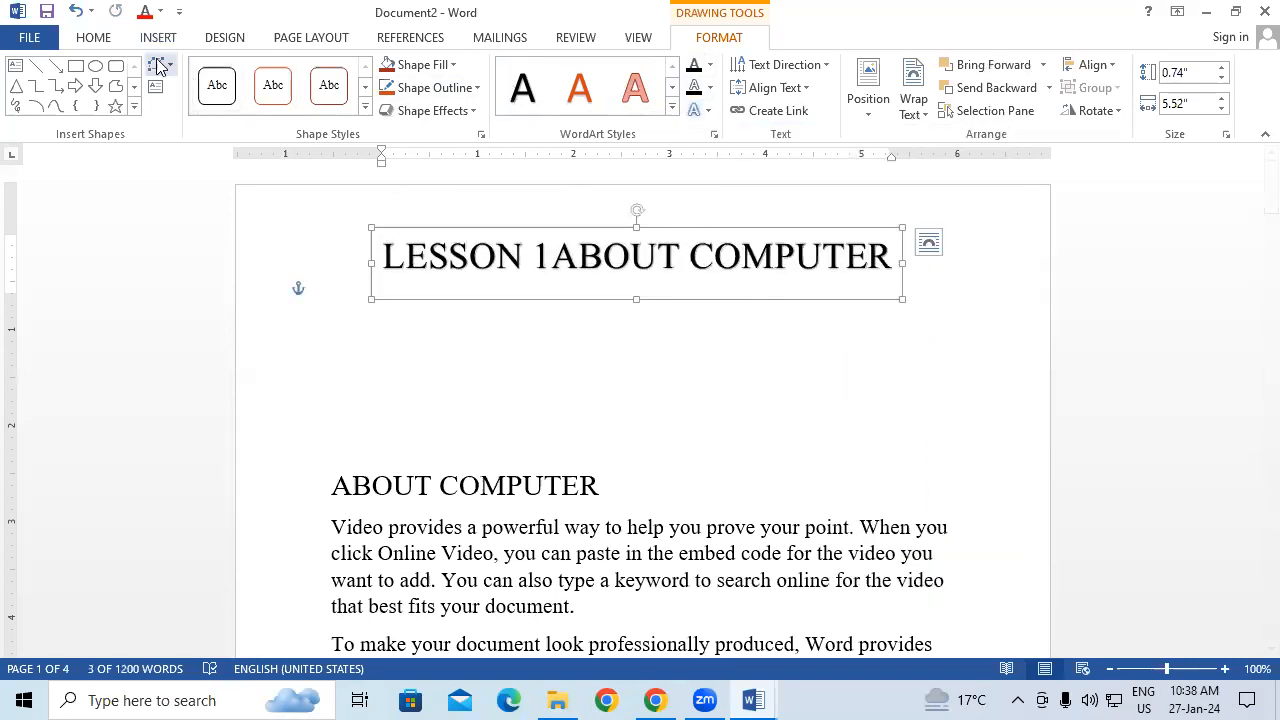
{"action": "left_click", "coordinate": [552, 258]}
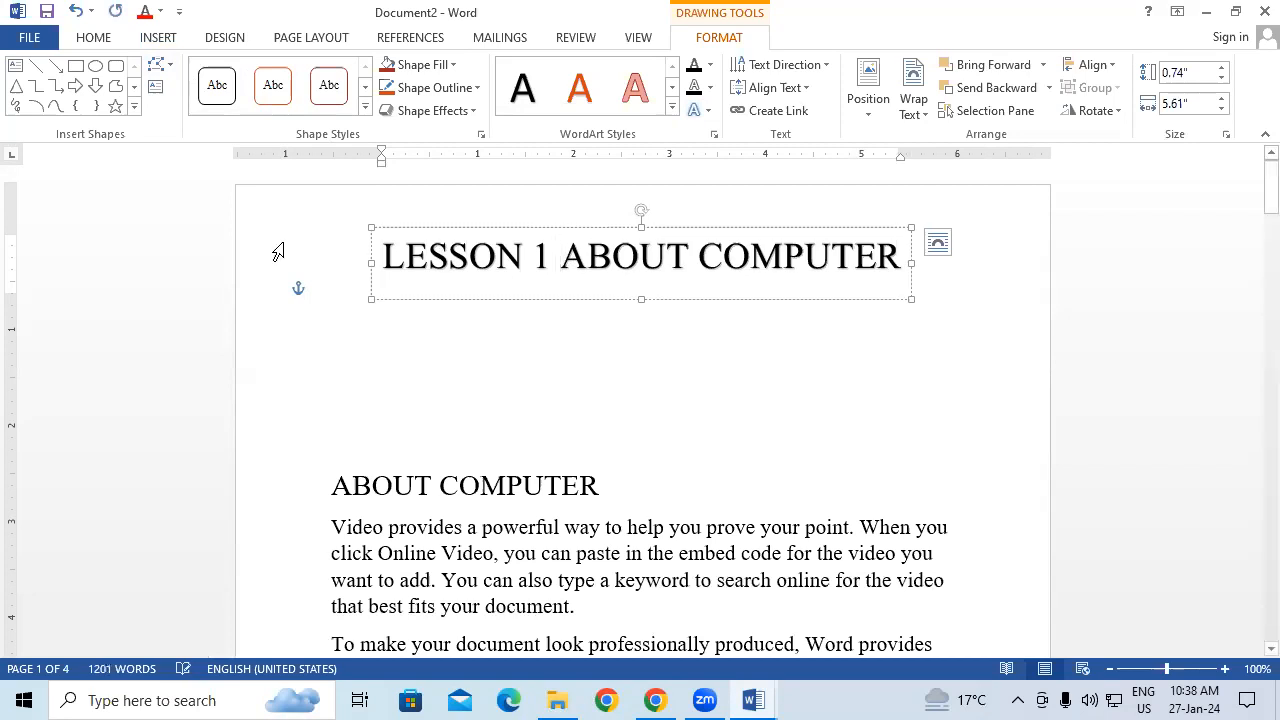
{"action": "left_click", "coordinate": [394, 227]}
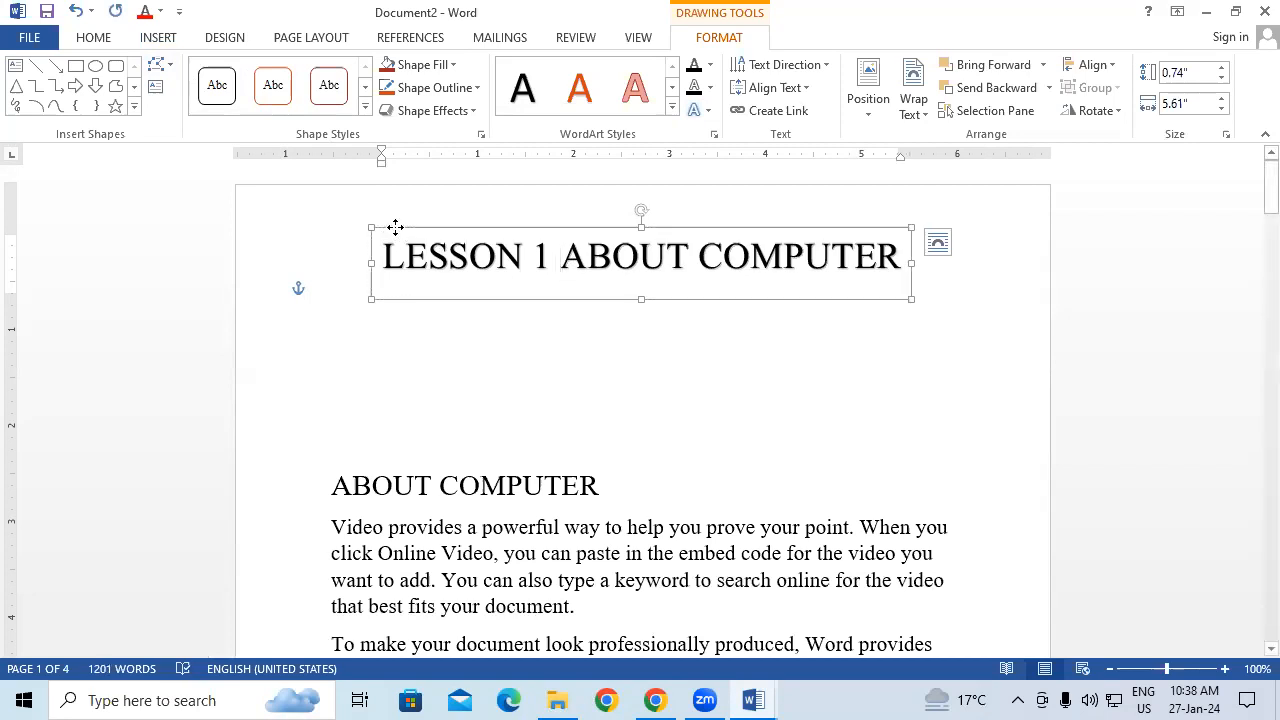
{"action": "left_click", "coordinate": [94, 37]}
{"action": "left_click", "coordinate": [338, 103]}
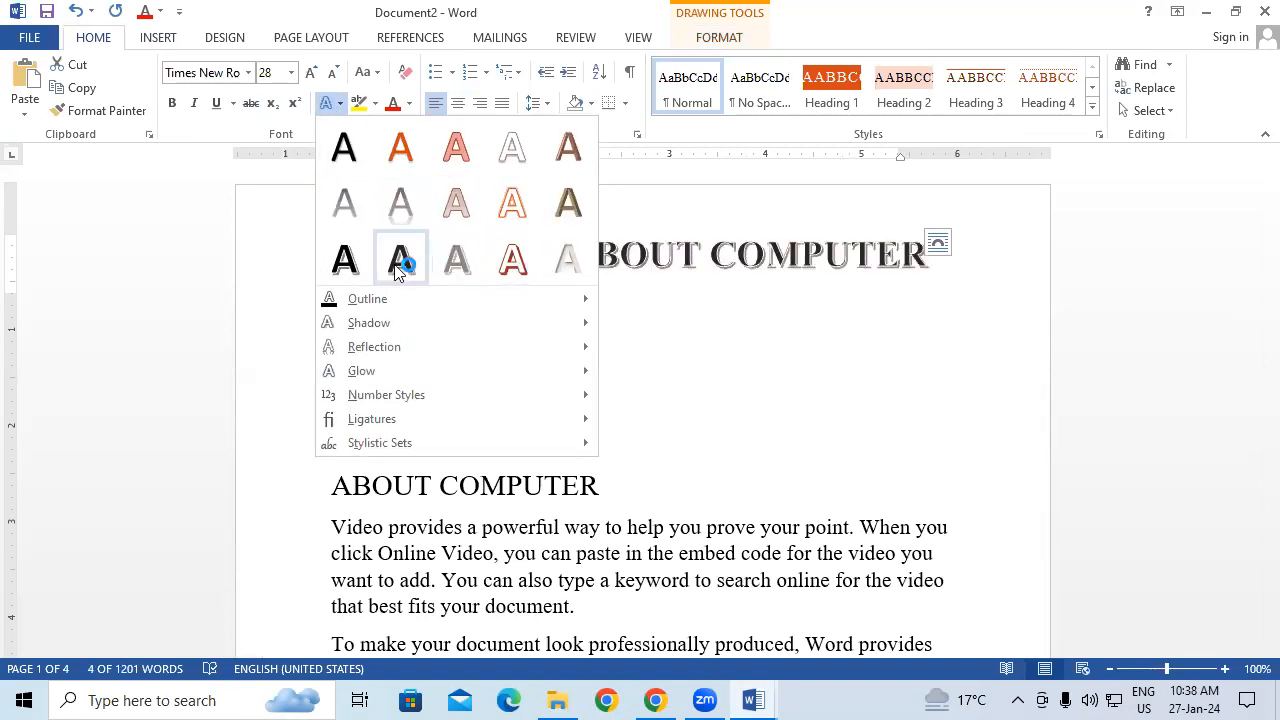
{"action": "left_click", "coordinate": [341, 260]}
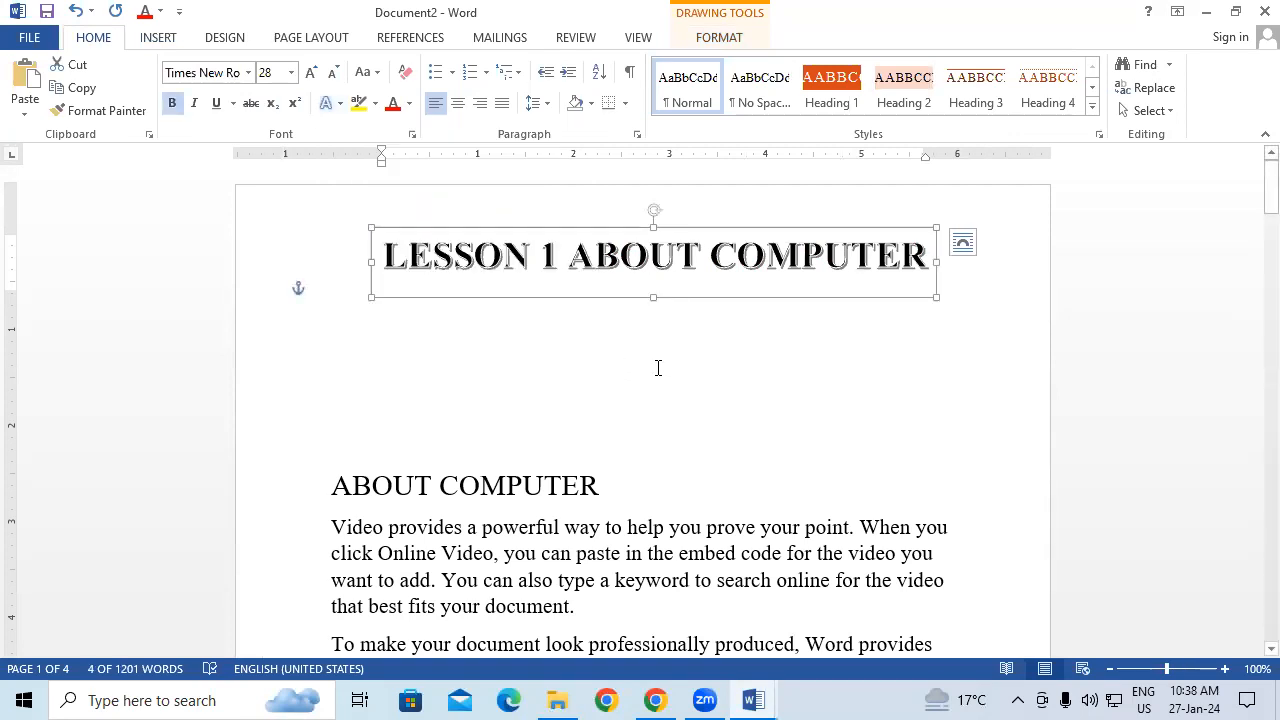
Step: Apply the Arch Up transform to the LESSON 1 ABOUT COMPUTER WordArt title
{"action": "left_click", "coordinate": [722, 35]}
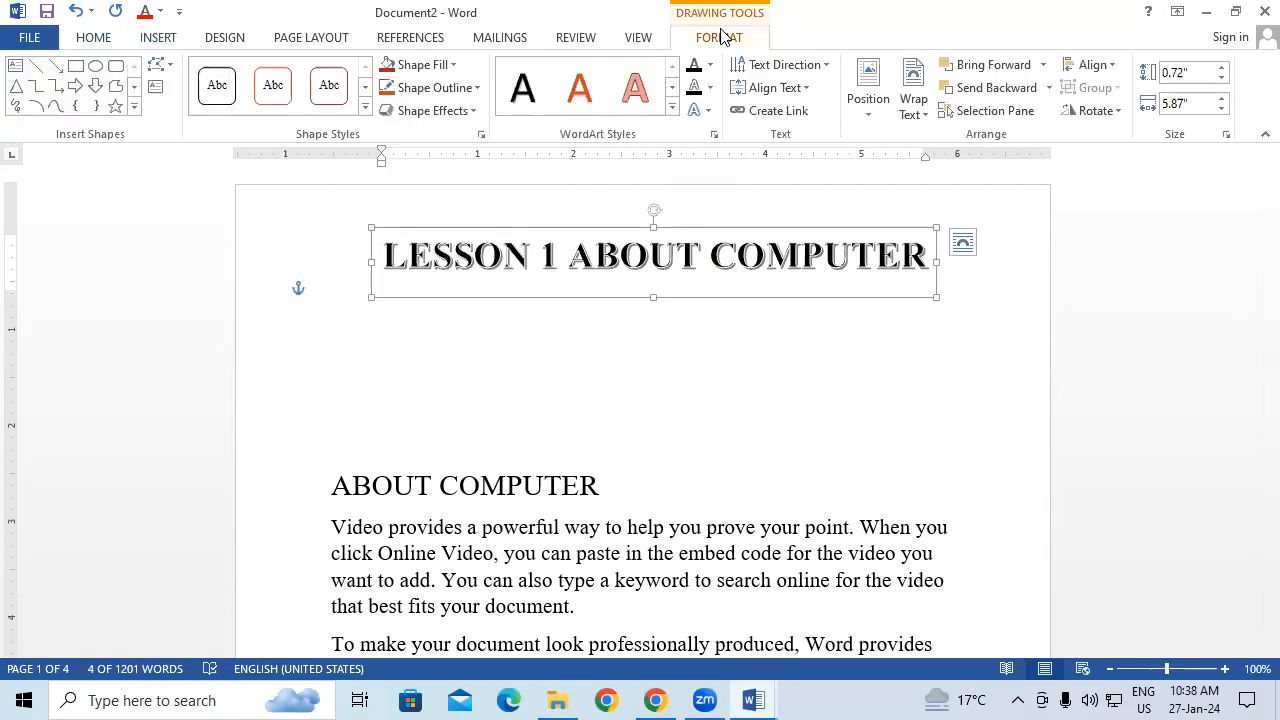
{"action": "left_click", "coordinate": [700, 110]}
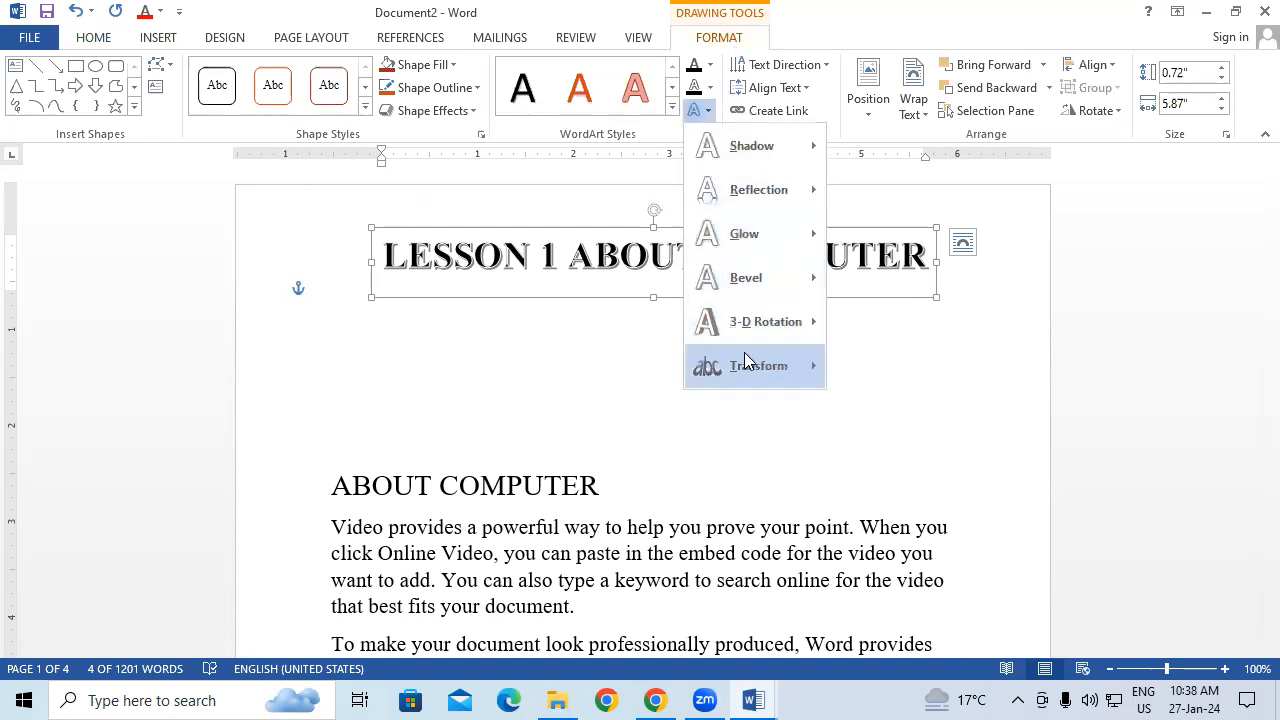
{"action": "mouse_move", "coordinate": [749, 355]}
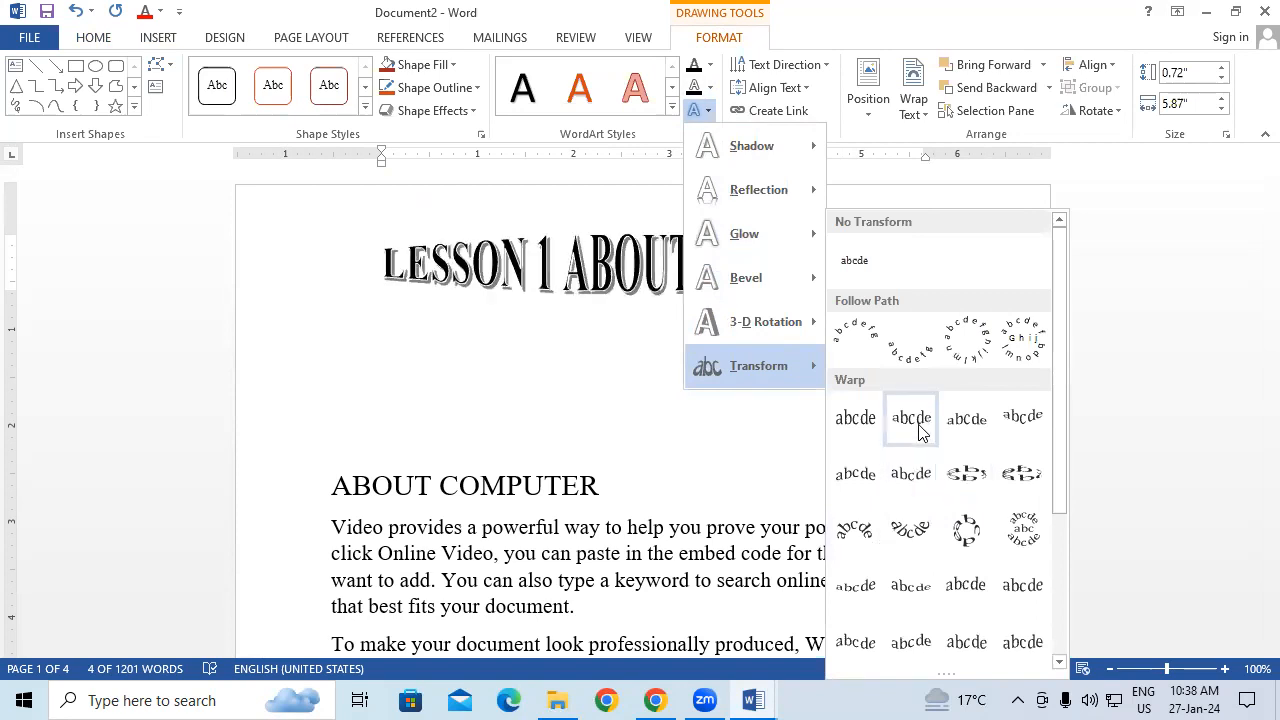
{"action": "left_click", "coordinate": [855, 340]}
Step: Enlarge the WordArt box to steepen the arch and rotate it slightly clockwise
{"action": "left_click_drag", "start_coordinate": [371, 297], "coordinate": [424, 526]}
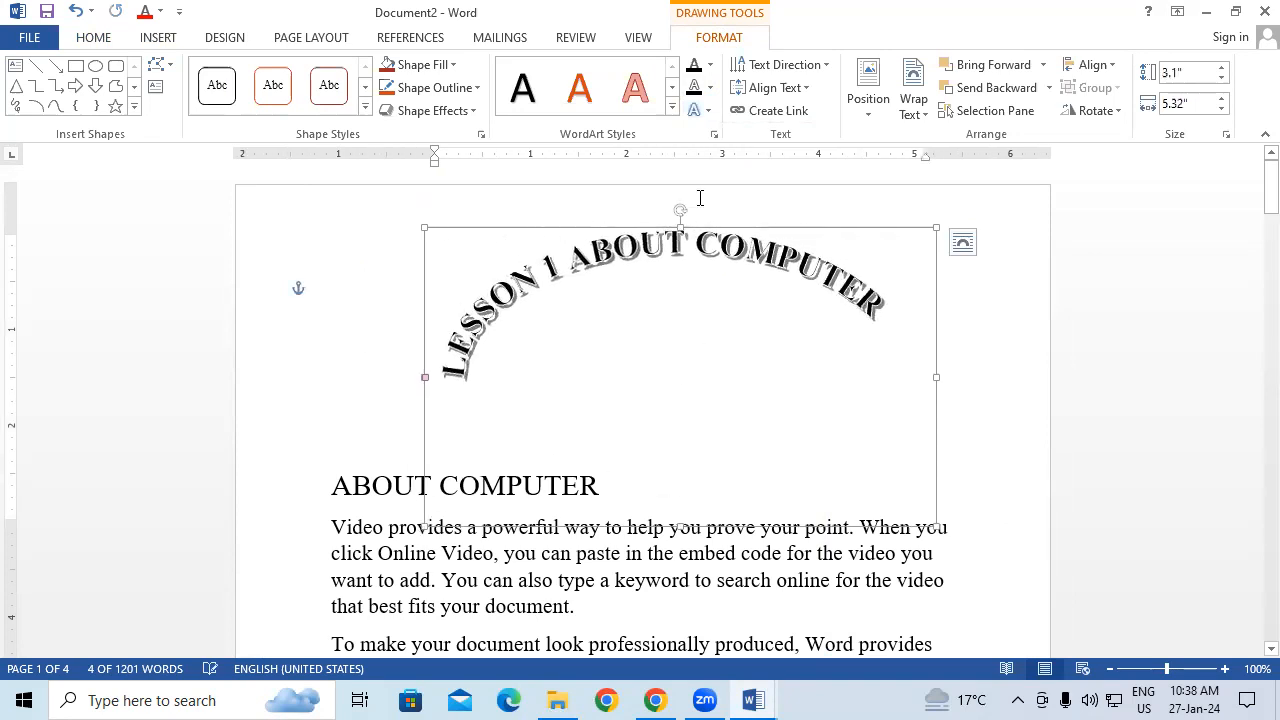
{"action": "left_click_drag", "start_coordinate": [679, 210], "coordinate": [697, 210]}
{"action": "left_click", "coordinate": [1002, 520]}
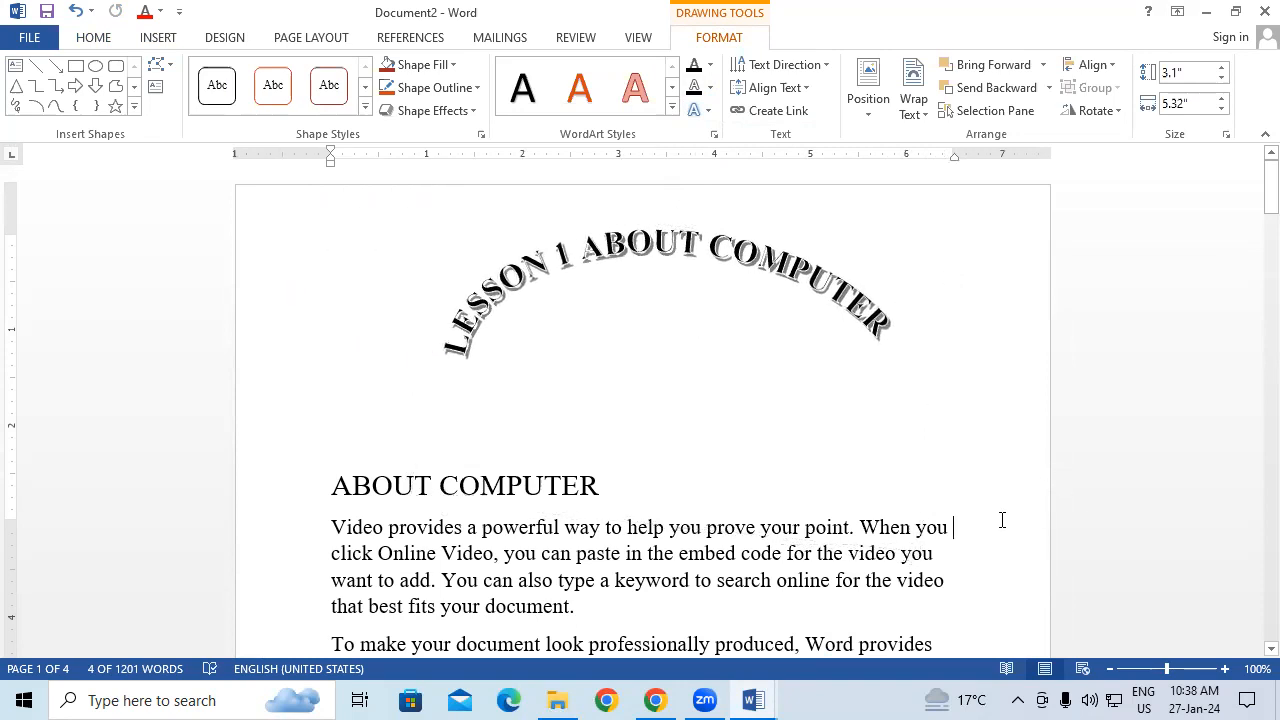
{"action": "left_click", "coordinate": [732, 272]}
{"action": "left_click", "coordinate": [420, 194]}
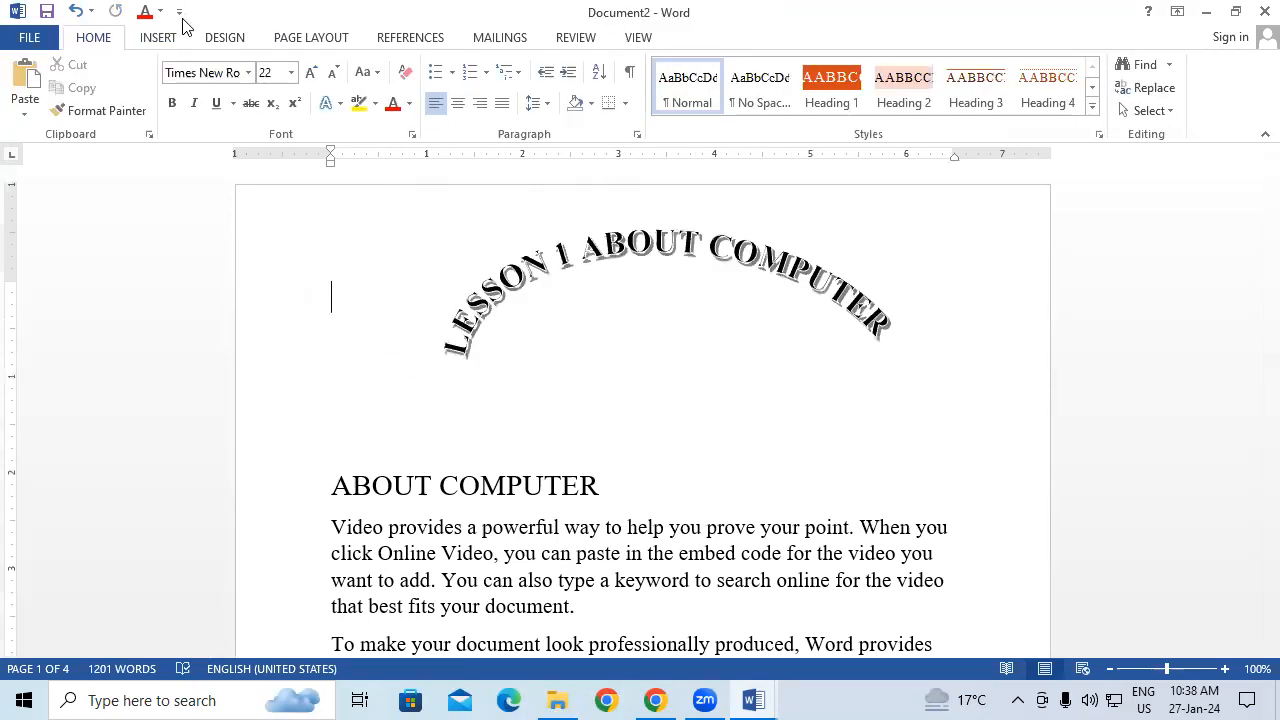
Step: Apply a three-line dropped capital T to the Themes and styles paragraph
{"action": "left_click", "coordinate": [158, 38]}
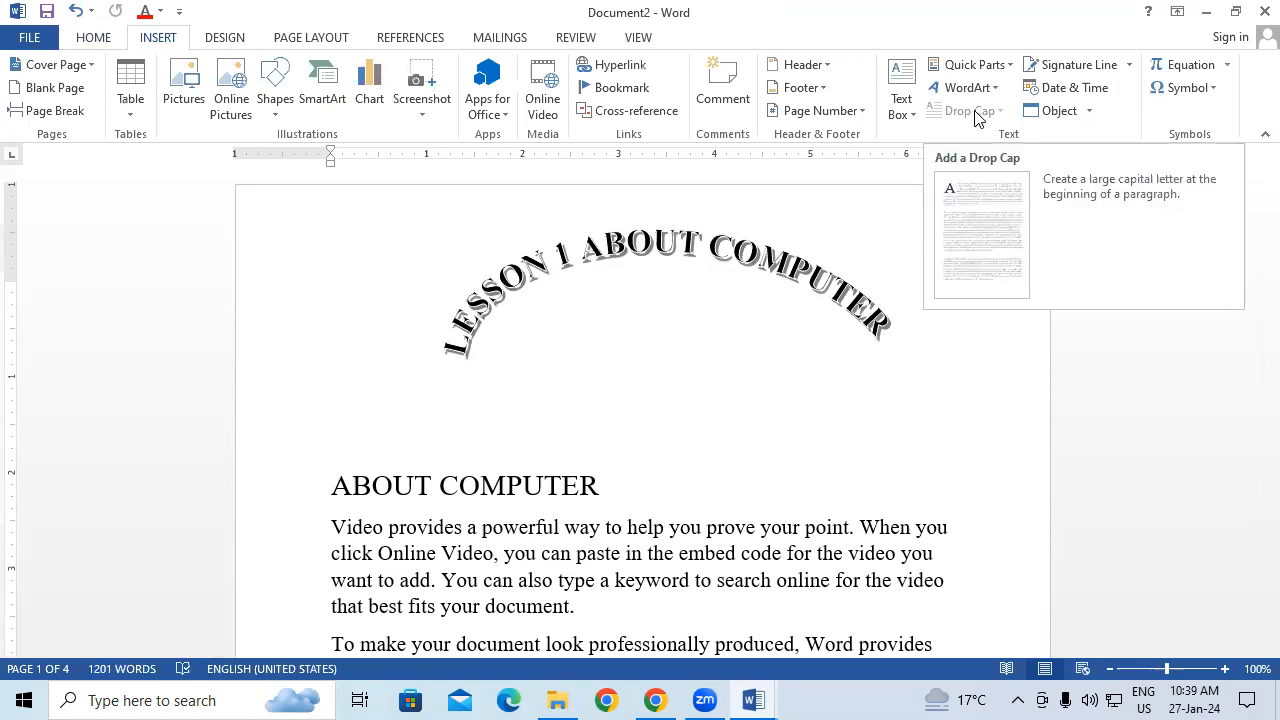
{"action": "scroll", "coordinate": [537, 487], "scroll_direction": "down", "scroll_amount": 3}
{"action": "scroll", "coordinate": [537, 487], "scroll_direction": "down", "scroll_amount": 2}
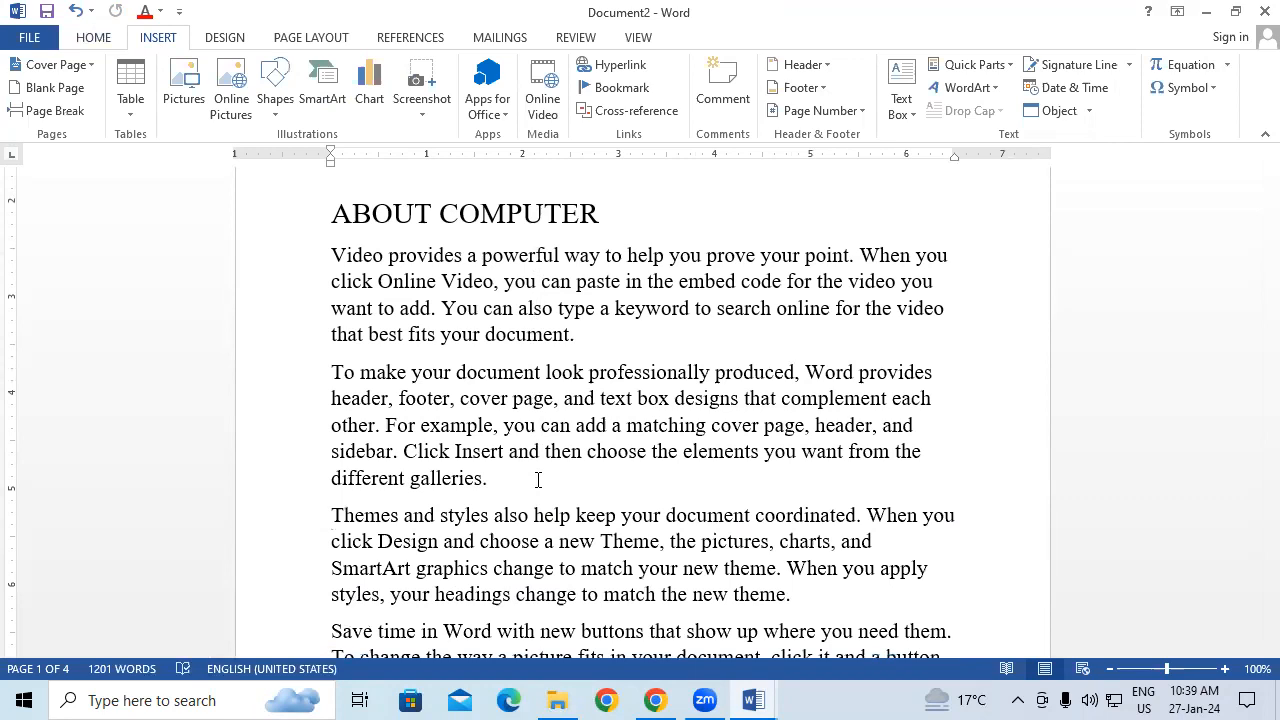
{"action": "scroll", "coordinate": [538, 480], "scroll_direction": "down", "scroll_amount": 1}
{"action": "left_click_drag", "start_coordinate": [336, 483], "coordinate": [799, 578]}
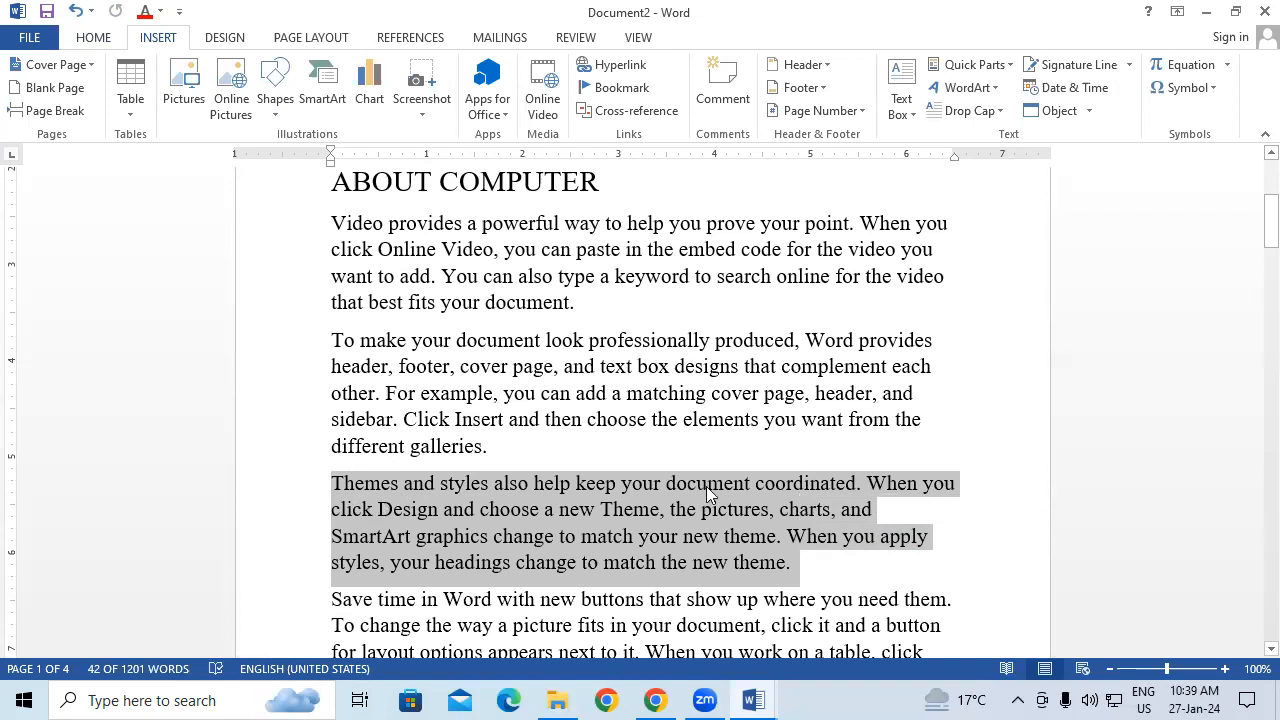
{"action": "left_click", "coordinate": [978, 112]}
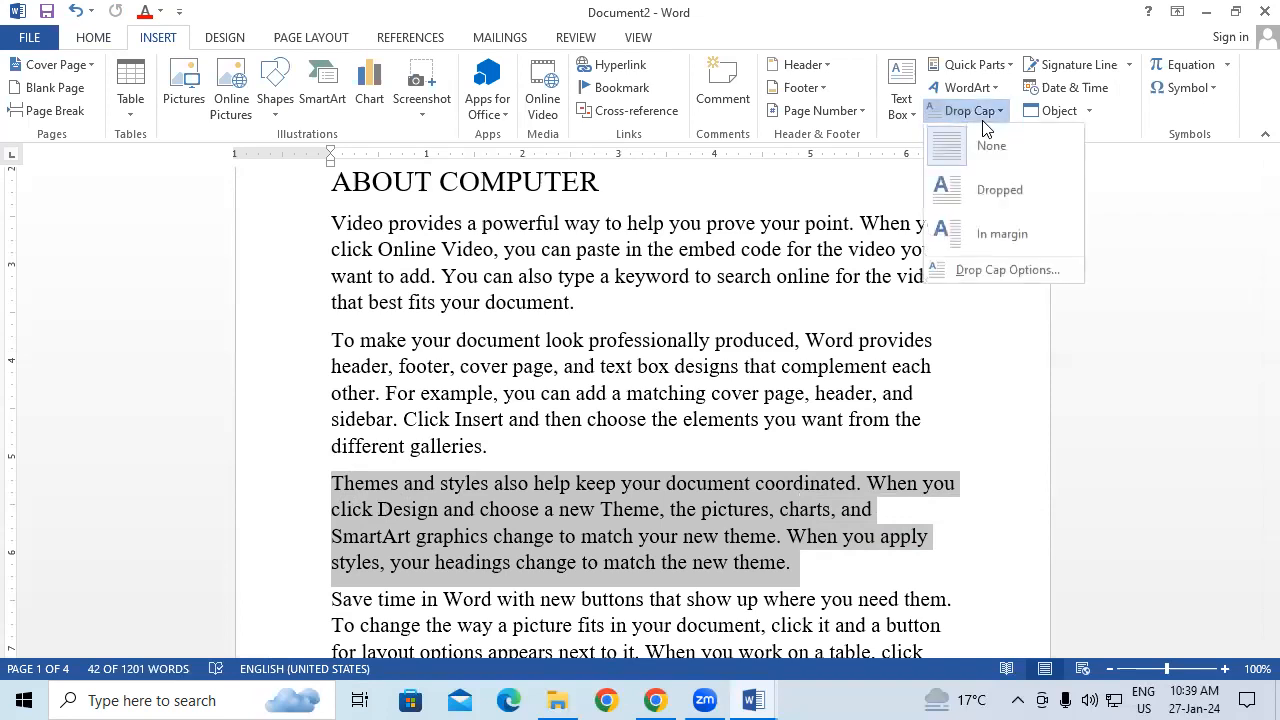
{"action": "left_click", "coordinate": [993, 190]}
{"action": "left_click", "coordinate": [820, 345]}
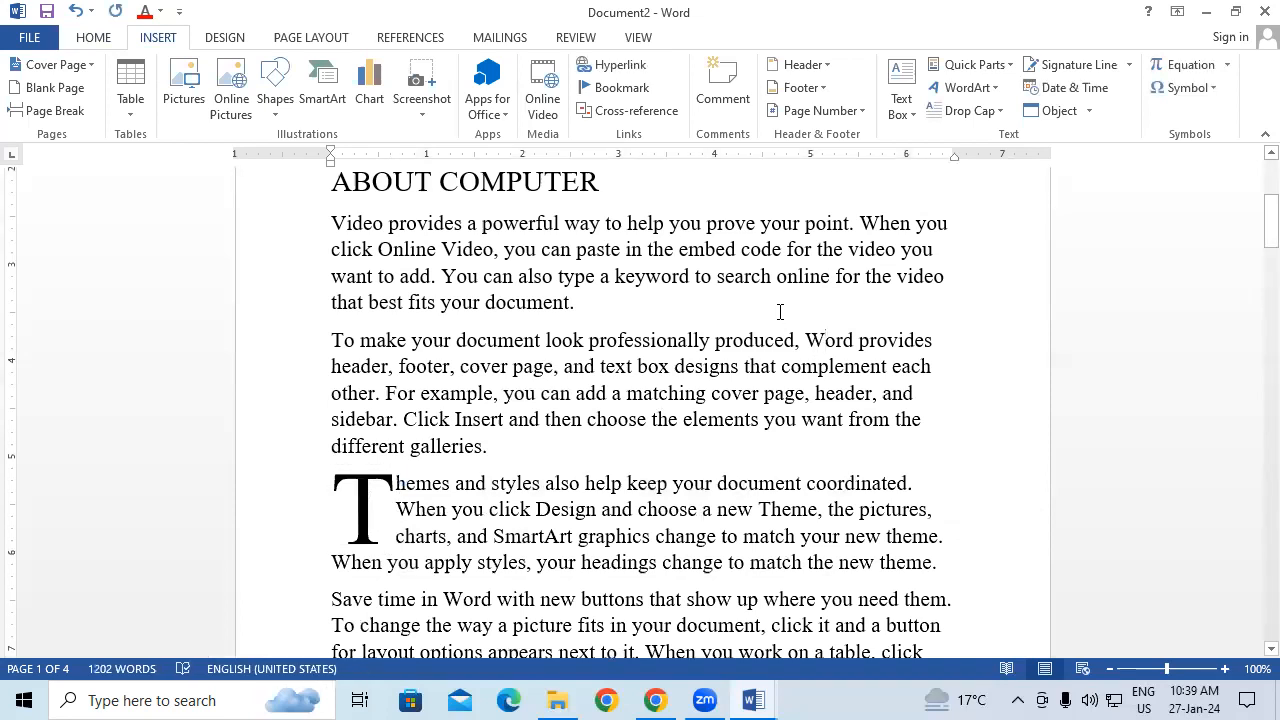
{"action": "scroll", "coordinate": [780, 312], "scroll_direction": "down", "scroll_amount": 3}
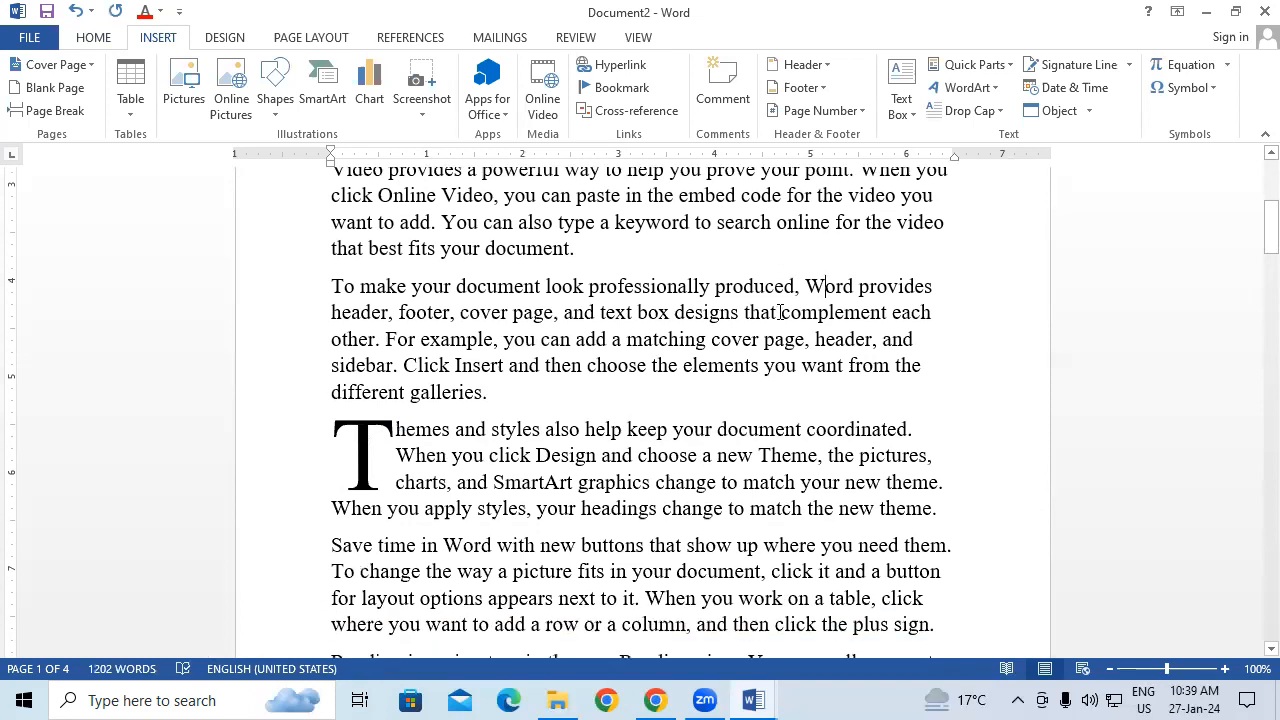
{"action": "left_click_drag", "start_coordinate": [332, 433], "coordinate": [945, 523]}
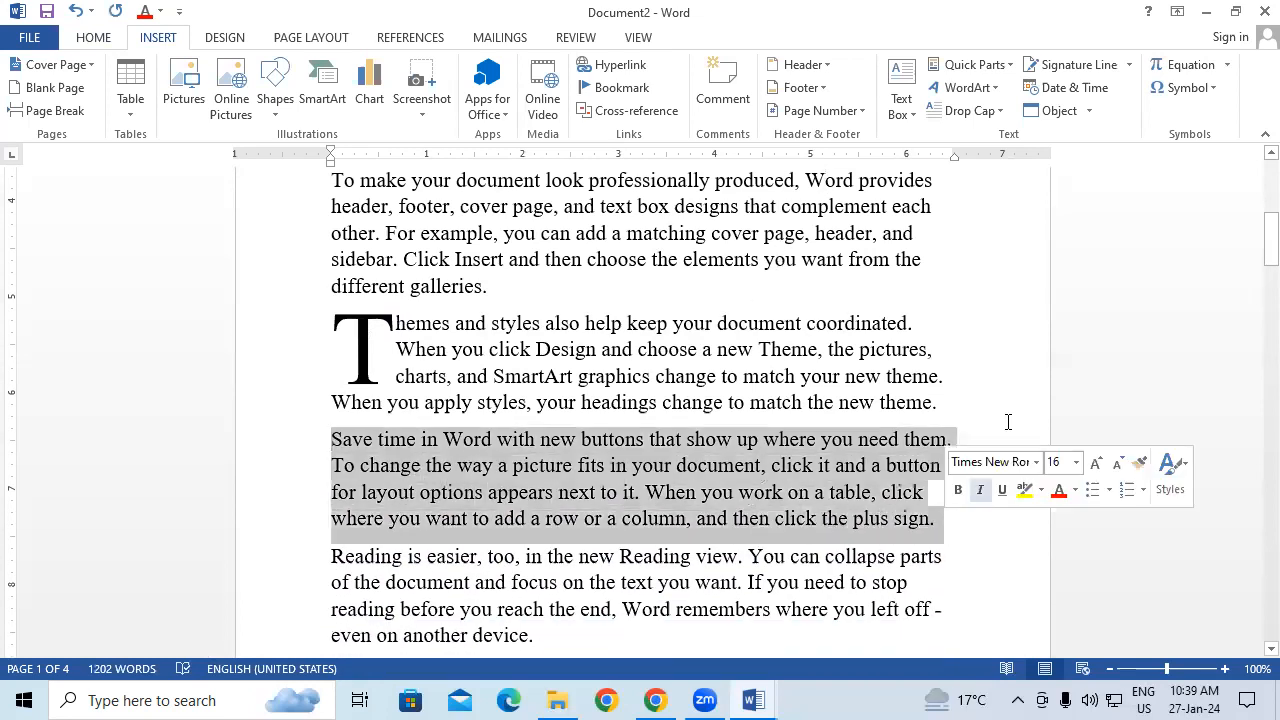
Step: Place a large capital S in the margin for the Save time in Word paragraph
{"action": "left_click", "coordinate": [968, 111]}
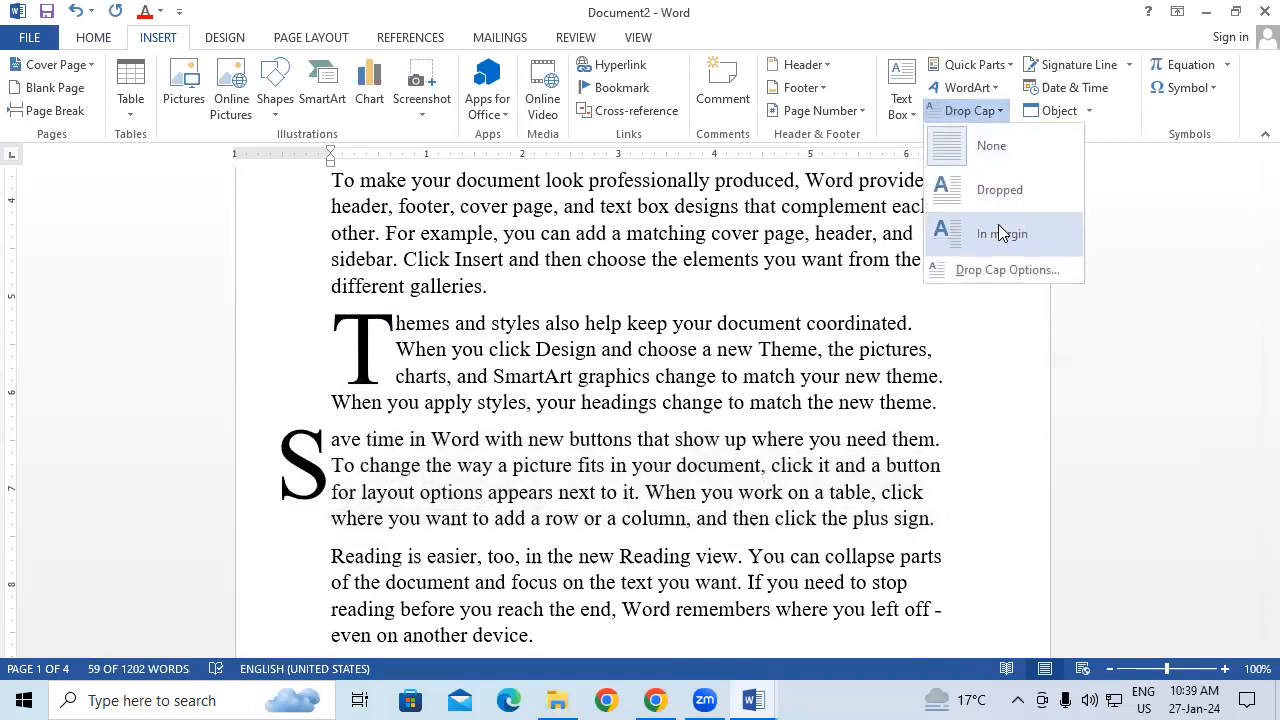
{"action": "left_click", "coordinate": [998, 224]}
{"action": "left_click", "coordinate": [481, 494]}
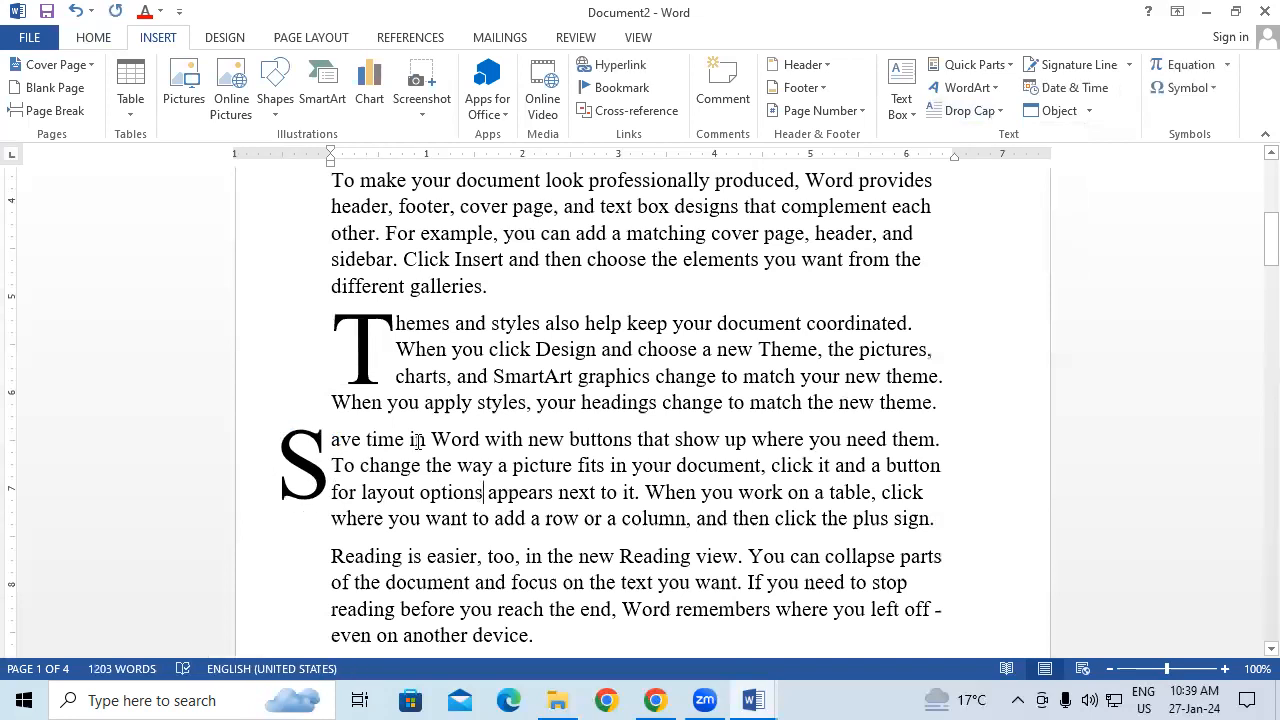
Step: Give the Reading is easier paragraph a dropped capital R
{"action": "scroll", "coordinate": [456, 500], "scroll_direction": "down", "scroll_amount": 3}
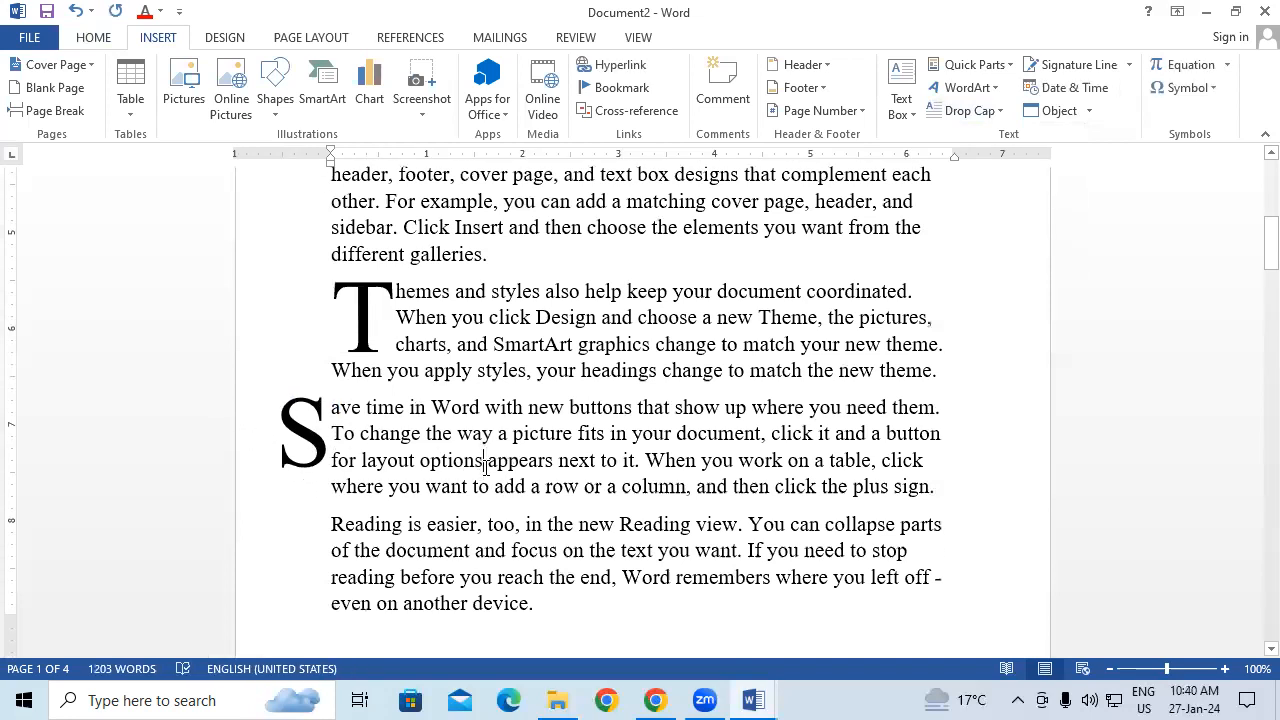
{"action": "left_click_drag", "start_coordinate": [332, 430], "coordinate": [651, 523]}
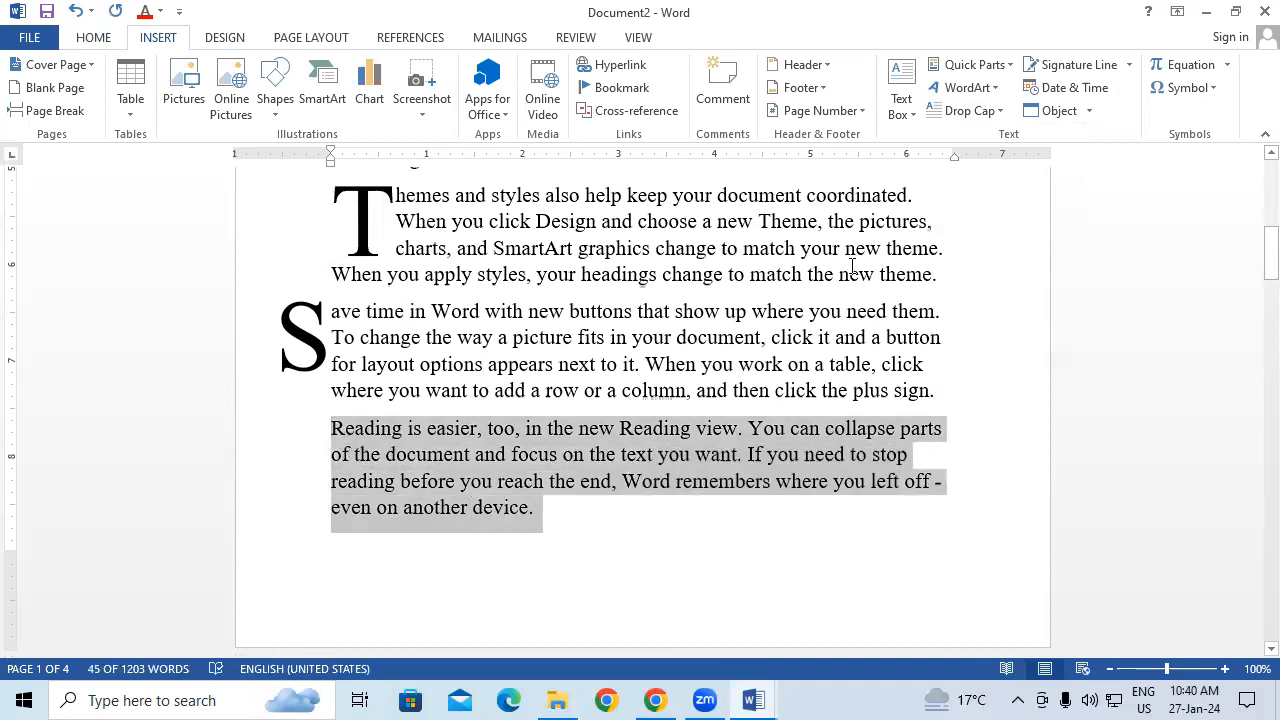
{"action": "left_click", "coordinate": [643, 340]}
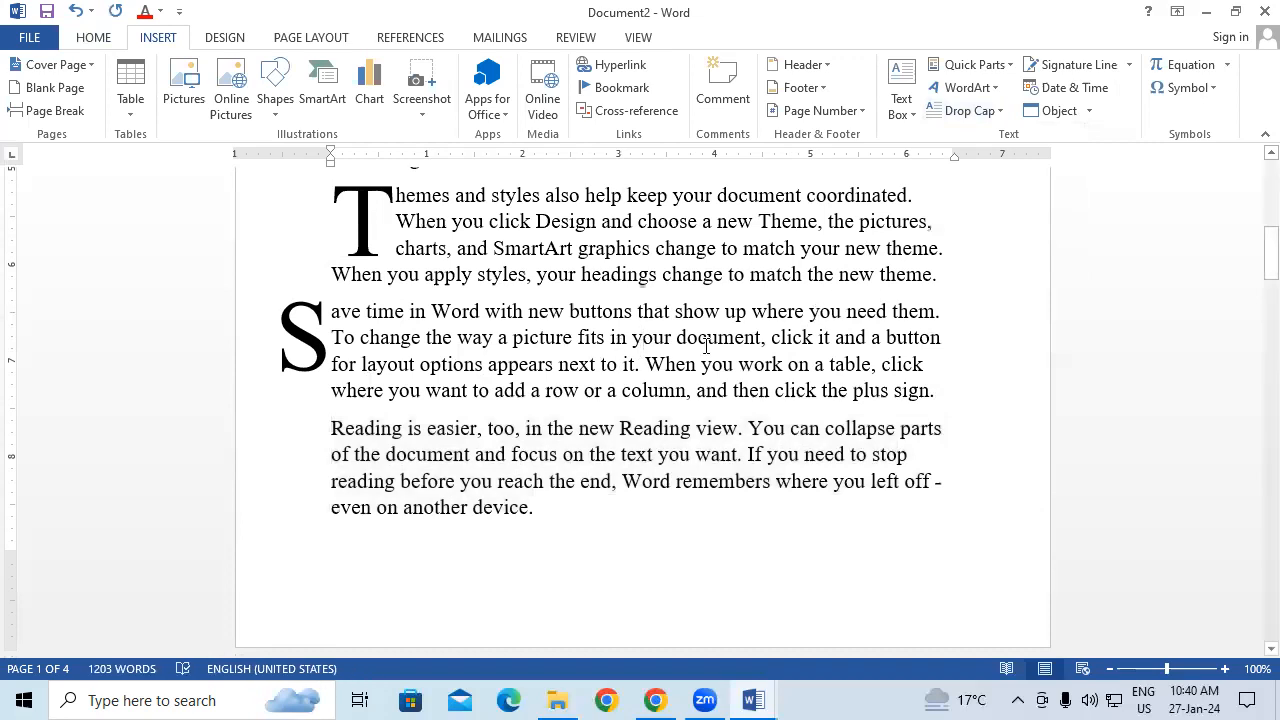
{"action": "left_click_drag", "start_coordinate": [334, 428], "coordinate": [574, 529]}
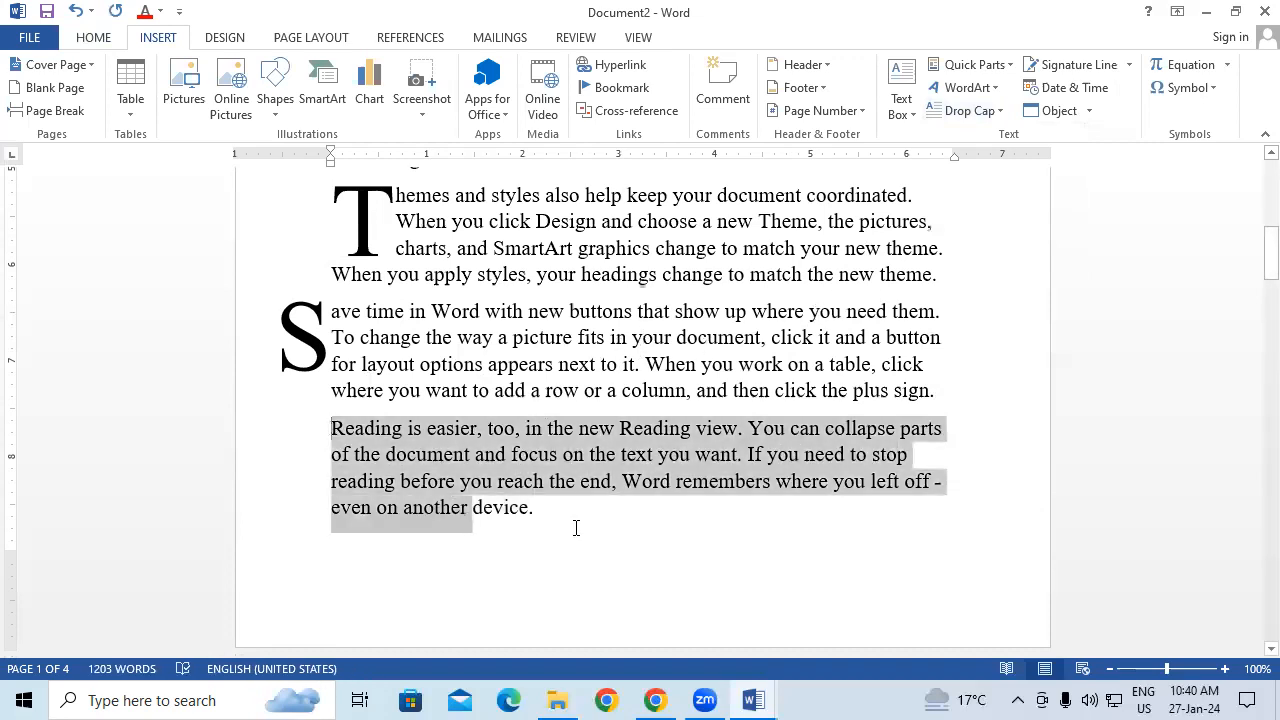
{"action": "left_click", "coordinate": [978, 114]}
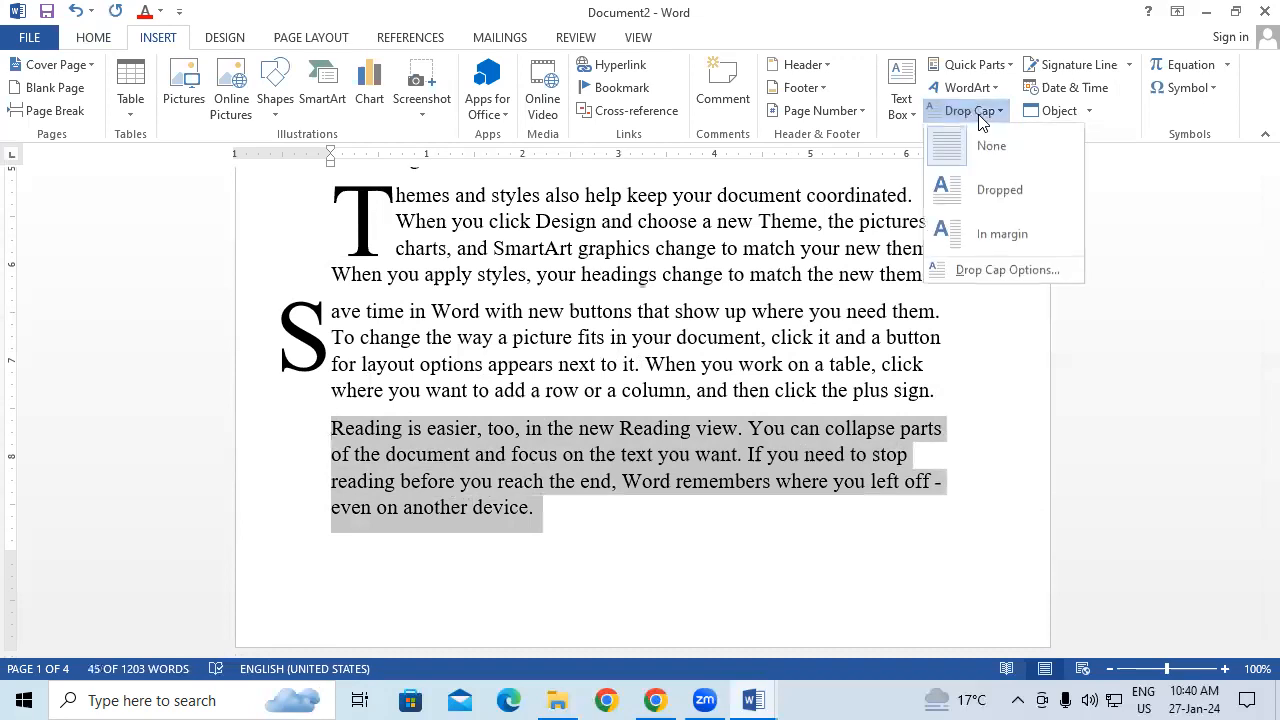
{"action": "left_click", "coordinate": [996, 192]}
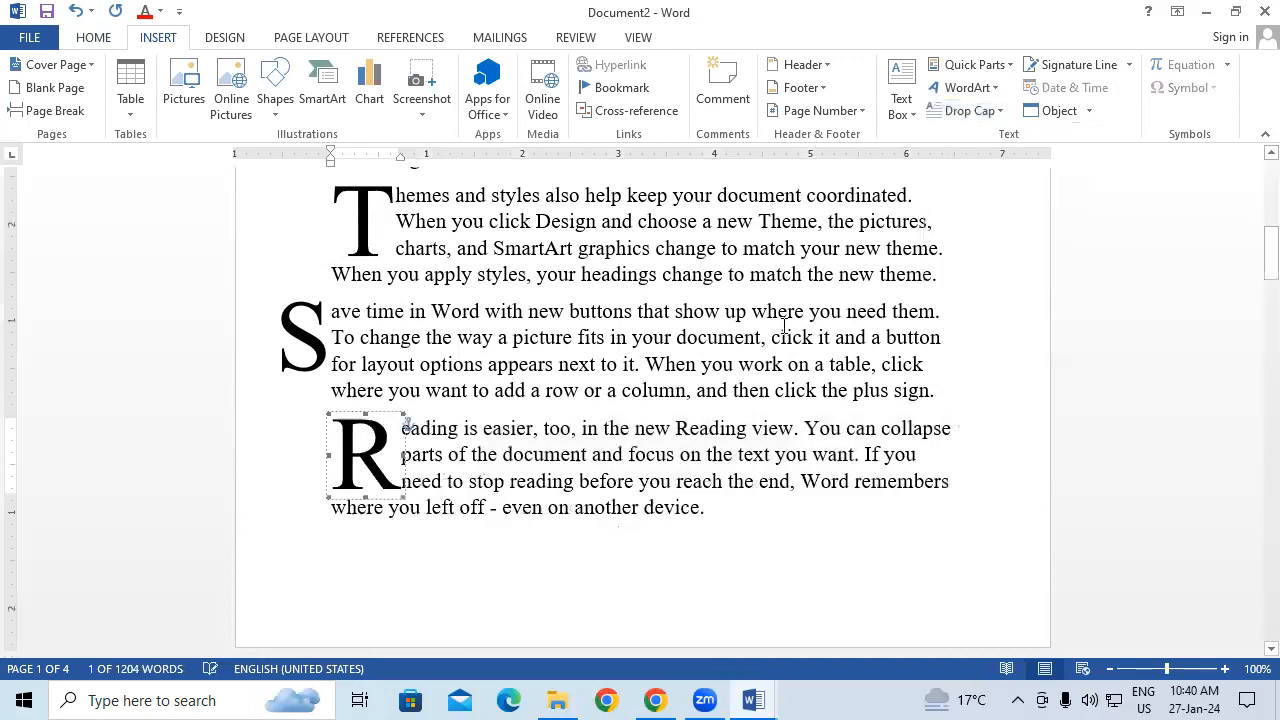
Step: Nudge the margin S drop cap slightly right and down
{"action": "scroll", "coordinate": [466, 271], "scroll_direction": "up", "scroll_amount": 1}
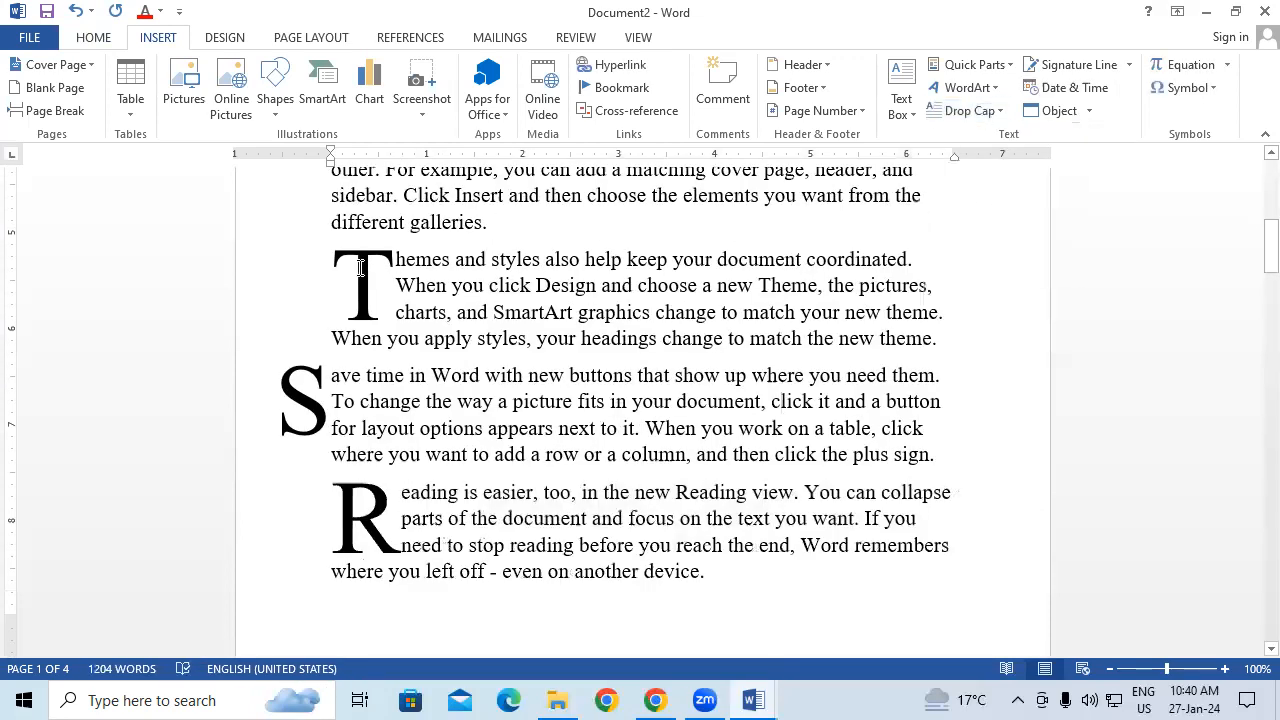
{"action": "double_click", "coordinate": [395, 258]}
{"action": "left_click", "coordinate": [426, 401]}
{"action": "left_click_drag", "start_coordinate": [336, 371], "coordinate": [349, 375]}
{"action": "left_click", "coordinate": [439, 456]}
{"action": "left_click", "coordinate": [414, 493]}
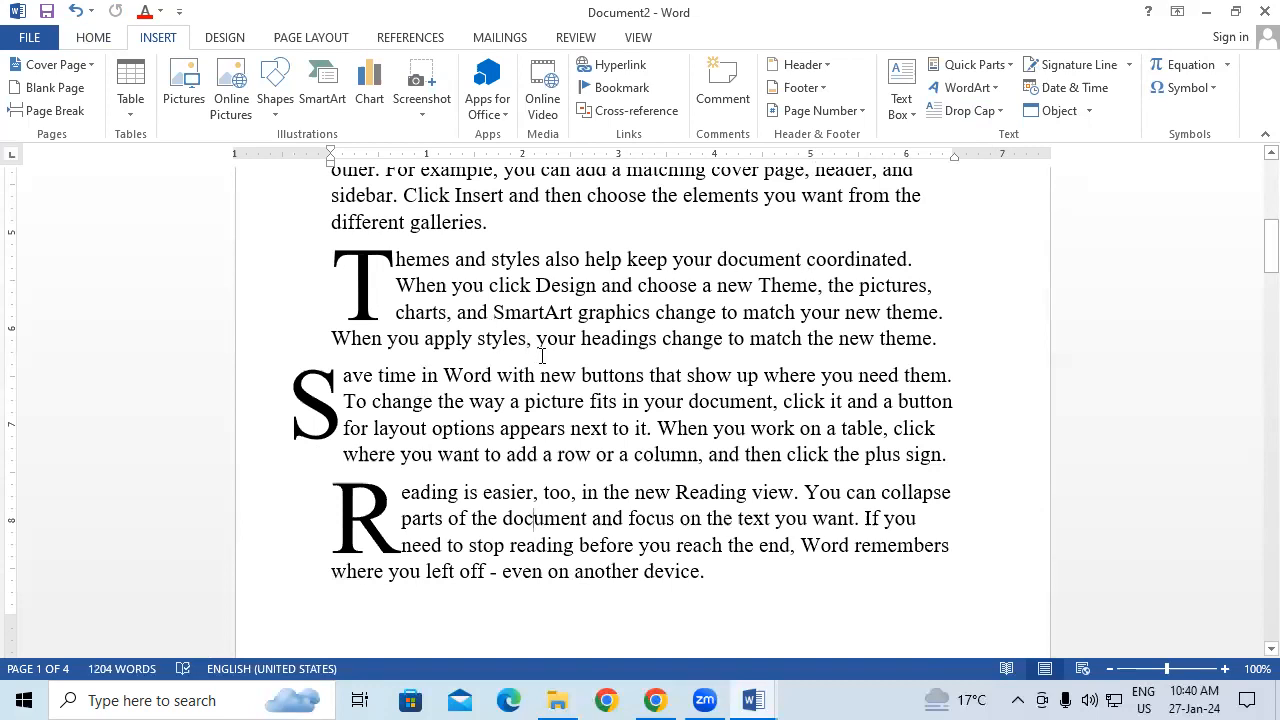
{"action": "scroll", "coordinate": [543, 355], "scroll_direction": "up", "scroll_amount": 1}
{"action": "scroll", "coordinate": [545, 355], "scroll_direction": "up", "scroll_amount": 2}
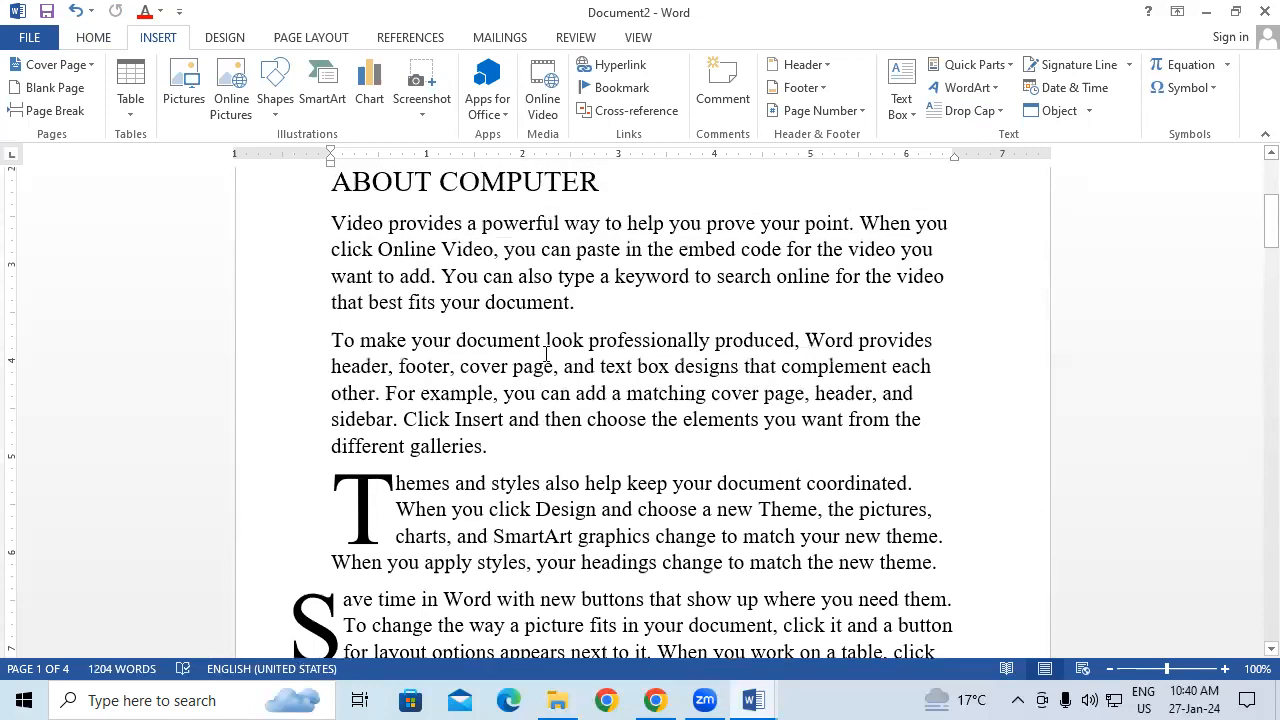